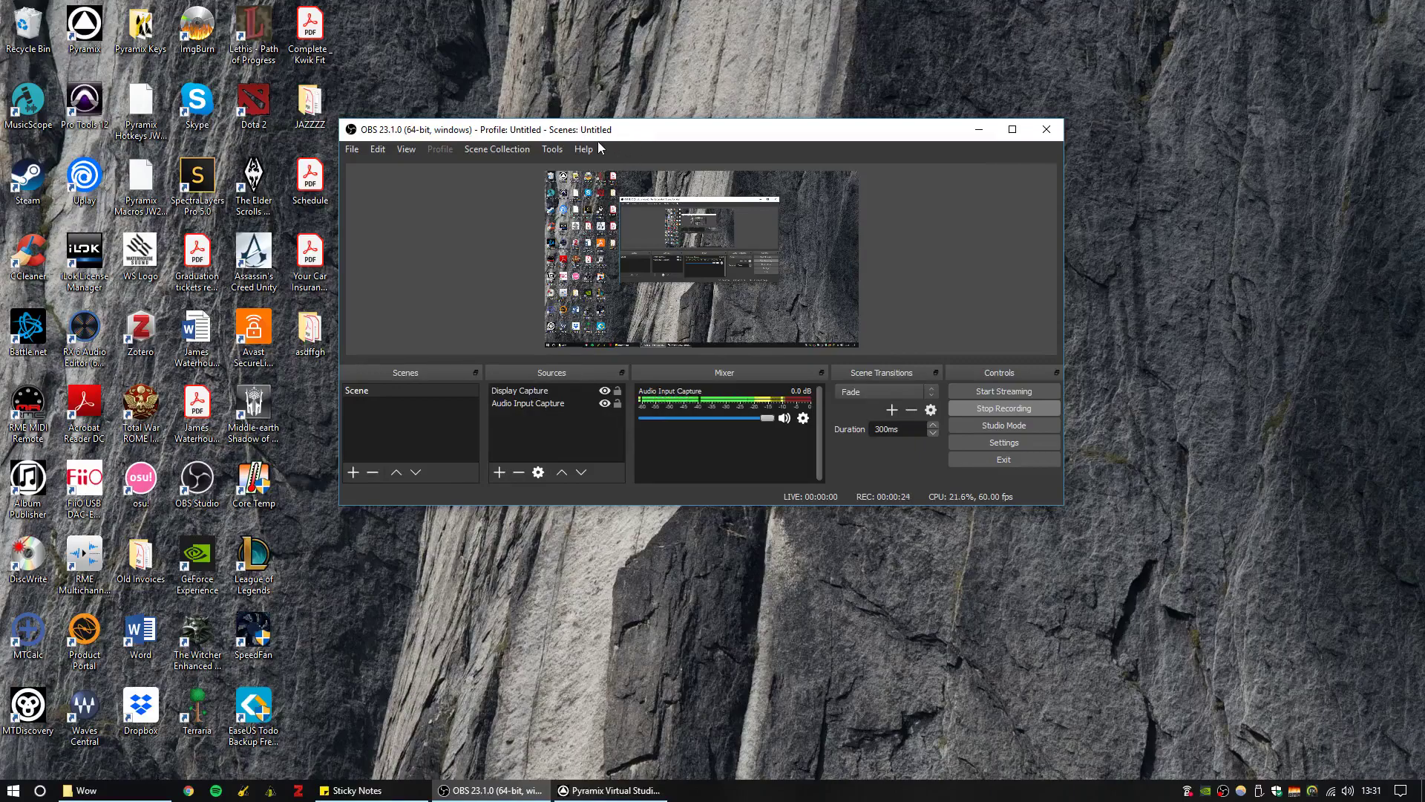
Minimize the recording window, open the MADIface Series Settings to review the audio interface's buffer and clock options, and close them
left_click(973, 133)
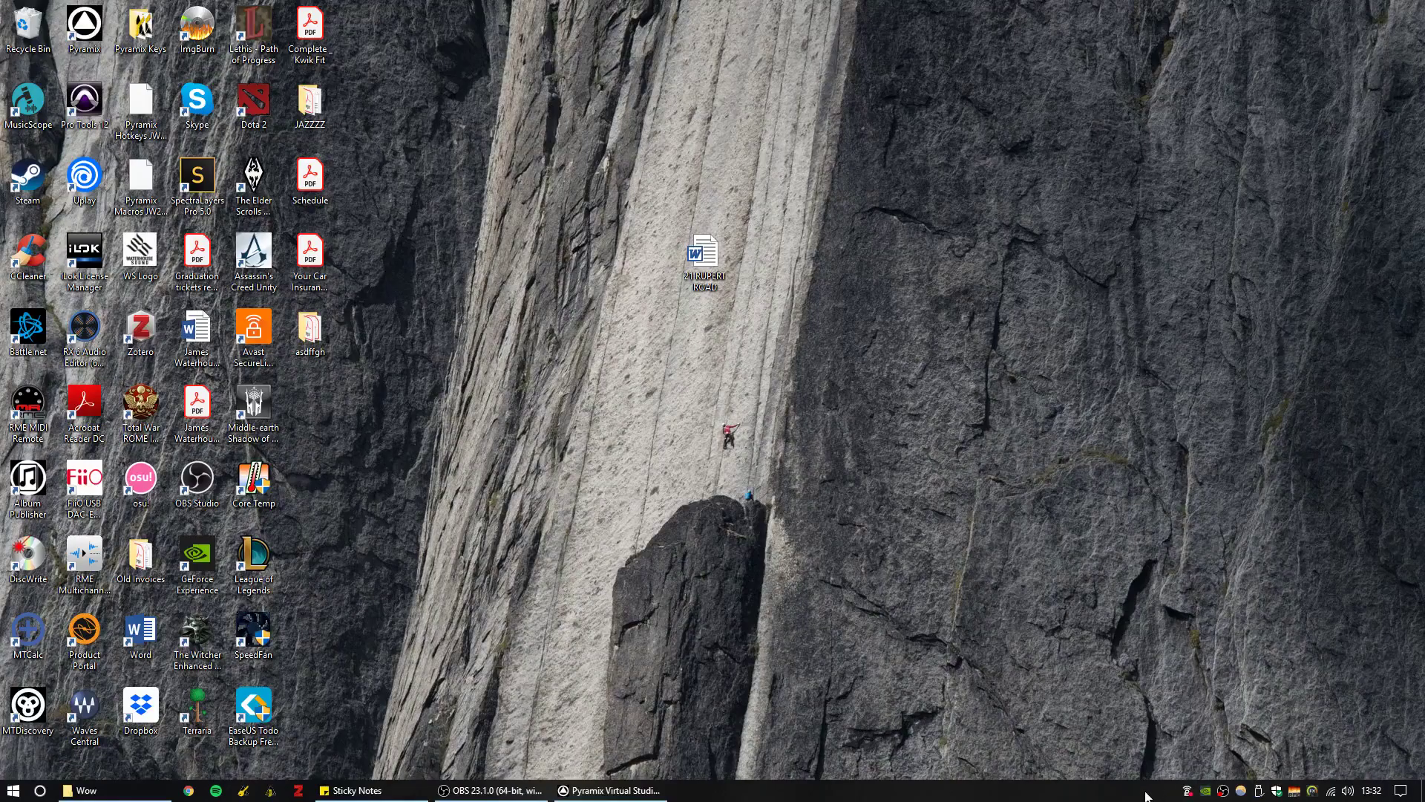
left_click(1295, 795)
left_click_drag(1140, 105, 1055, 109)
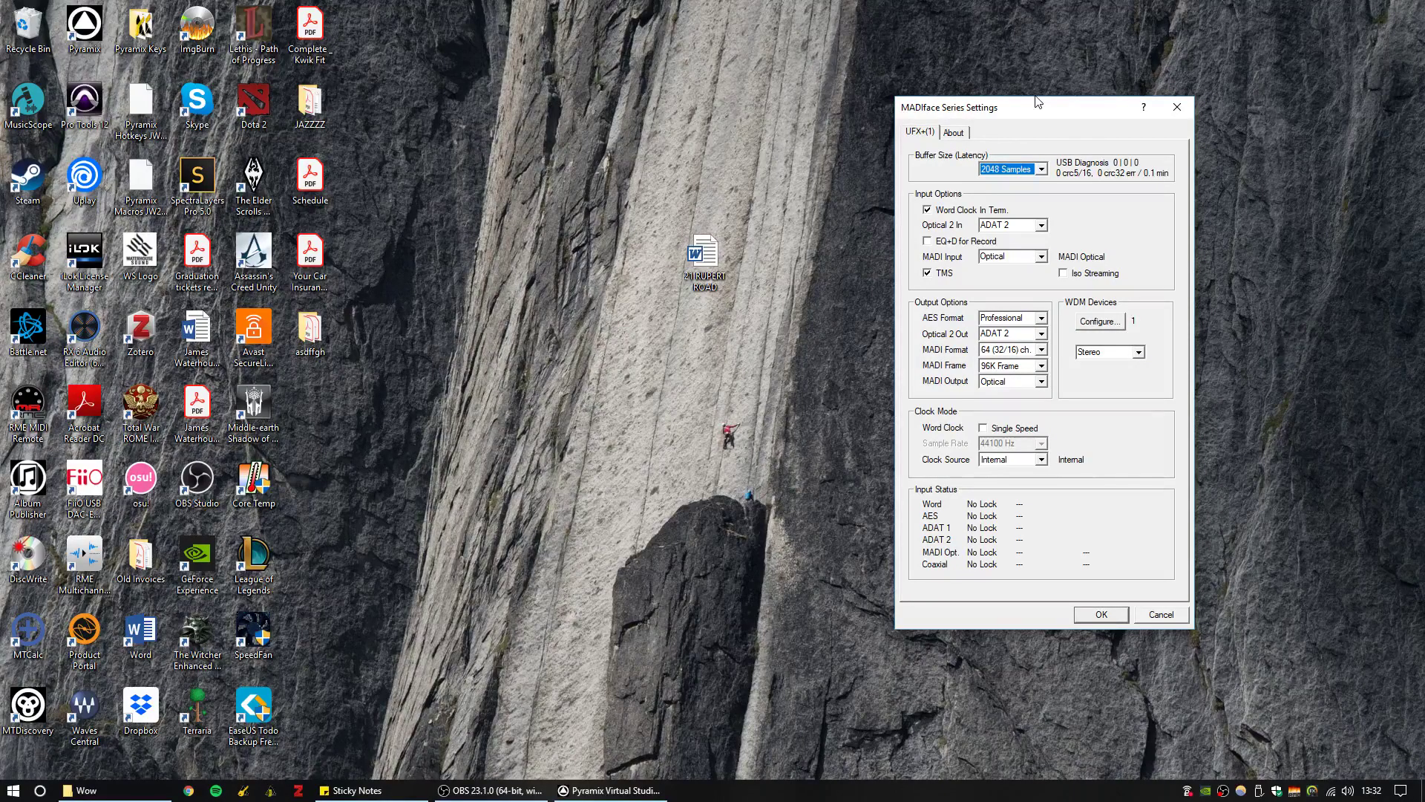
left_click_drag(1031, 115, 1012, 102)
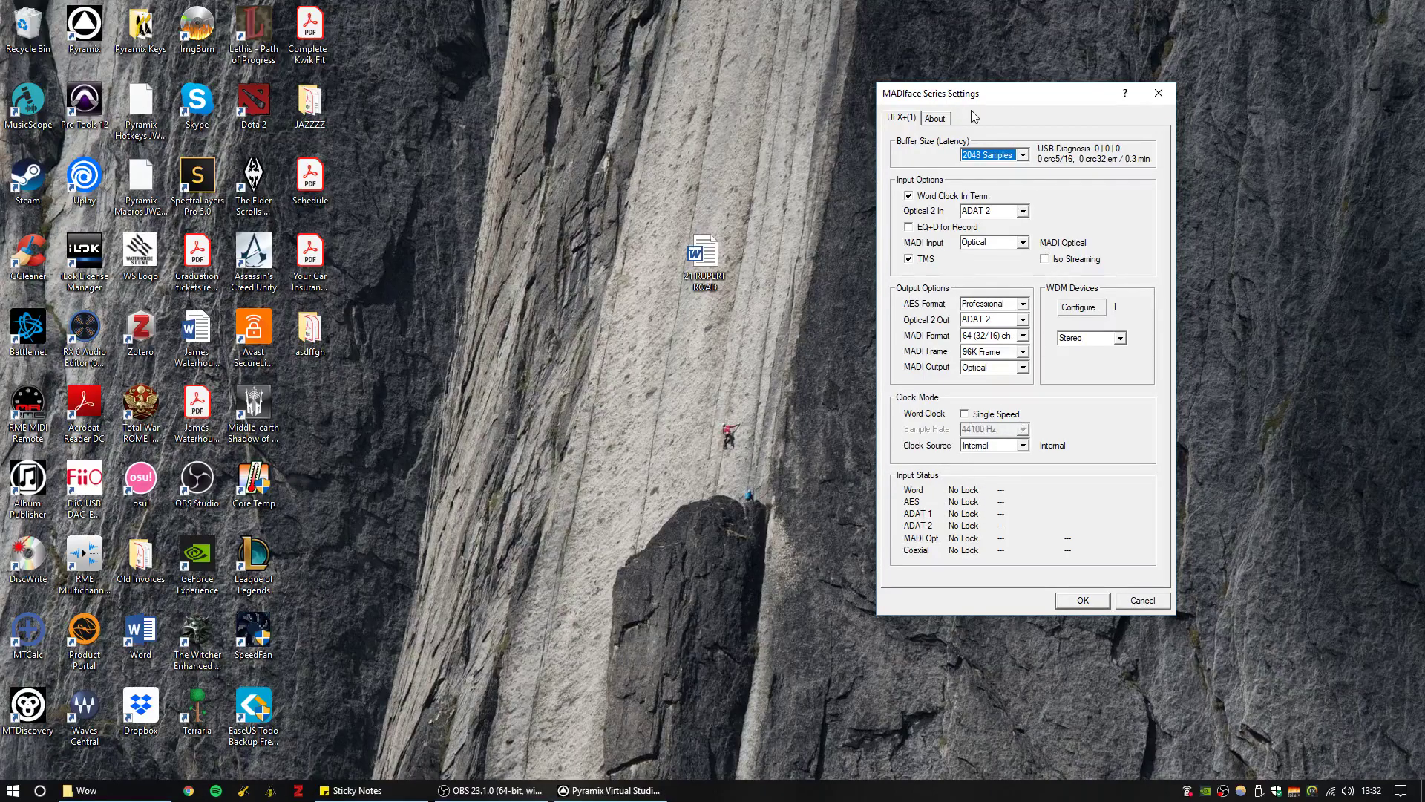
left_click(1157, 93)
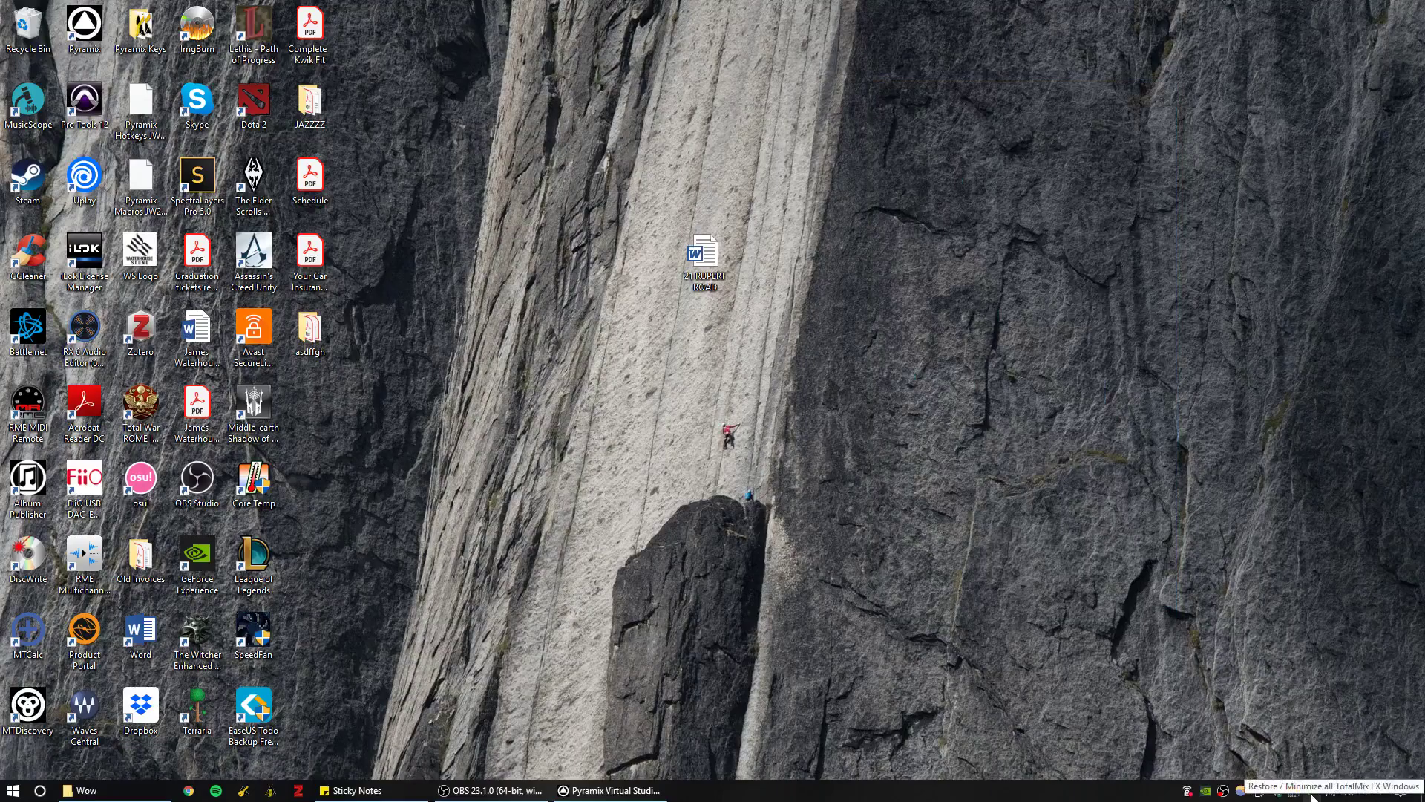
Show the RME TotalMix FX mixer, review its input, playback and output channels, and close it
left_click(1313, 795)
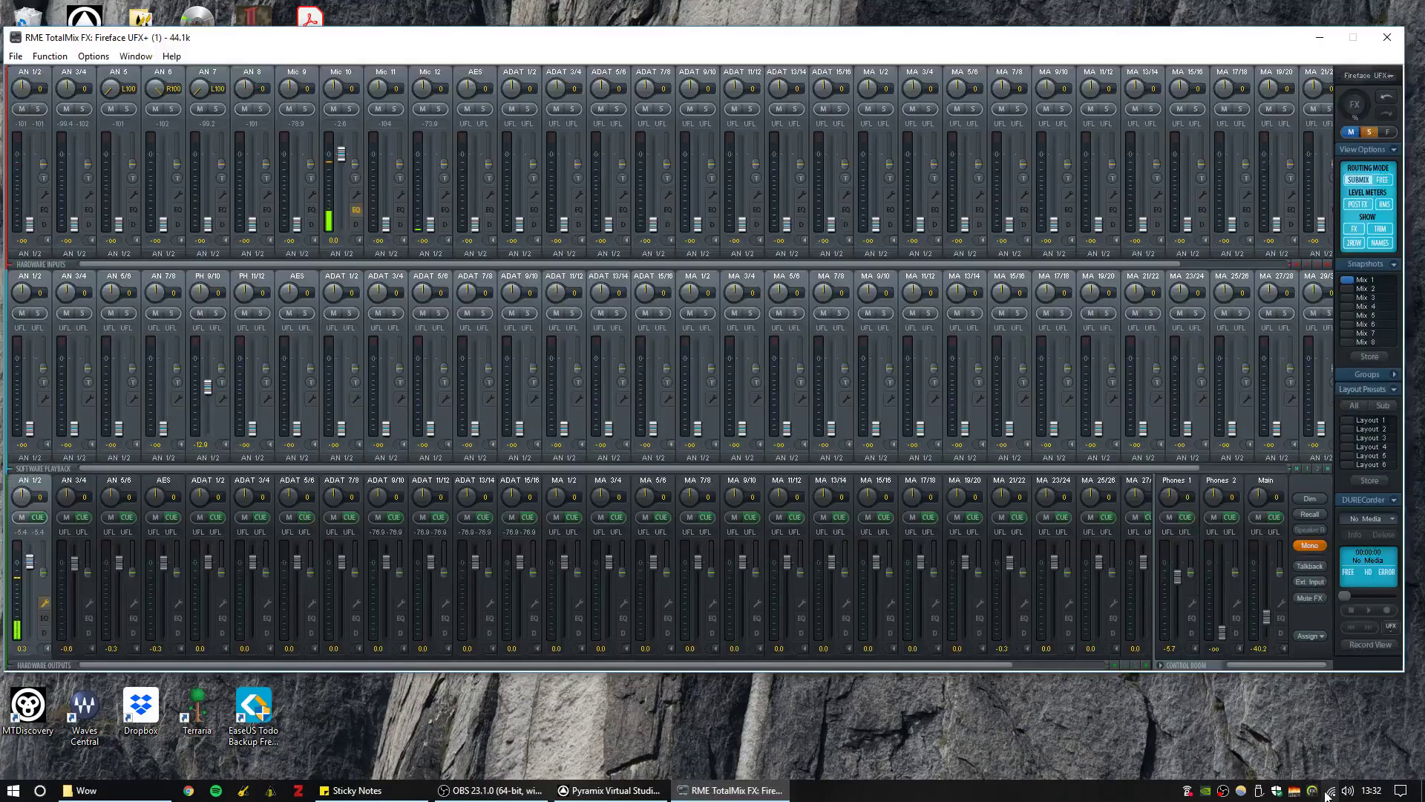
mouse_move(667, 40)
left_mouse_down()
mouse_move(693, 33)
mouse_move(668, 38)
left_mouse_up()
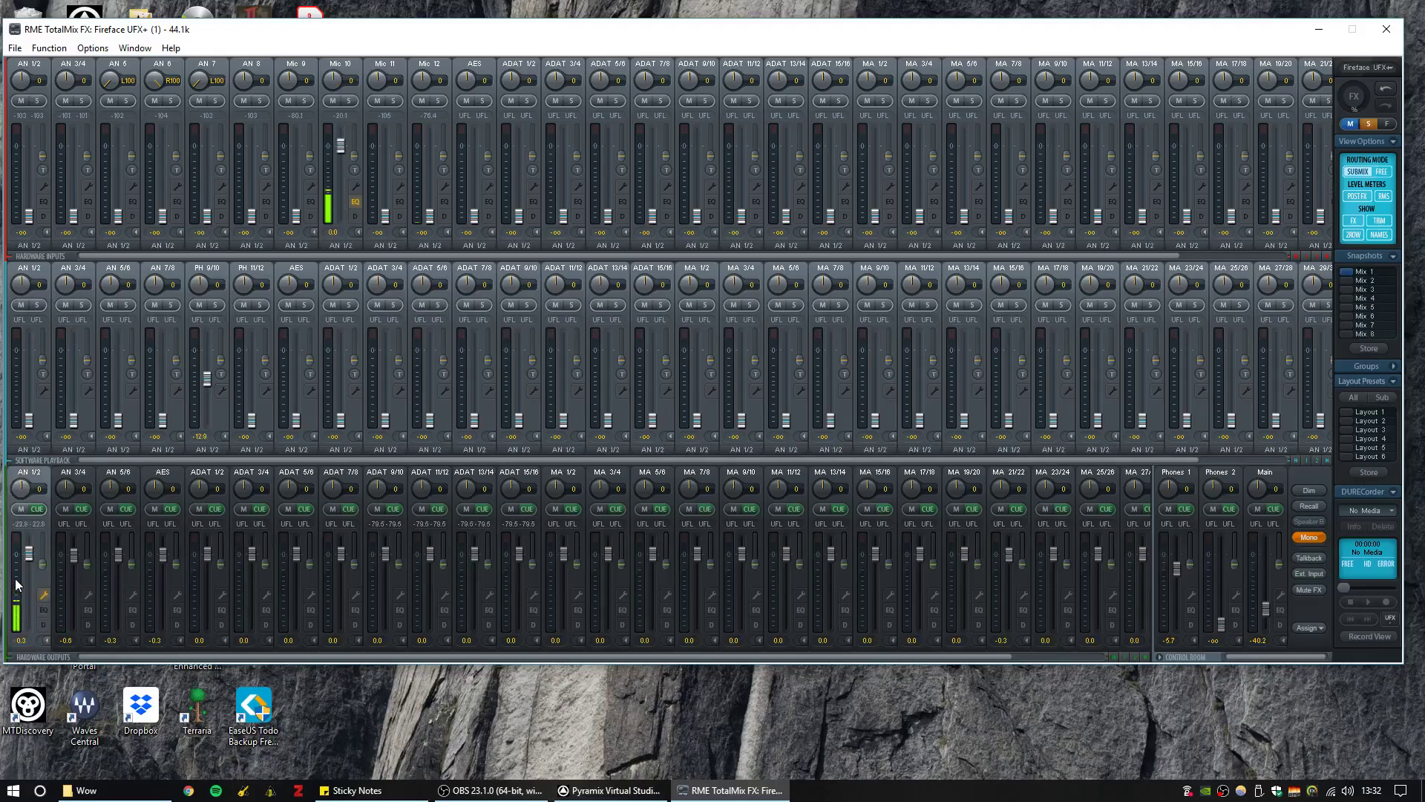
left_click(1395, 30)
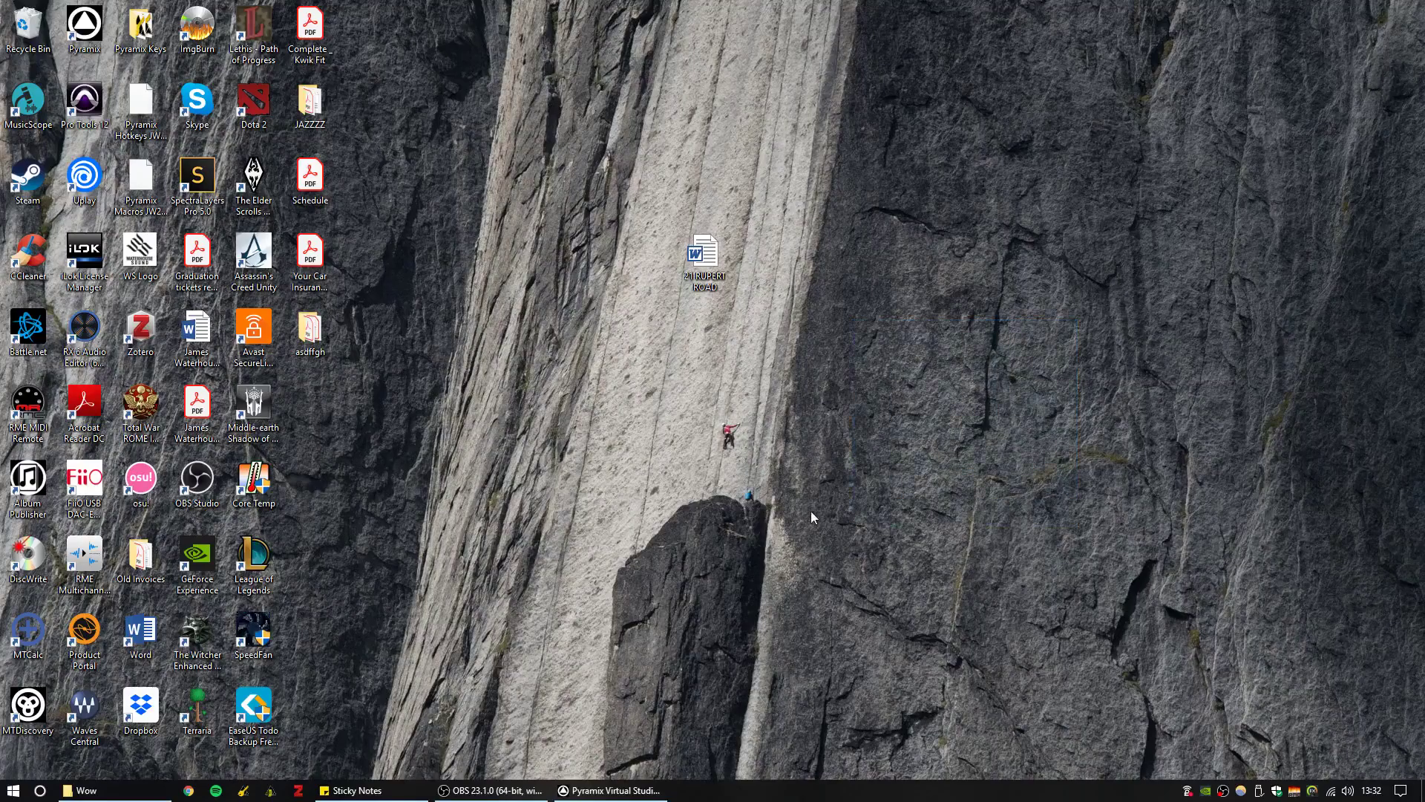
Open the Merging Technologies Security Settings, review the registered keys and their validity, and close them
left_click(245, 791)
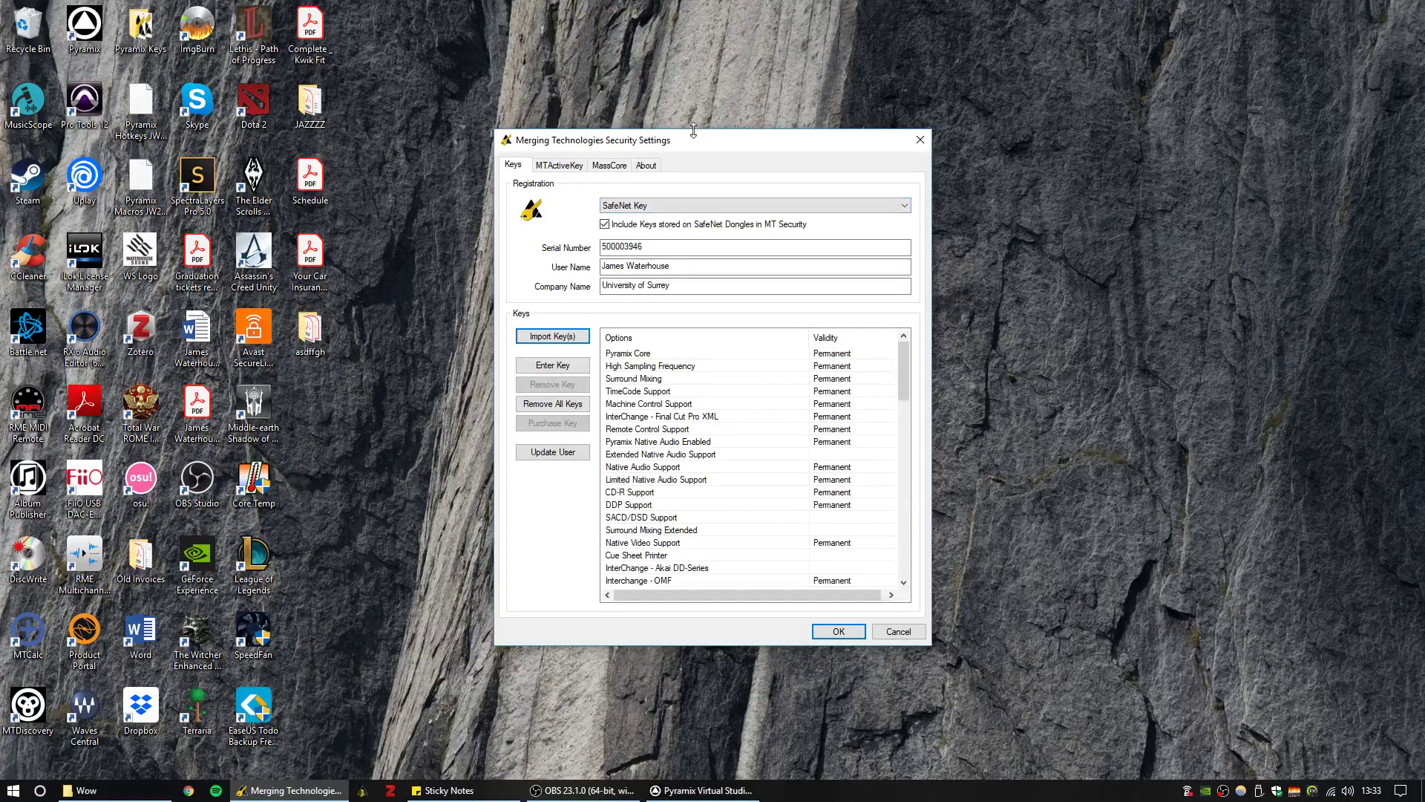
left_click(587, 791)
left_click(586, 790)
left_click_drag(716, 138, 698, 105)
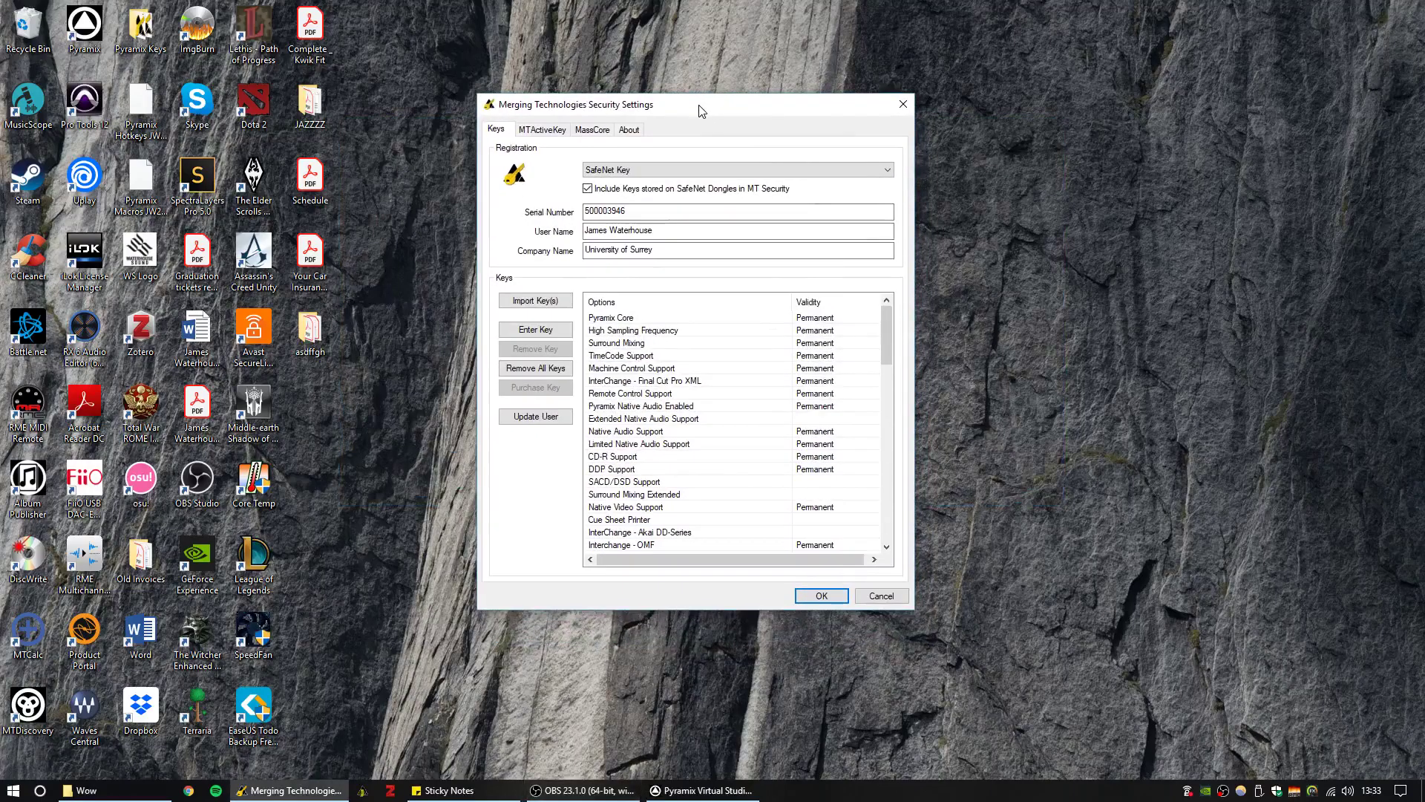
mouse_move(884, 315)
left_mouse_down()
mouse_move(885, 375)
mouse_move(890, 293)
left_mouse_up()
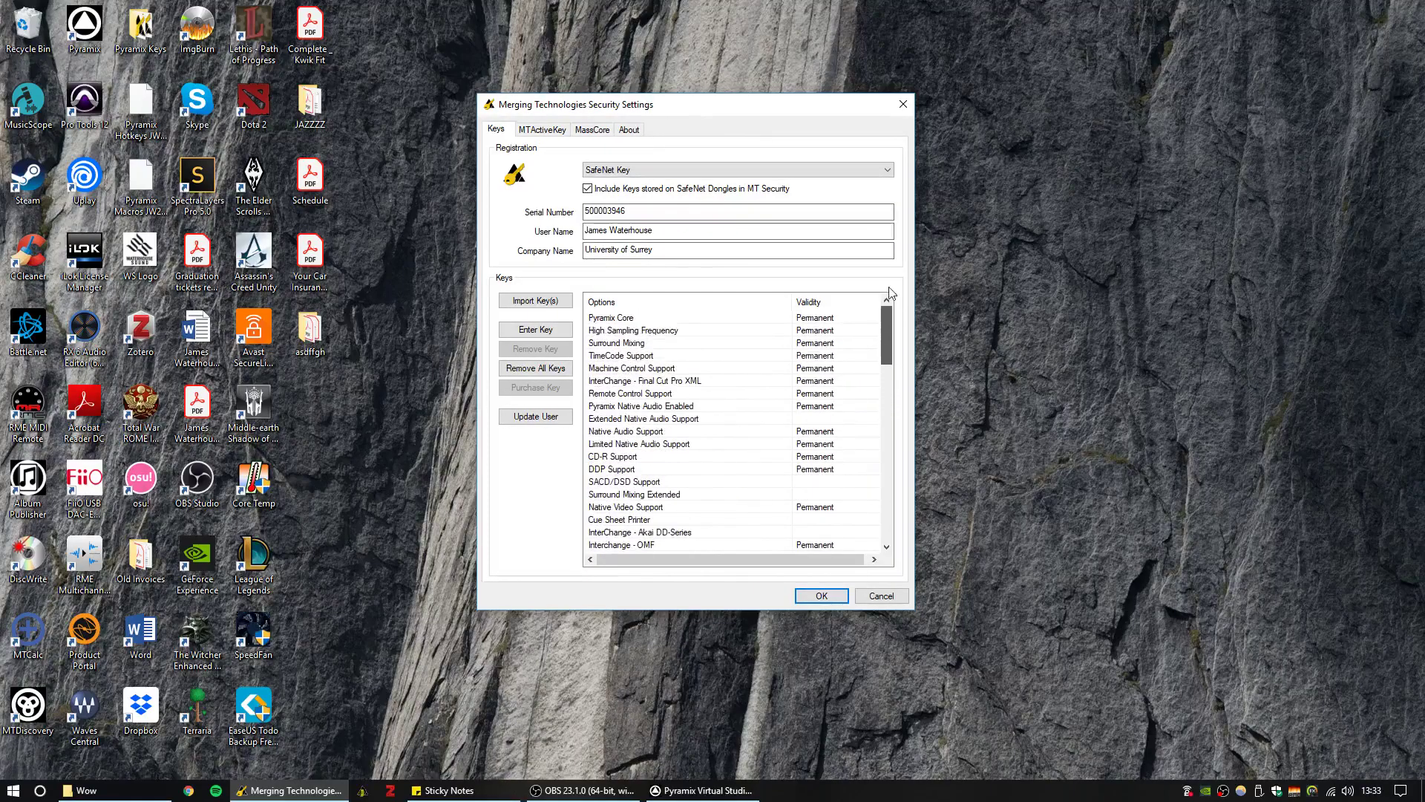
left_click(901, 105)
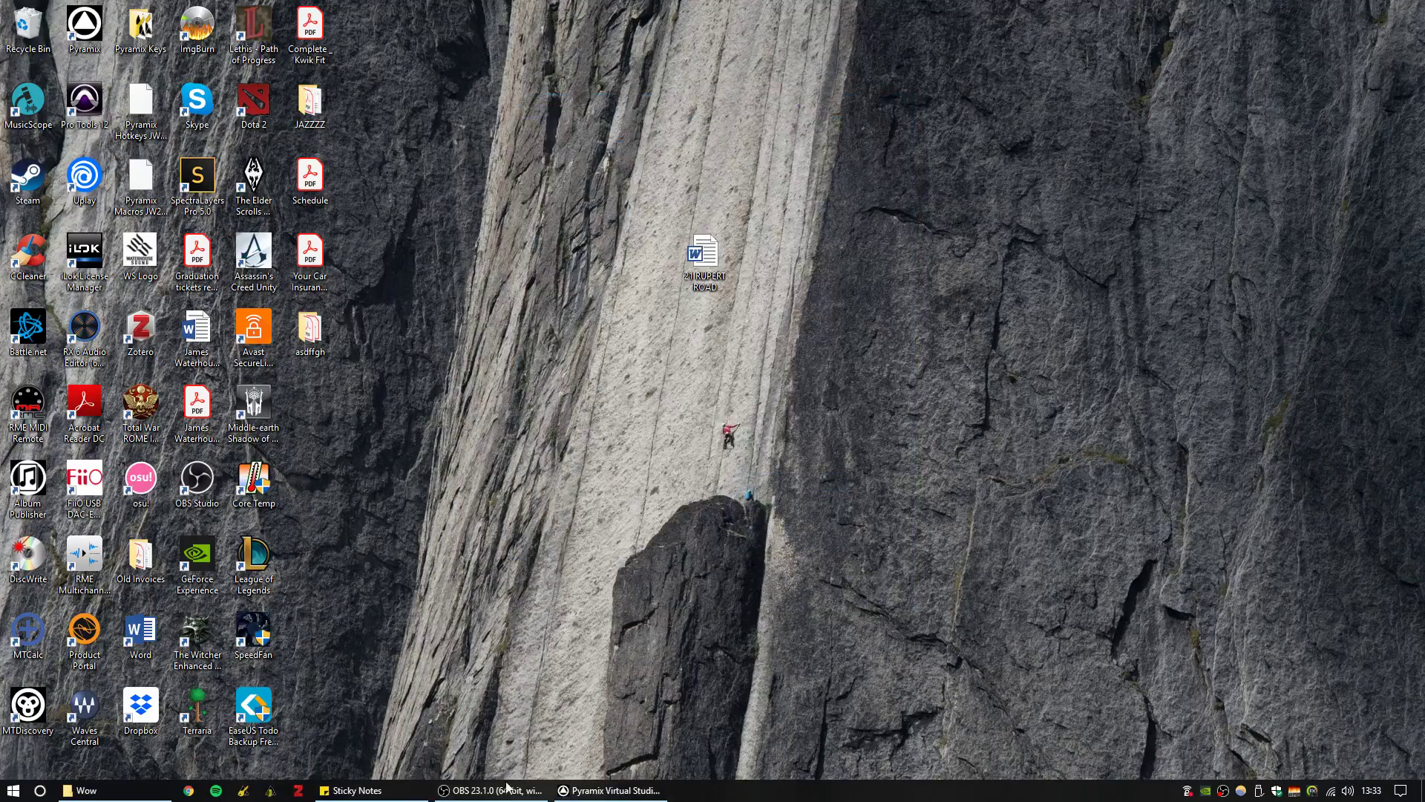
Open the Merging Technologies Virtual Studio Settings and reposition the window on the desktop
left_click(271, 792)
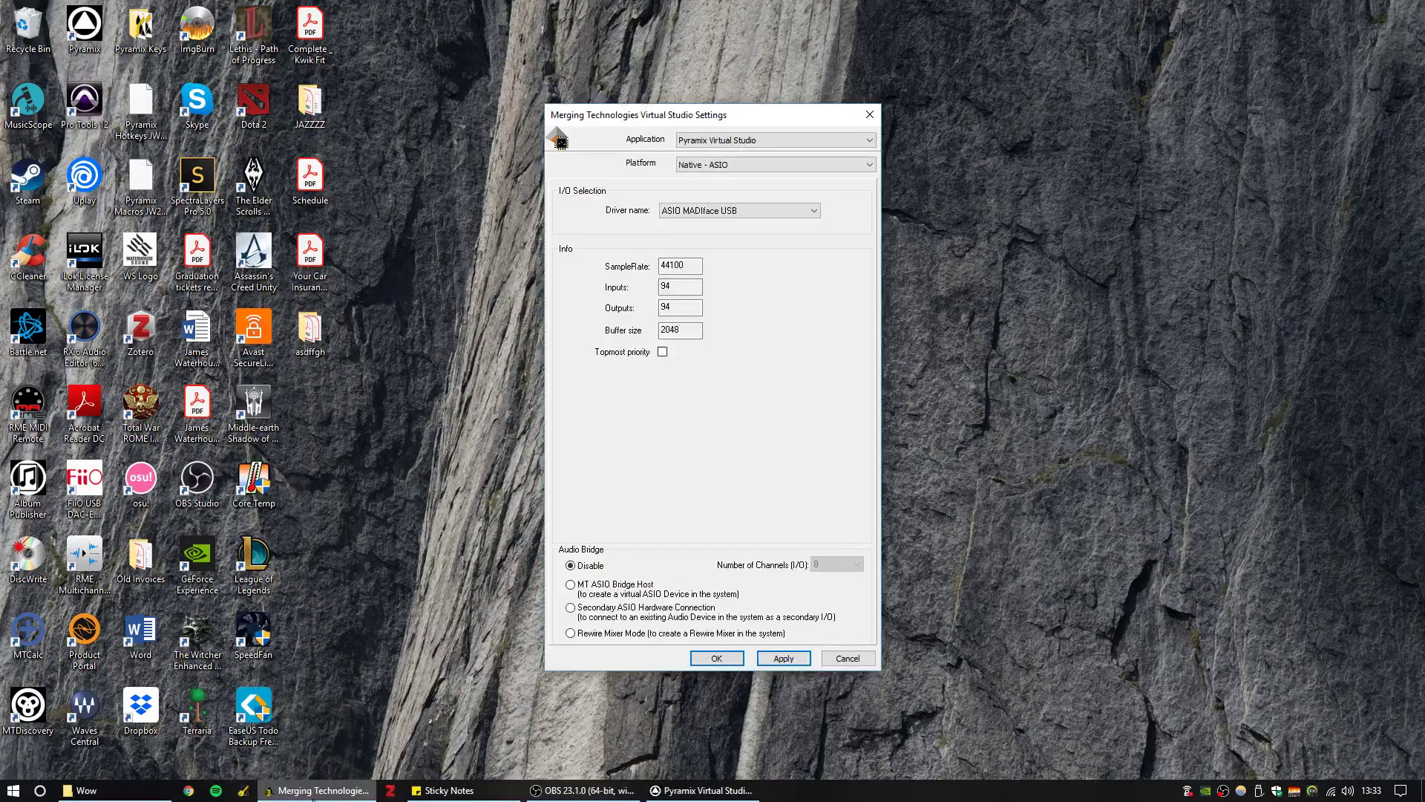
left_click(43, 793)
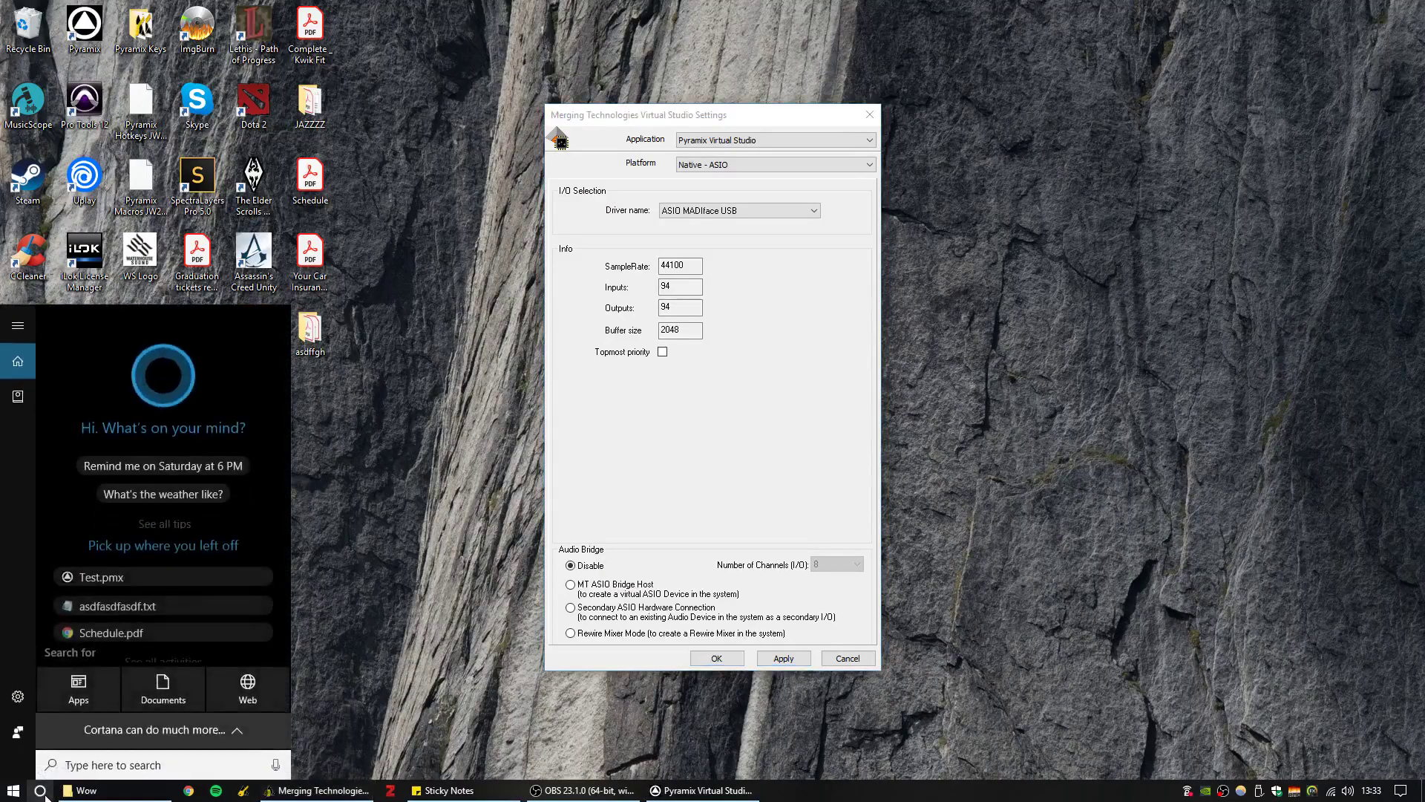
left_click(666, 443)
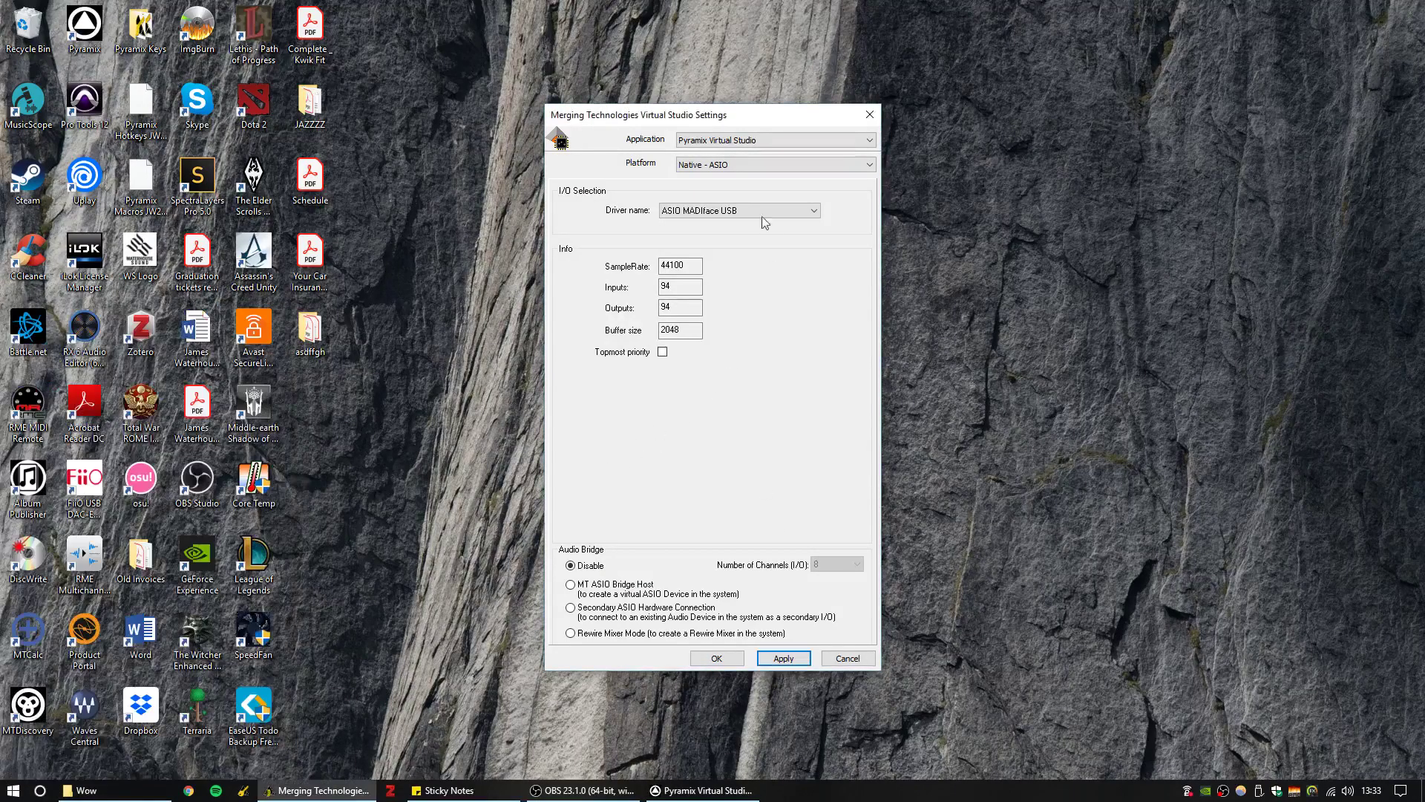
left_click_drag(717, 115, 756, 108)
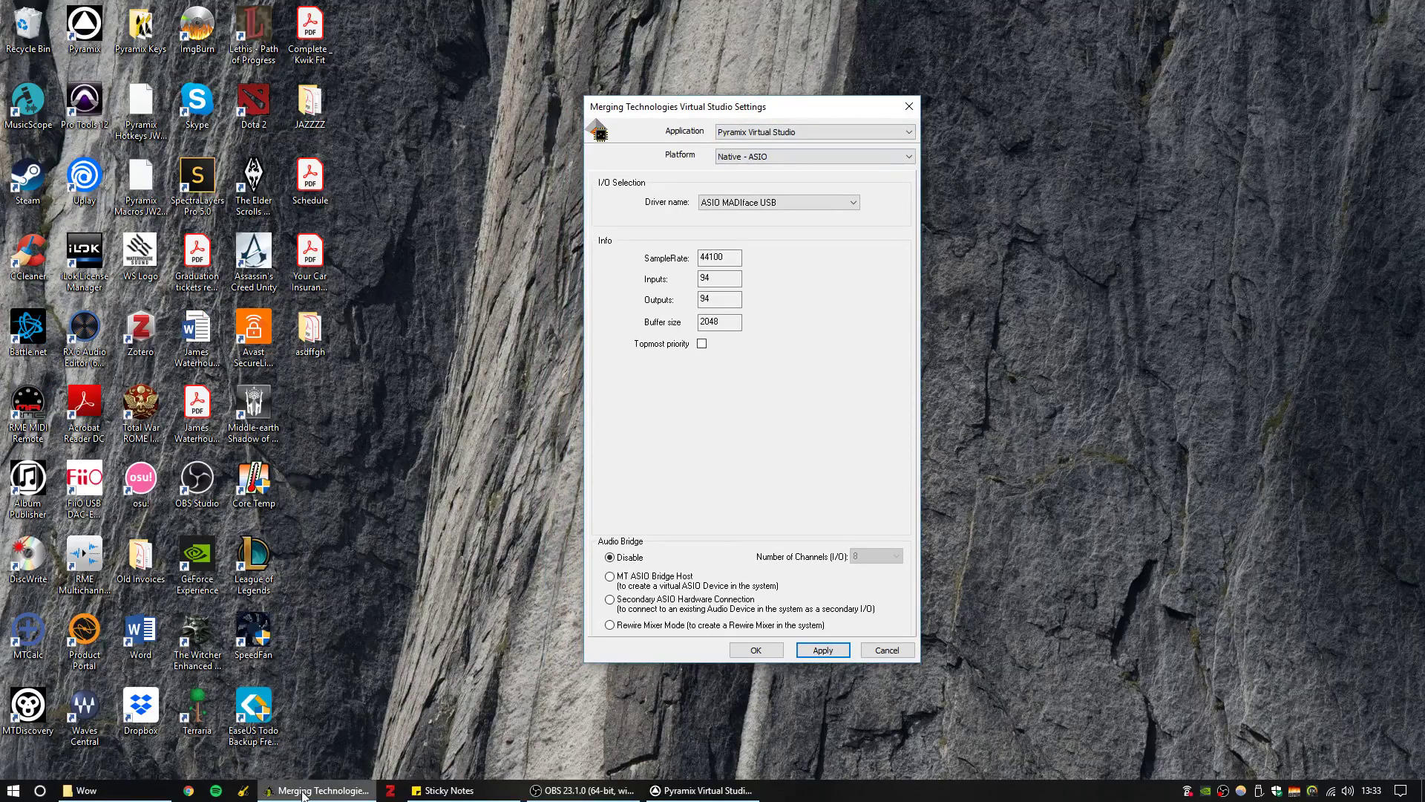
mouse_move(310, 783)
left_click_drag(784, 108, 789, 86)
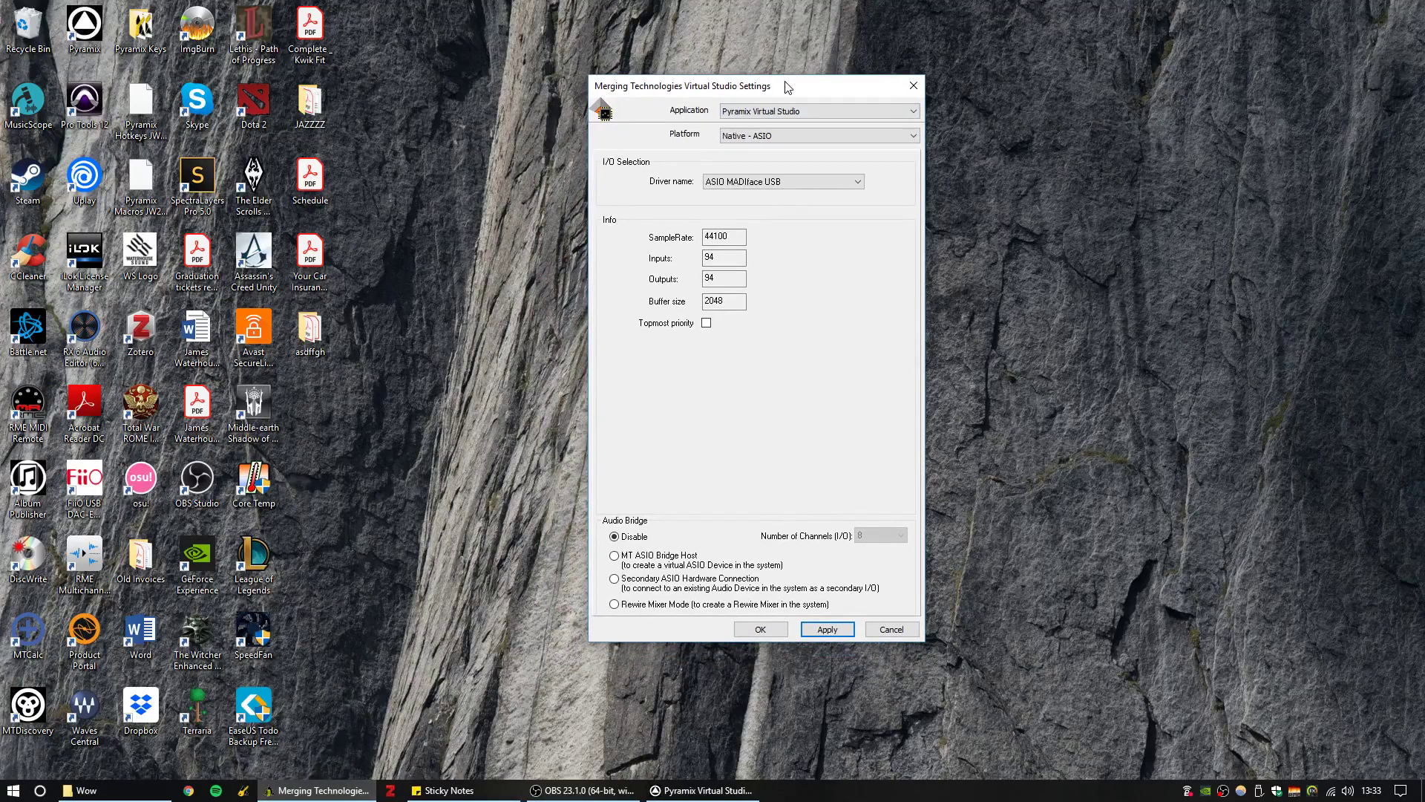
Keep Pyramix Virtual Studio as the application, choose the Native - ASIO platform, and check the available drivers, keeping ASIO MADIface USB
left_click(787, 111)
left_click(776, 130)
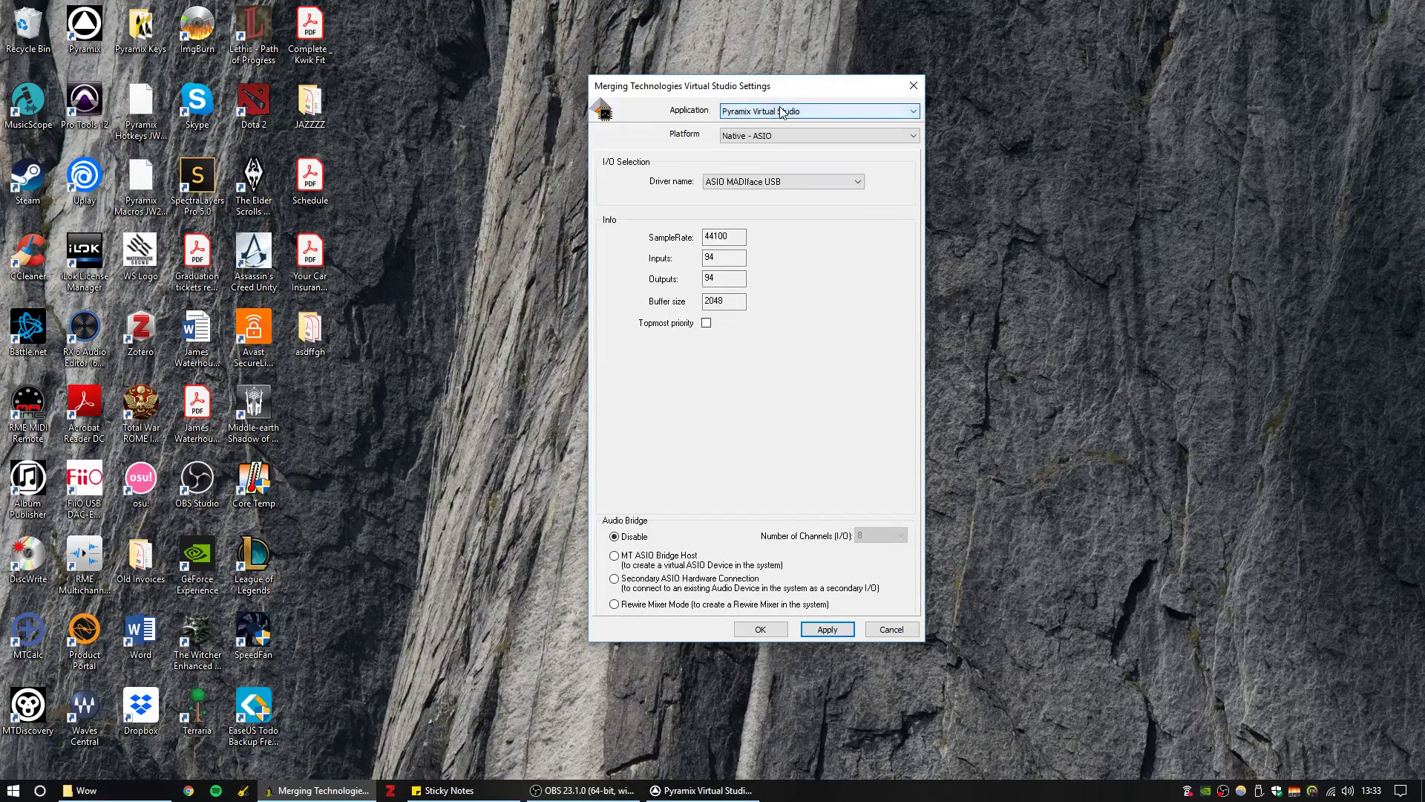
left_click(771, 136)
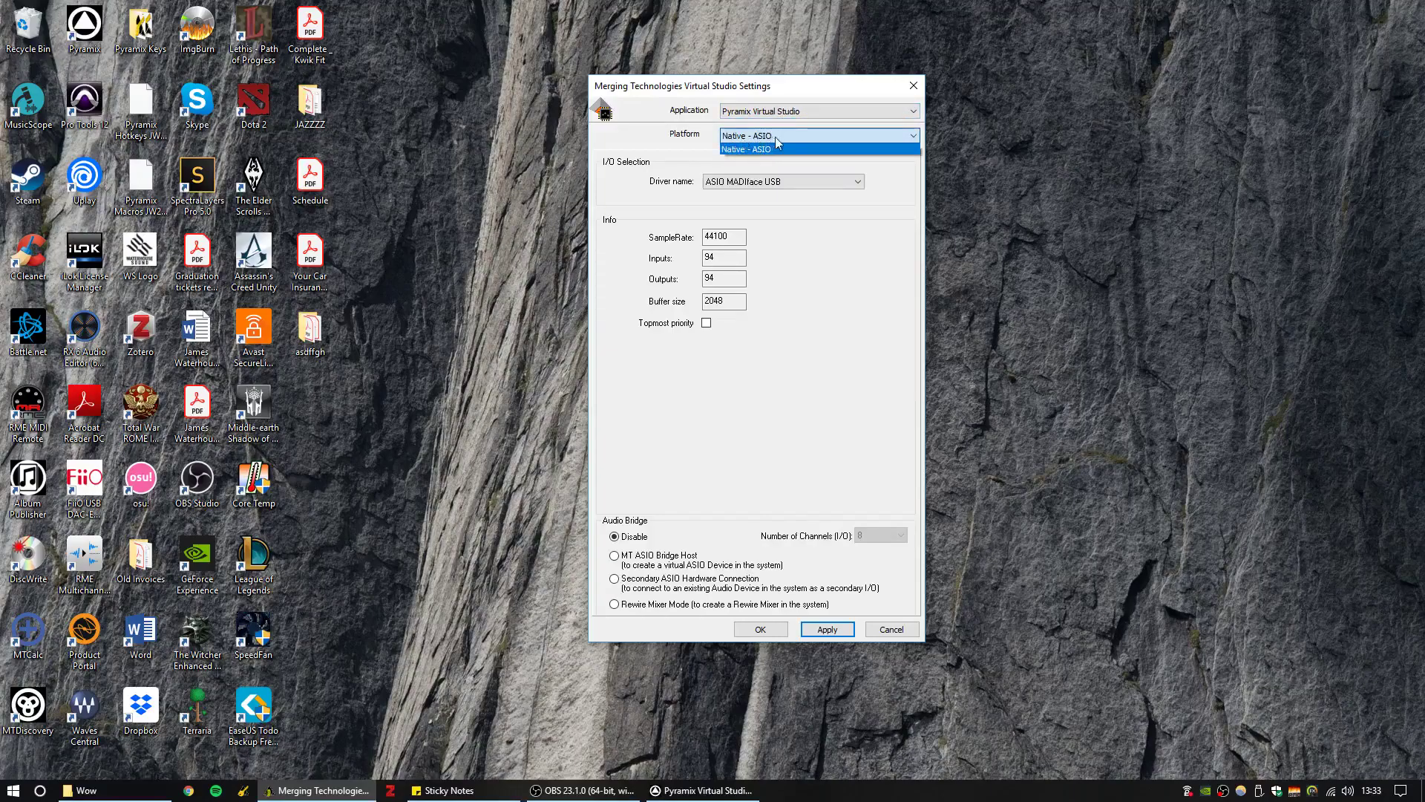
left_click(775, 147)
left_click(771, 181)
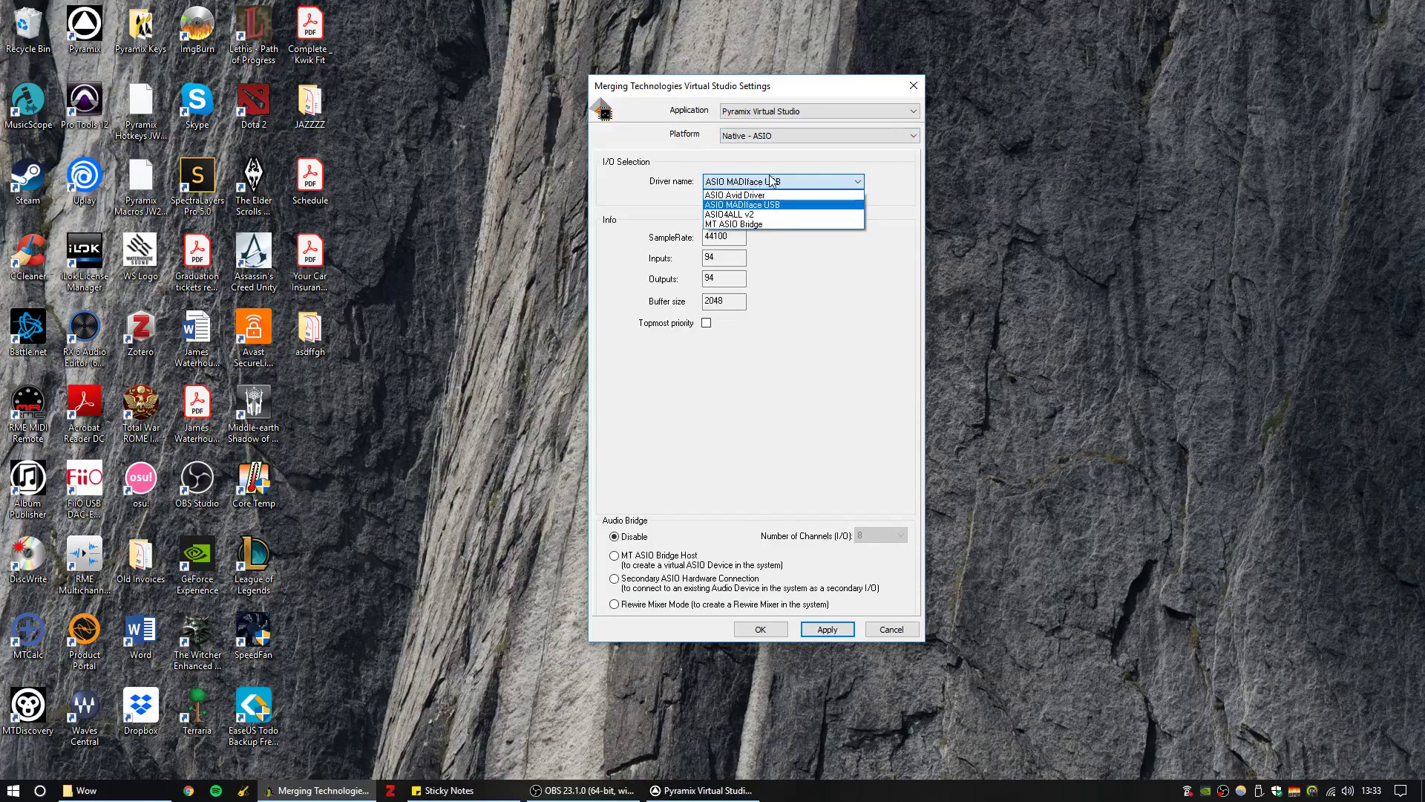
left_click(771, 180)
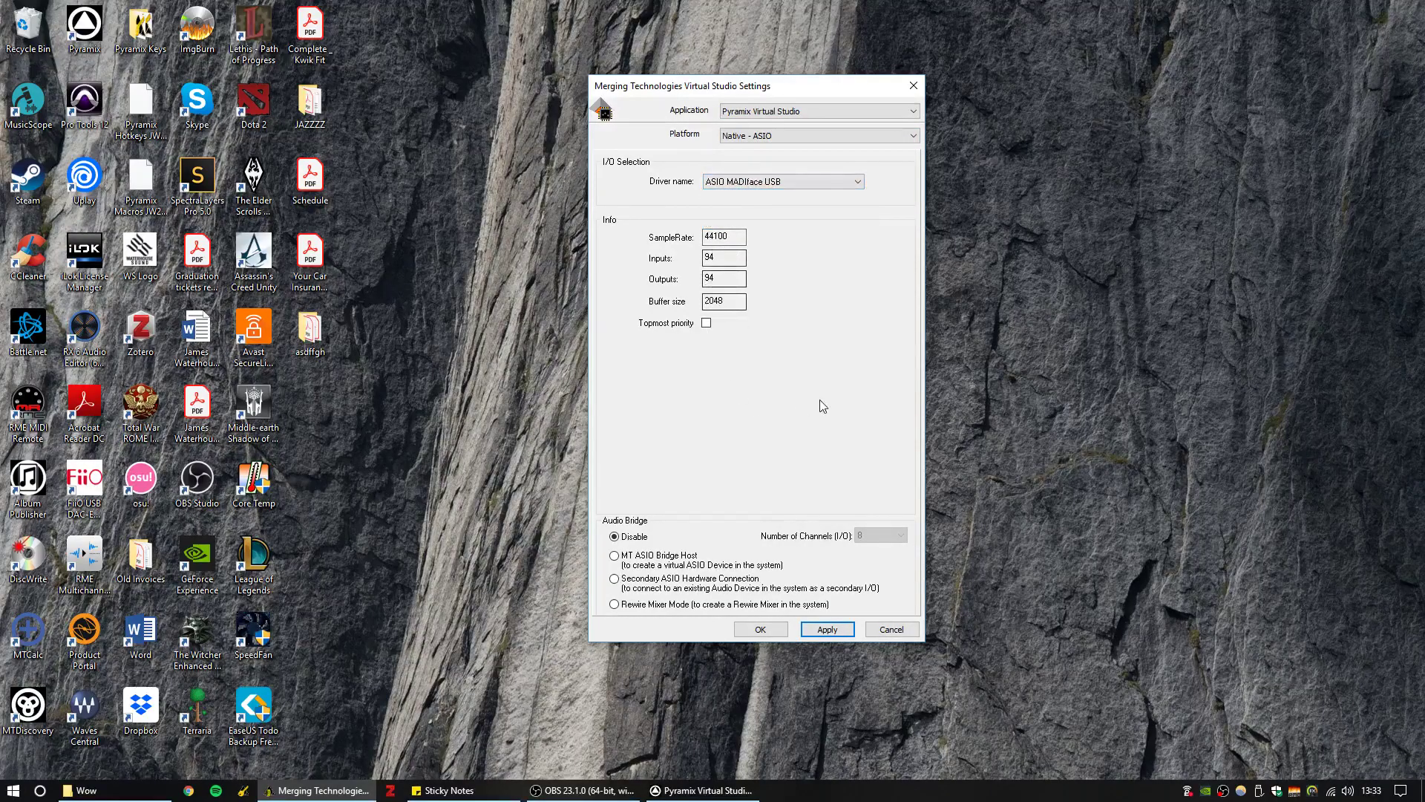
Compare the Virtual Studio settings with the MADIface Series Settings, apply the Virtual Studio settings, and confirm both dialogs
left_click(1294, 791)
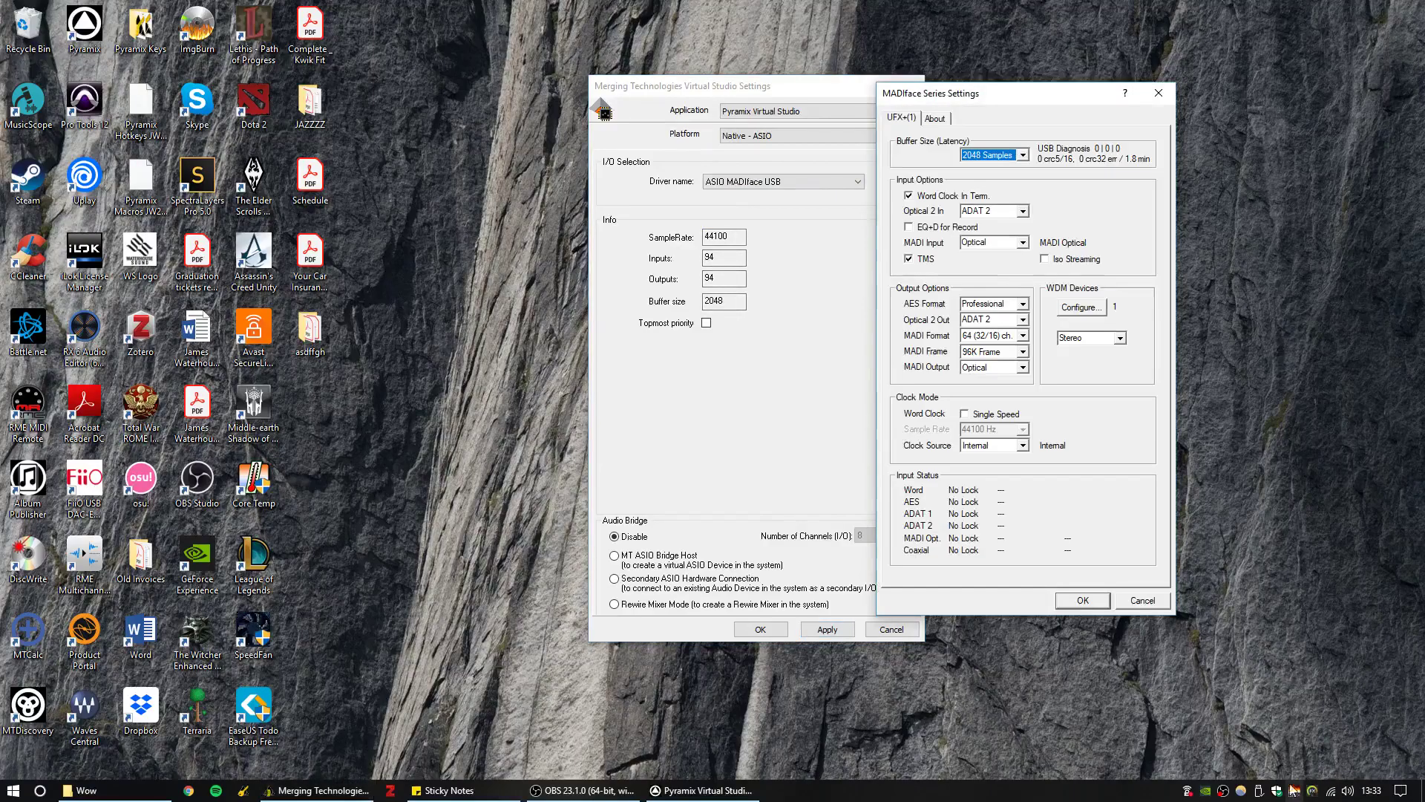
left_click_drag(998, 101, 1110, 111)
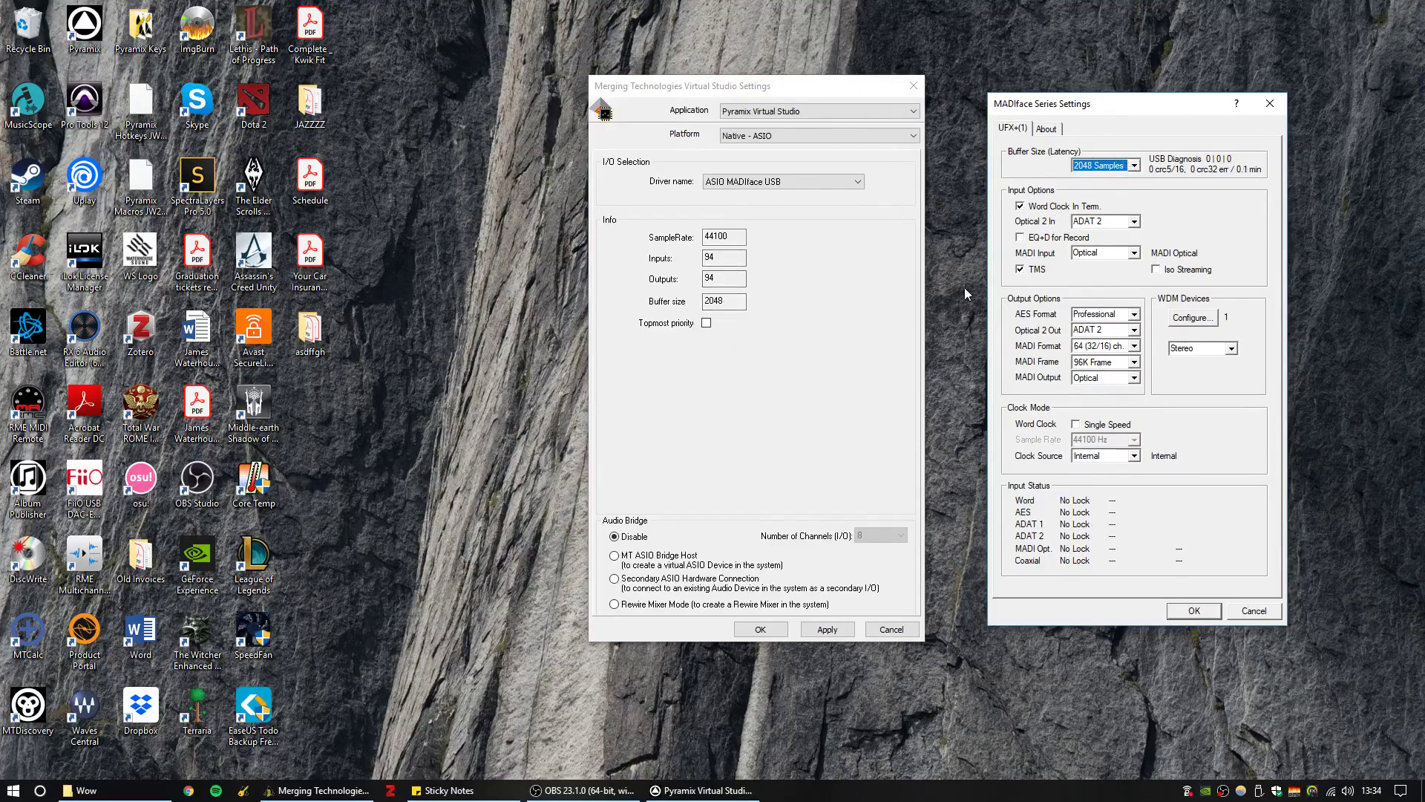
left_click(822, 630)
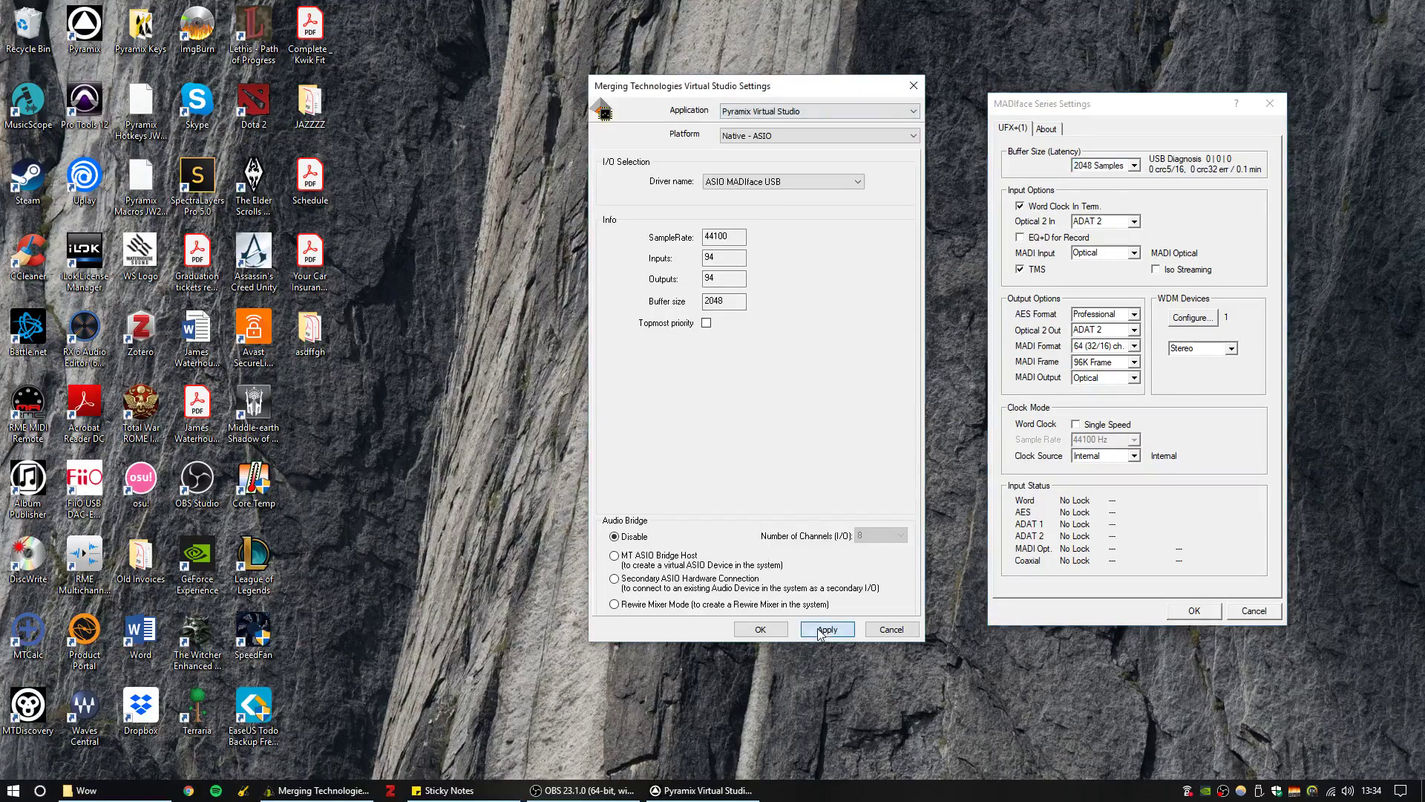
left_click(760, 629)
left_click(1184, 615)
Switch to Pyramix and start a new Editing Project with a 44.1 kHz sampling rate and 24-bit resolution
left_click_drag(979, 413, 567, 683)
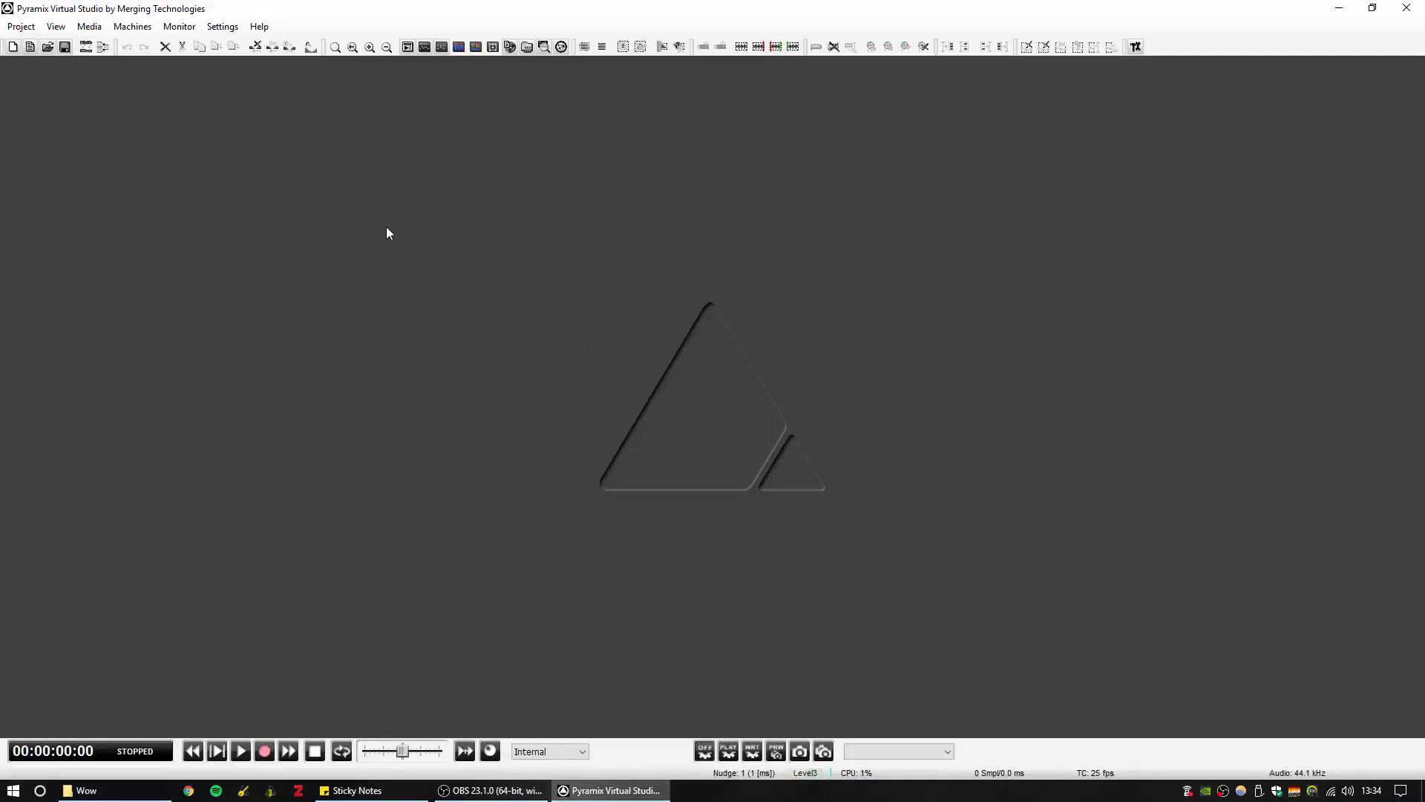
left_click(21, 27)
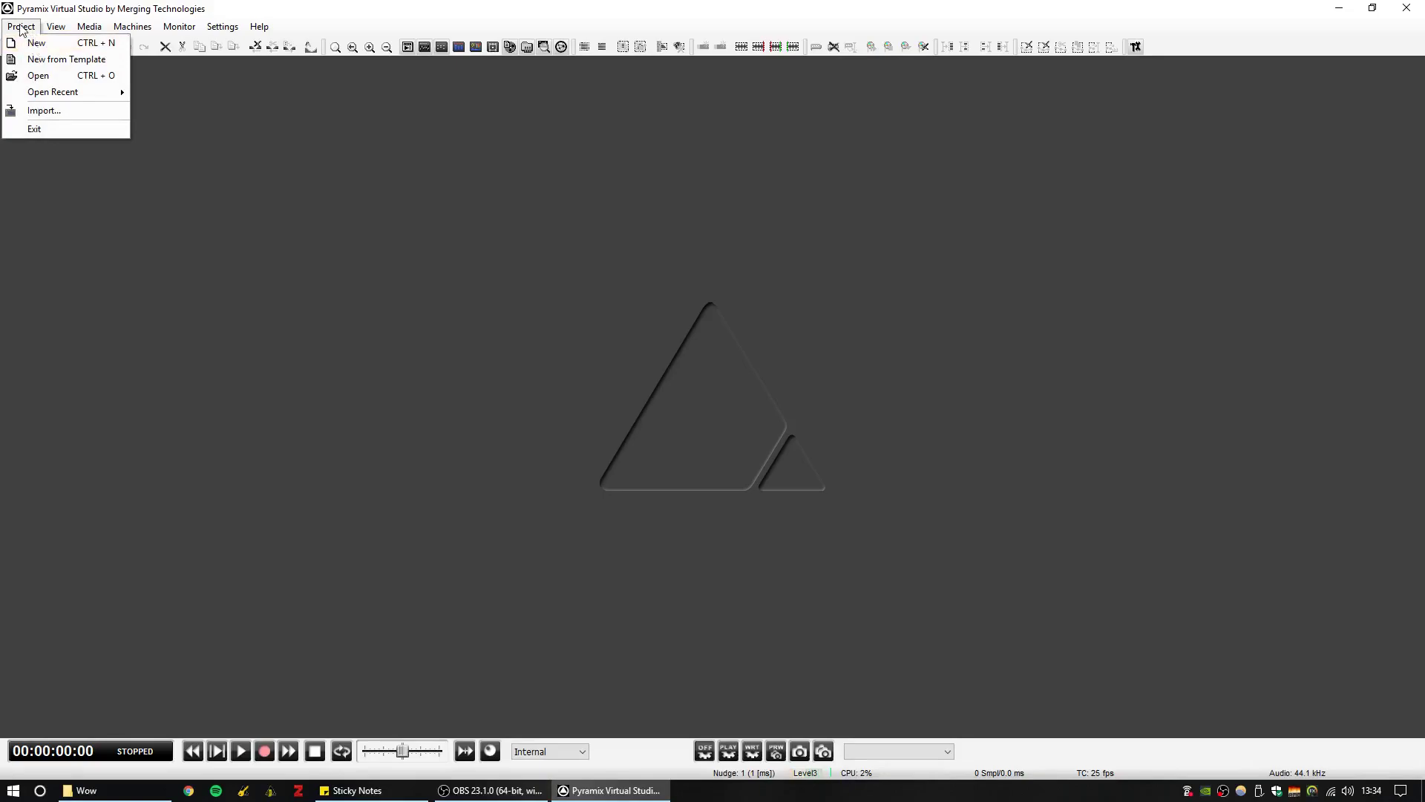
left_click(35, 43)
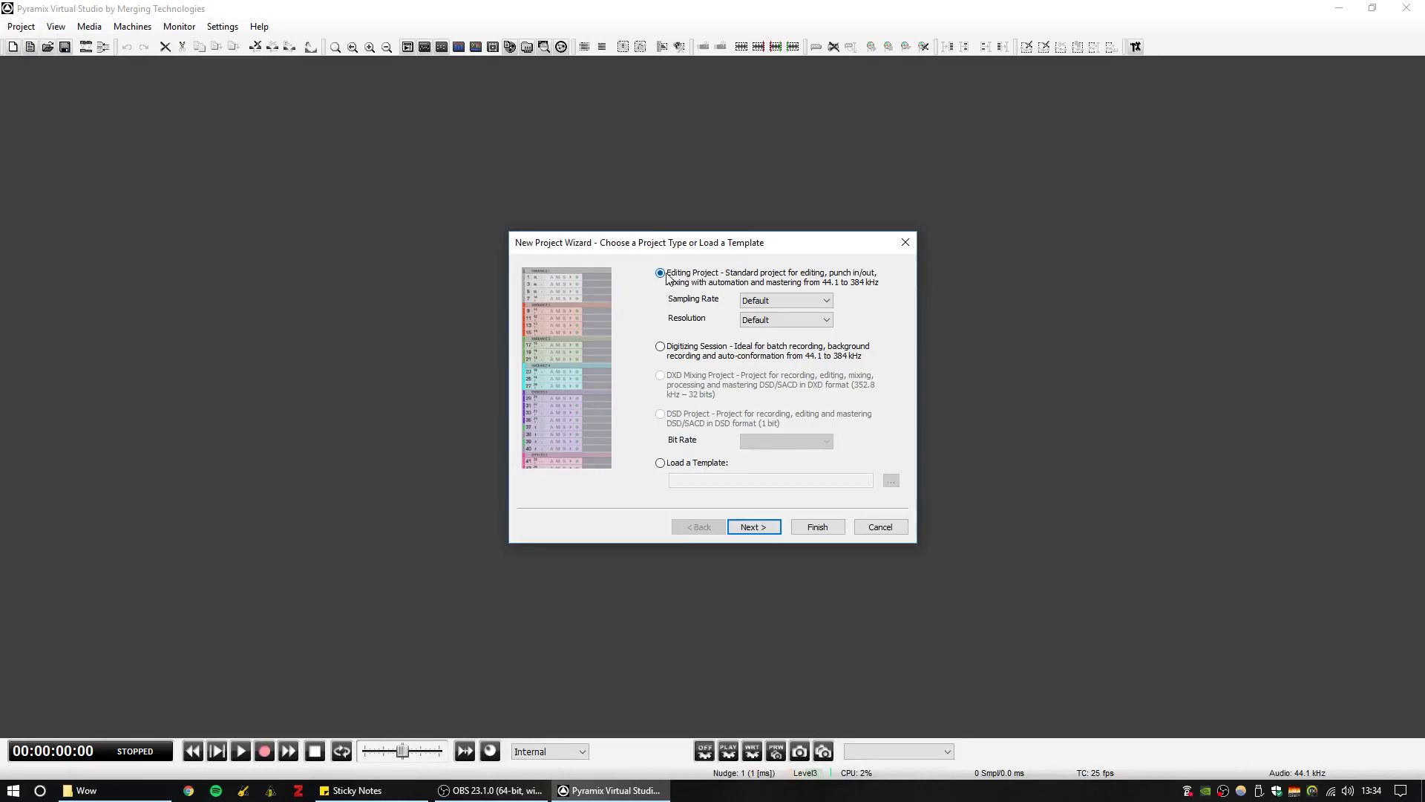
left_click(778, 301)
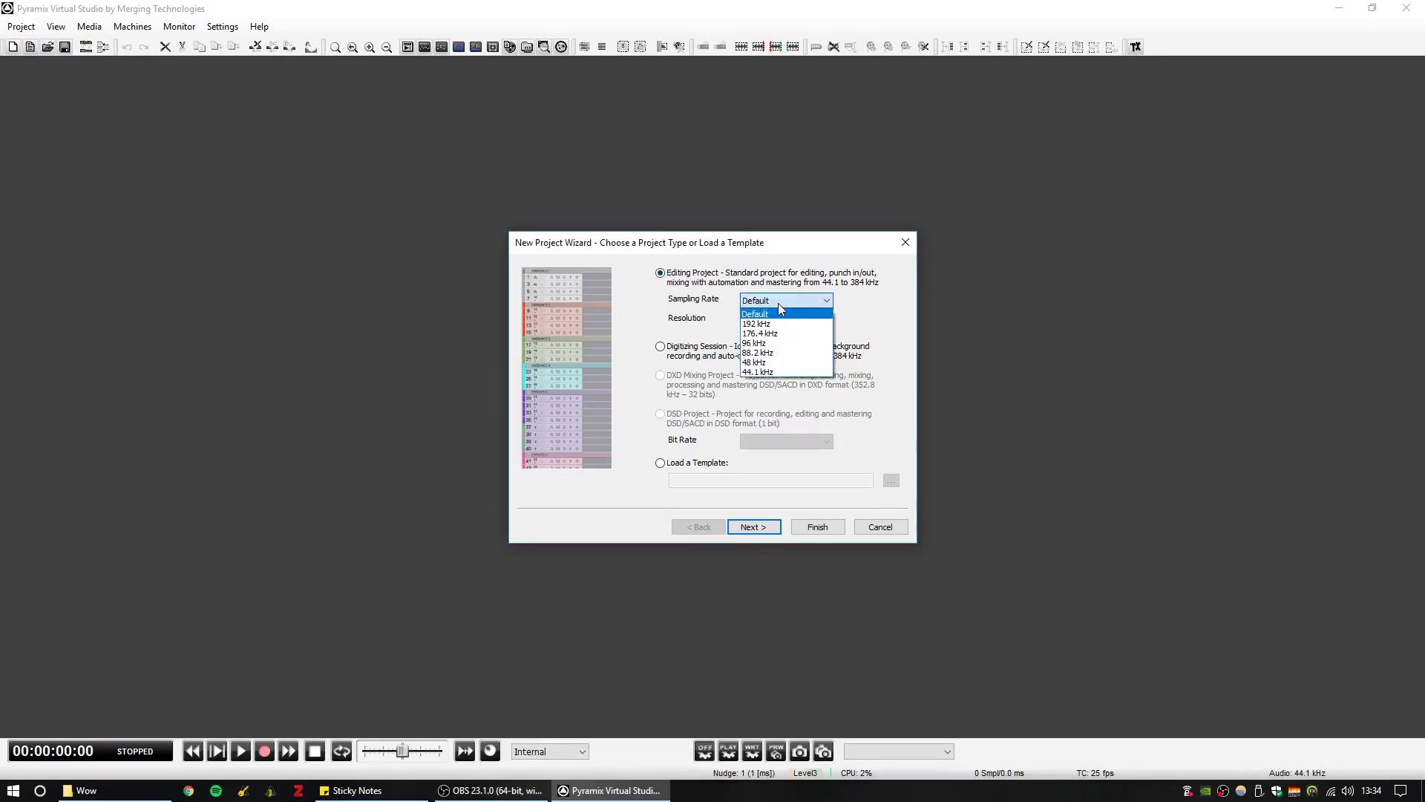
left_click(764, 371)
left_click(775, 319)
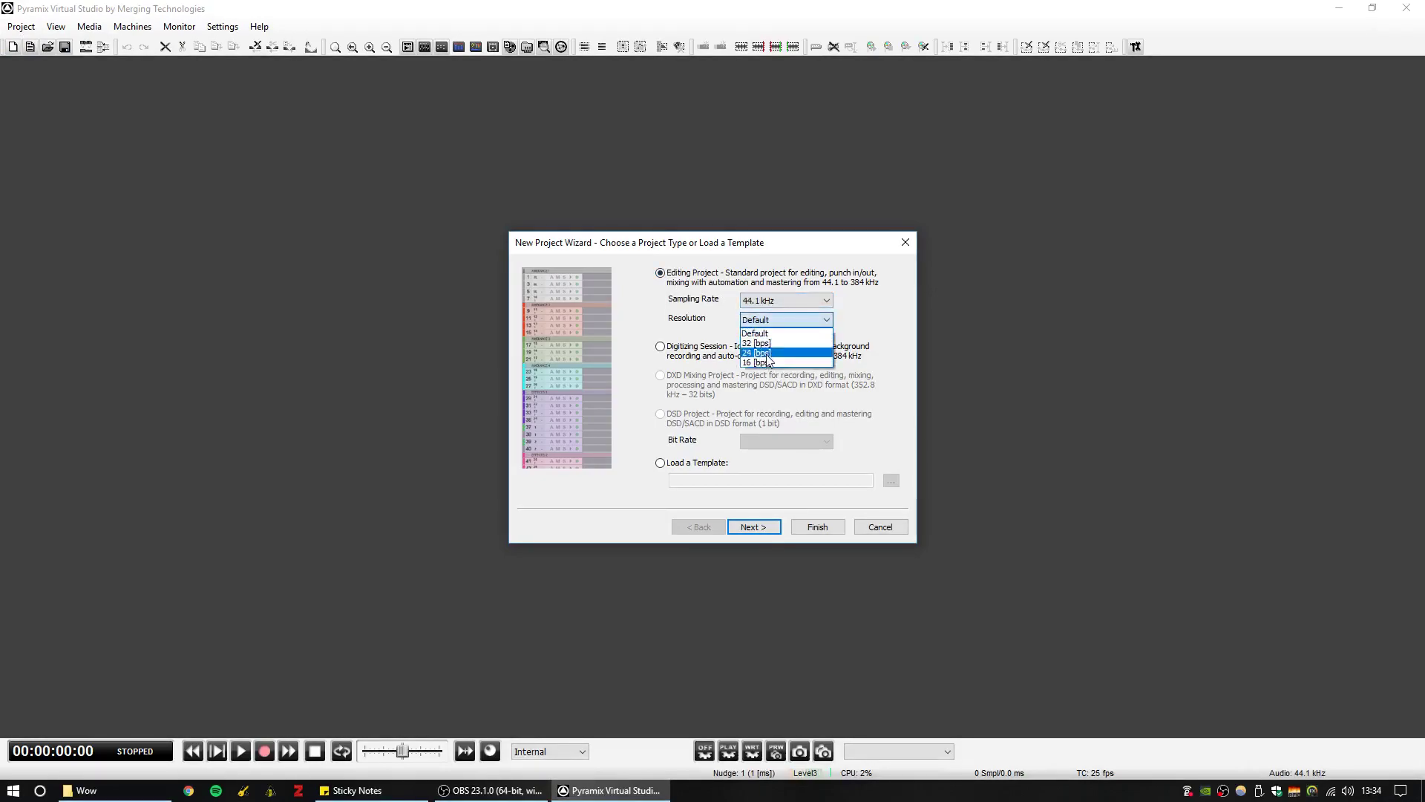
left_click(757, 354)
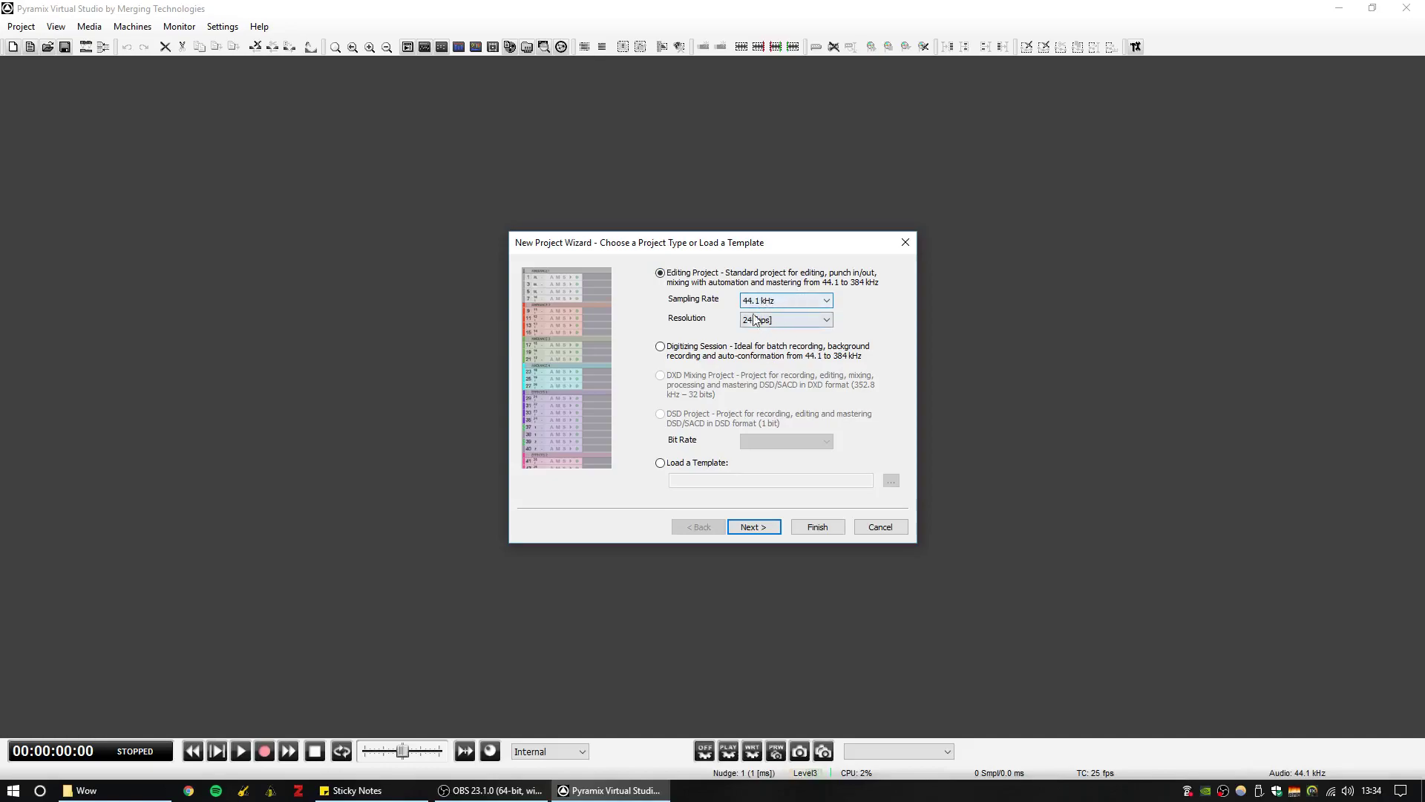
left_click(754, 527)
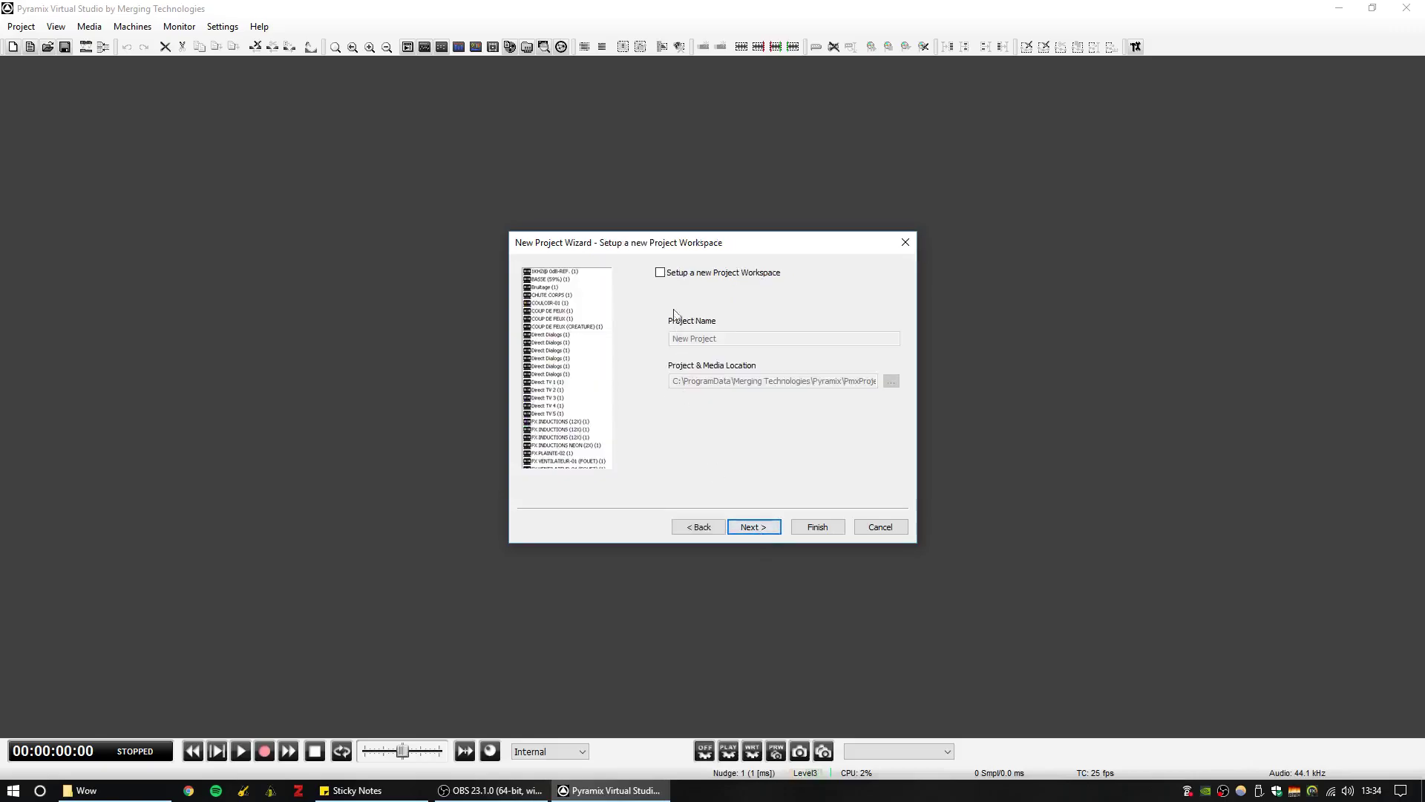
Set up a new project workspace named Test, stored in the Wow folder on the Mirror (H:) drive
left_click(696, 275)
left_click_drag(764, 336, 670, 338)
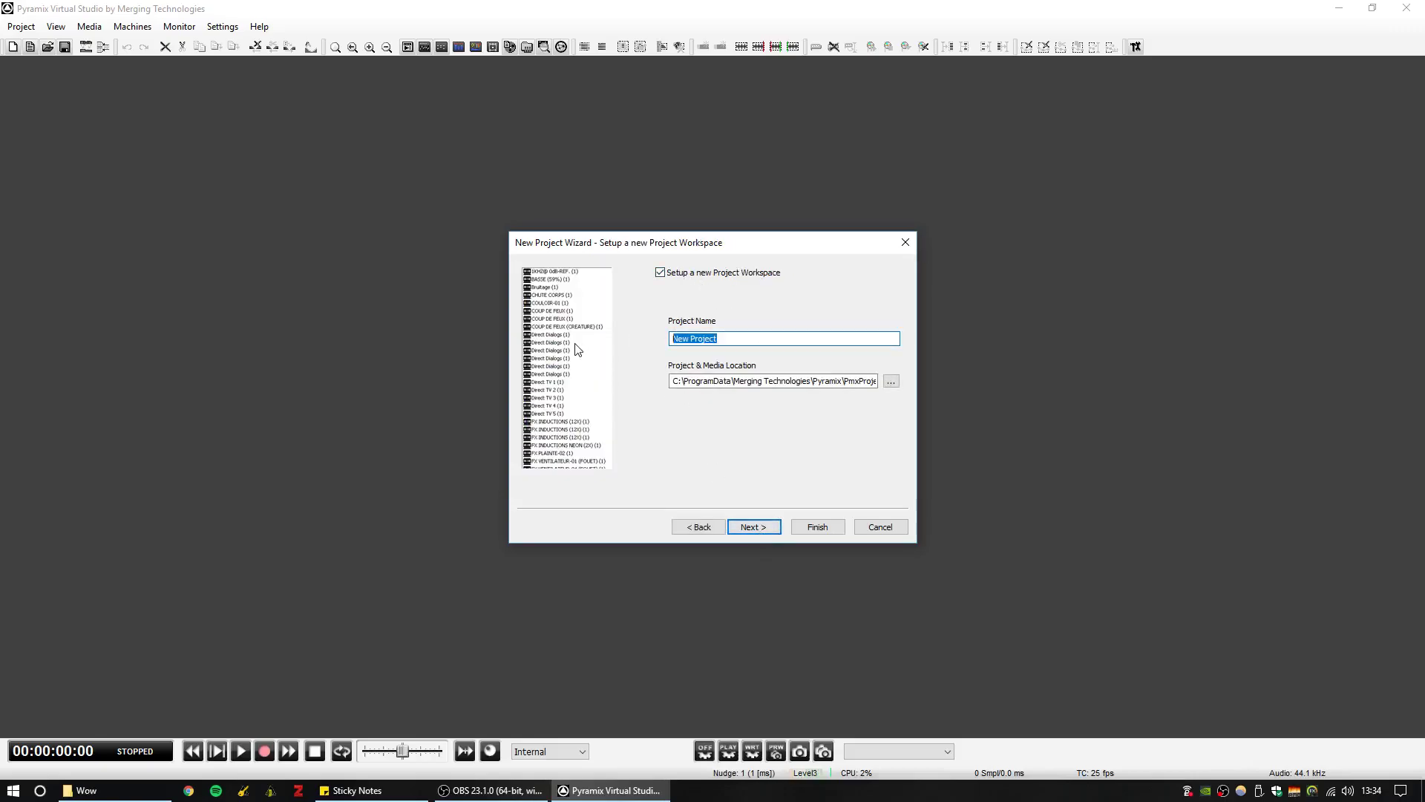
type("Test")
left_click(891, 381)
left_click(489, 380)
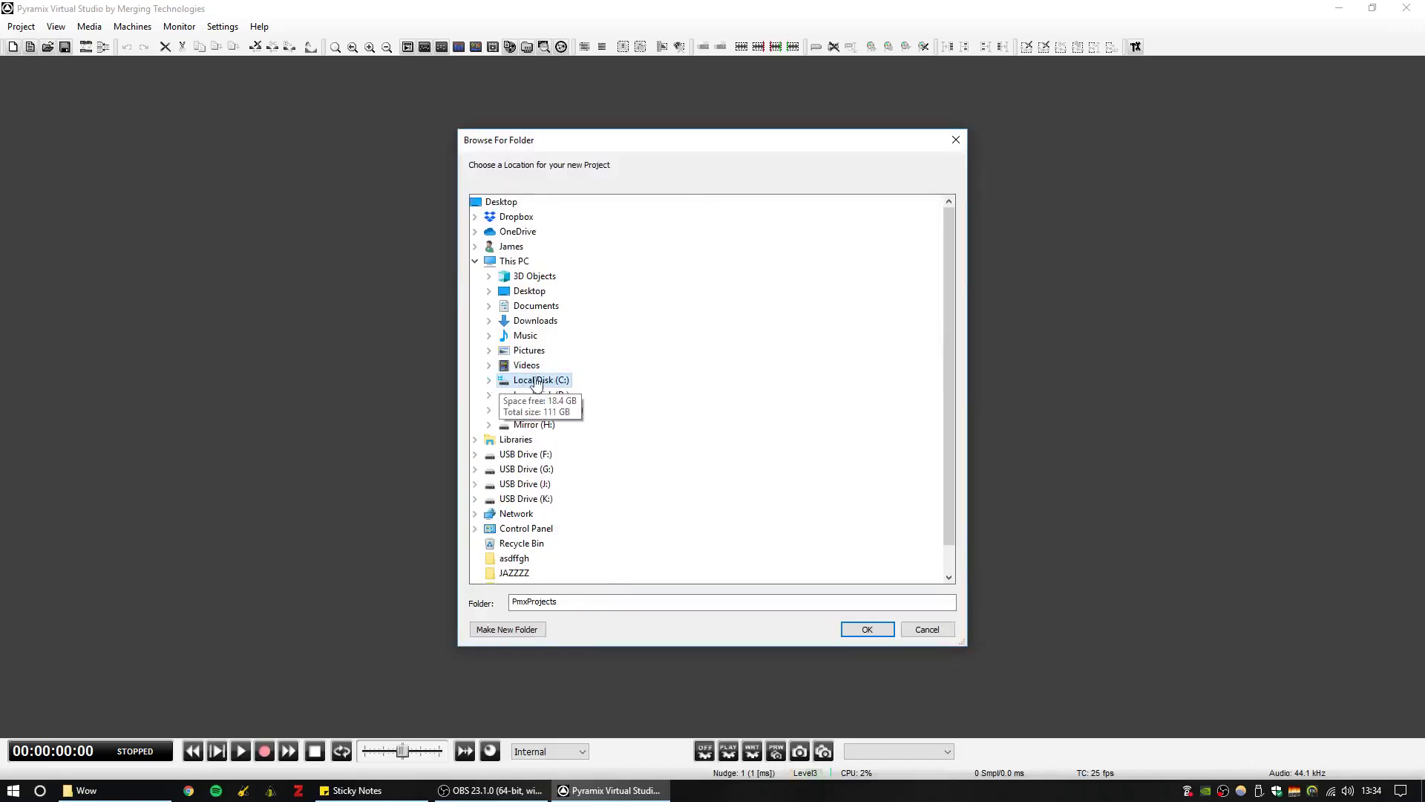
double_click(531, 424)
left_click(538, 484)
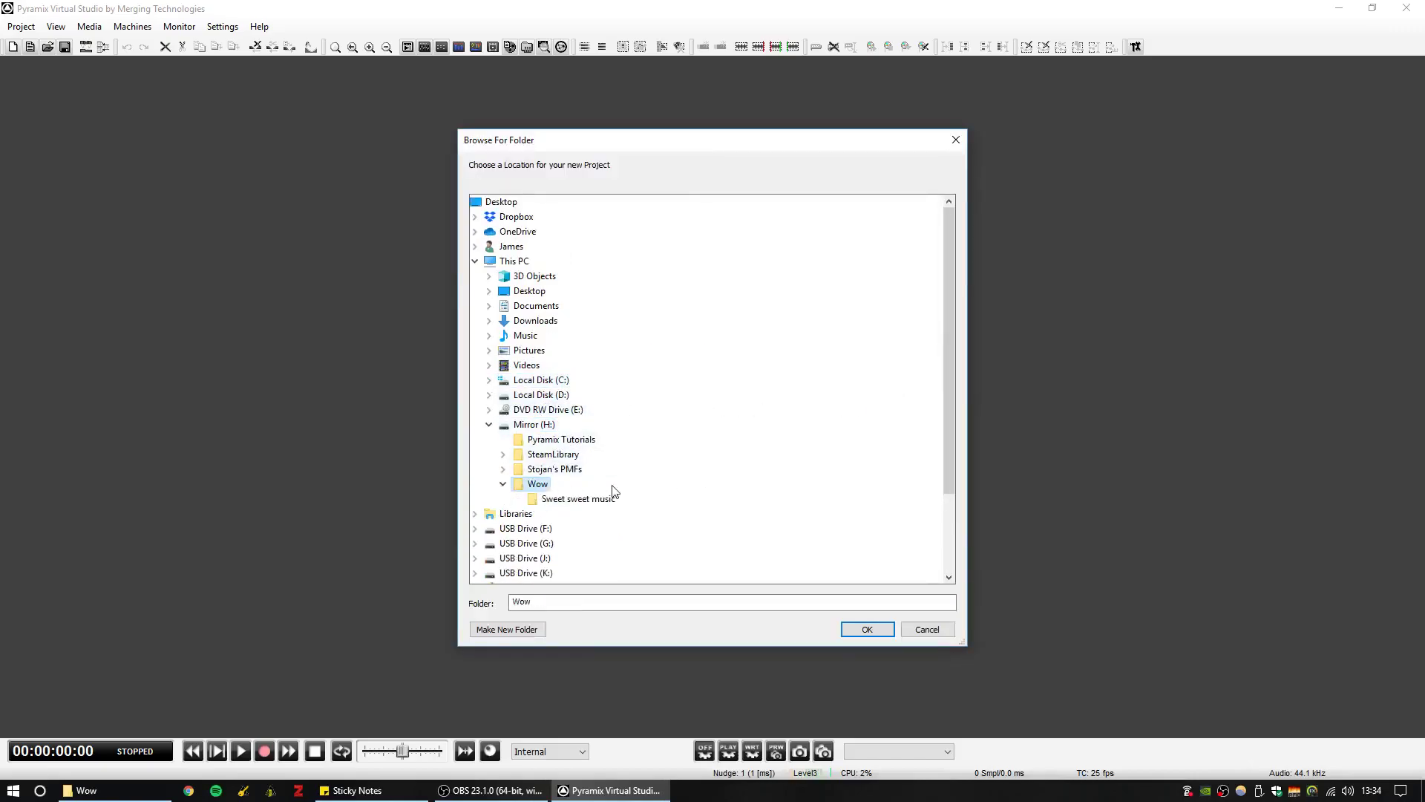
left_click(865, 631)
left_click(766, 527)
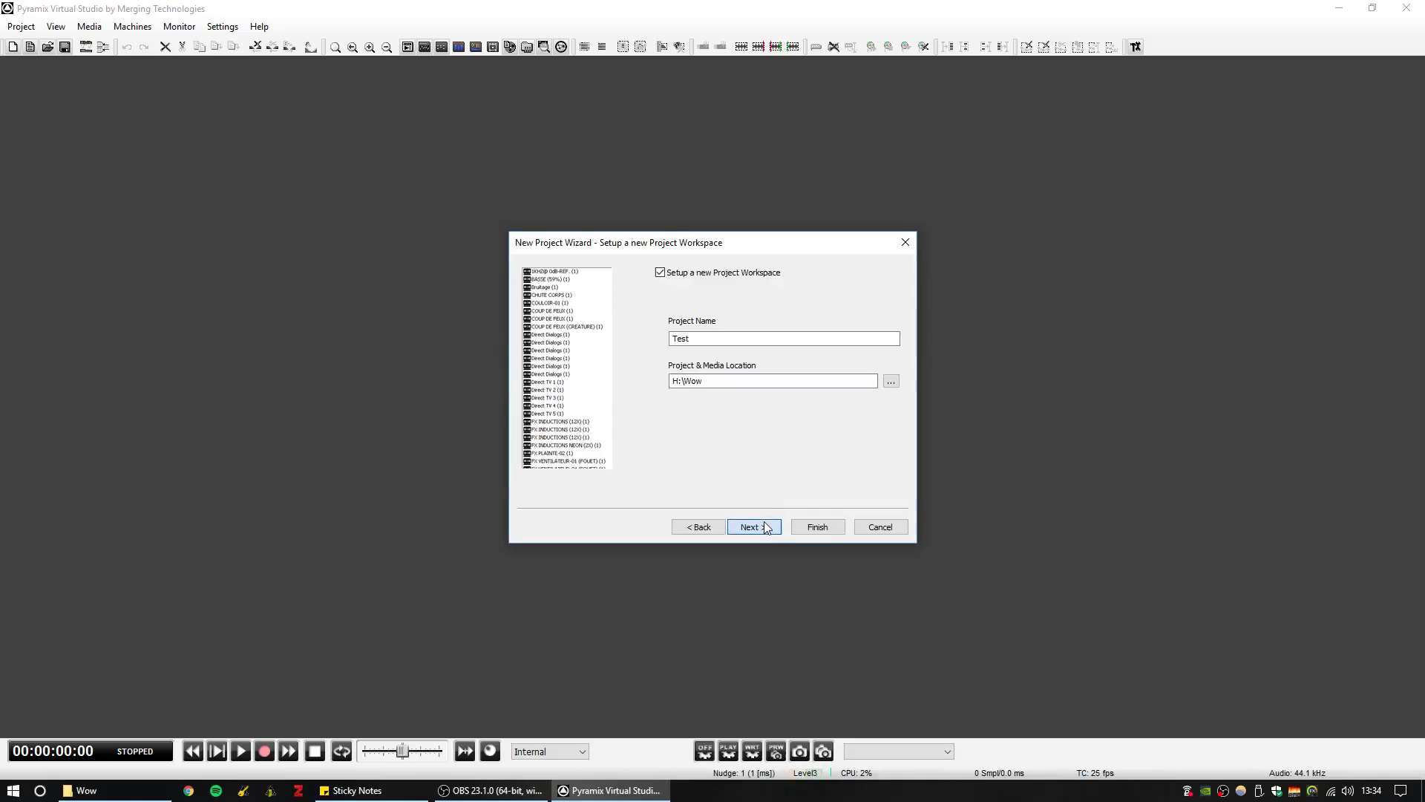
Choose the Mixer Wizard for the project's mixer, finish the project wizard, and continue to the bus configuration
left_click(688, 296)
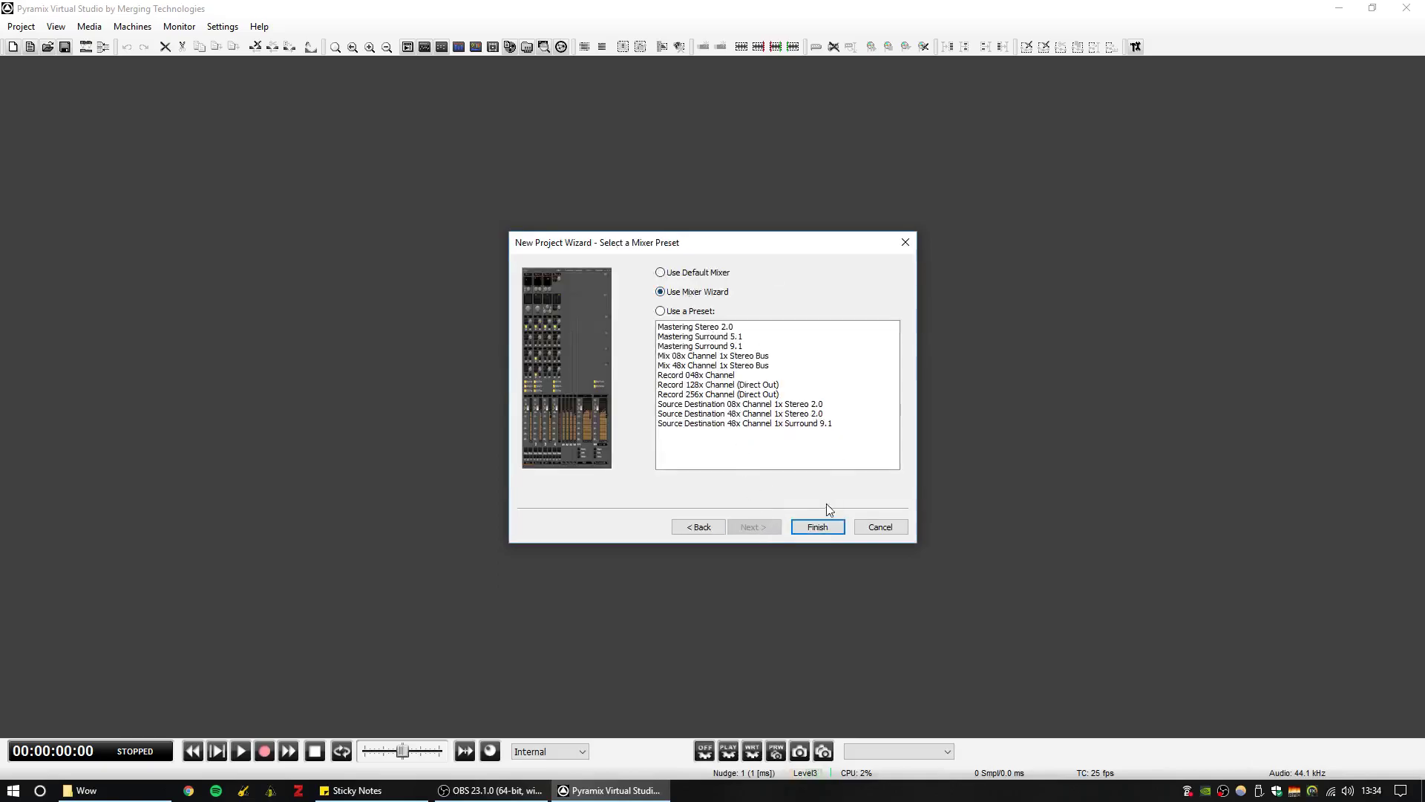
left_click(814, 525)
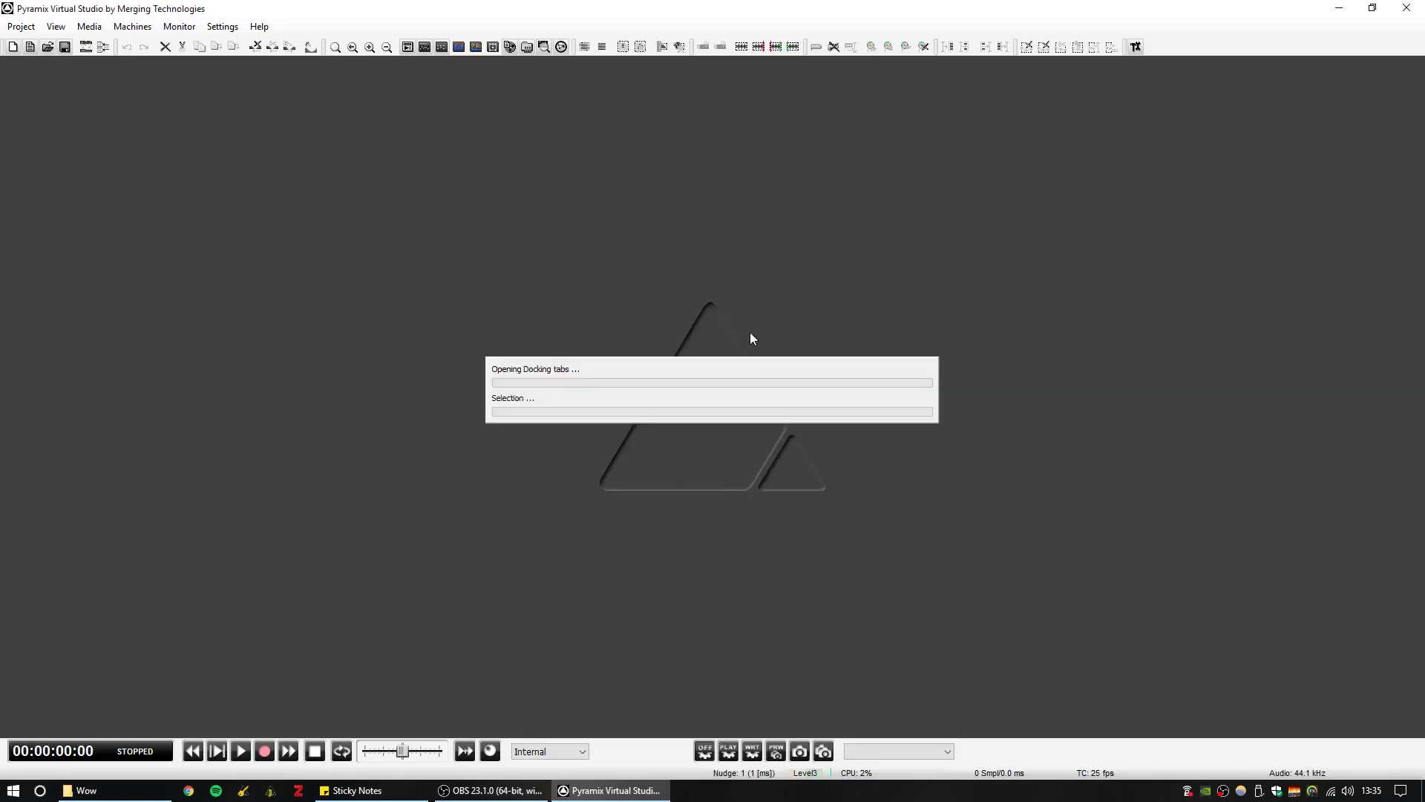
left_click(810, 515)
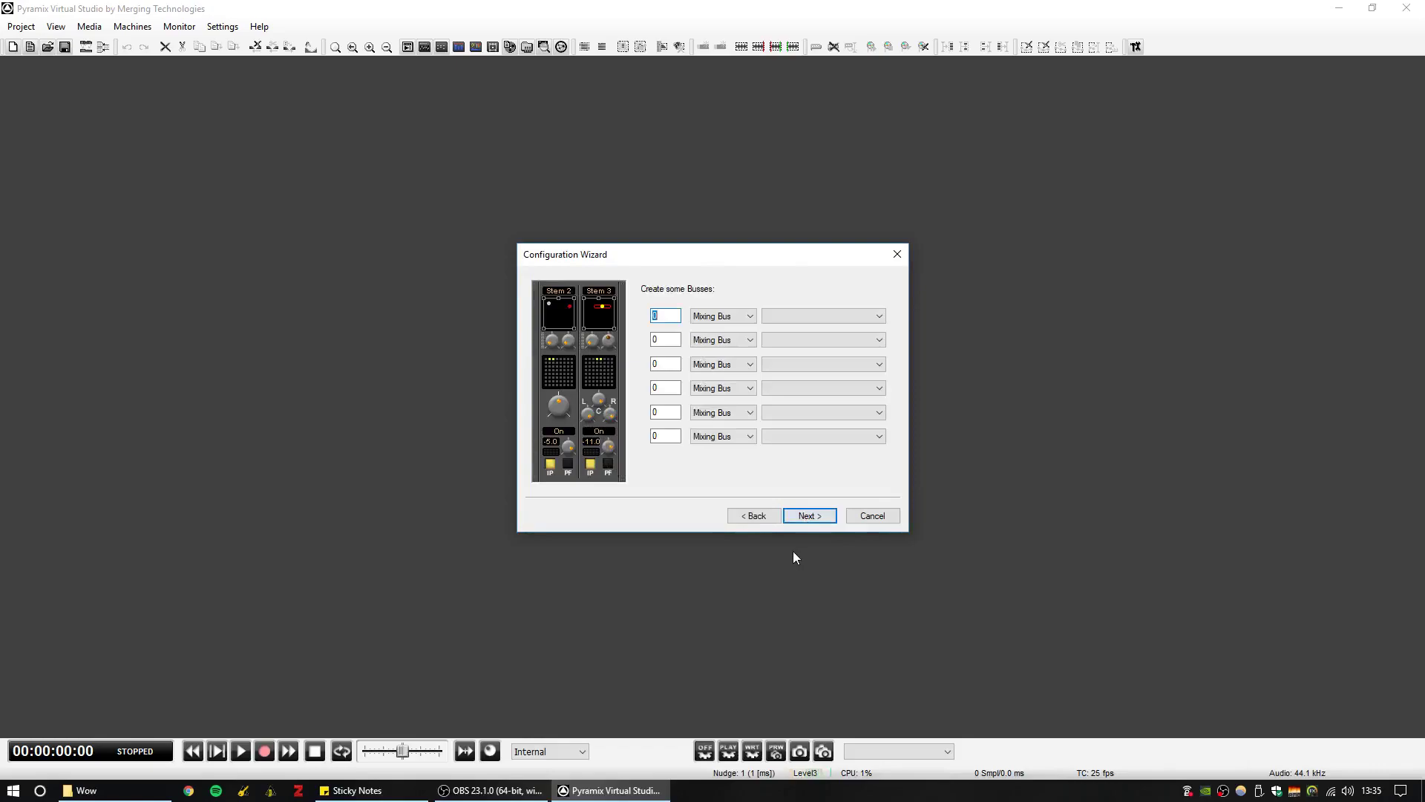
Create one stereo Mixing Bus for the new mixer
type("1")
left_click(790, 317)
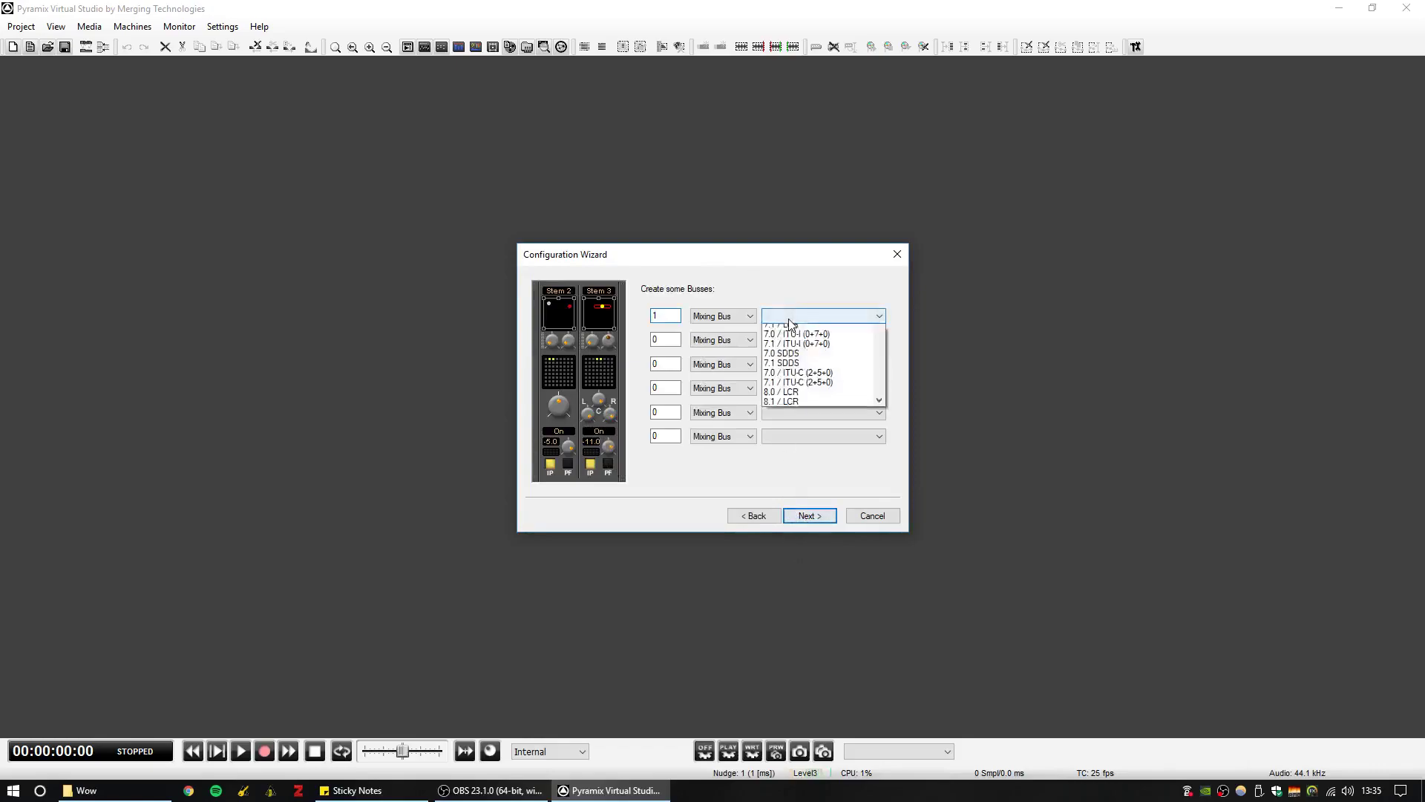
left_click(789, 338)
left_click(810, 515)
Add one stereo strip and create the mixer without automatically connecting its inputs and outputs
left_click(787, 317)
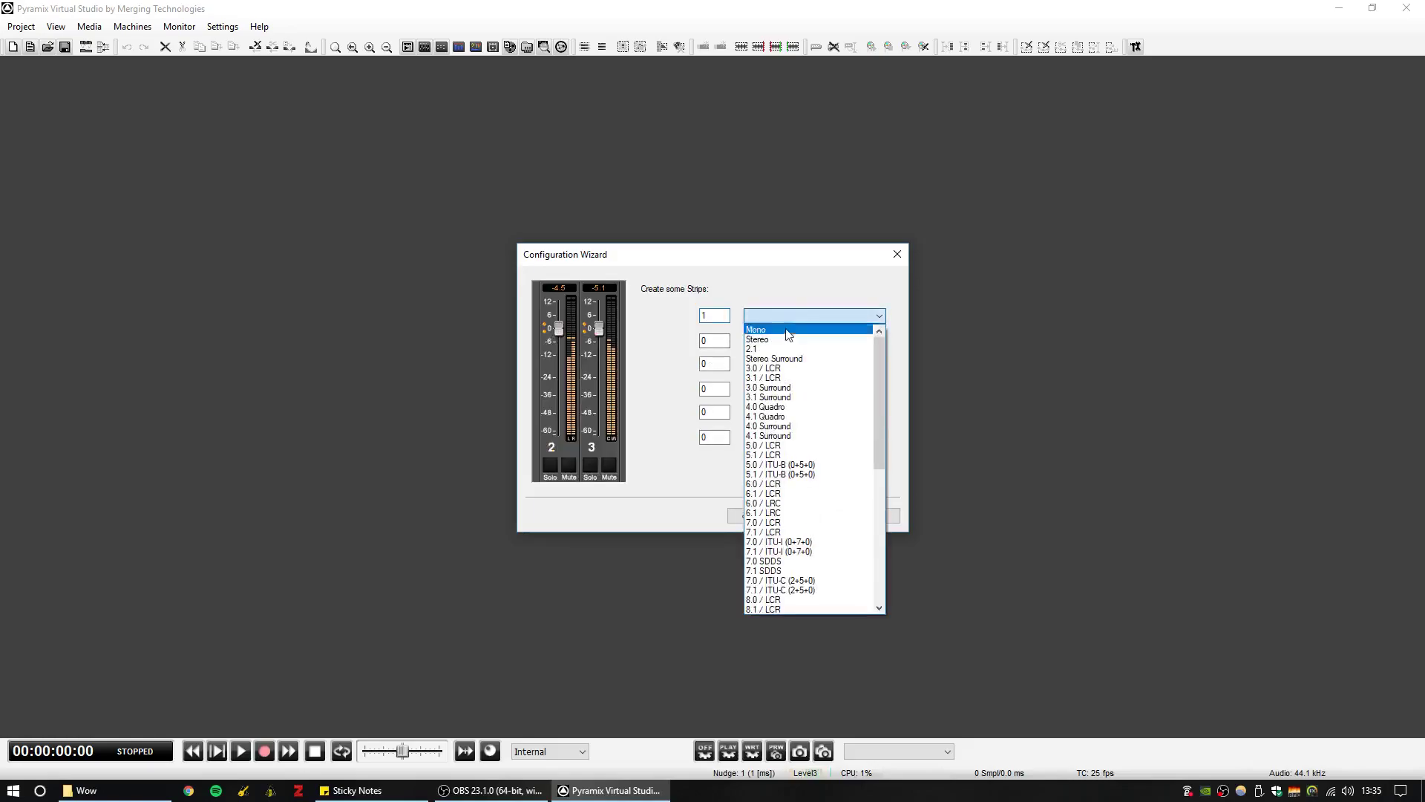
left_click(790, 339)
left_click(815, 519)
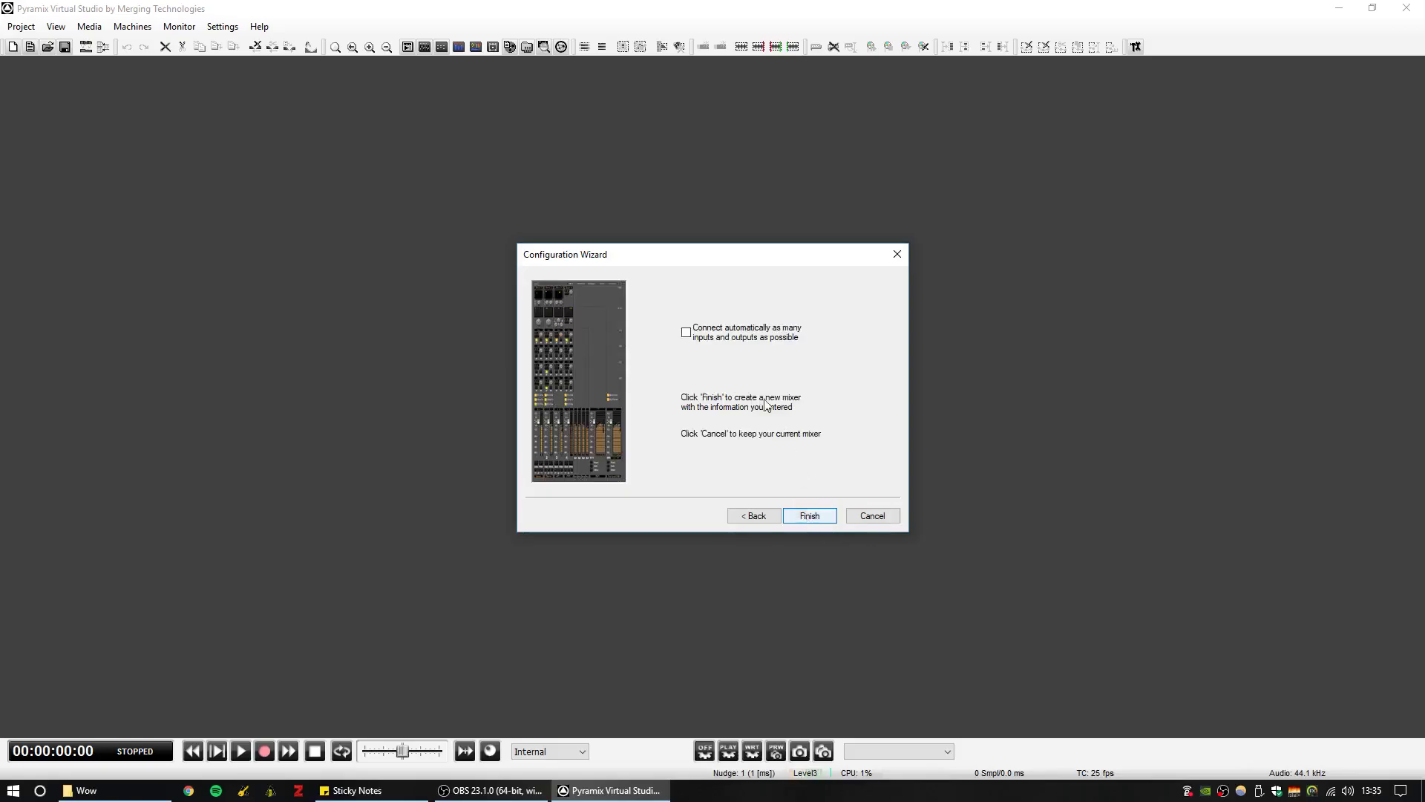
left_click(816, 517)
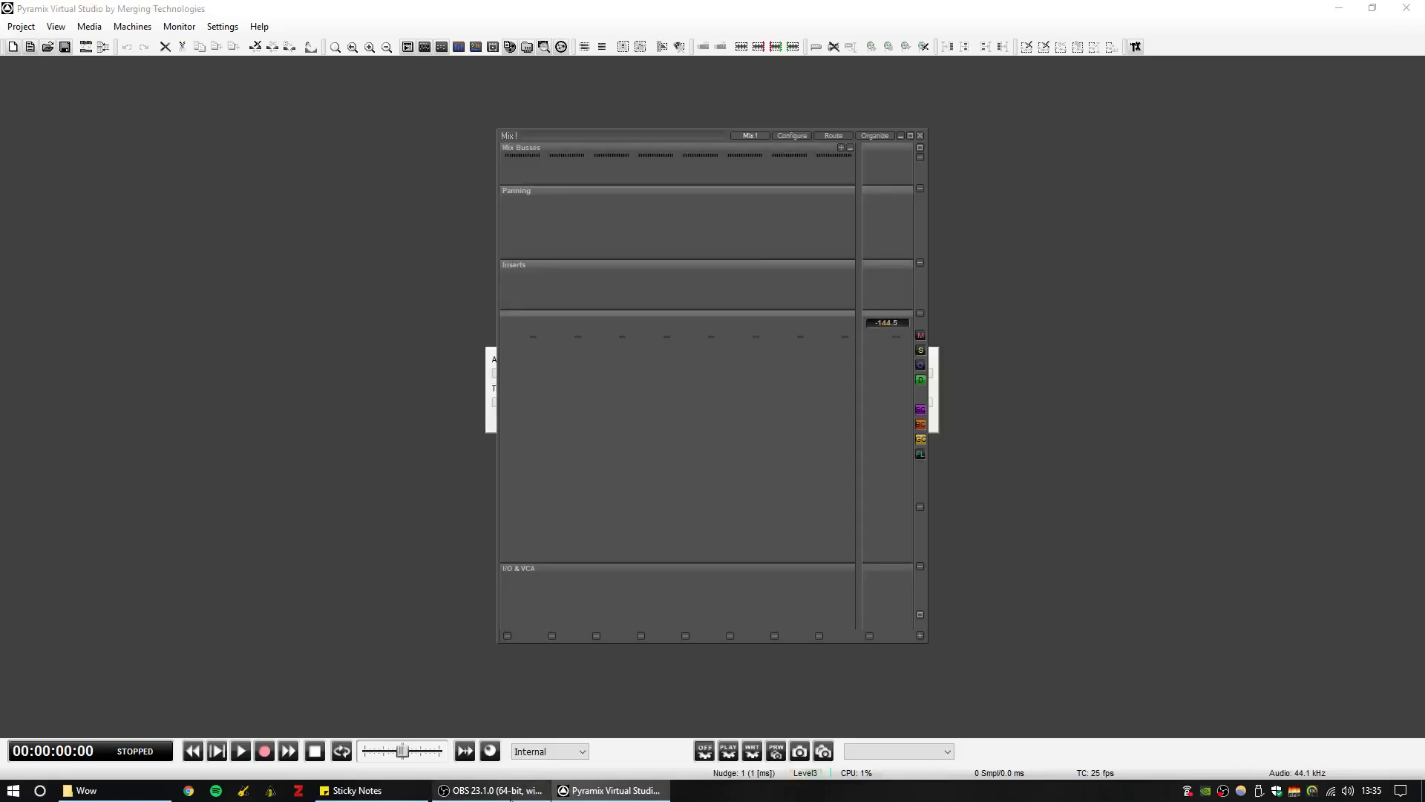
left_click(533, 792)
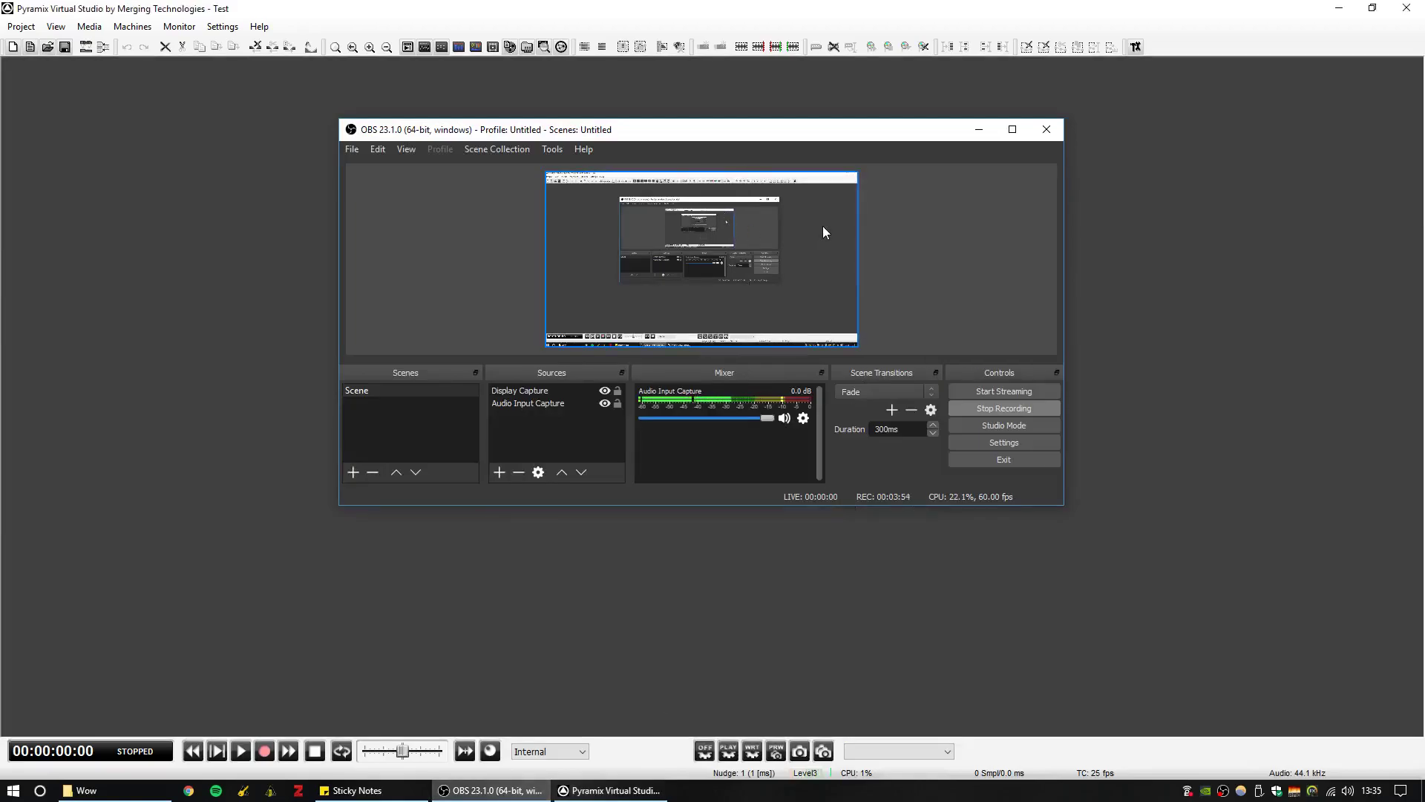
left_click_drag(761, 135, 1097, 250)
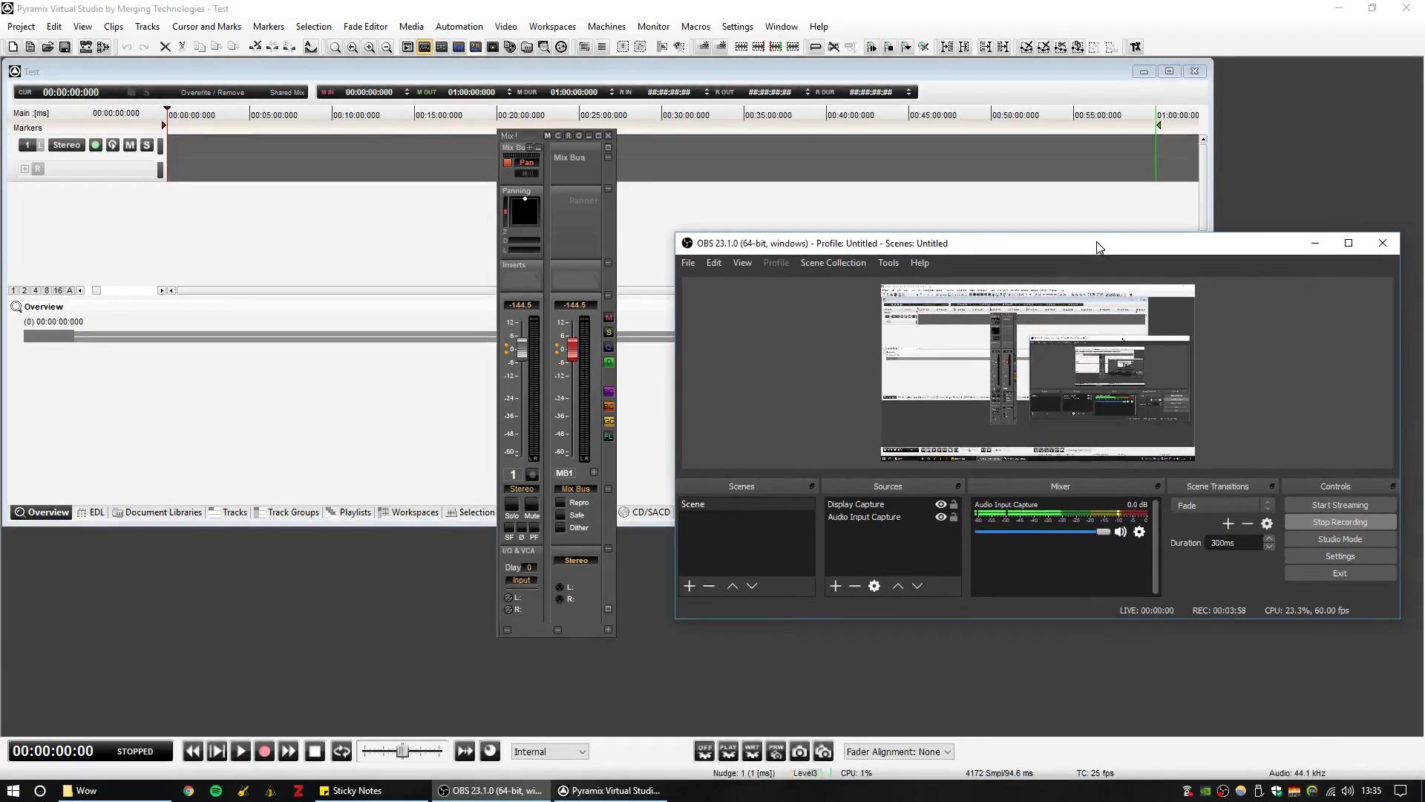
left_click(891, 154)
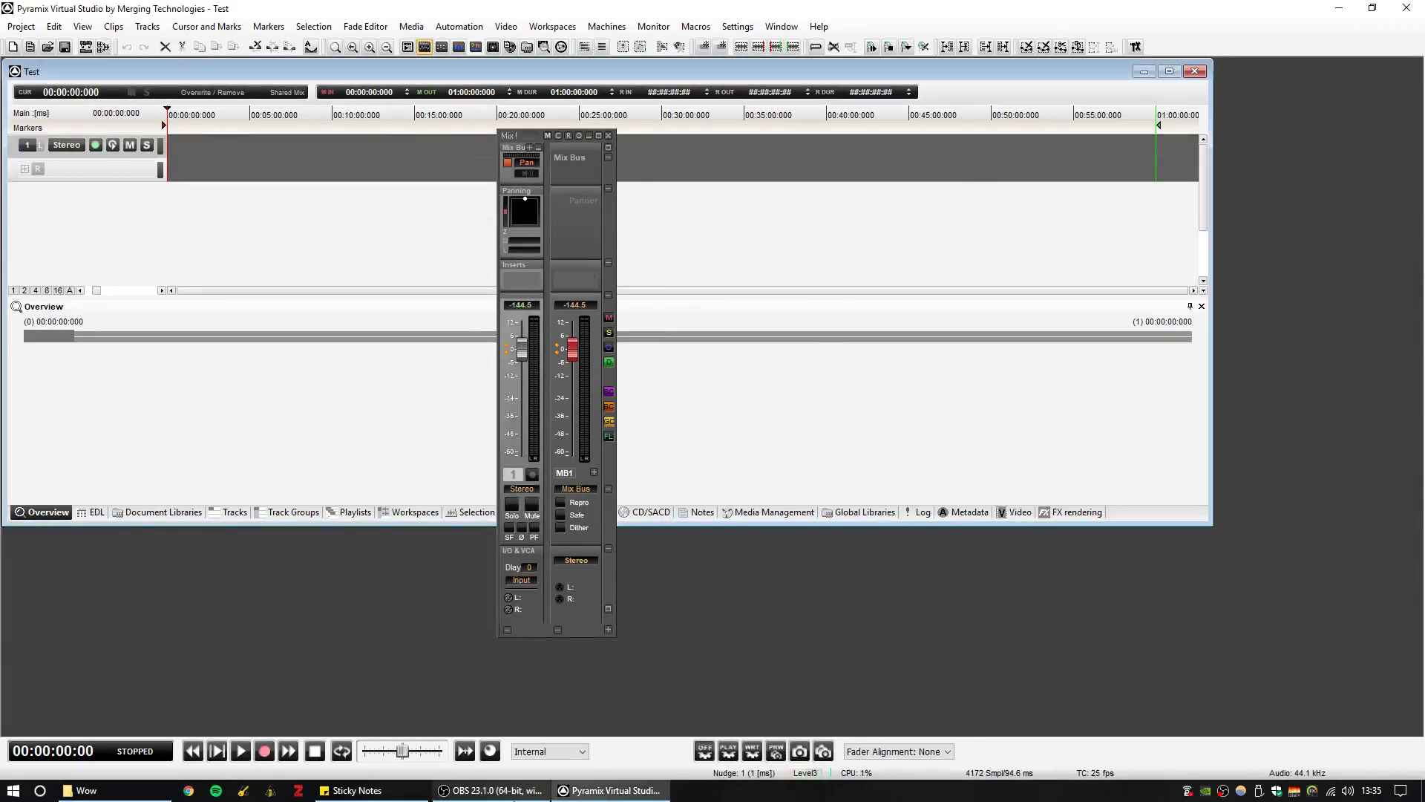
left_click(512, 791)
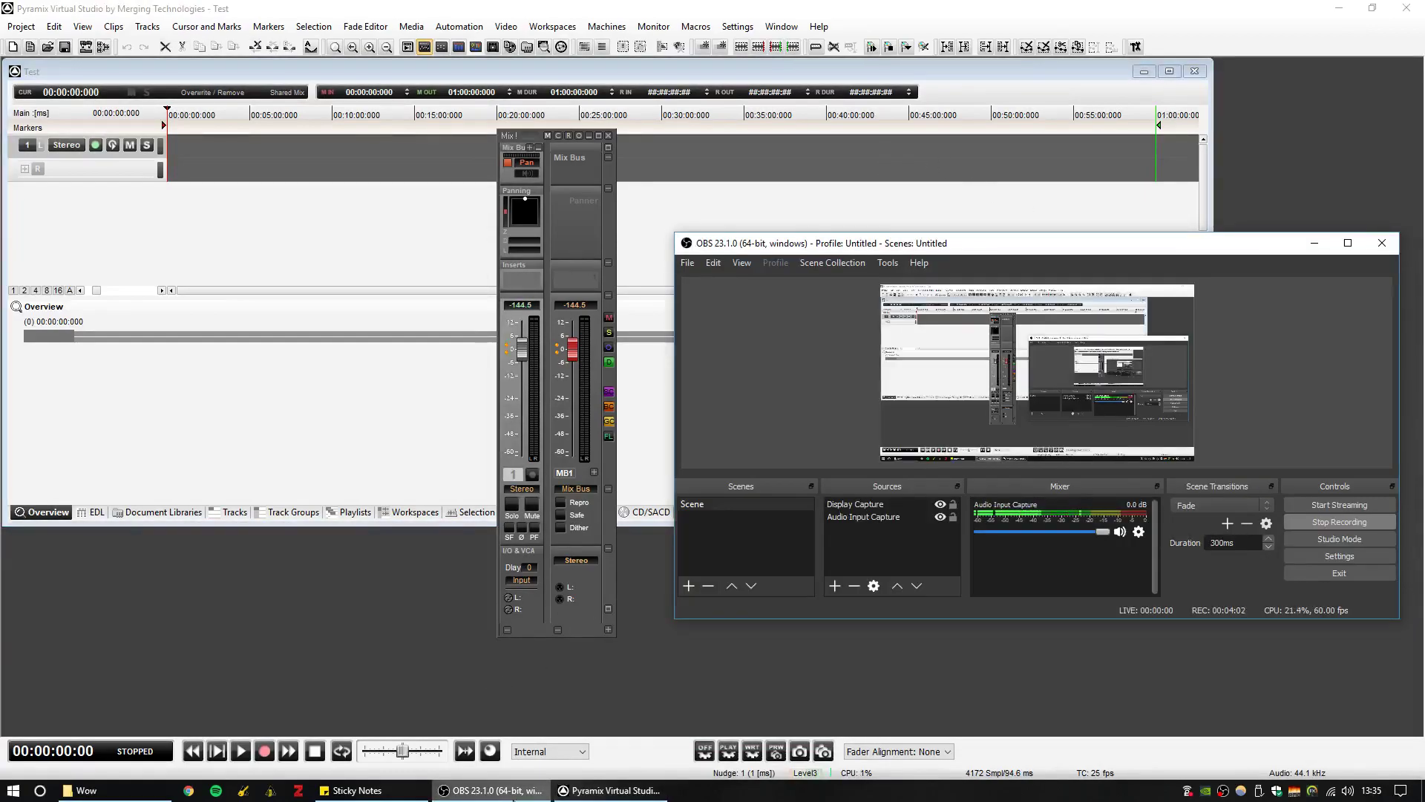
right_click(588, 267)
key("Escape")
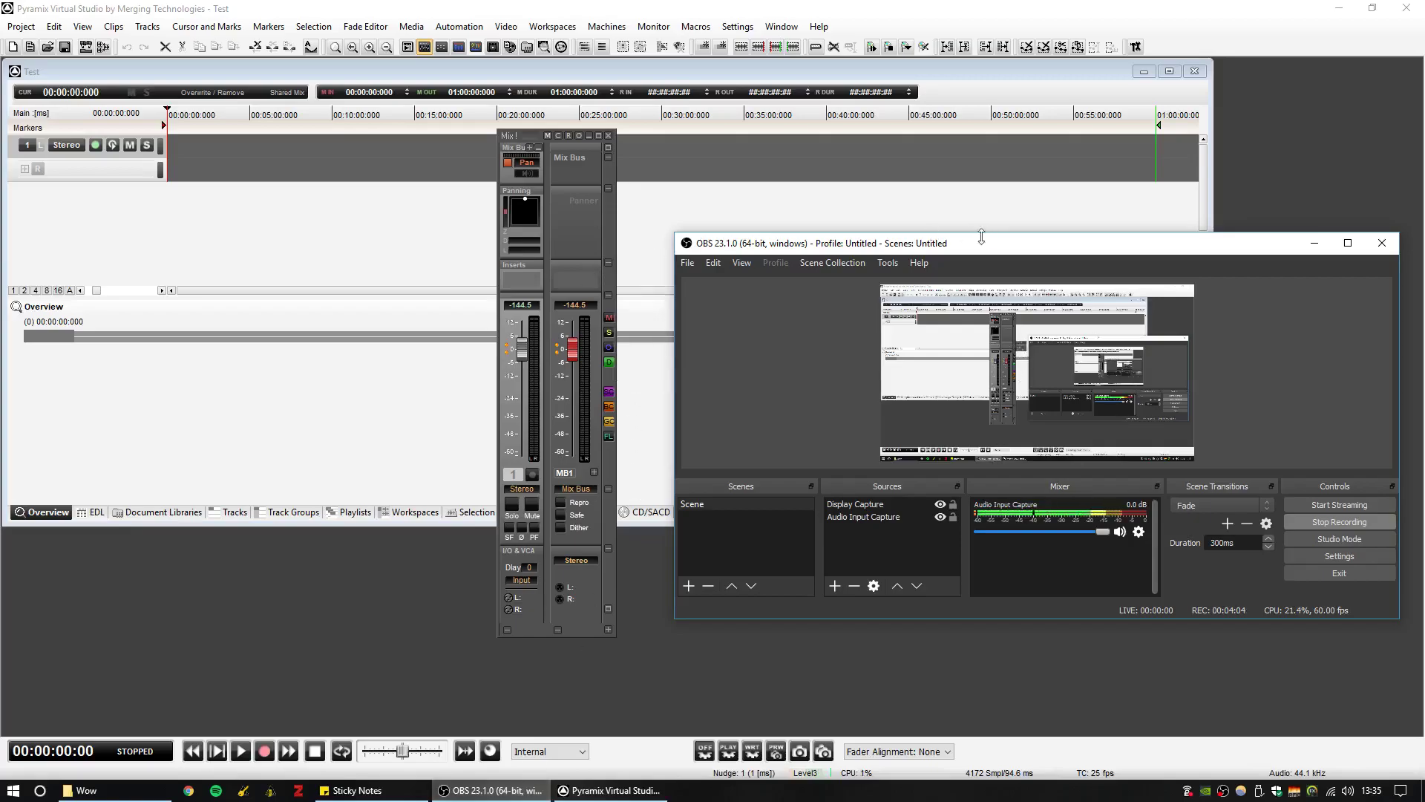
left_click(785, 154)
Maximize the Test project window and enlarge the track height until the stereo track's controls are shown
double_click(714, 69)
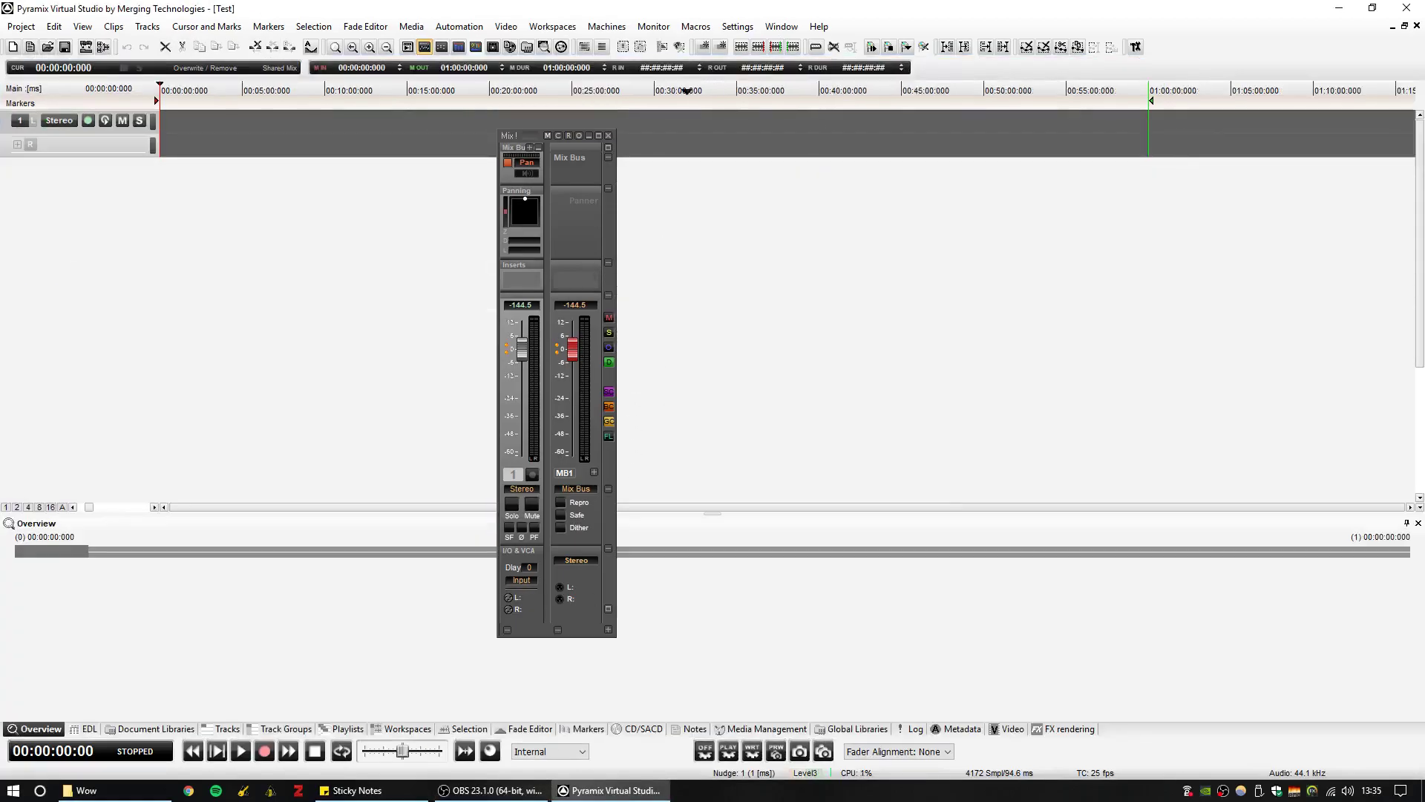
left_click(437, 123)
key("ctrl+Up")
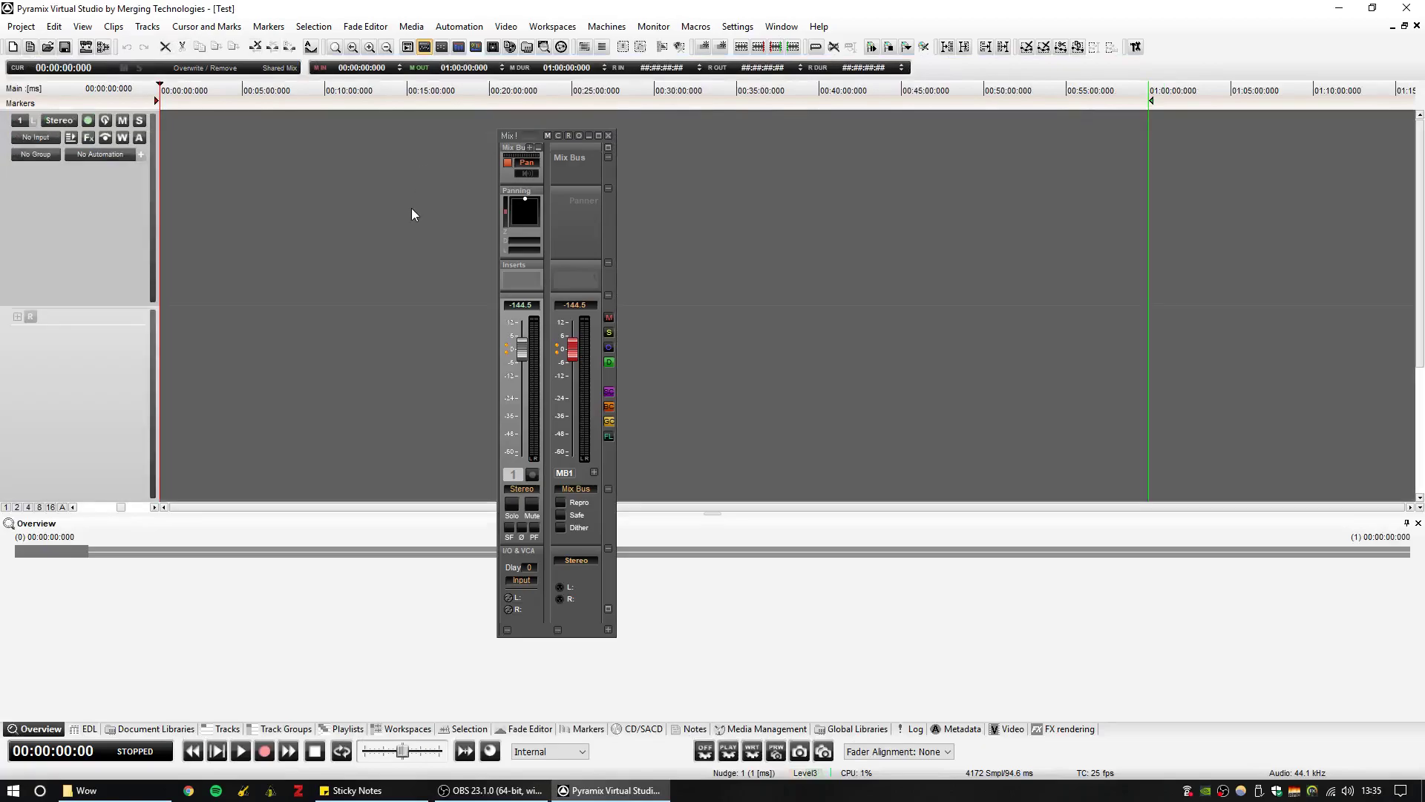
Save the project as the Pyramix Project file Test in the Test folder inside H:\Wow
key("ctrl+s")
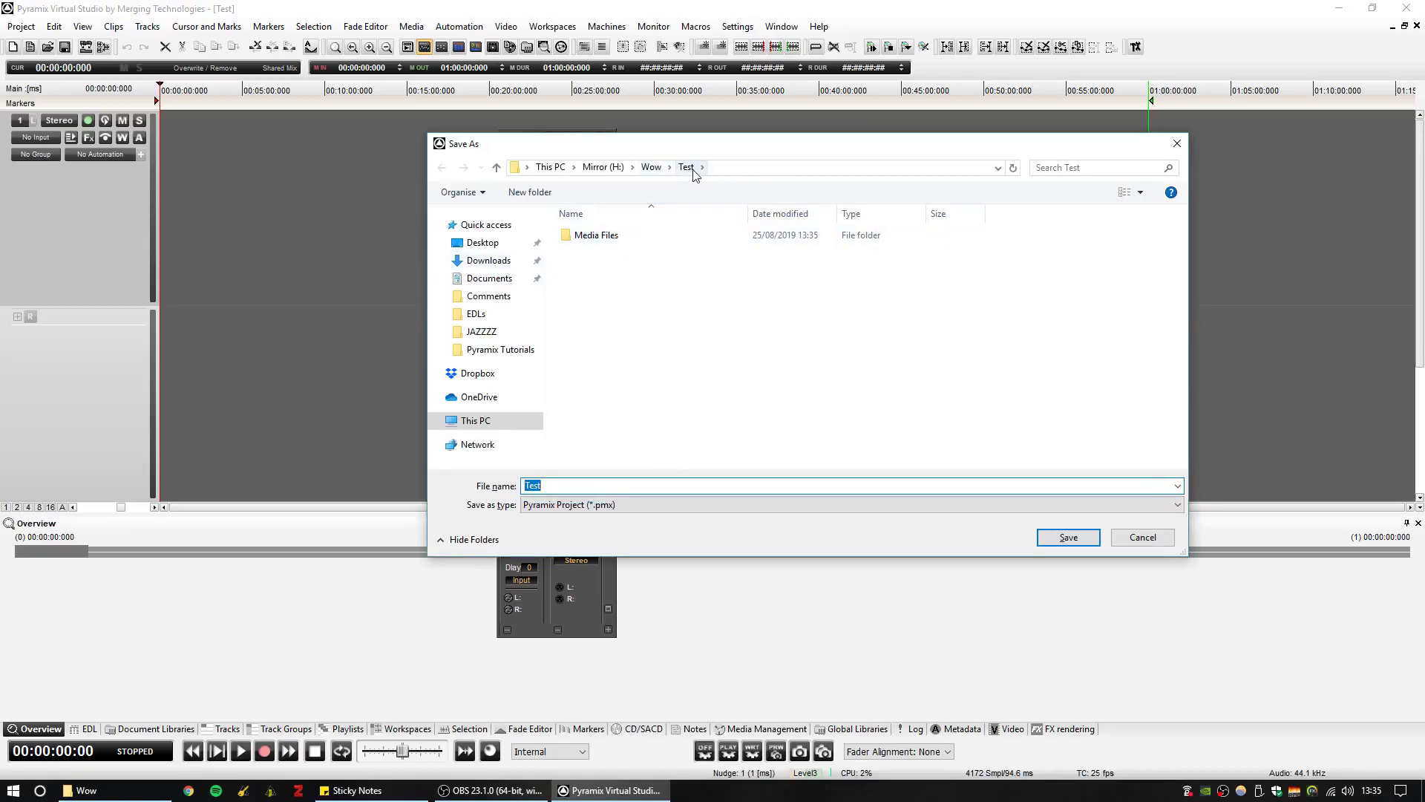
left_click(1069, 537)
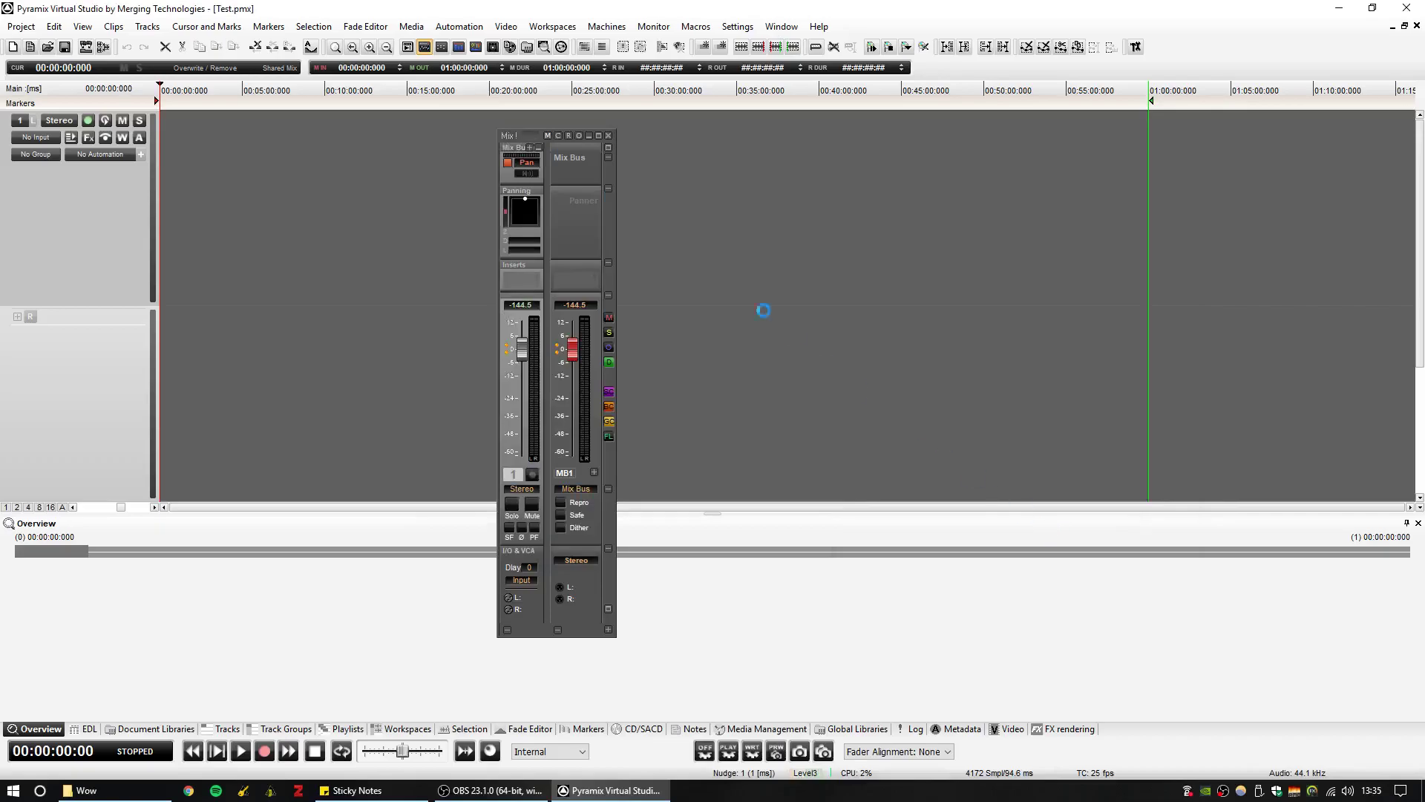
Move the mixer window clear of the track headers, toggle its visibility, and reposition it over the middle of the timeline
left_click_drag(502, 139, 689, 151)
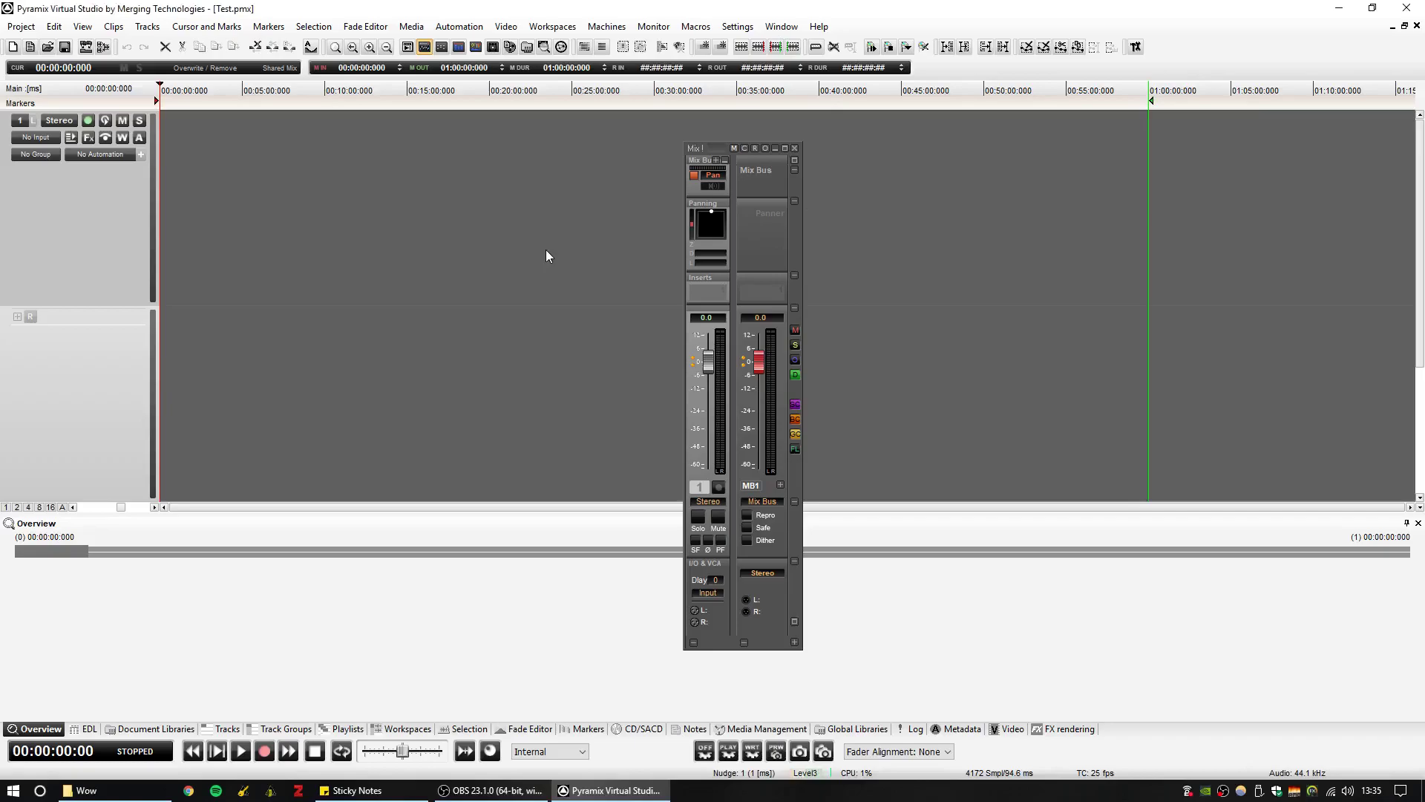
left_click_drag(707, 148, 826, 144)
left_click(424, 48)
left_click(425, 48)
left_click(424, 48)
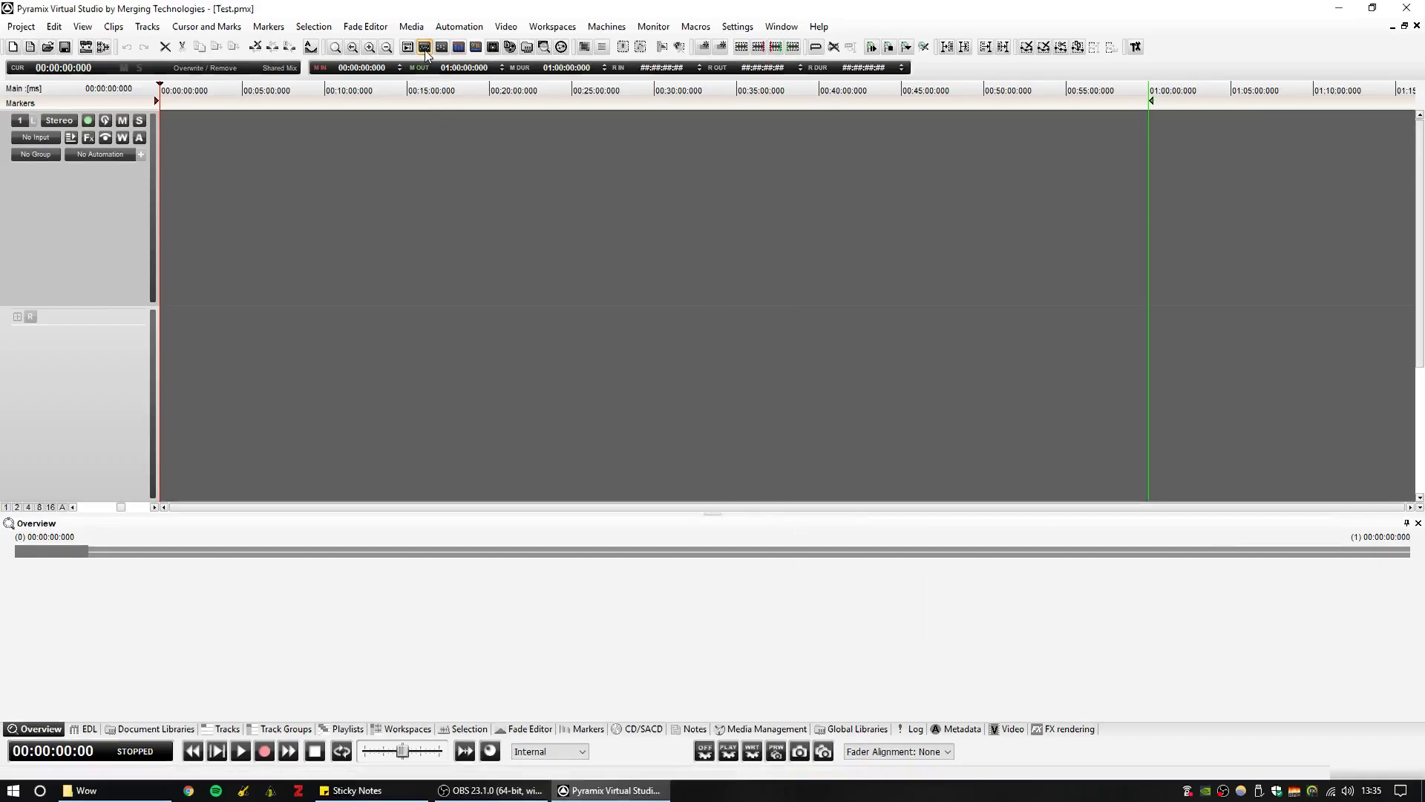
left_click(424, 48)
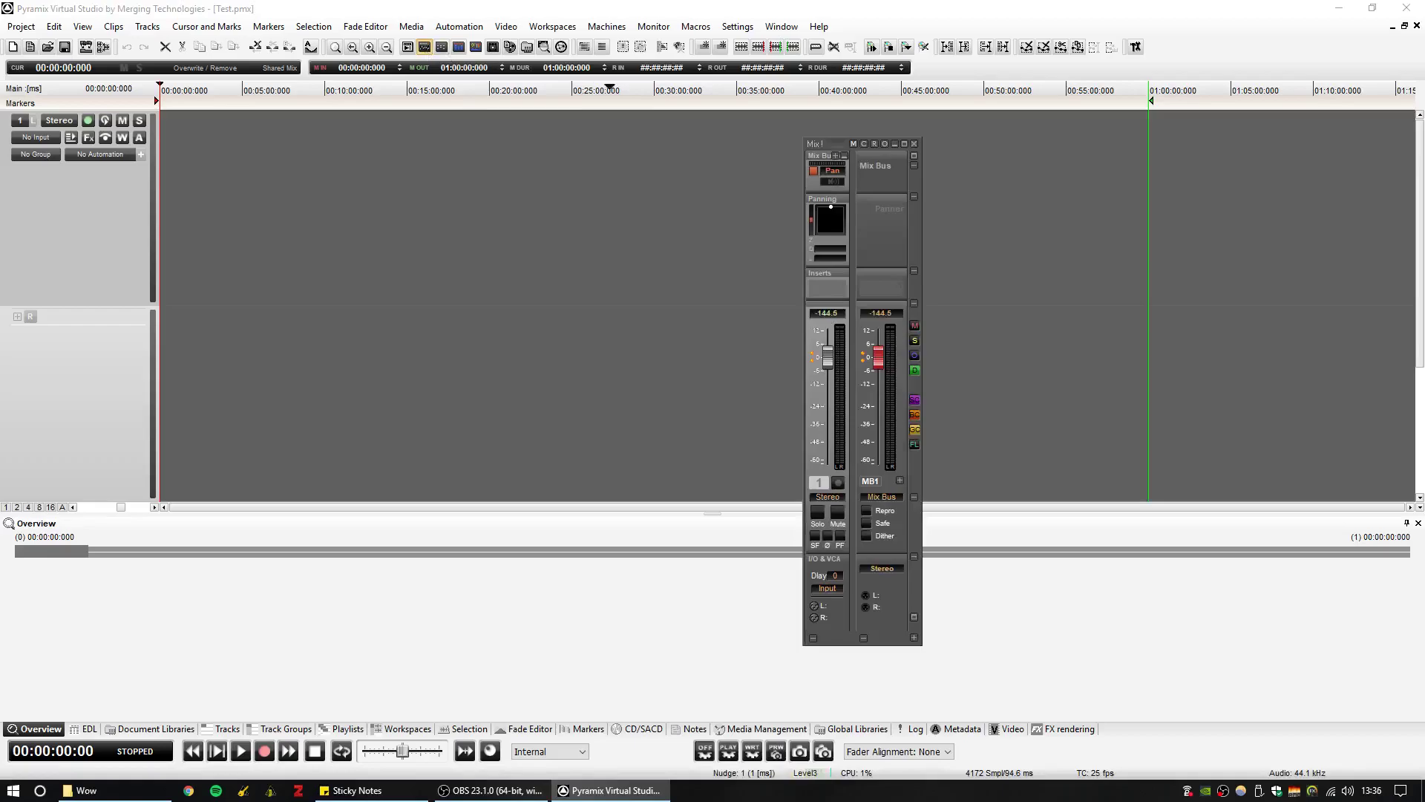
left_click_drag(817, 145, 619, 132)
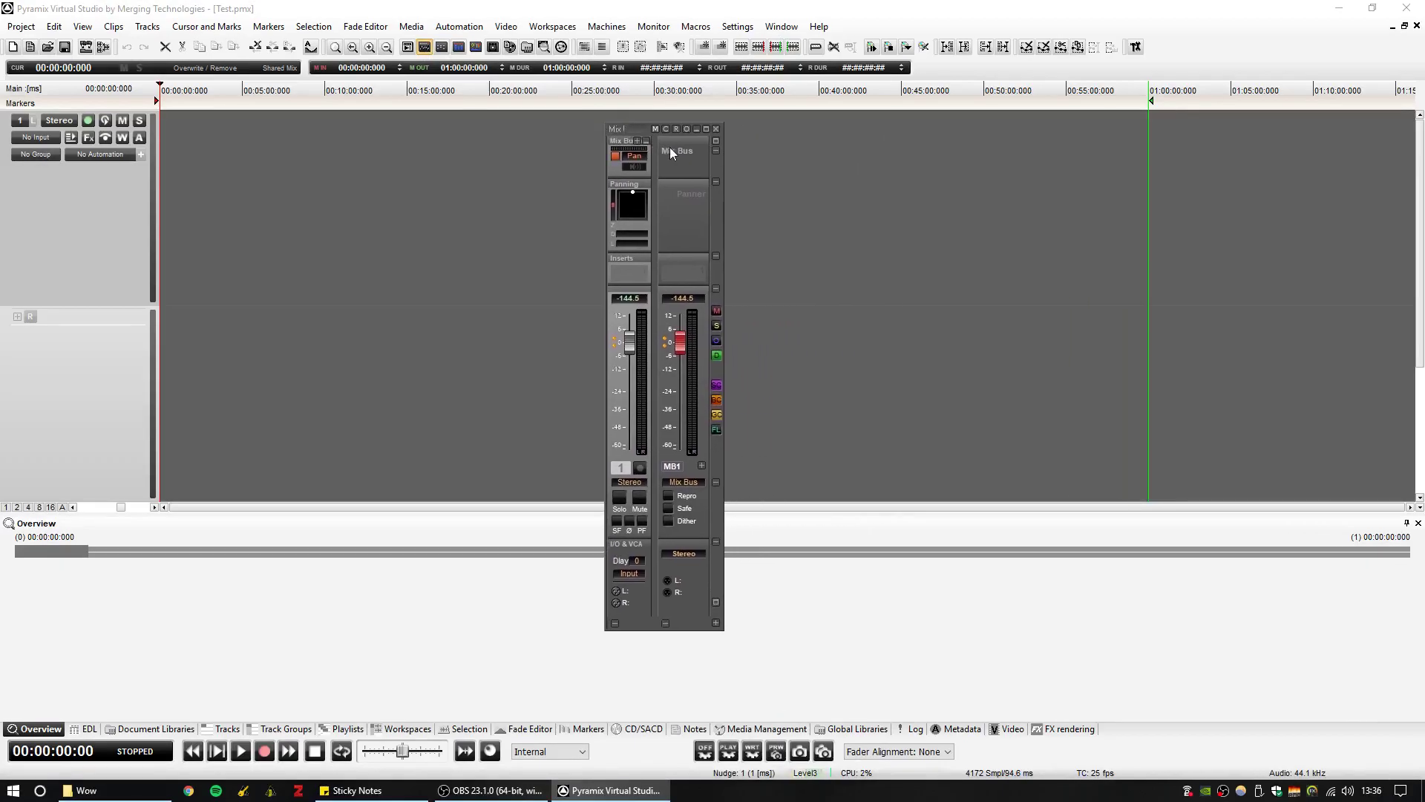
left_click_drag(628, 127, 620, 121)
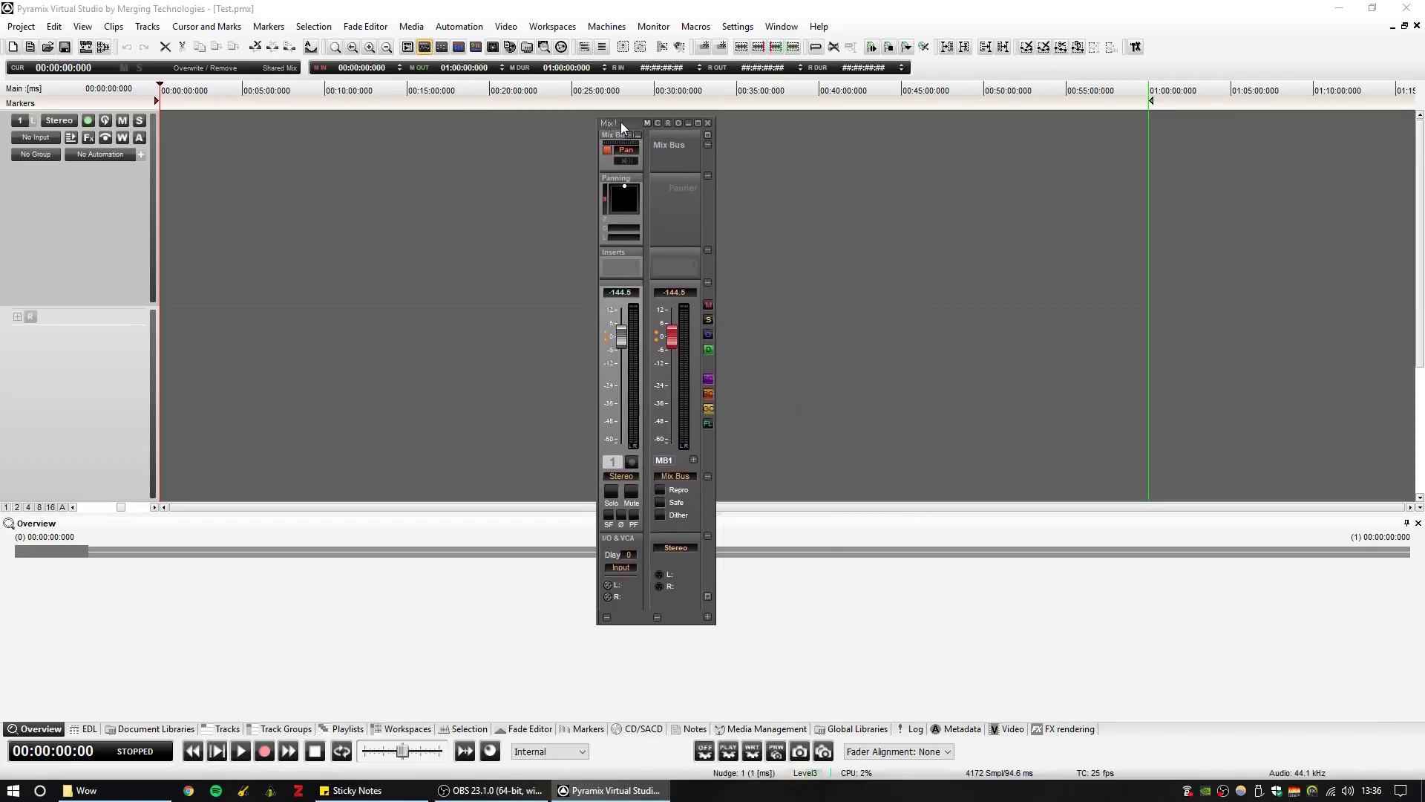
Examine the mixer's routing grids for Strips Inputs, Strips Direct Out and Masters Outputs
left_click(668, 123)
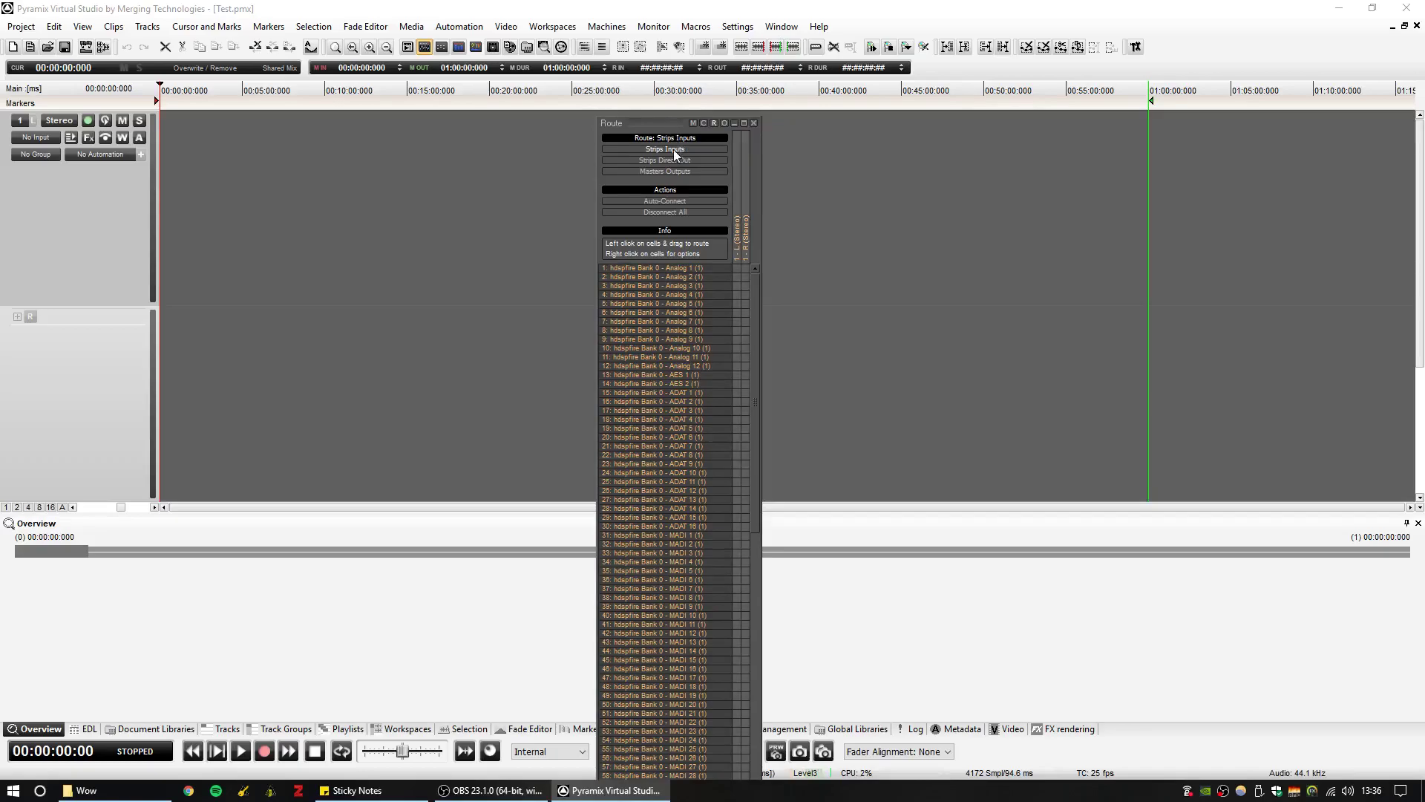
left_click(661, 170)
left_click(661, 149)
left_click(672, 159)
left_click(671, 148)
left_click(673, 159)
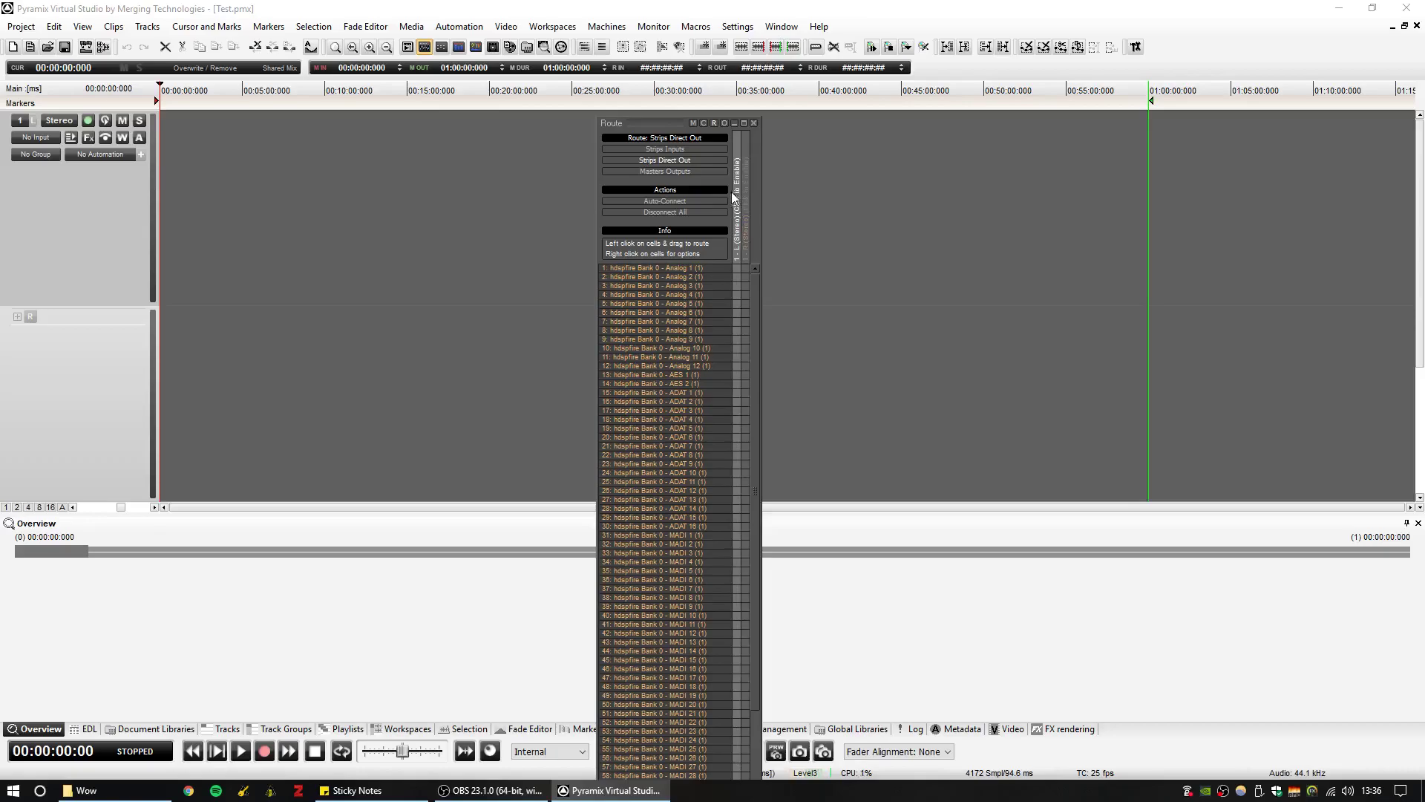
left_click(663, 171)
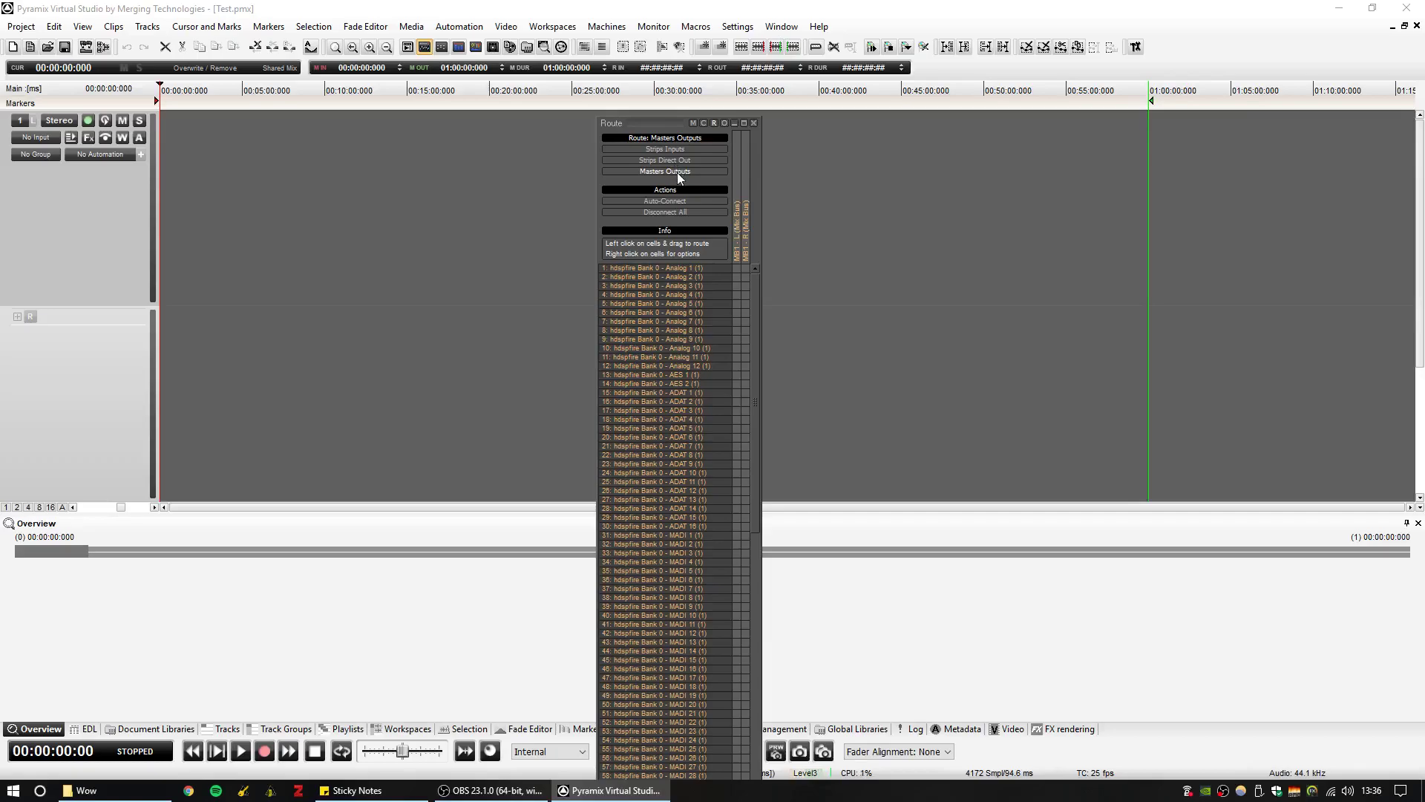
left_click(677, 171)
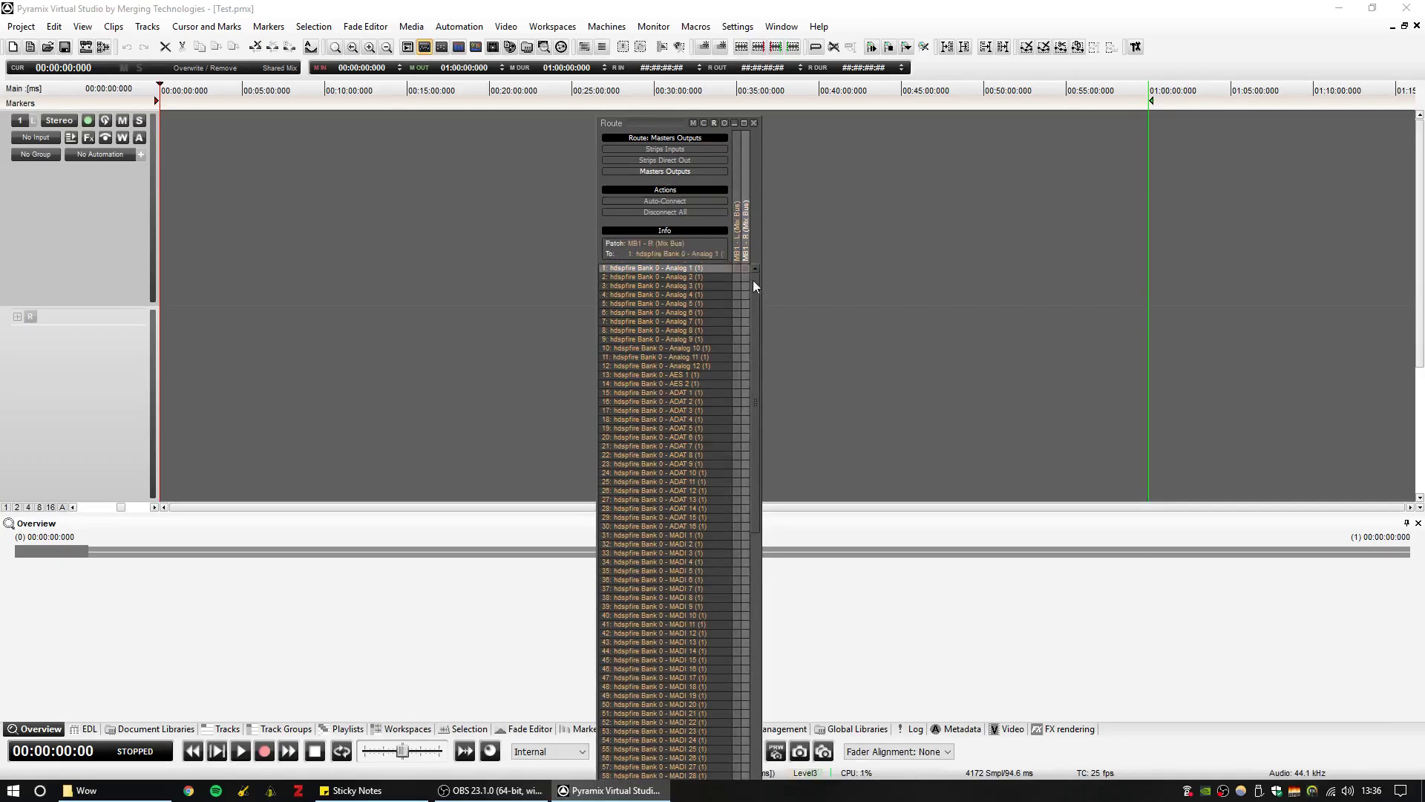
Return from the routing page to the mixer strips, move the mixer aside and close it
left_click(692, 123)
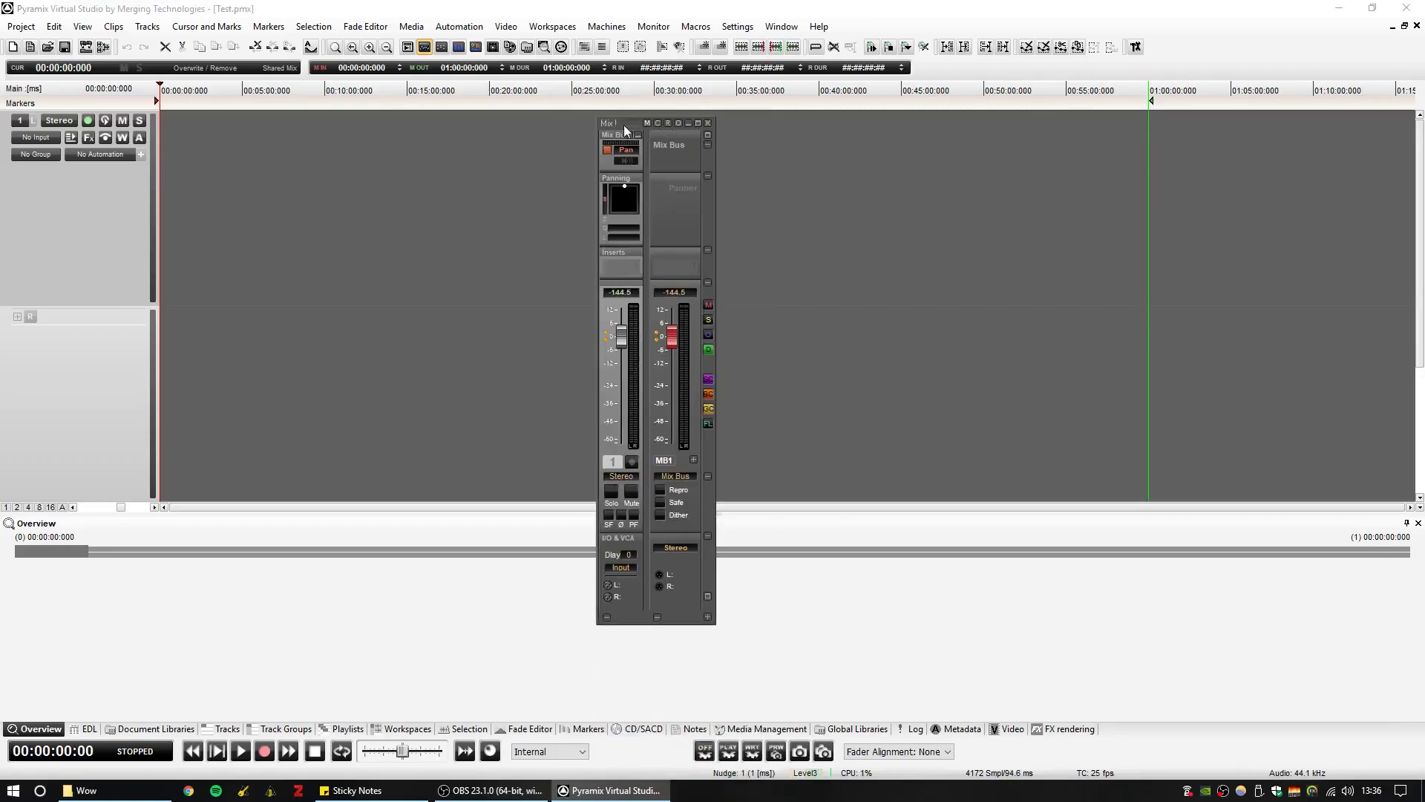
left_click_drag(621, 123, 701, 153)
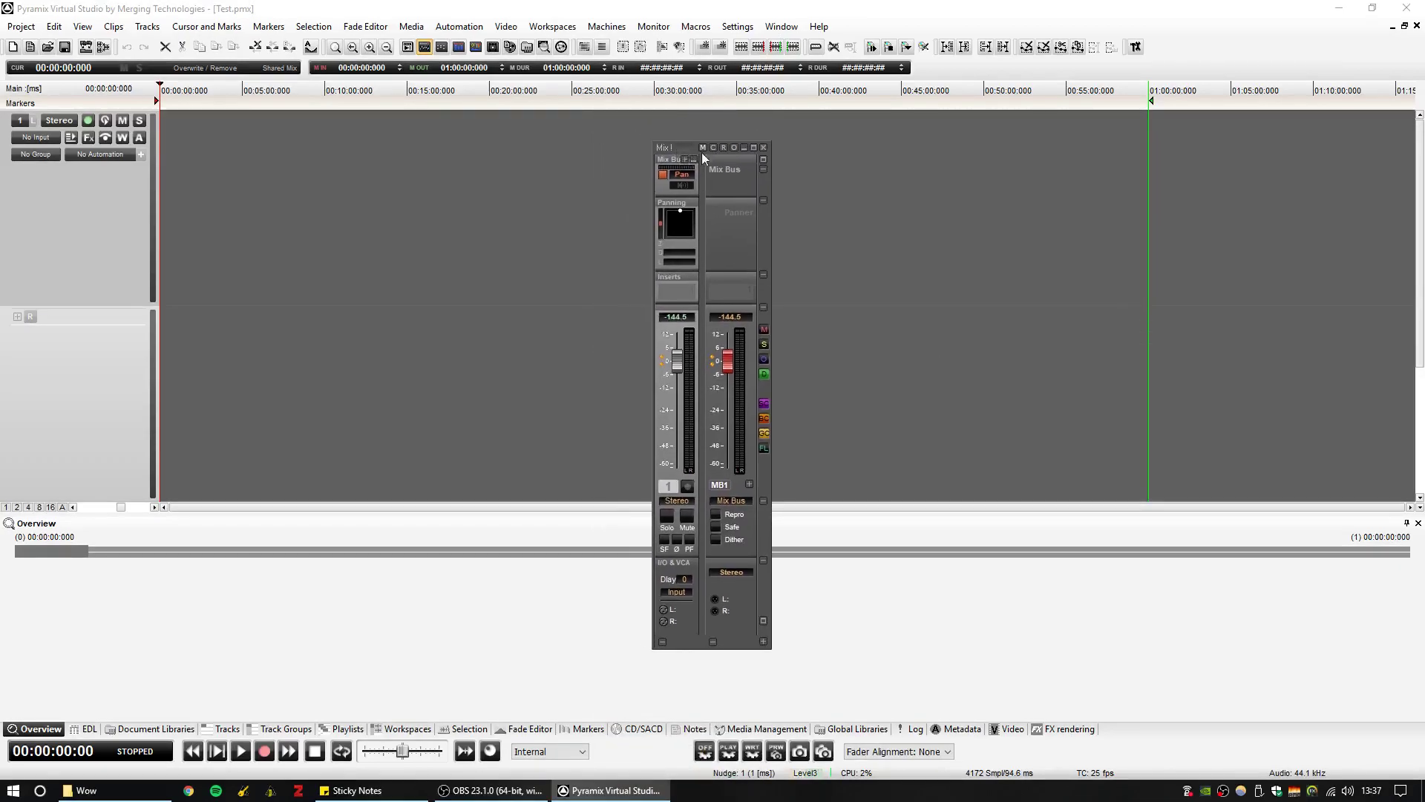
left_click(764, 149)
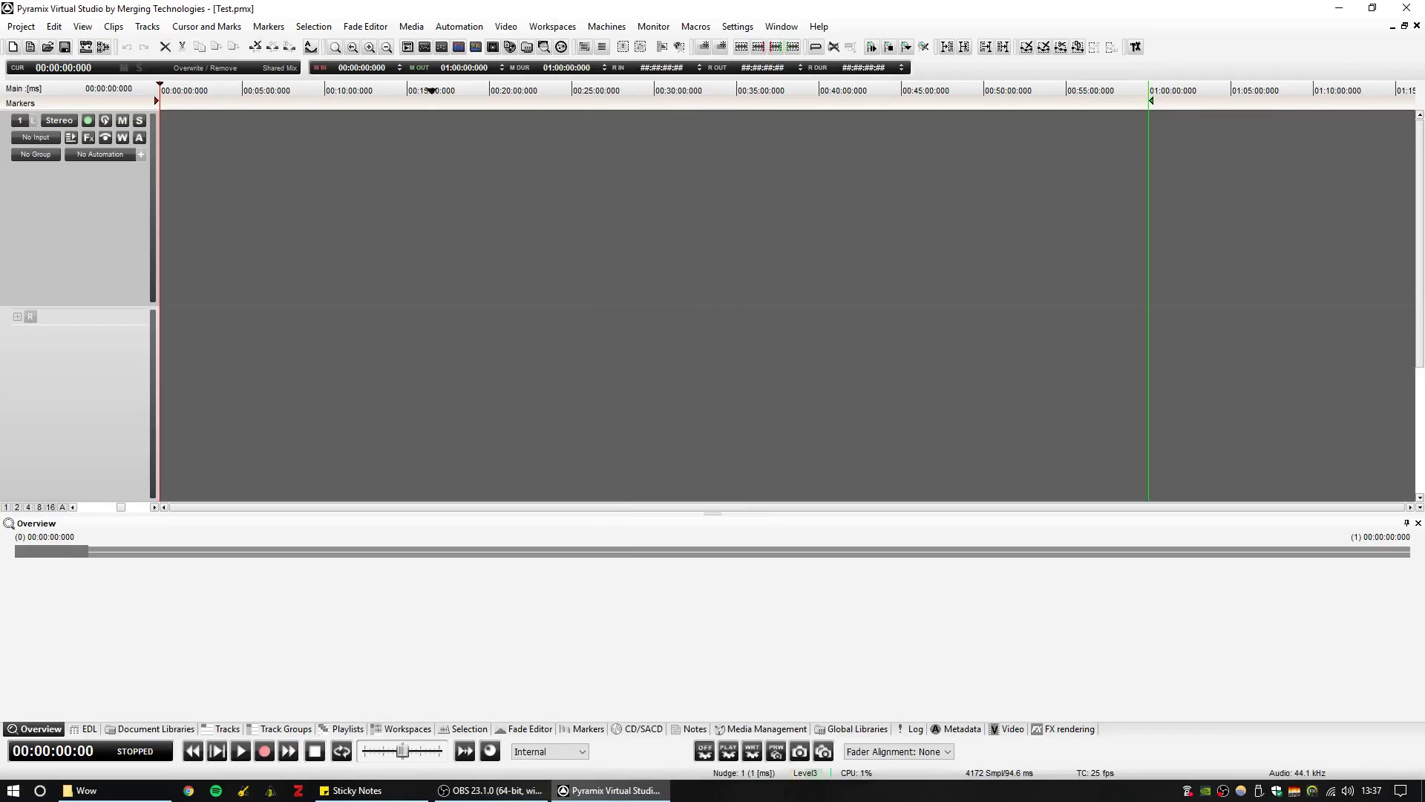
Open the Monitor and examine the output speaker patch in its configuration
left_click(442, 47)
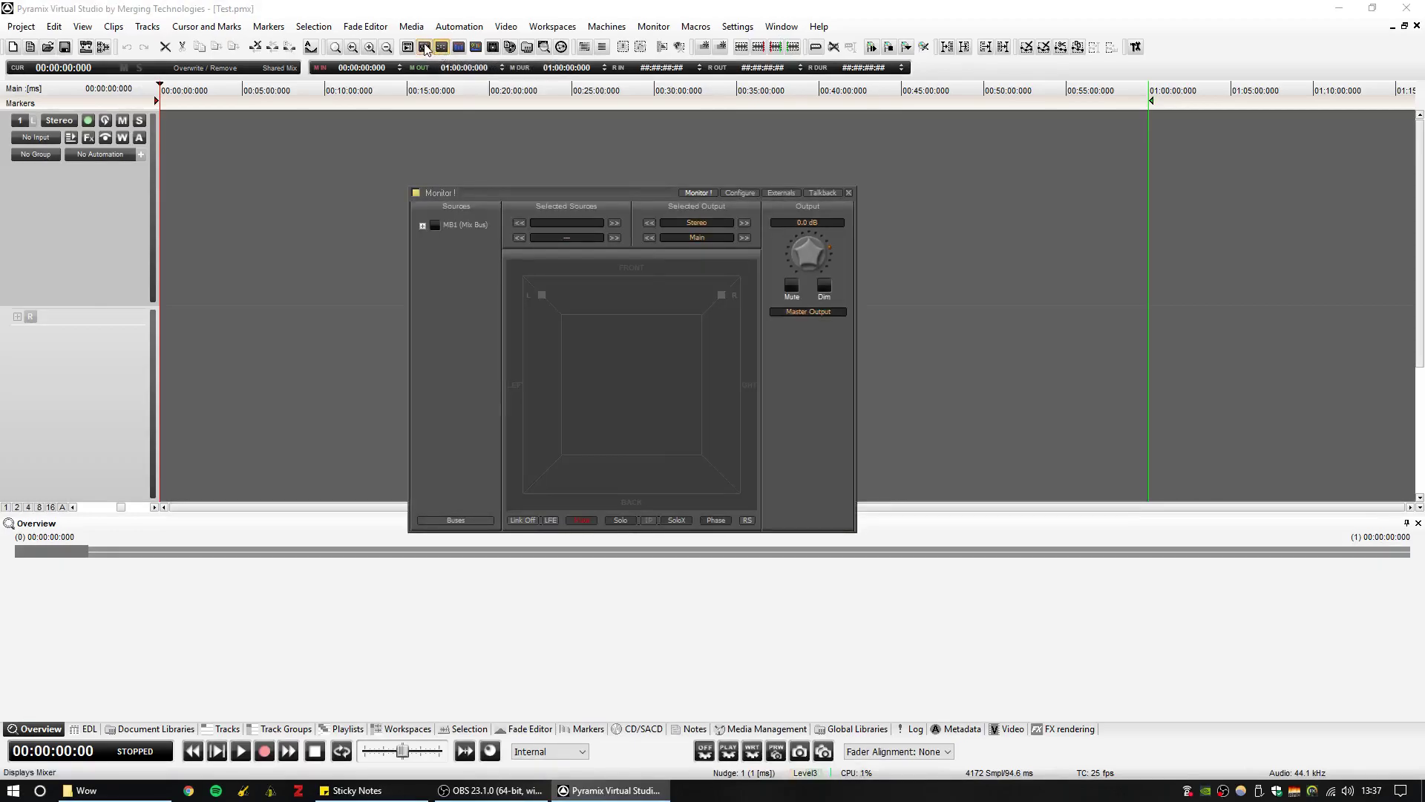
left_click_drag(636, 190, 723, 193)
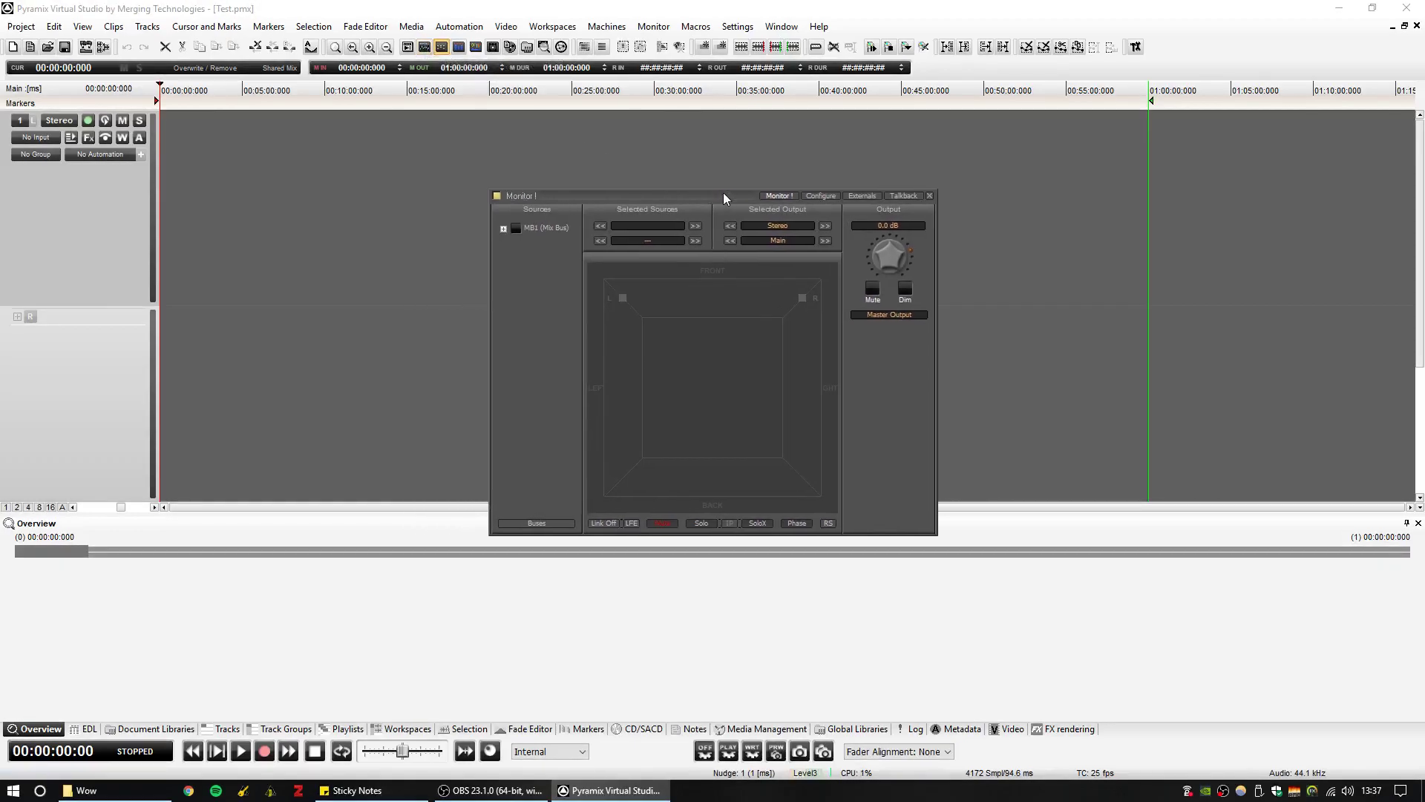
left_click(823, 197)
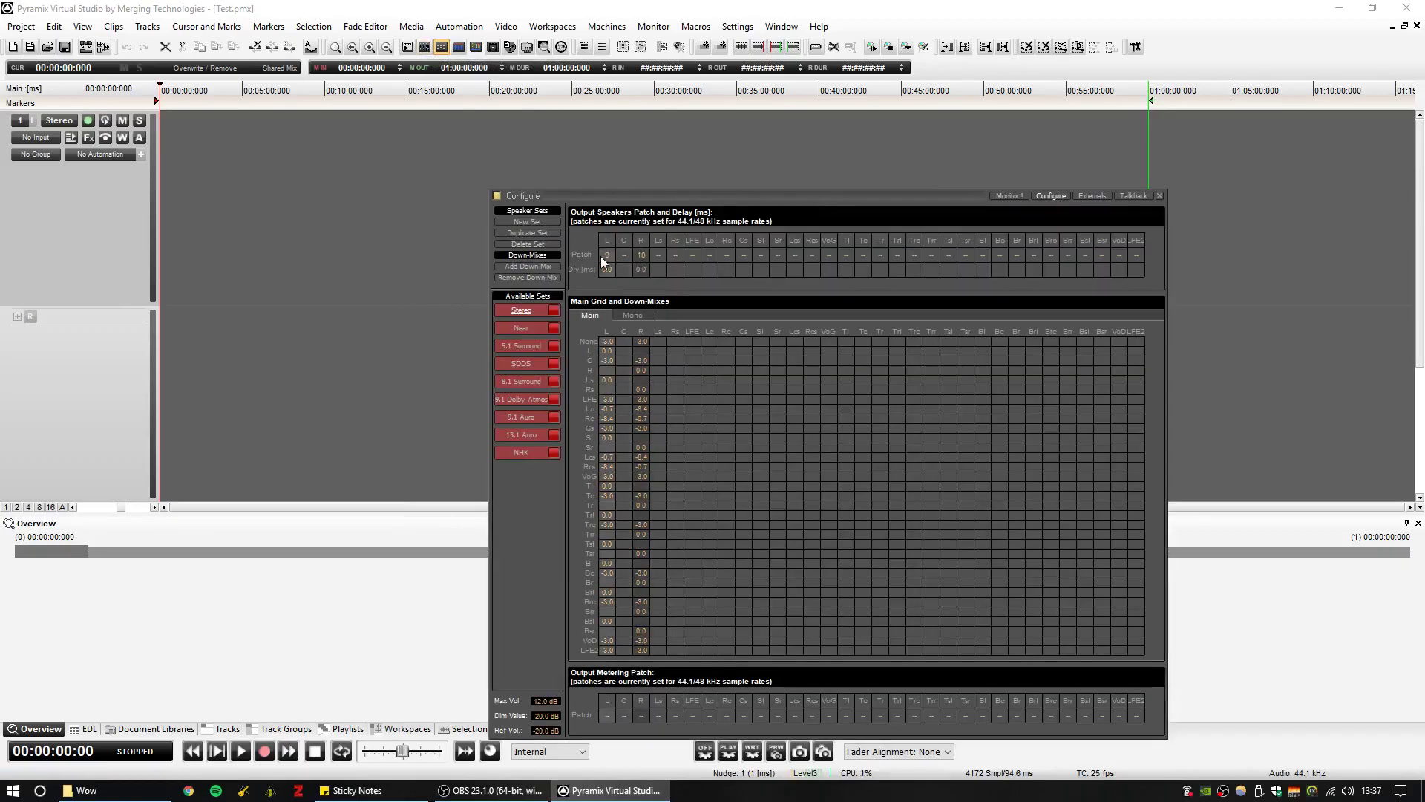
Select MB1 (Mix Bus) as the monitor source and close the Monitor
left_click(1008, 197)
left_click(542, 231)
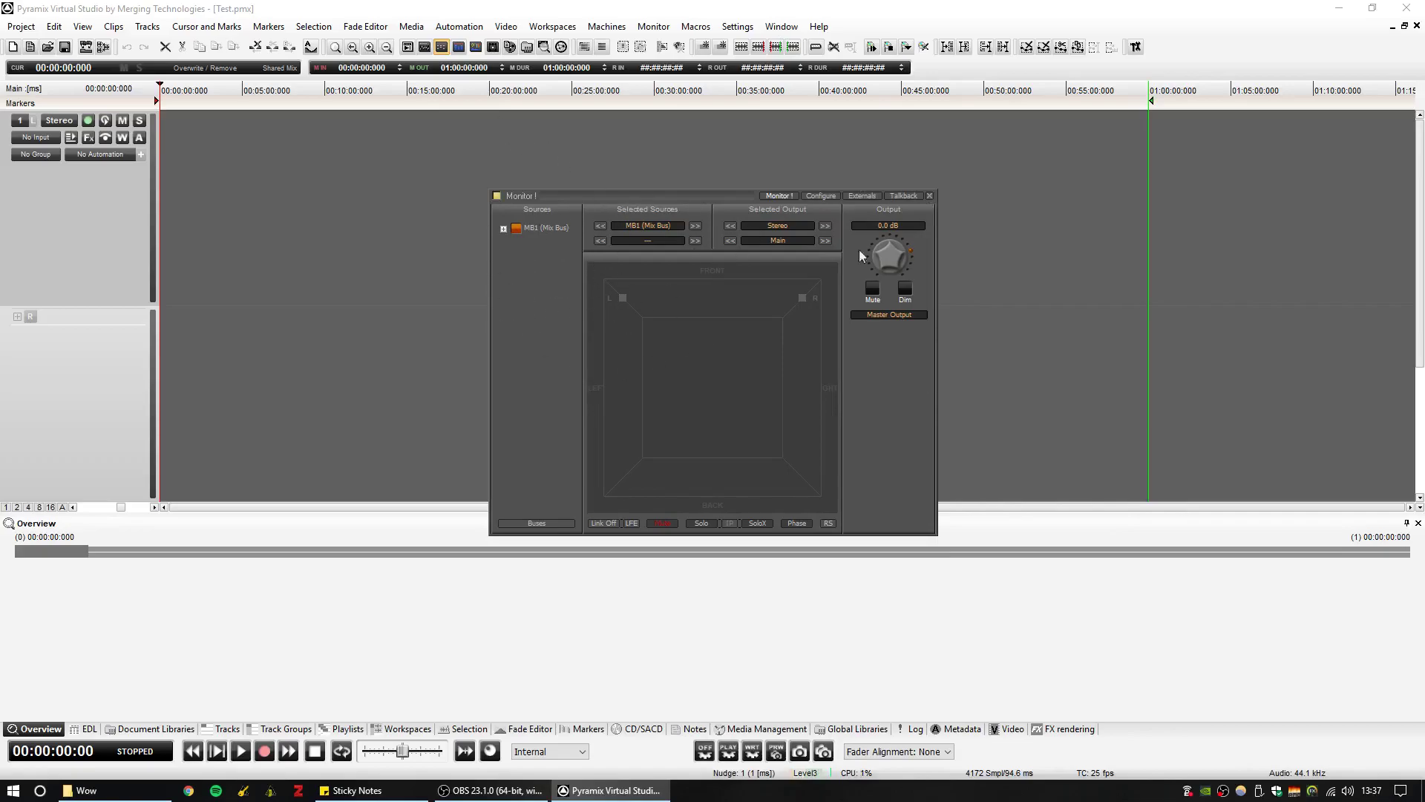
left_click(929, 196)
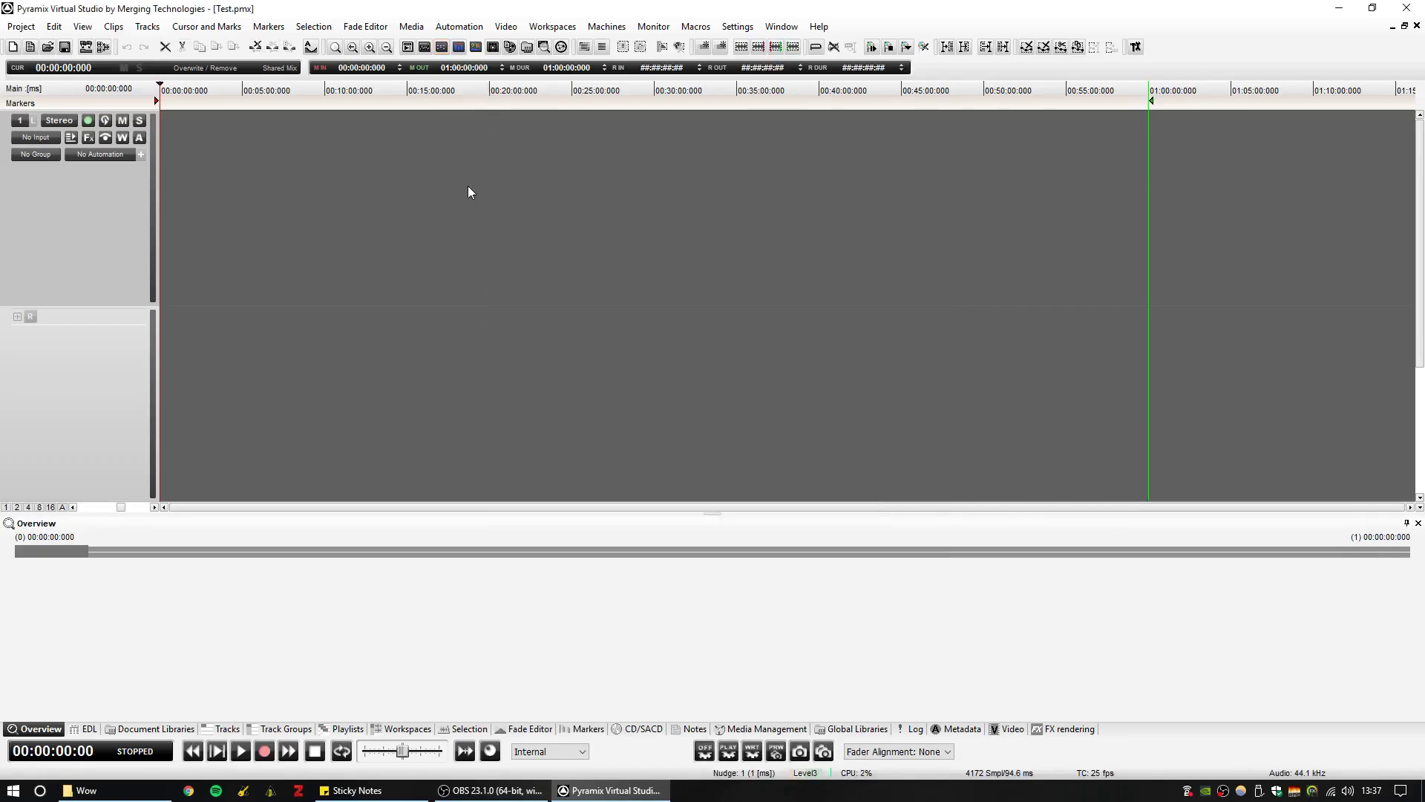
left_click_drag(326, 195, 278, 199)
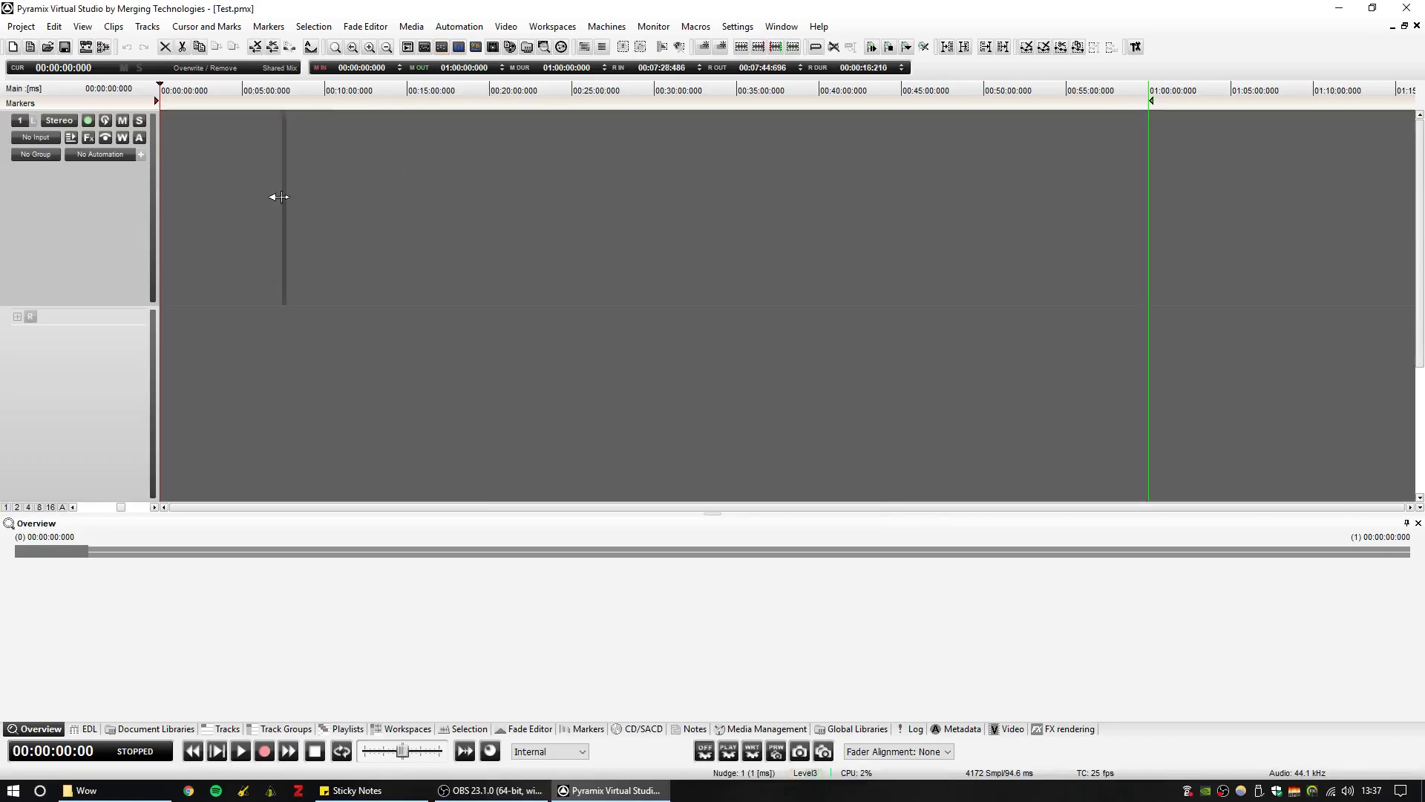
left_click(373, 187)
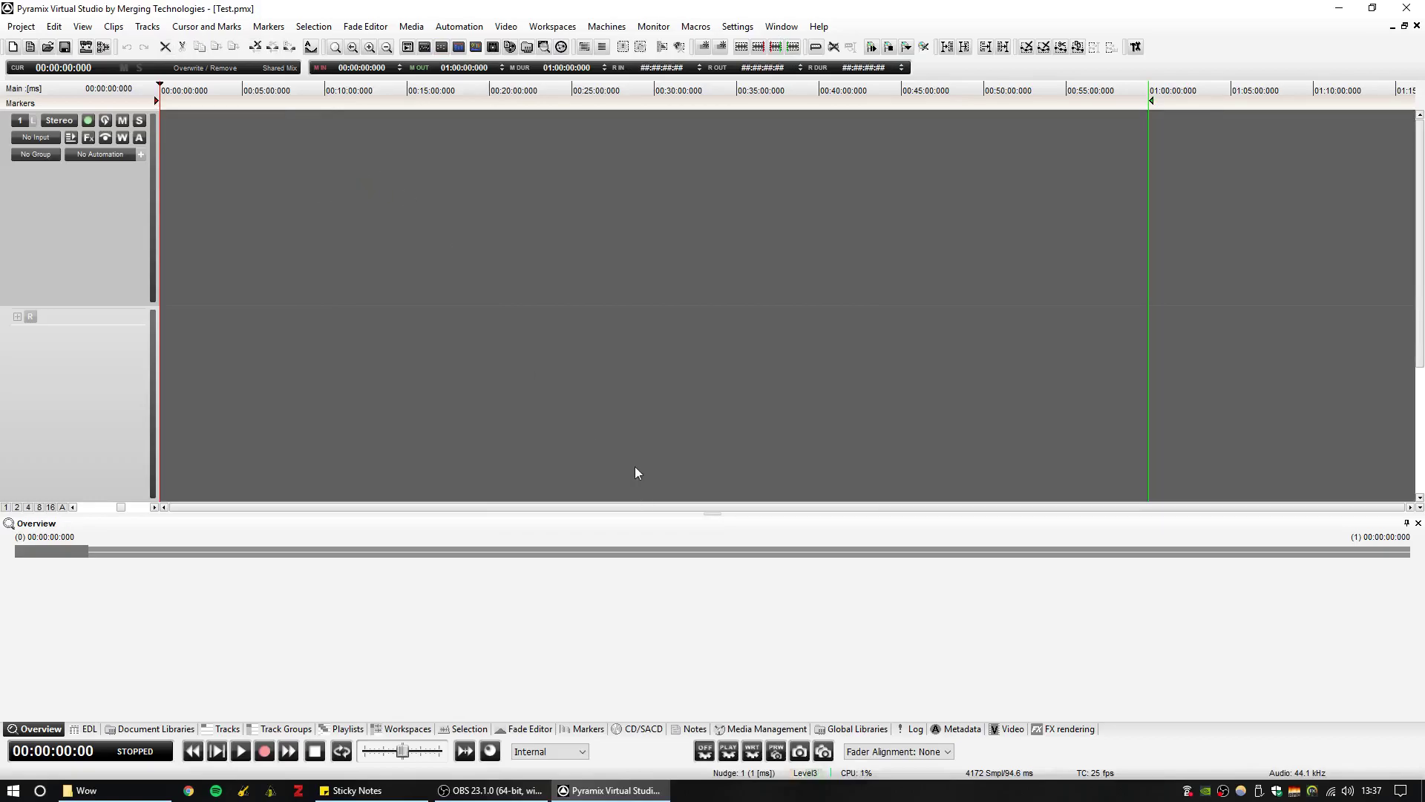
Enlarge the lower panel and look through its pages, including Media Management, Track Groups, Workspaces, Fade Editor, Markers, Notes and CD/SACD
left_click(755, 735)
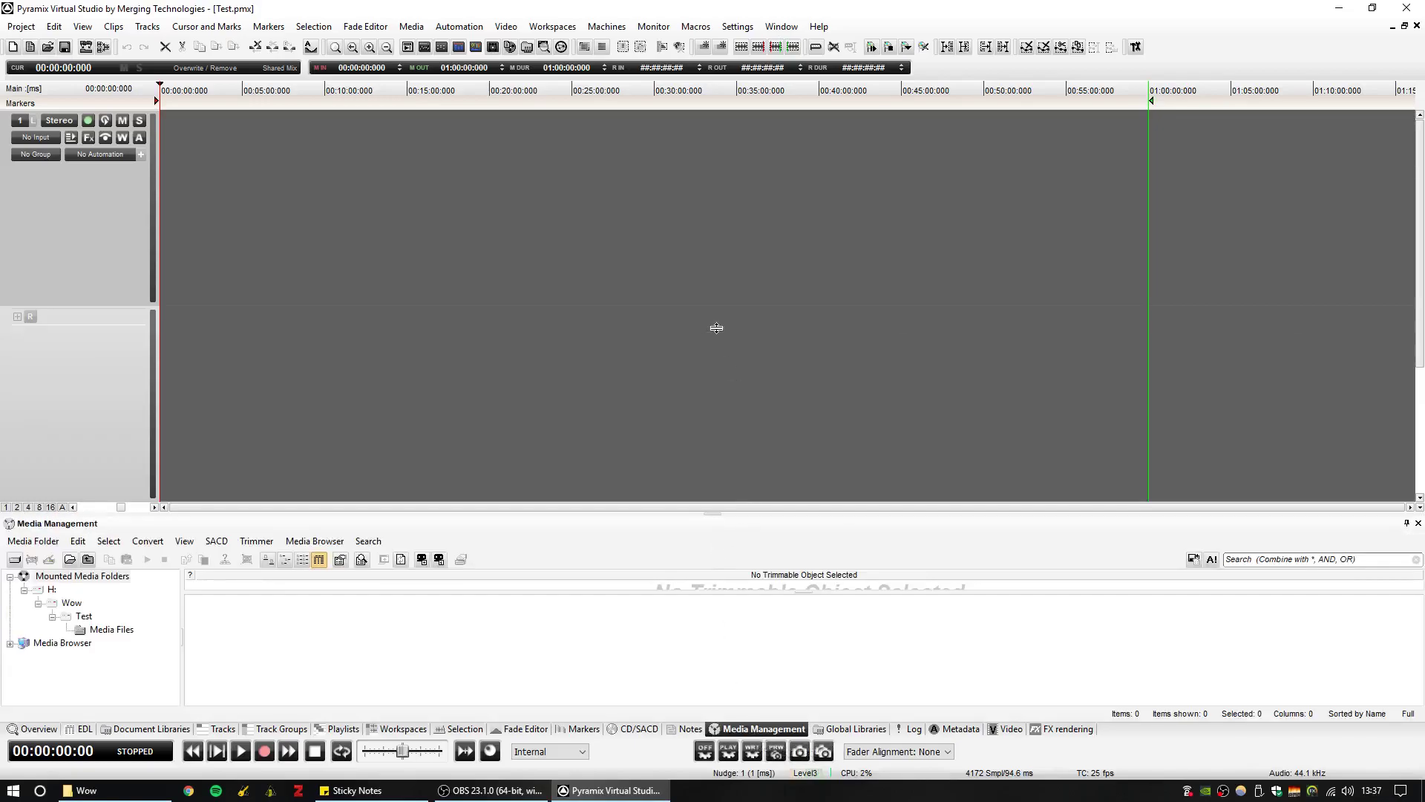
left_click_drag(716, 327, 717, 329)
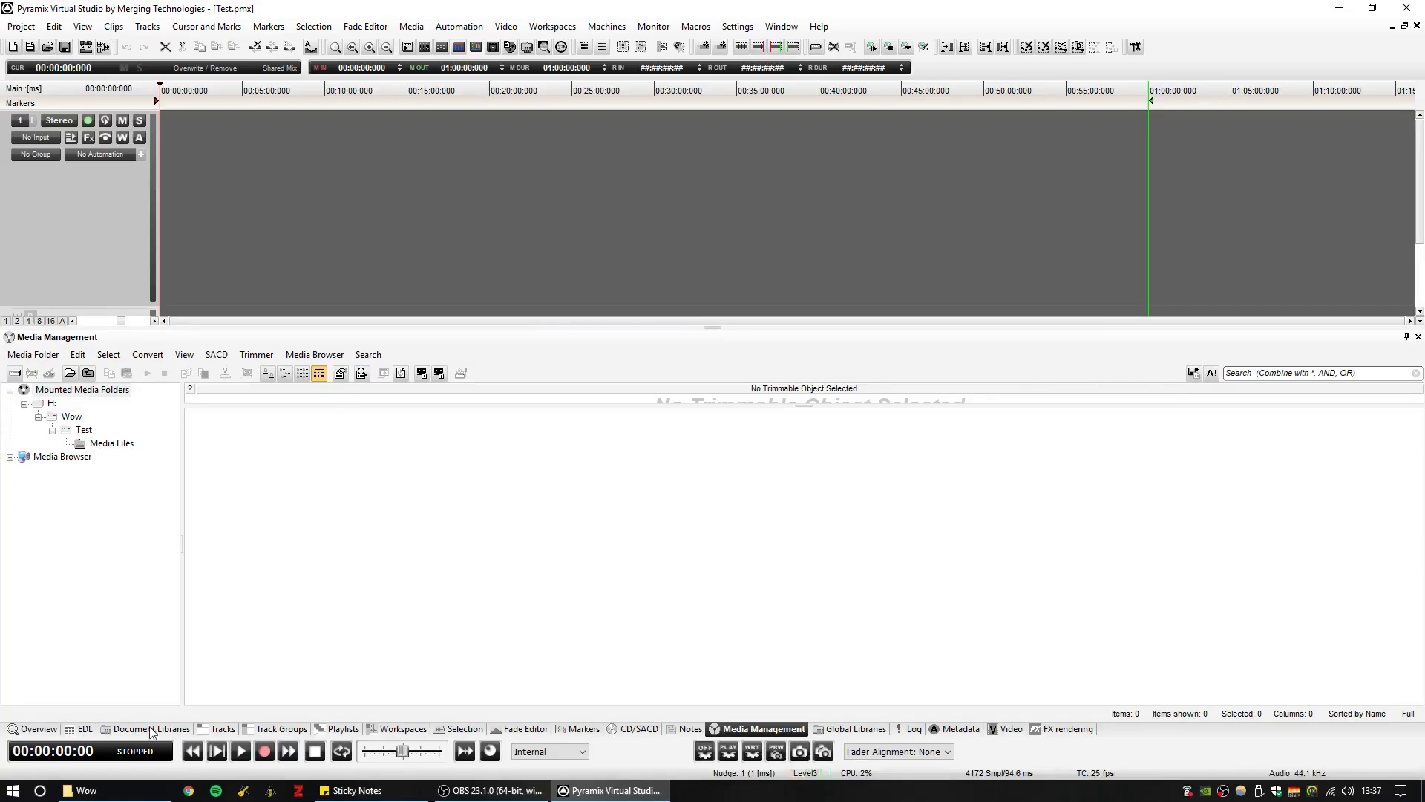
left_click(280, 730)
left_click(341, 731)
left_click(401, 731)
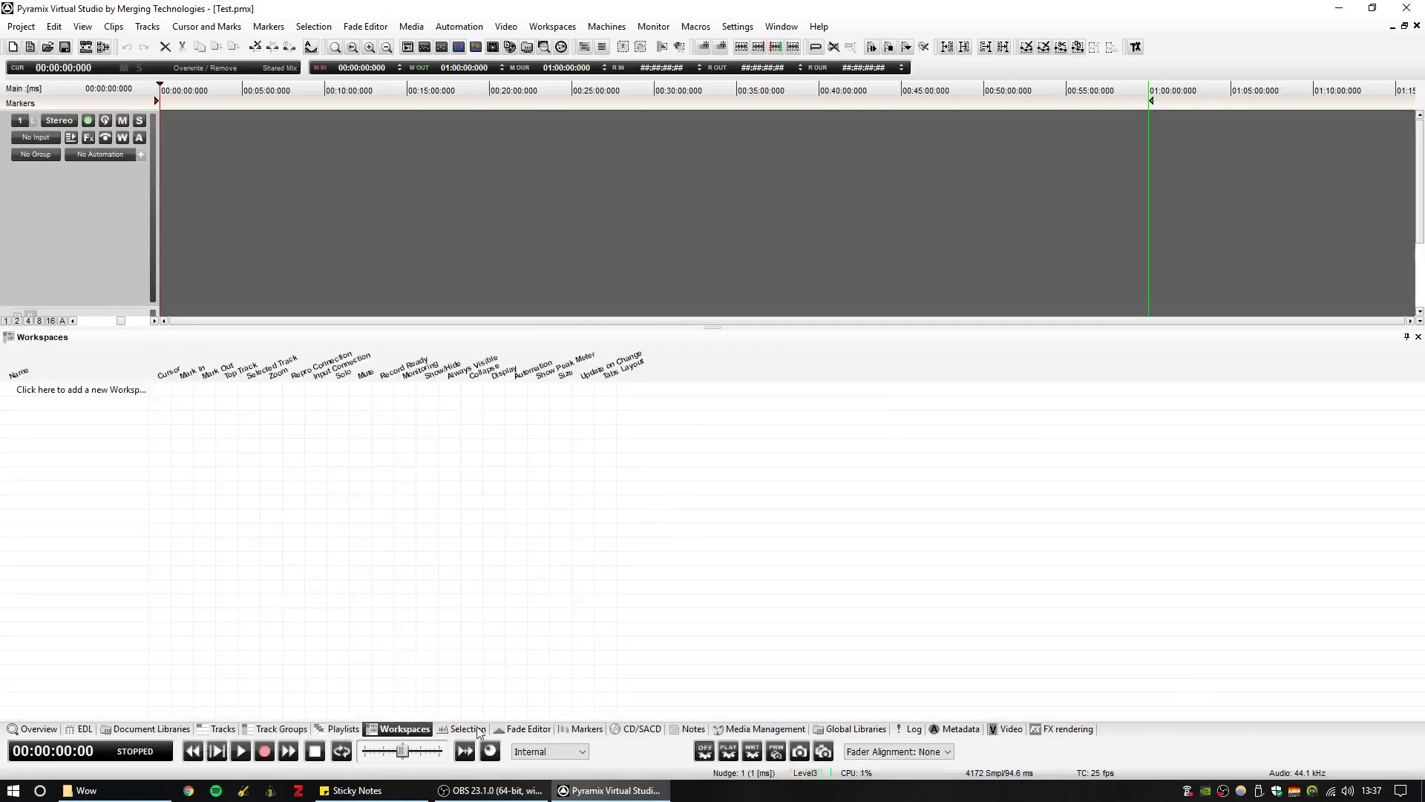
left_click(478, 731)
left_click(525, 730)
left_click(586, 730)
left_click(640, 730)
left_click(691, 730)
left_click(738, 731)
left_click(636, 731)
Detach the CD/SACD panel, dock it back below the timeline and enlarge it
left_click_drag(37, 335, 1405, 423)
left_click_drag(1155, 92, 711, 717)
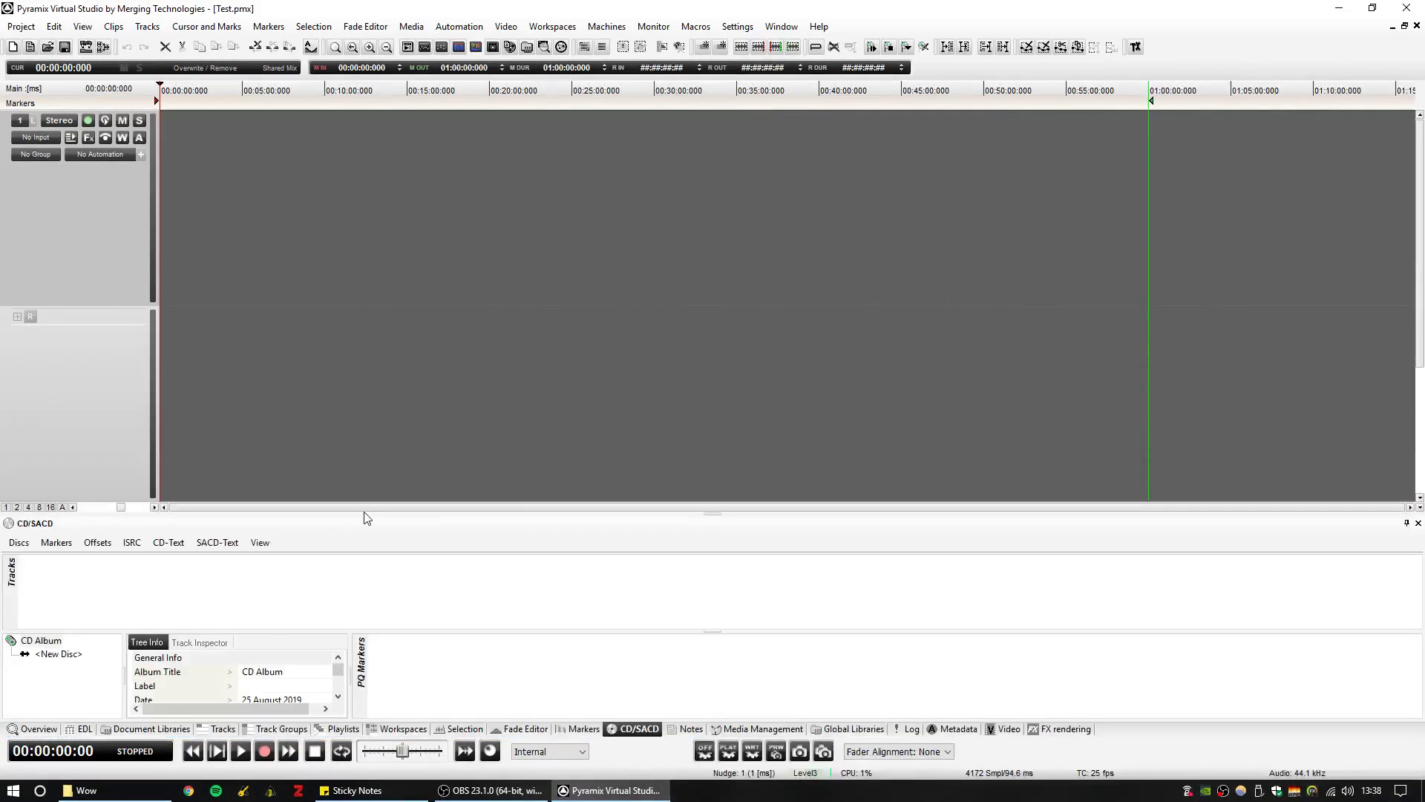
left_click_drag(376, 515, 390, 319)
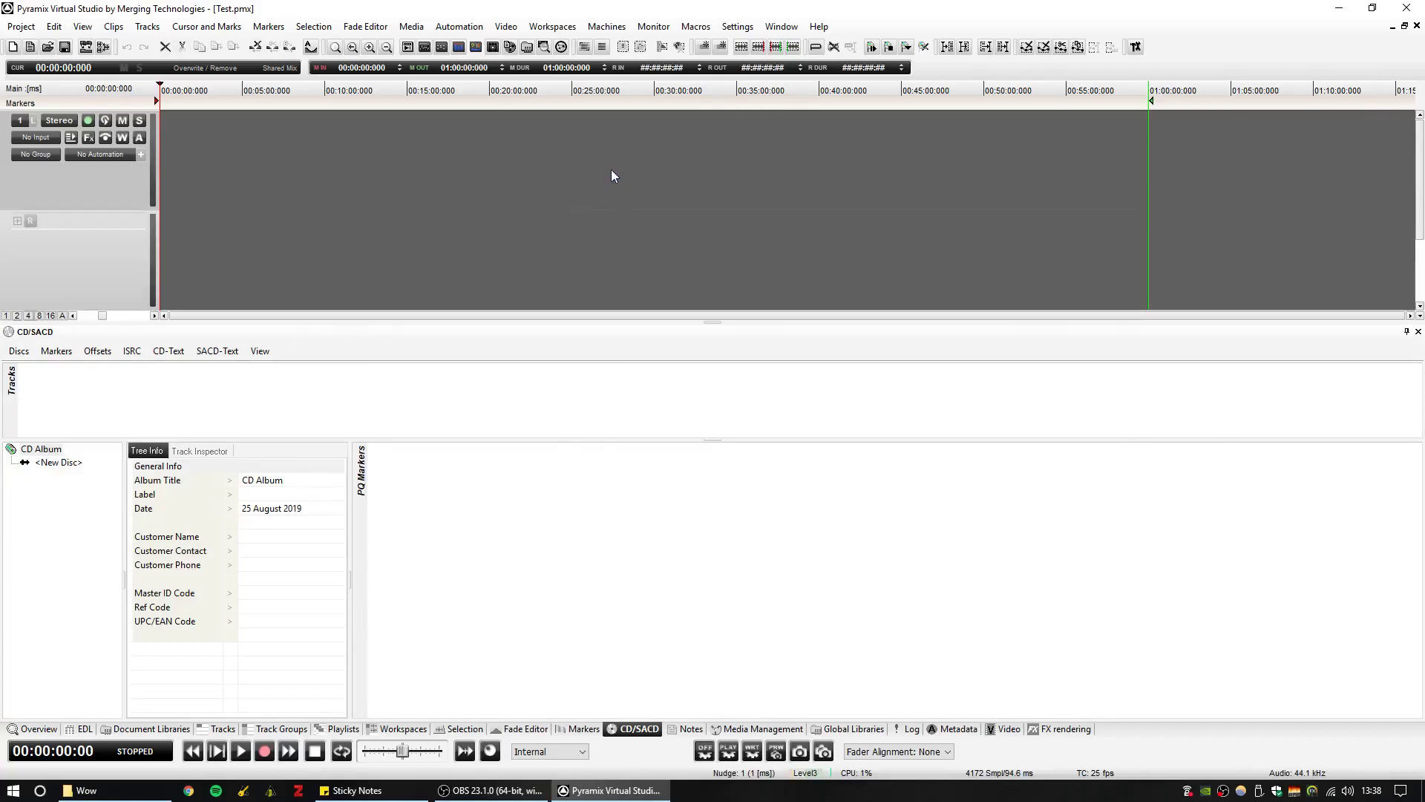
Open Media Management and show the Media Files folder of the Test project under H:, Wow
left_click(745, 733)
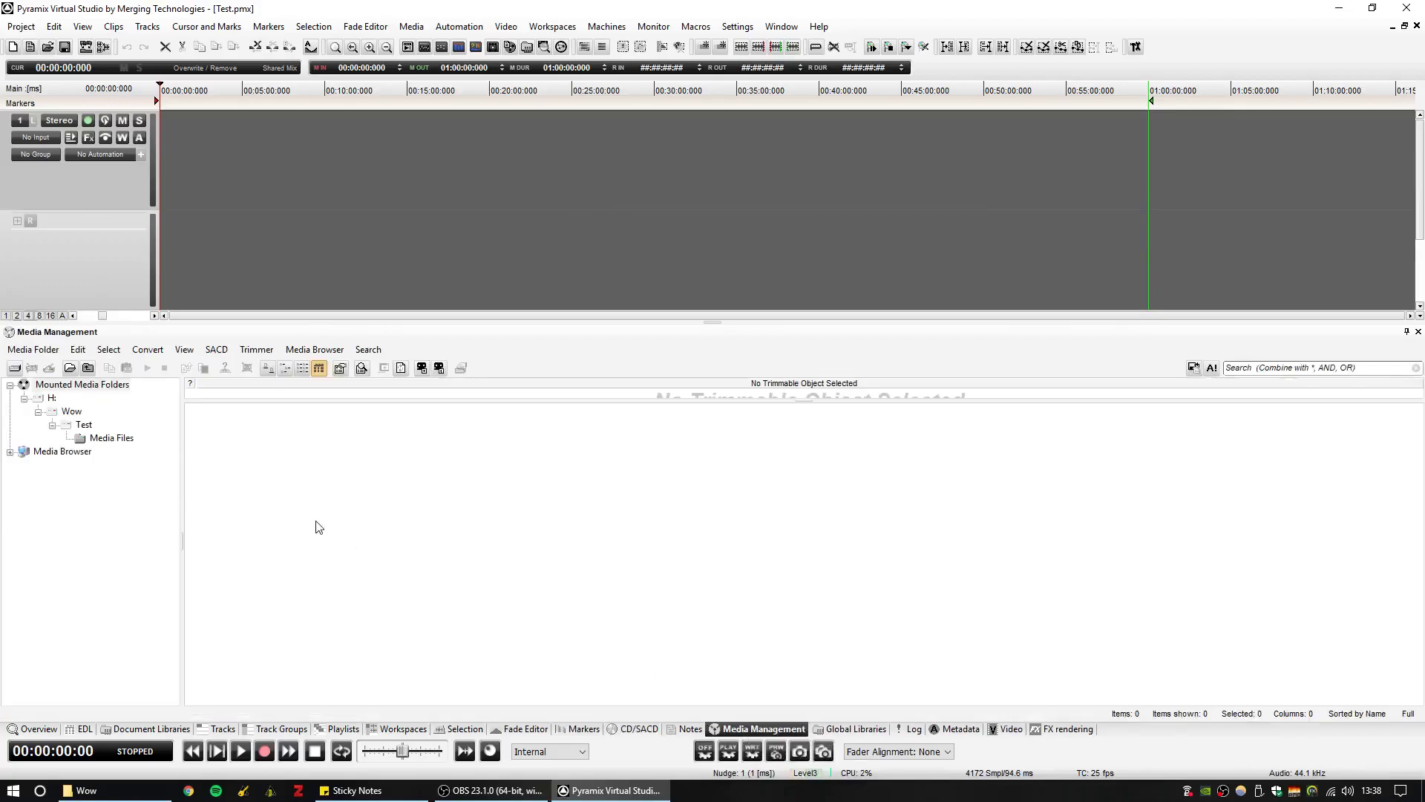
left_click(69, 412)
left_click(83, 425)
left_click(107, 440)
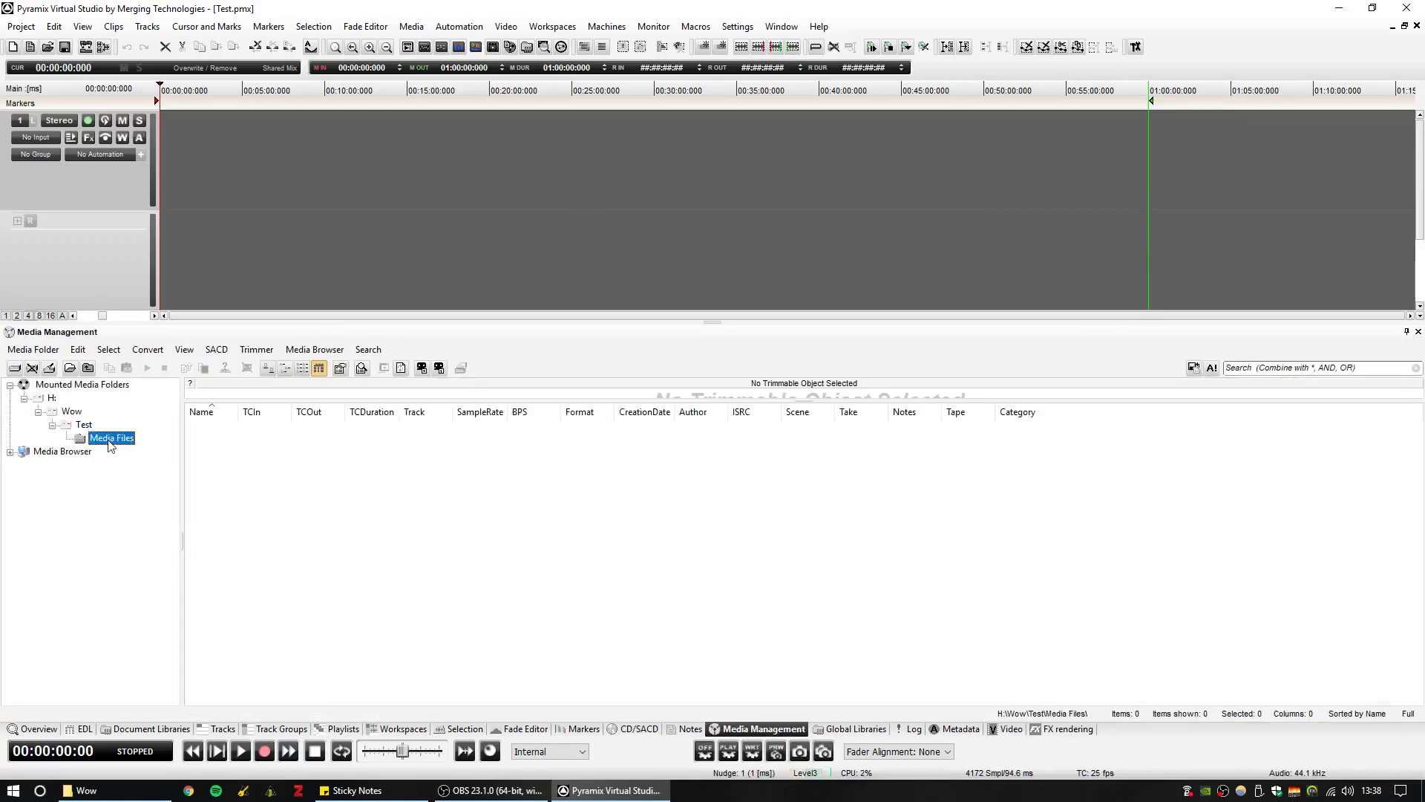
Mount the folder H:\Wow\Sweet sweet music as a media folder with Recursive on
left_click(15, 370)
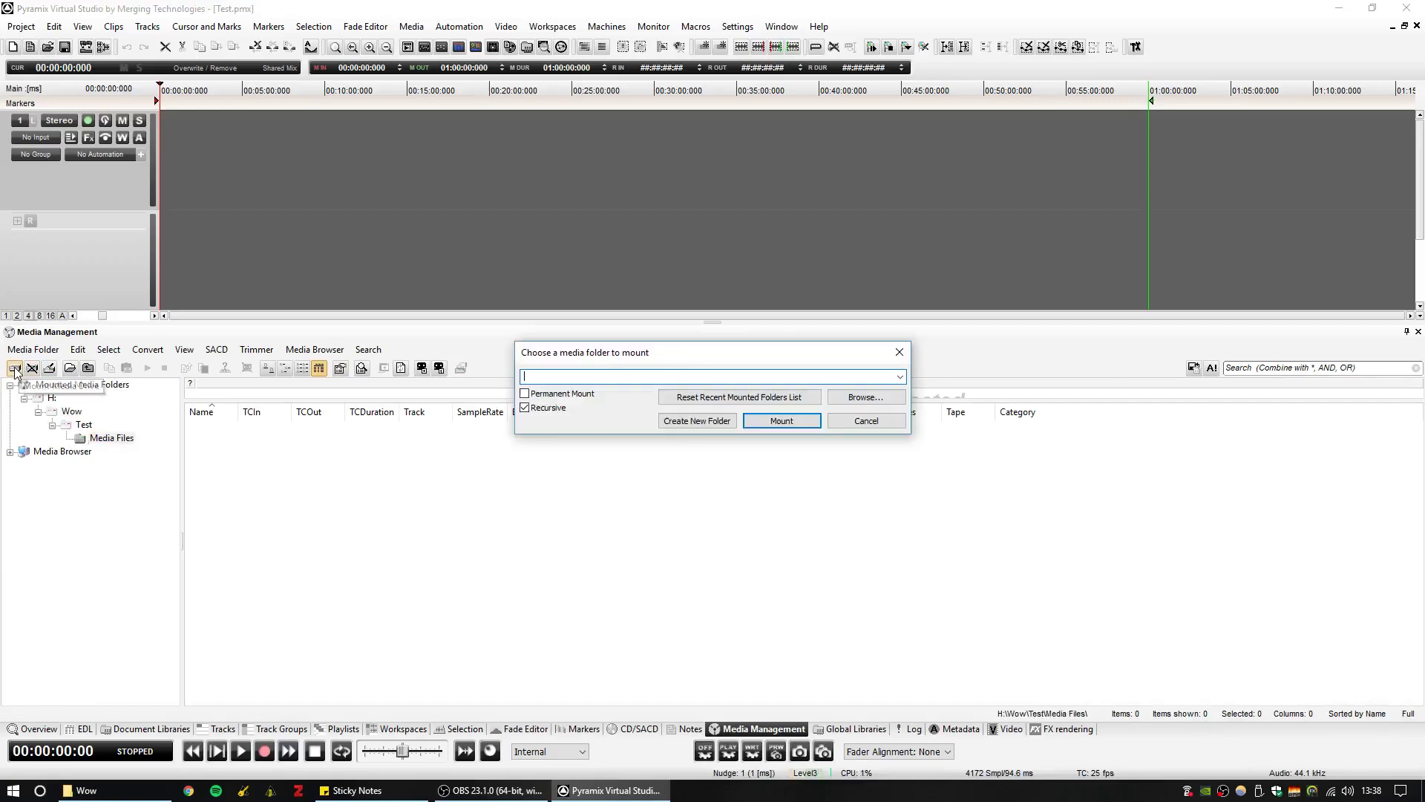
left_click(870, 399)
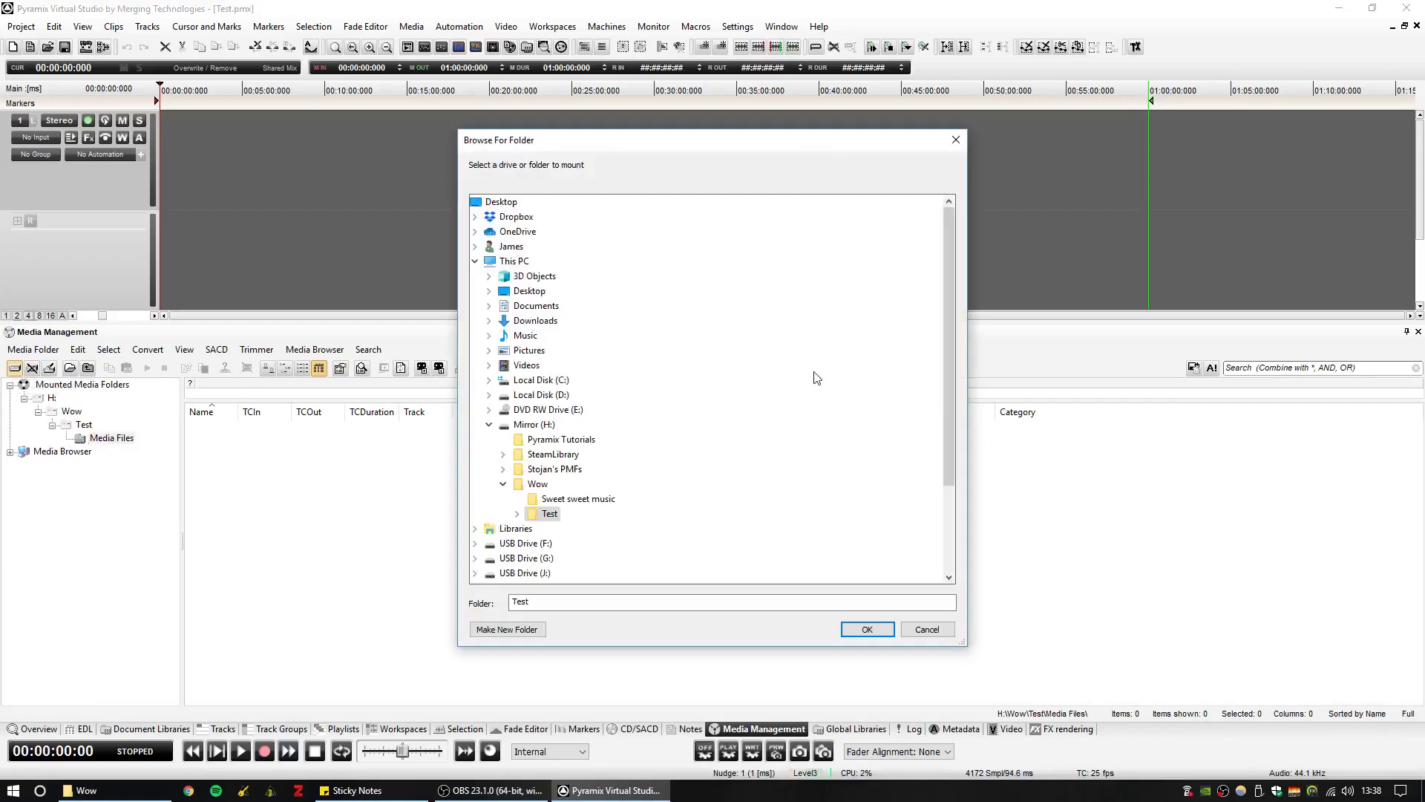
left_click(571, 499)
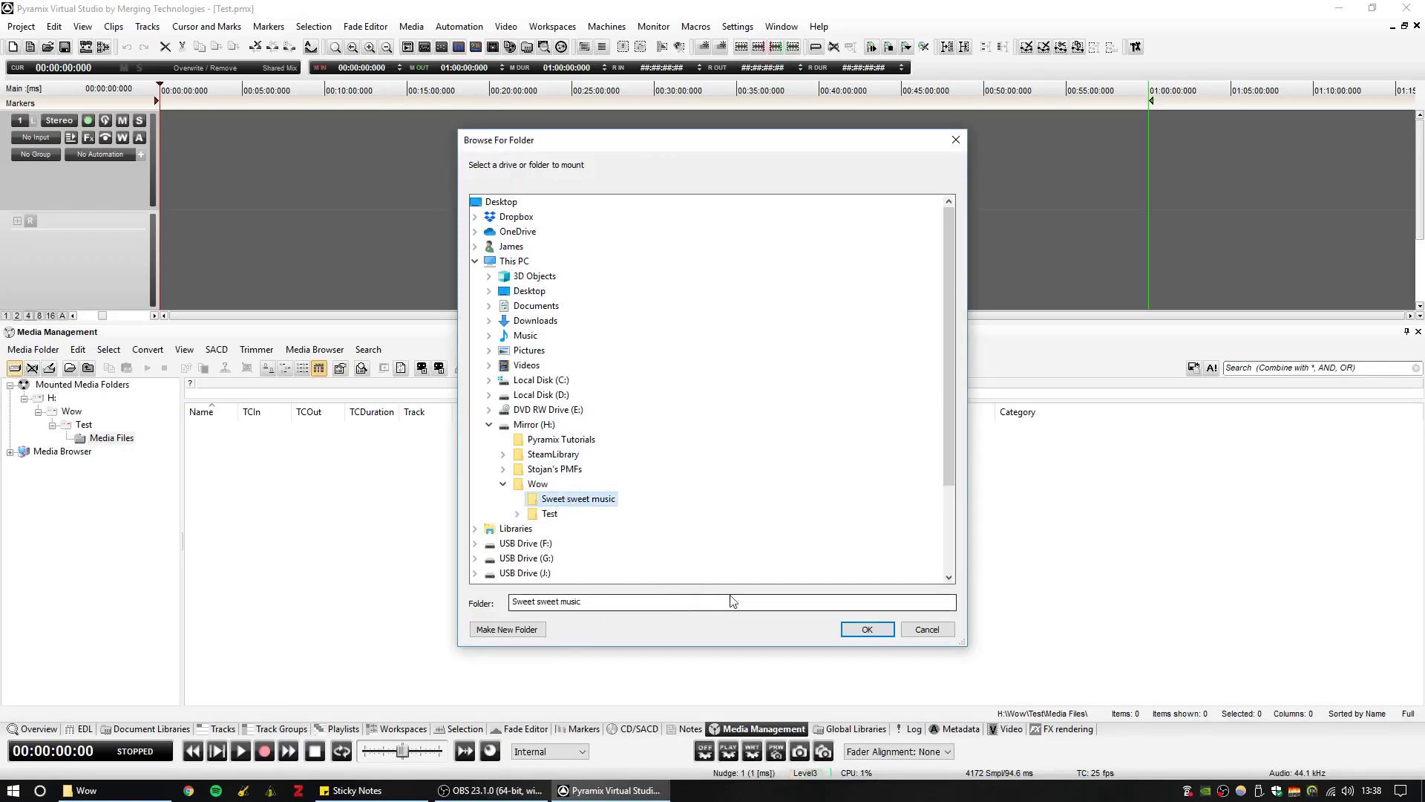
left_click(877, 629)
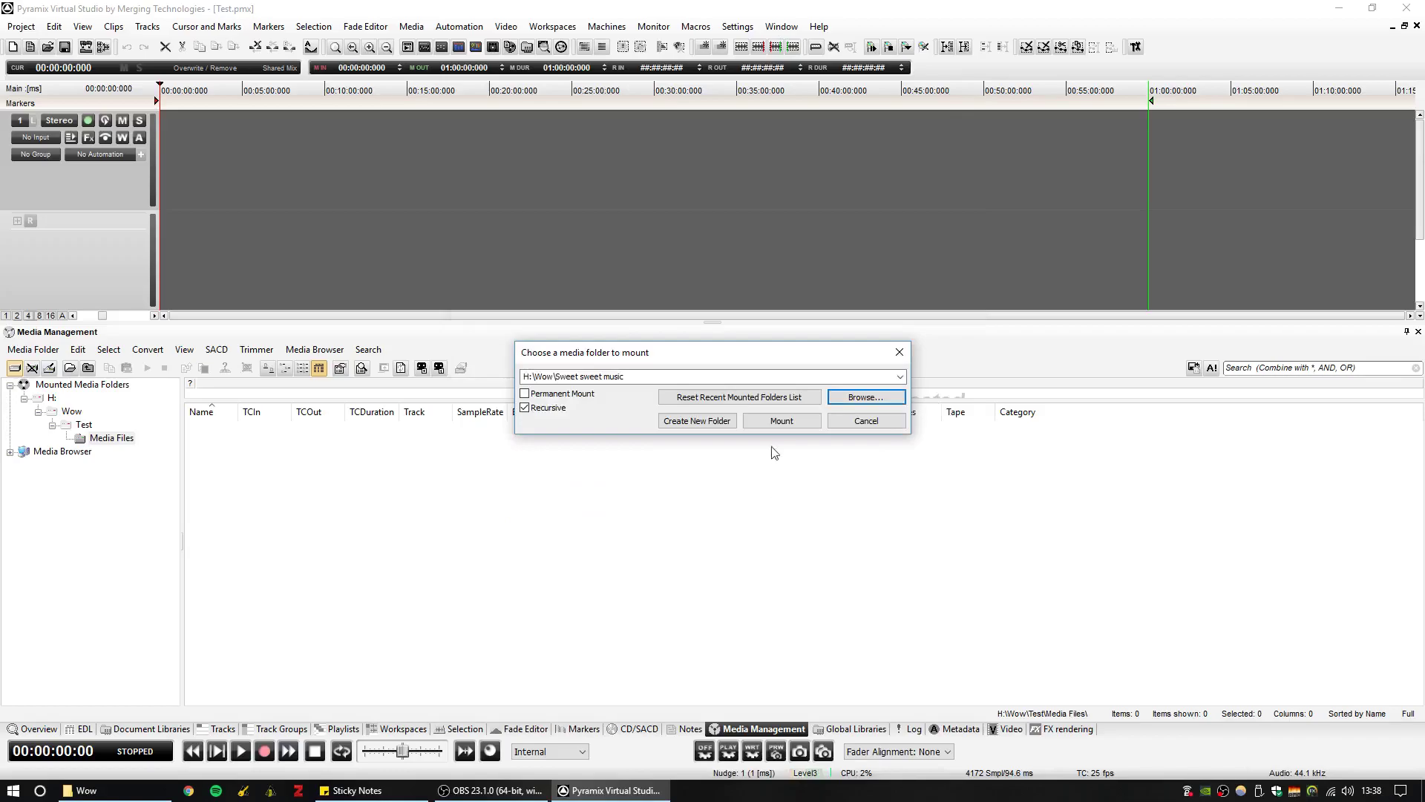
left_click(781, 421)
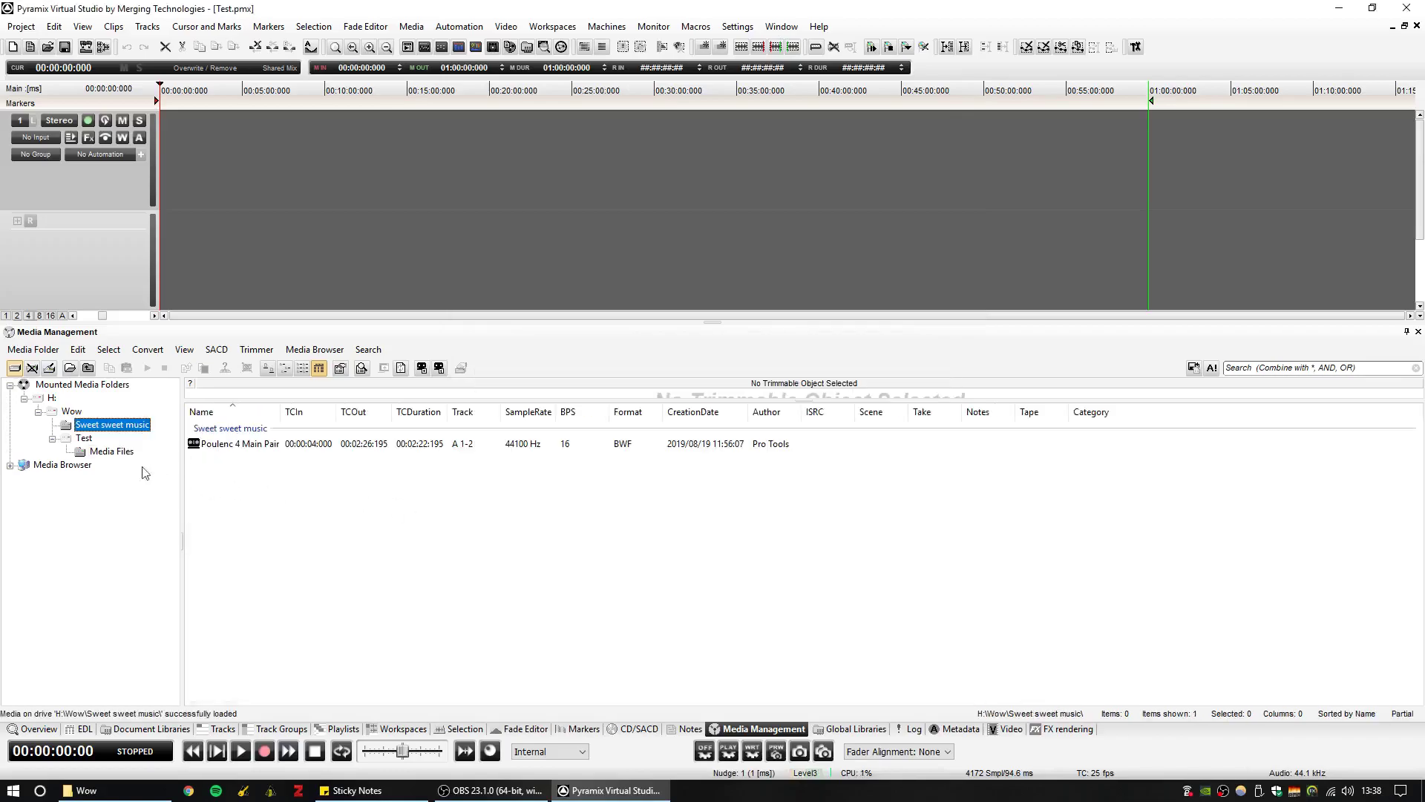
Place Poulenc 4 Main Pair from the Sweet sweet music folder on the stereo track, starting at about 00:04:35
left_click(87, 433)
left_click(99, 425)
left_click(196, 446)
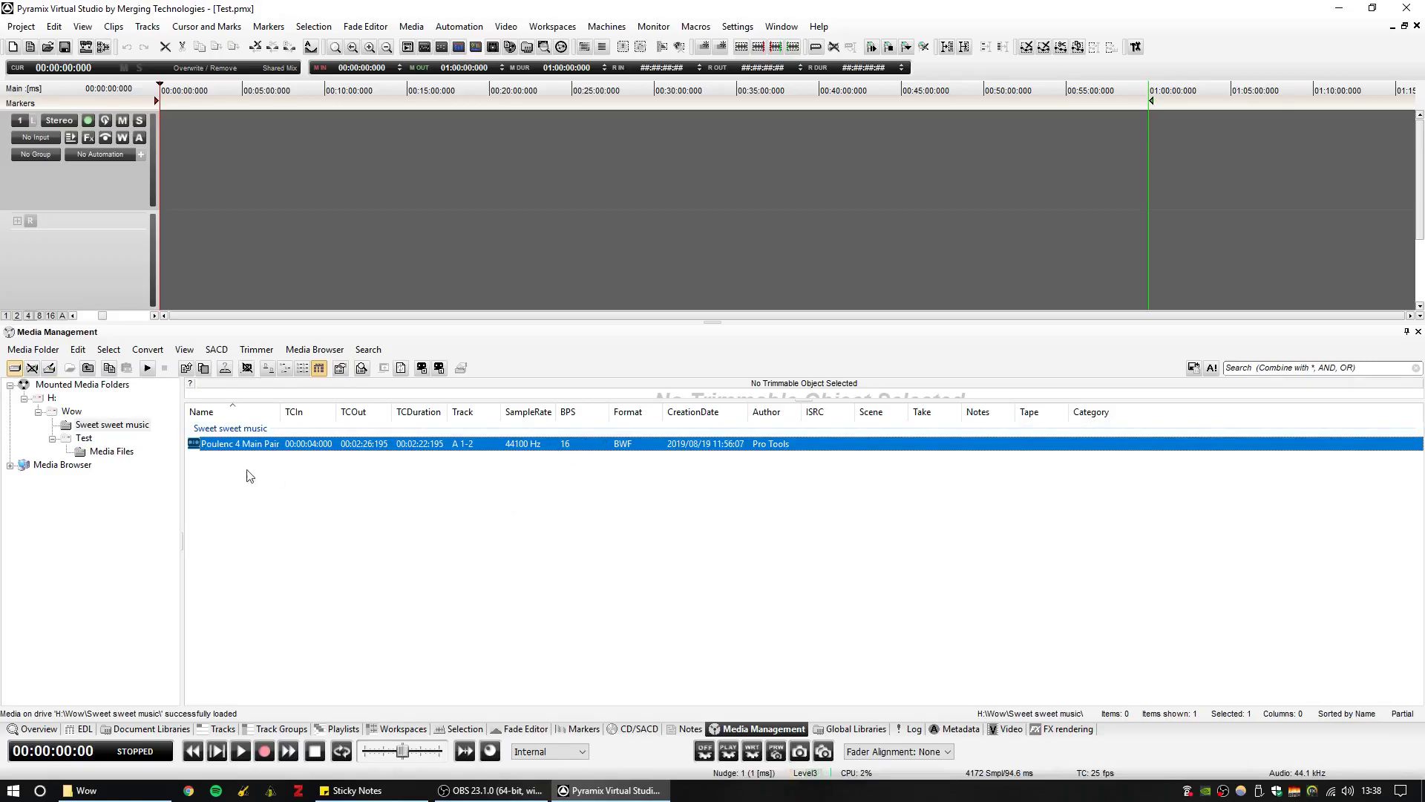
left_click(86, 427)
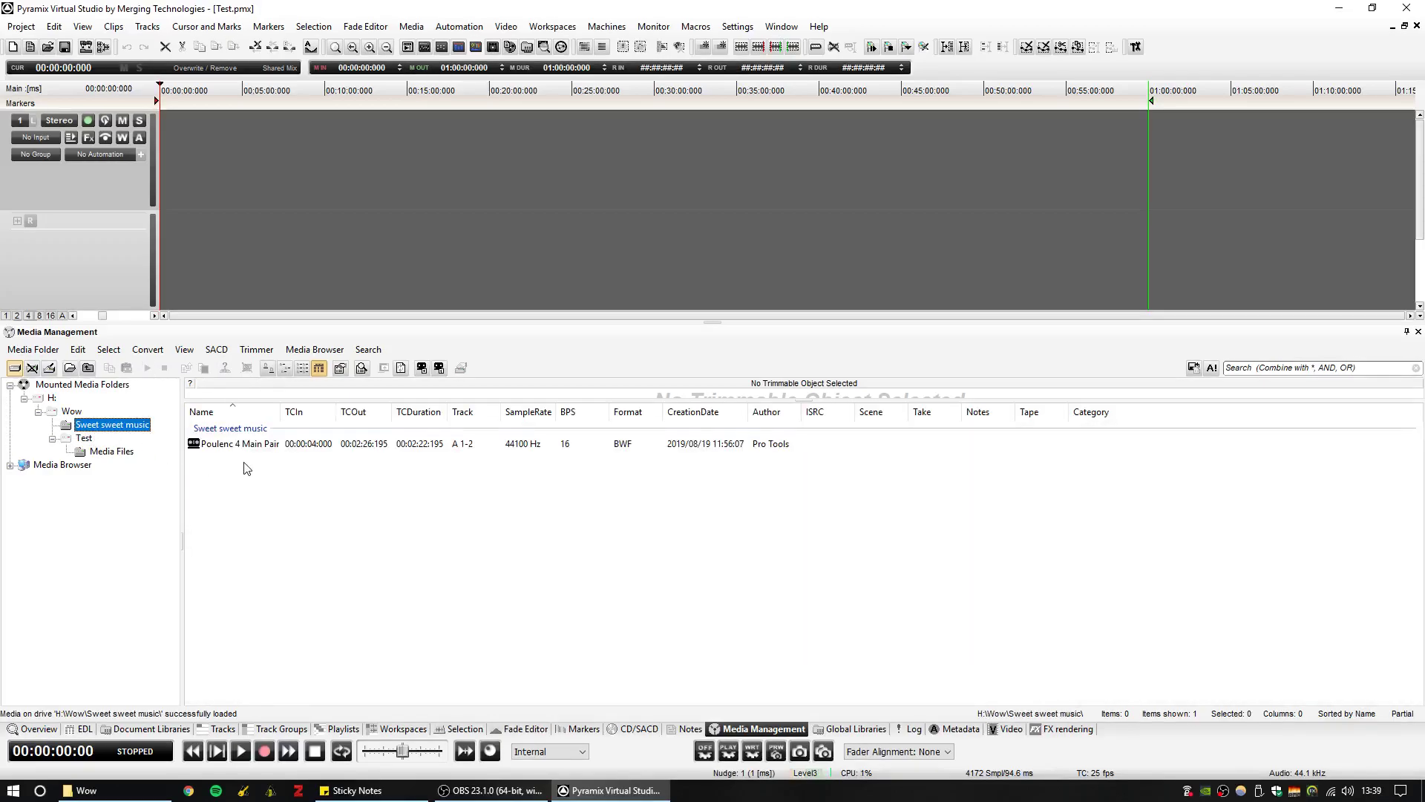
left_click(194, 445)
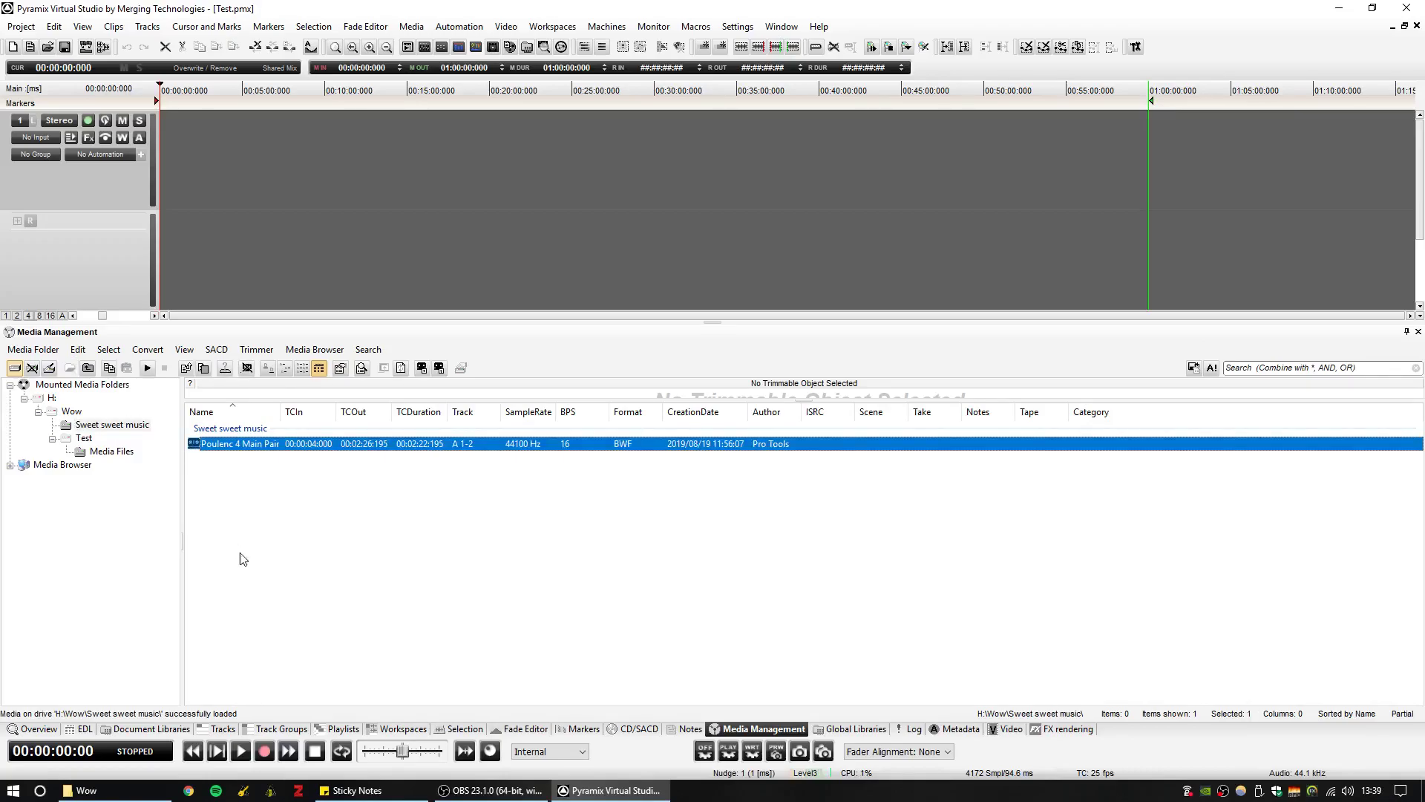
left_click_drag(194, 446, 254, 159)
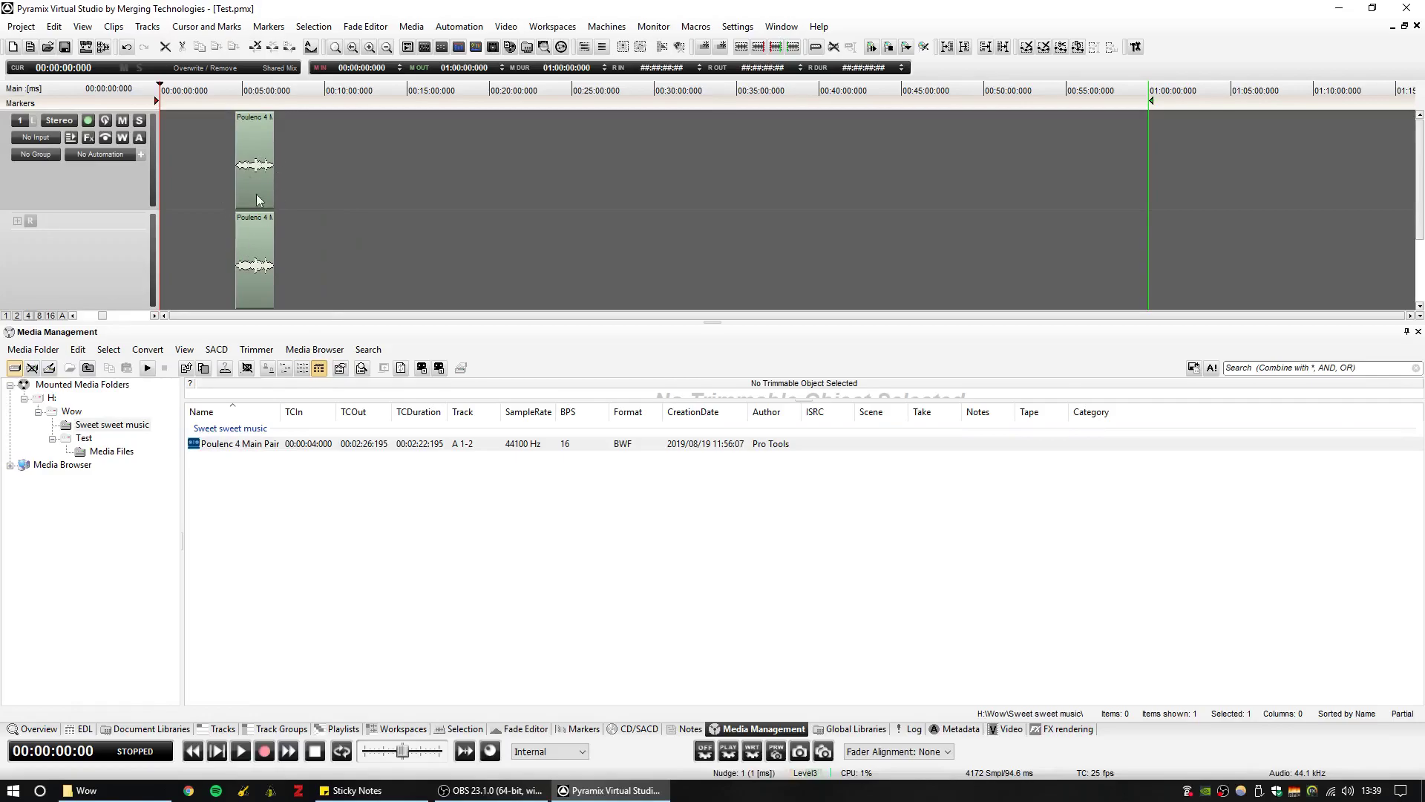
scroll(263, 157, "up", 6)
scroll(481, 169, "left", 2)
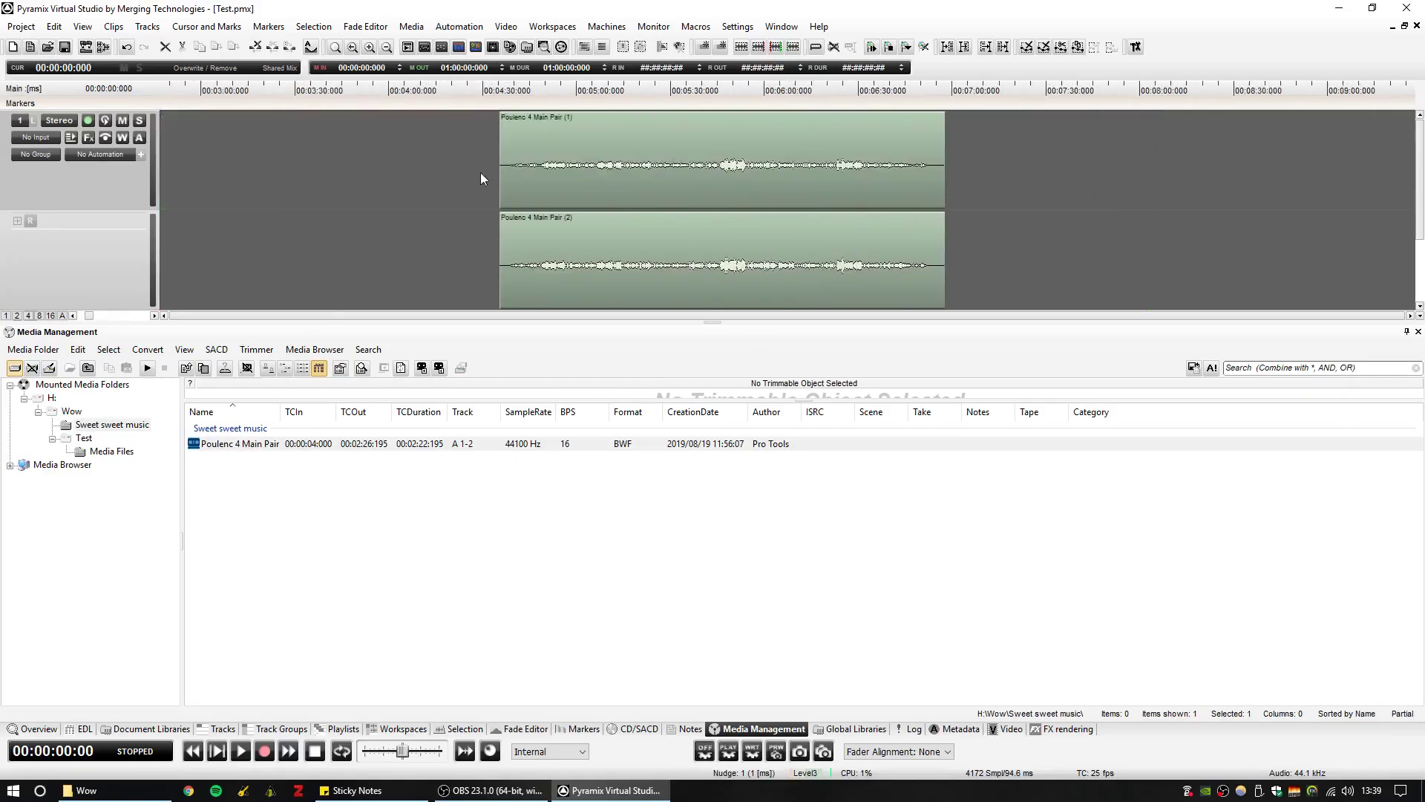
scroll(413, 174, "down", 4)
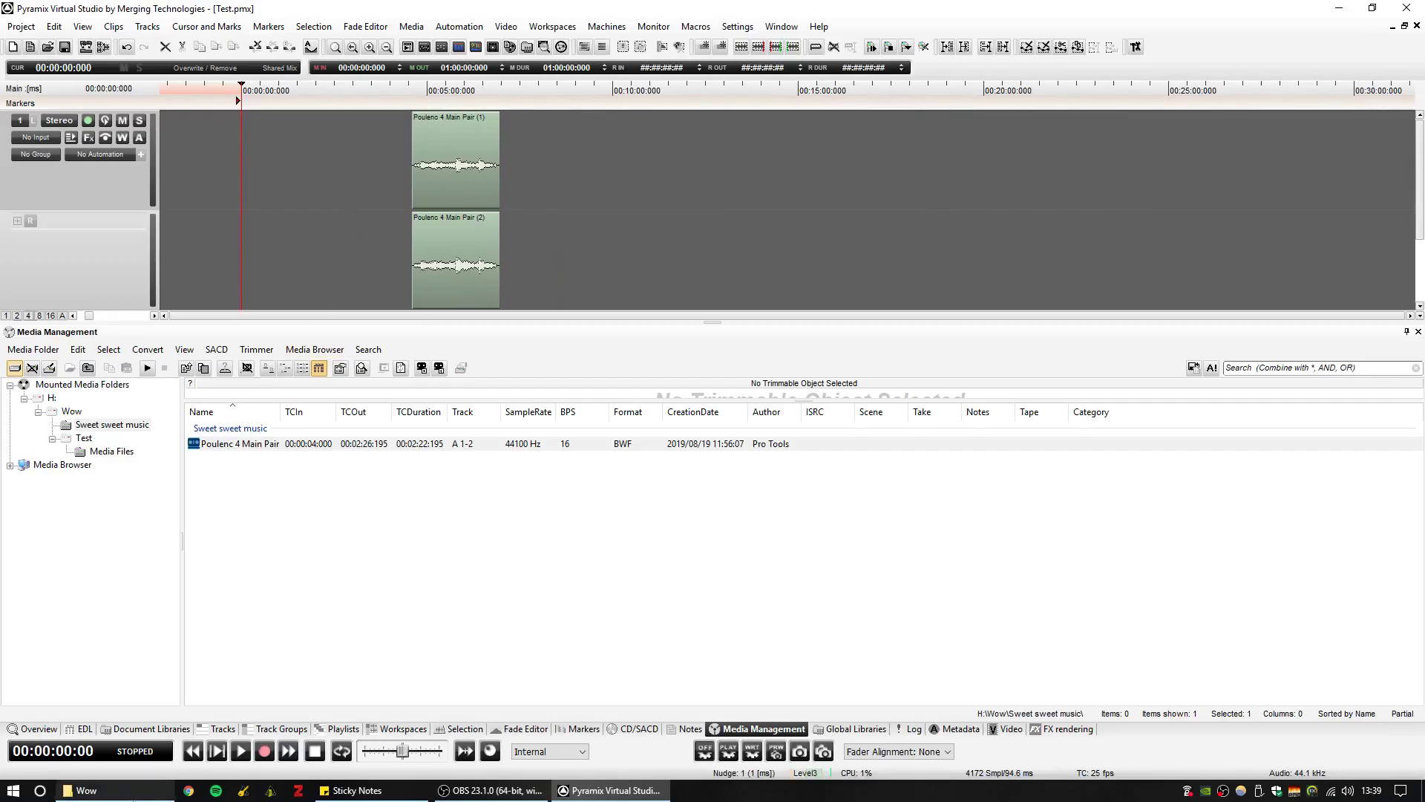
Switch to File Explorer, inspect the files in the Sweet sweet music folder and return to the Pyramix project
left_click(82, 790)
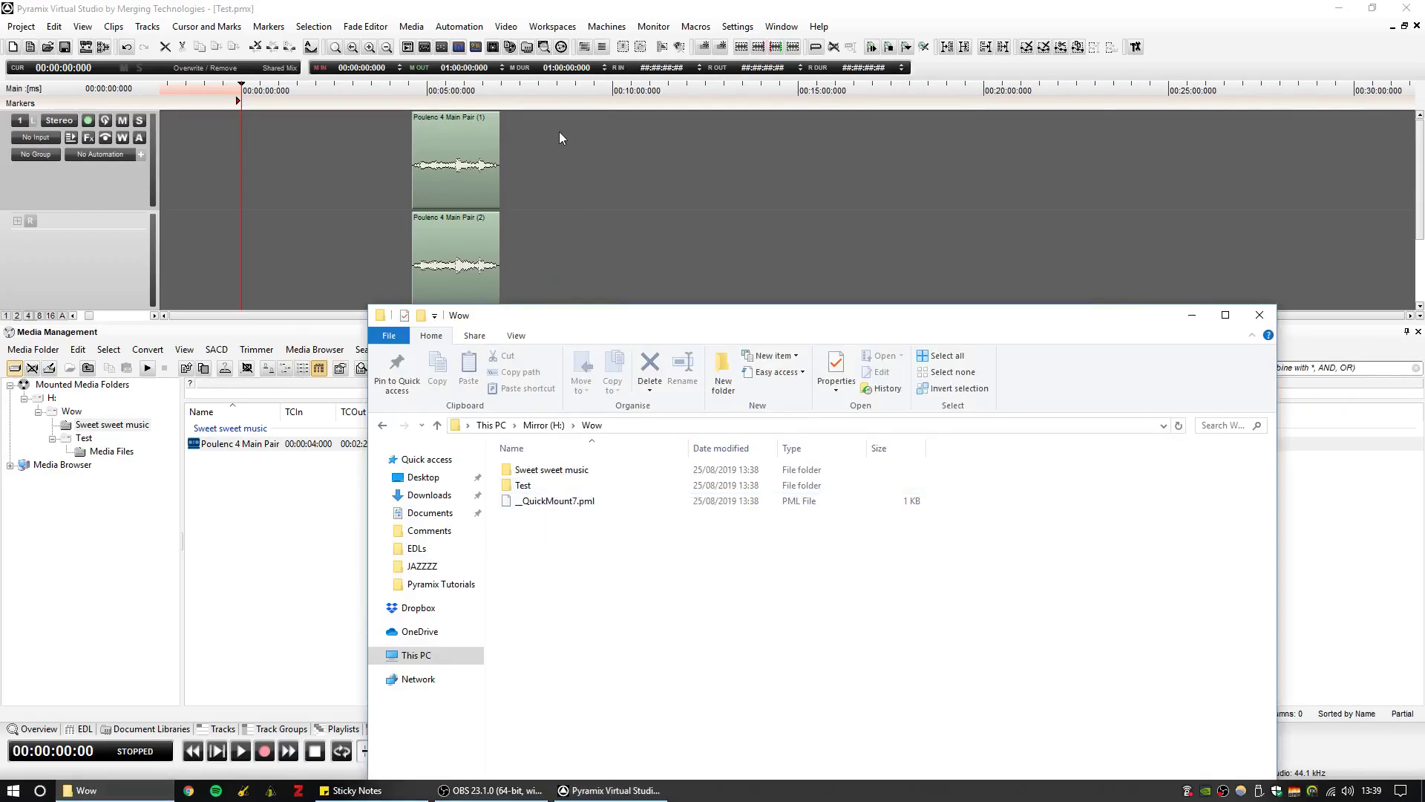
double_click(558, 470)
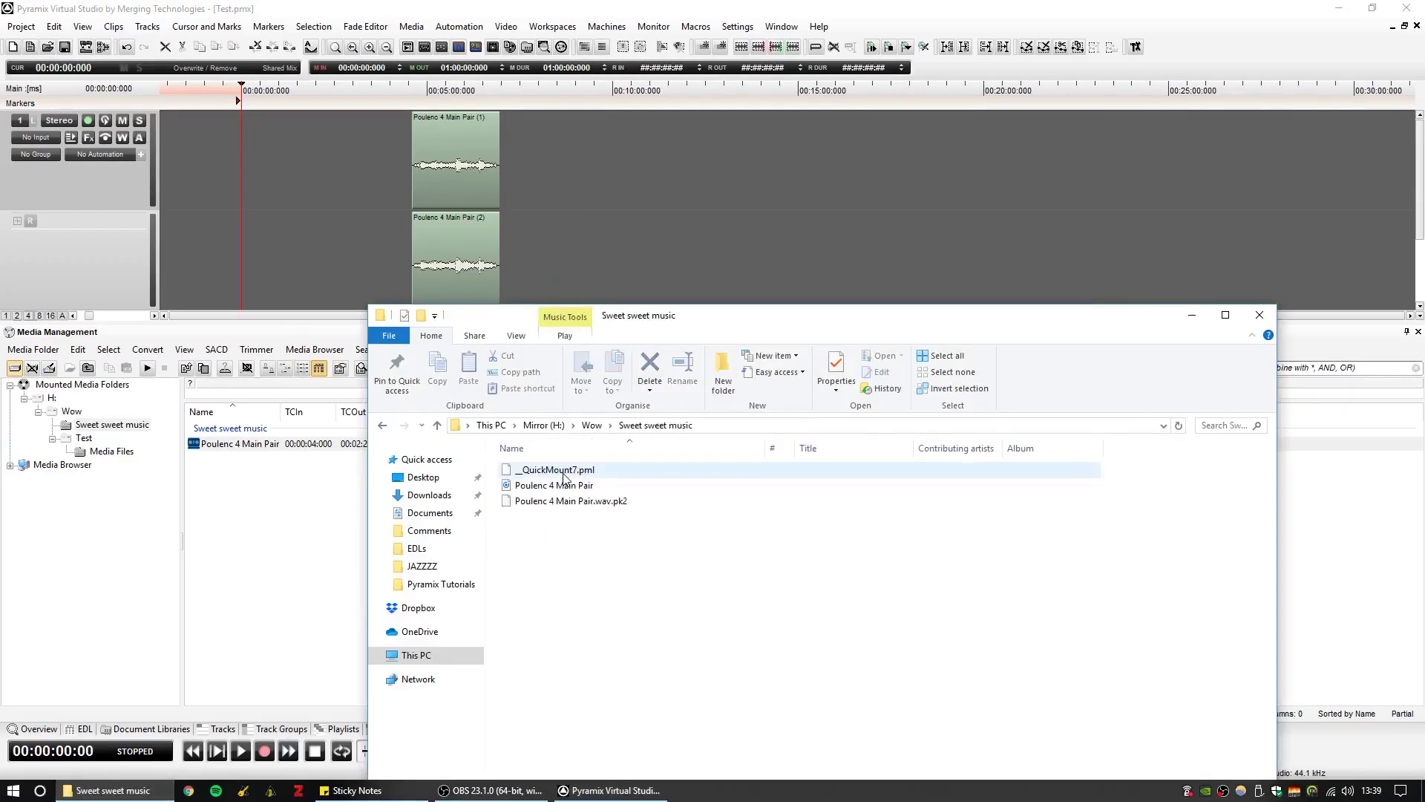
left_click(601, 505)
left_click(579, 167)
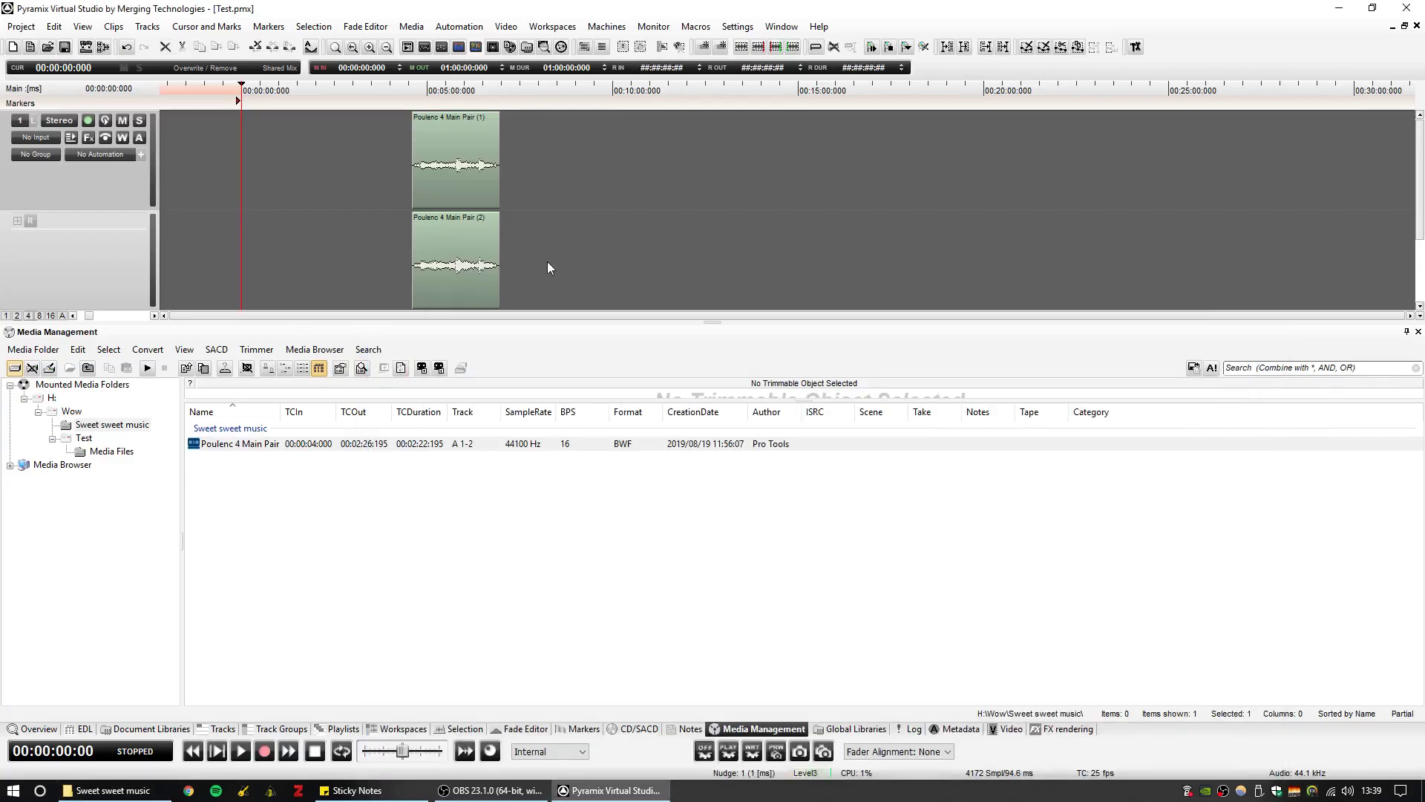
Examine the placement options for the Poulenc 4 Main Pair file and cancel without placing it
left_click(193, 448)
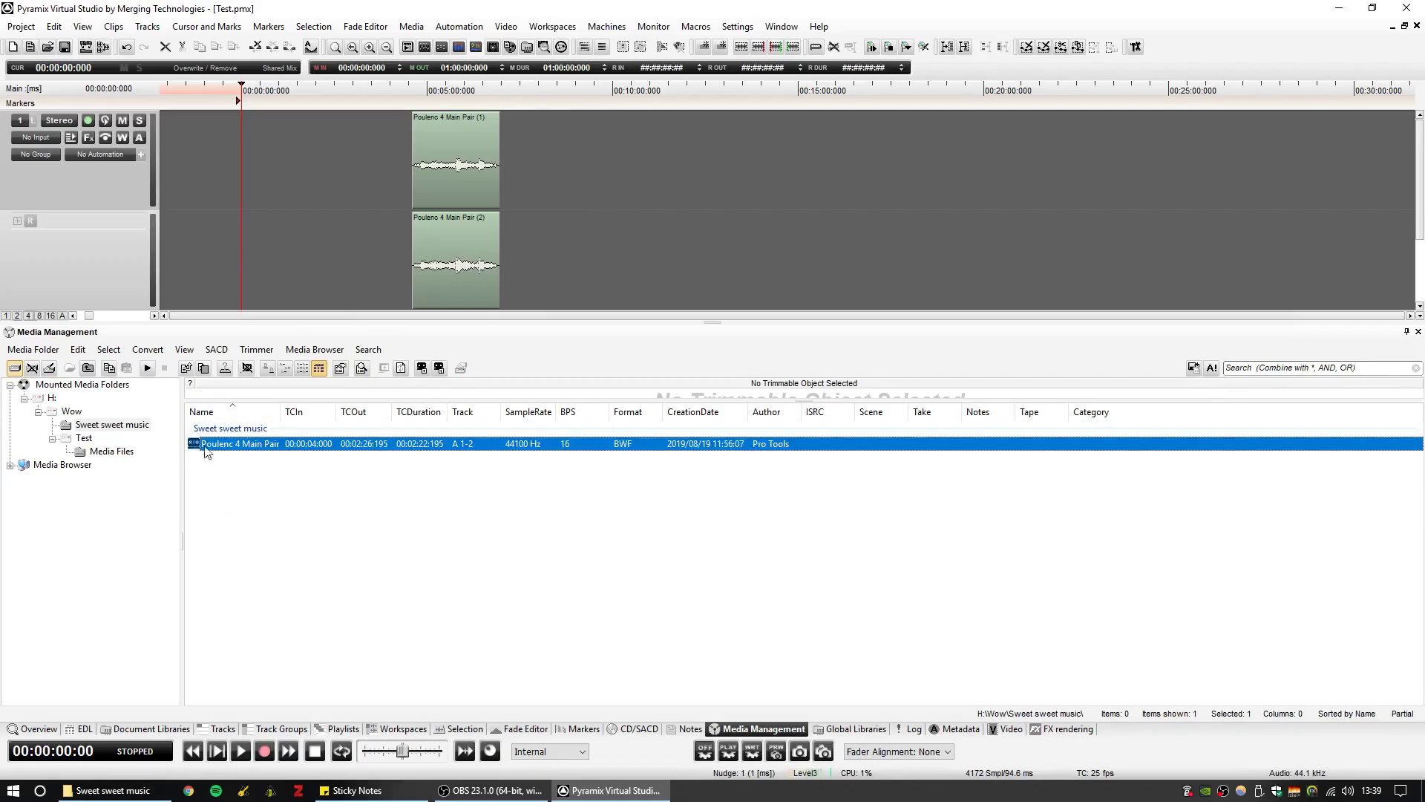
left_click(187, 369)
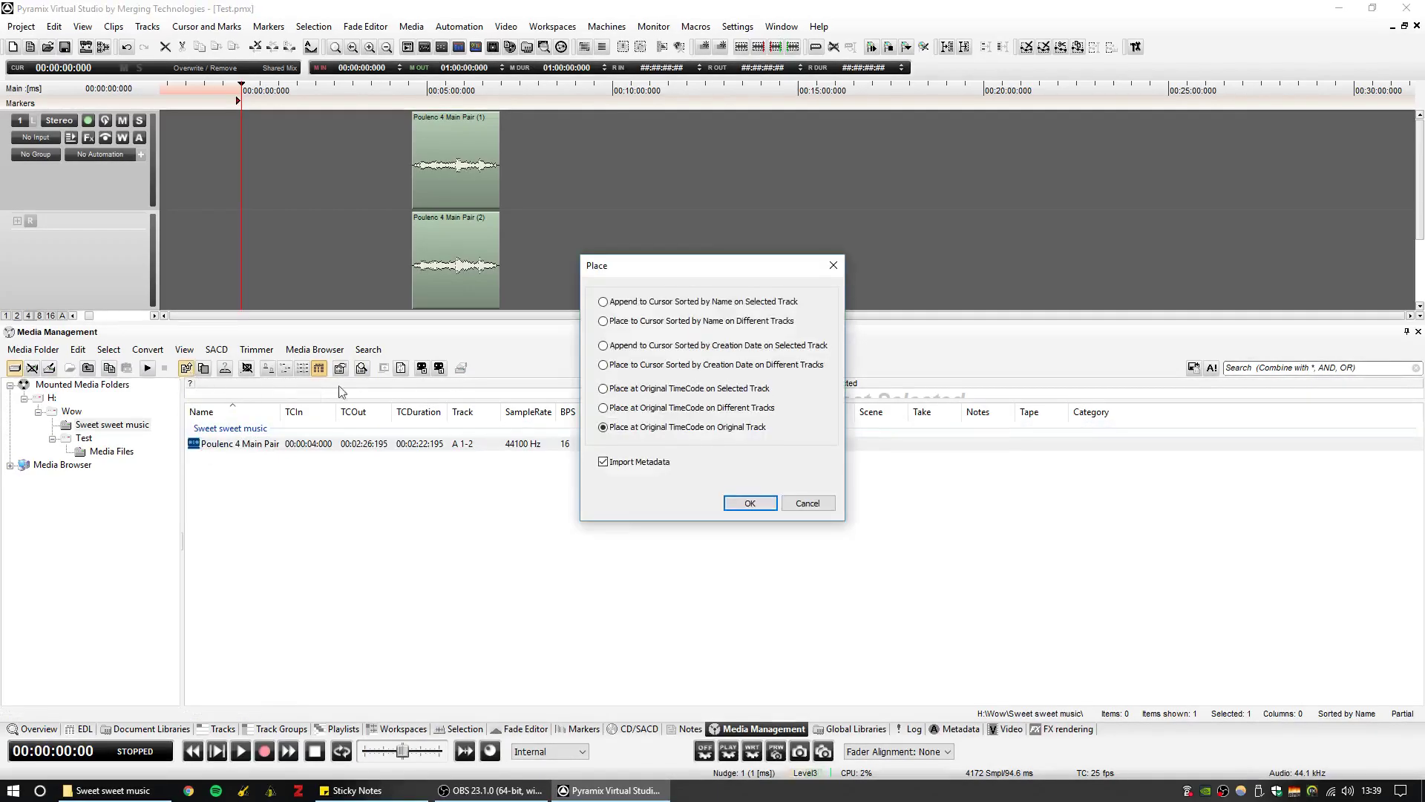
left_click(707, 366)
left_click(824, 505)
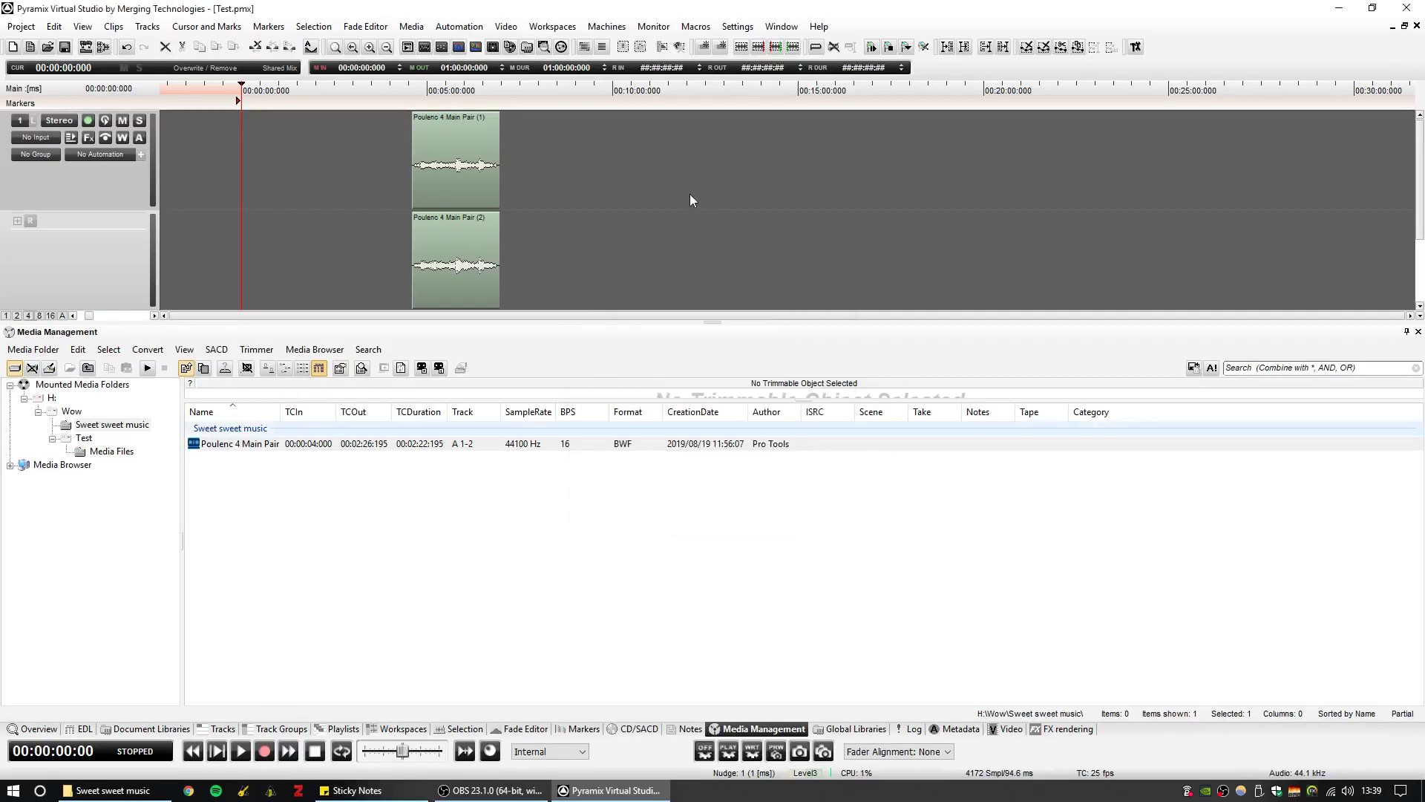
Trim the start of the Poulenc 4 Main Pair clip to about 00:04:57:286 and give it a fade-in
scroll(472, 138, "up", 5)
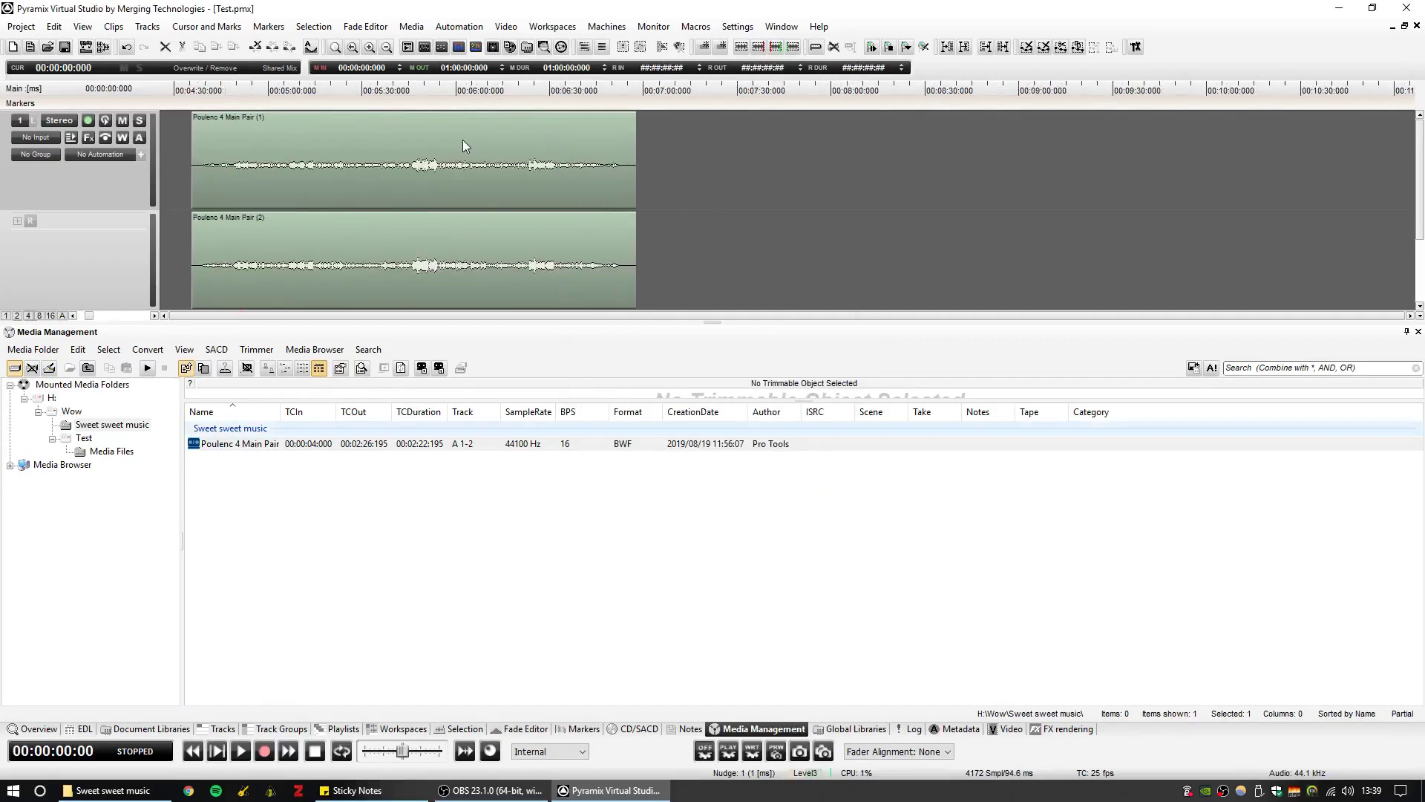
left_click(413, 167)
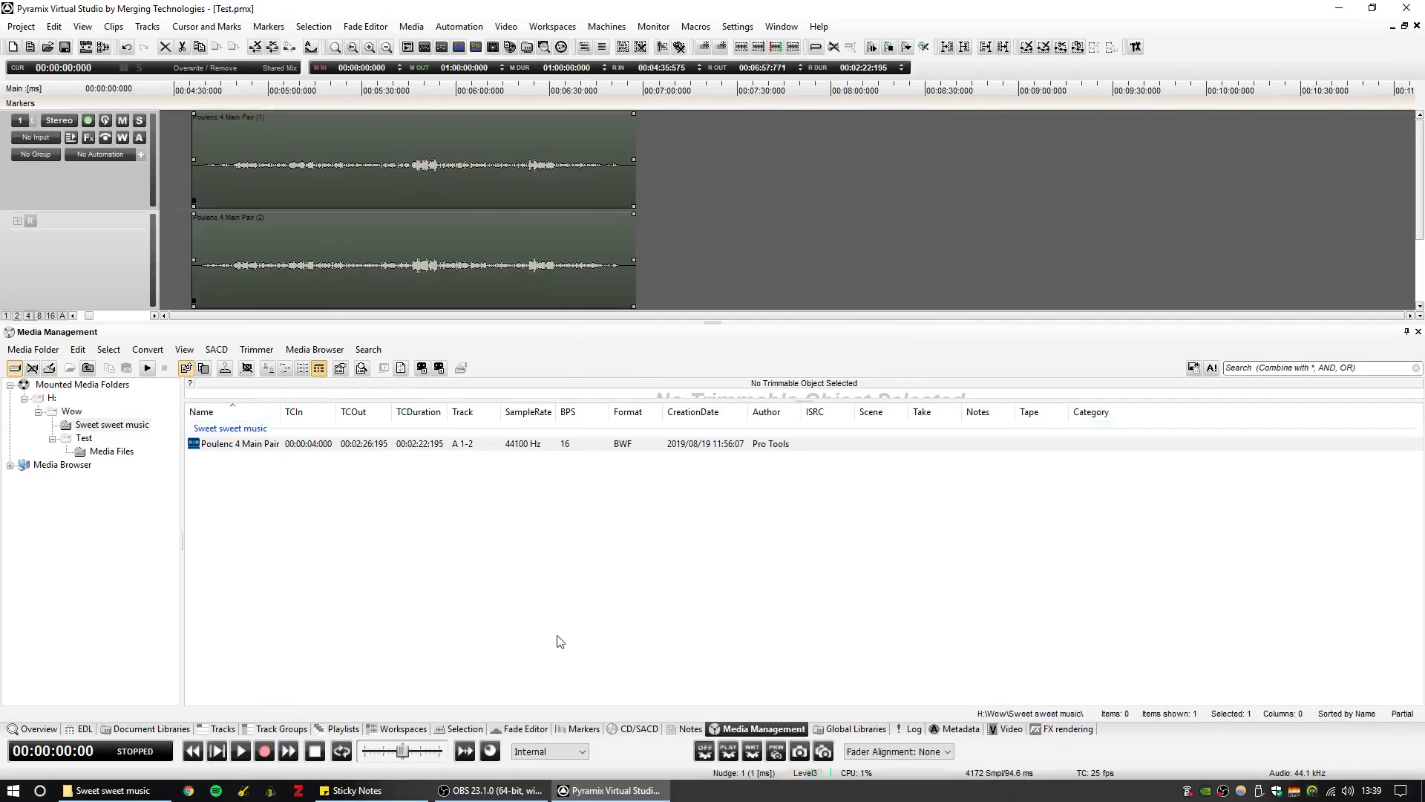
left_click(486, 791)
left_click(484, 798)
left_click(739, 184)
scroll(733, 182, "left", 2)
left_click(536, 145)
left_click_drag(449, 160, 569, 116)
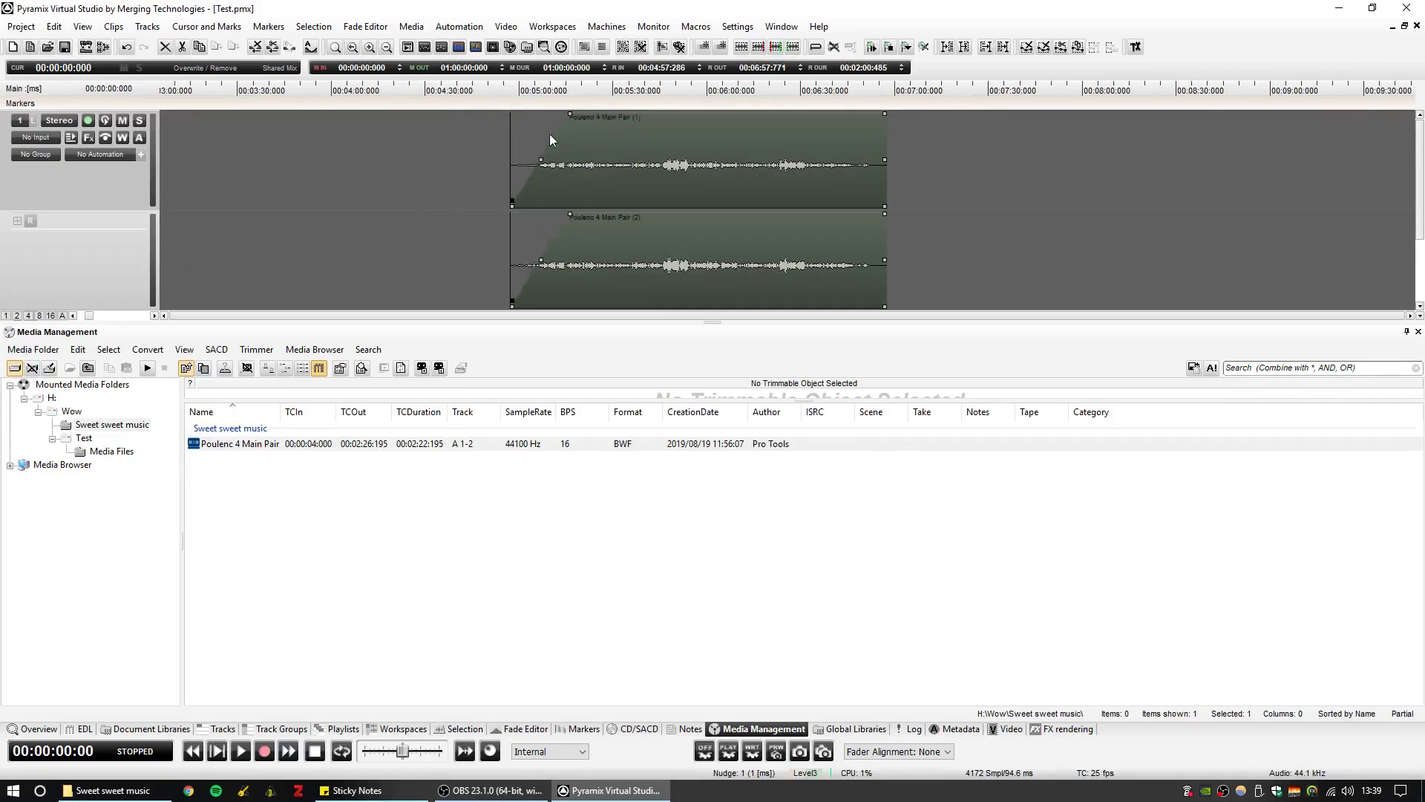
Apply the Fade In Cosine curve to the start of the clip
right_click(579, 152)
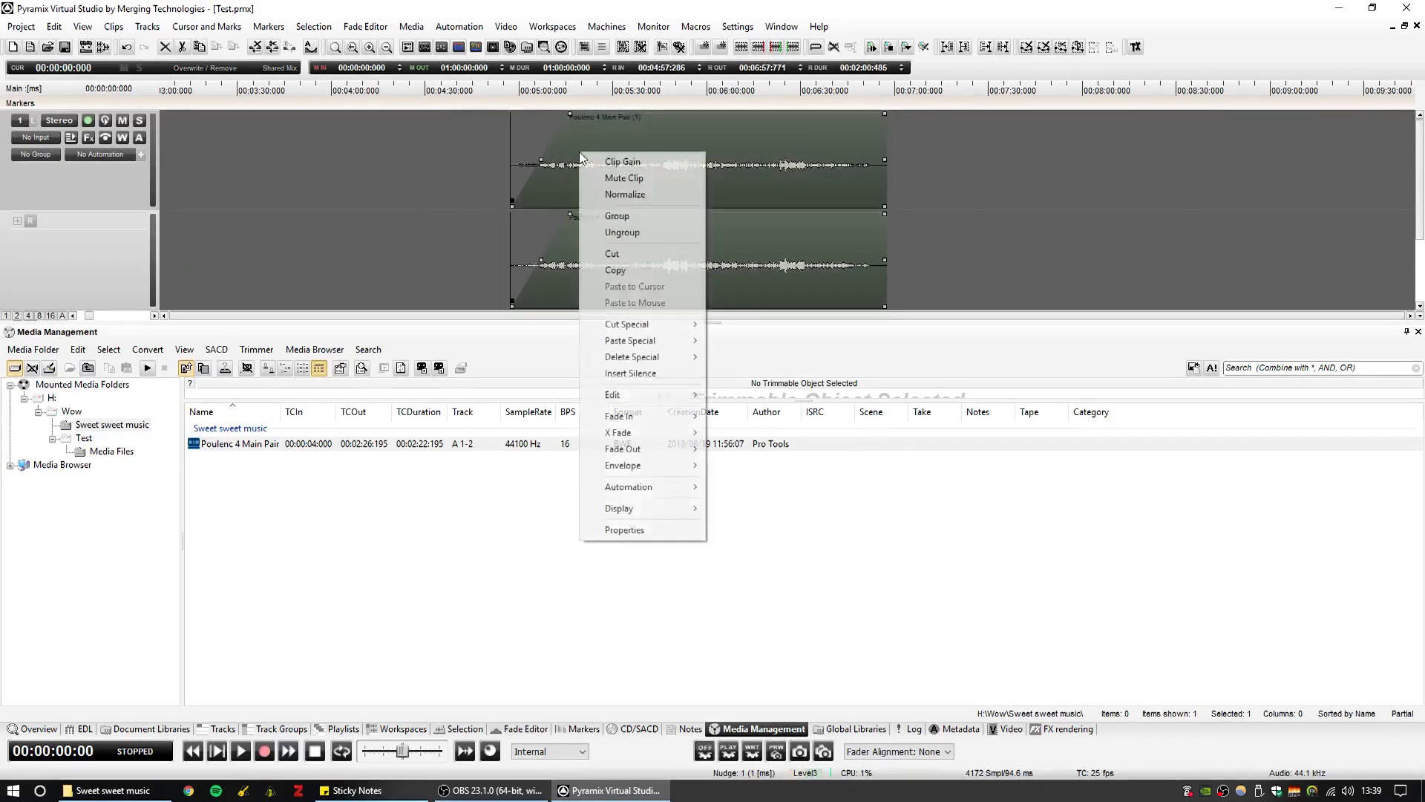
mouse_move(661, 421)
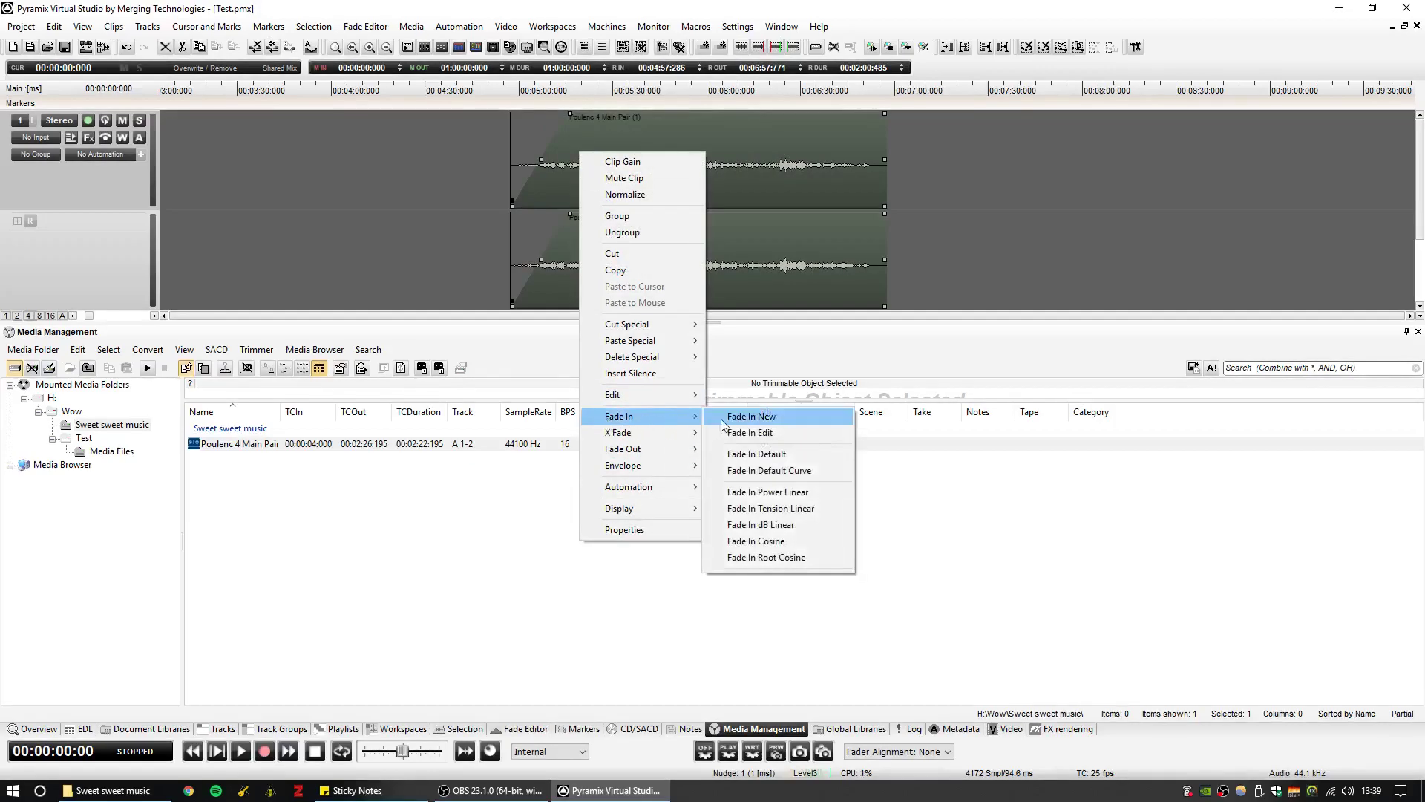
left_click(769, 541)
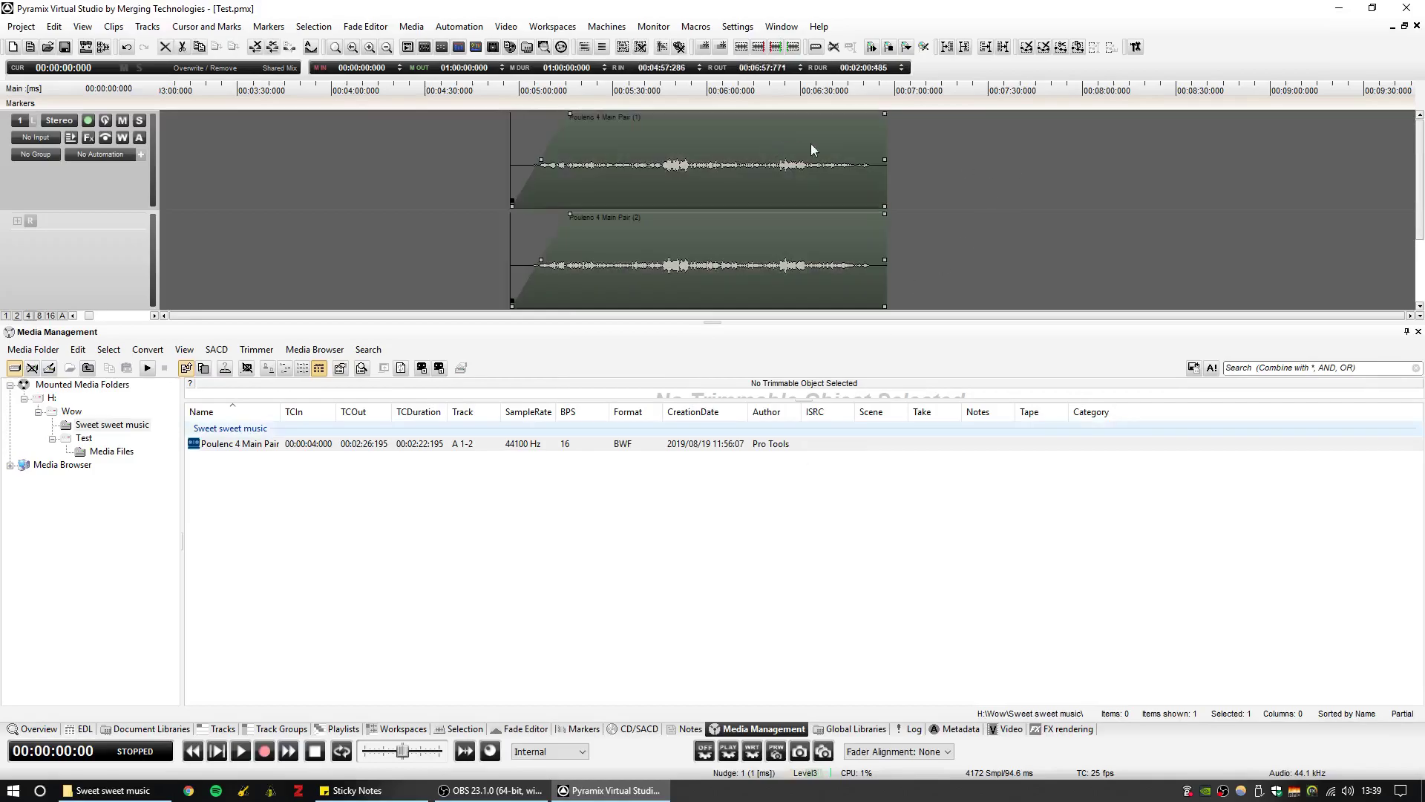
Trim the clip's end to about 00:06:44:848, add a fade-out and deselect the clip
left_click_drag(884, 114, 825, 159)
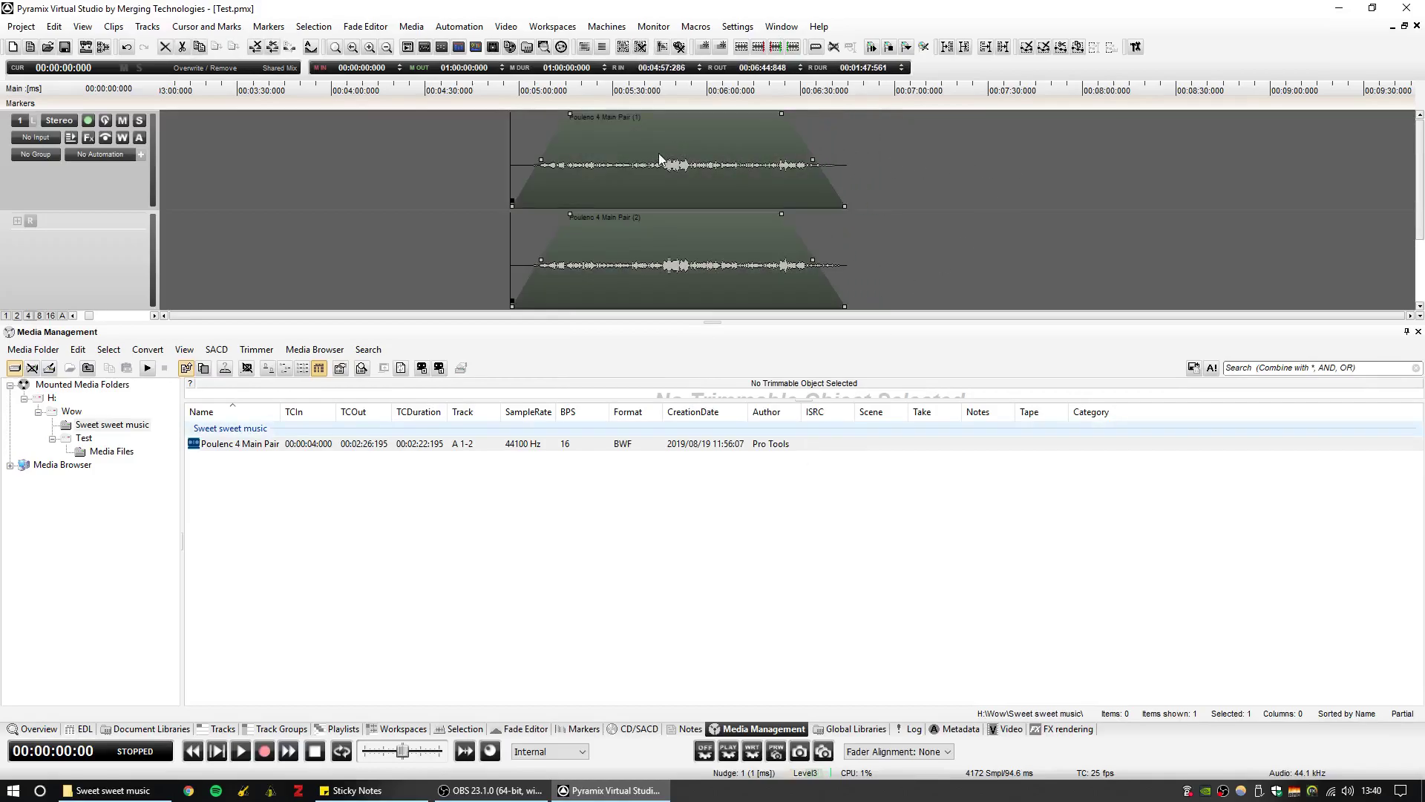
left_click(485, 157)
Place the play cursor near the end of the clip's fade-in, play a few seconds and stop
left_click_drag(558, 91, 584, 91)
key("space")
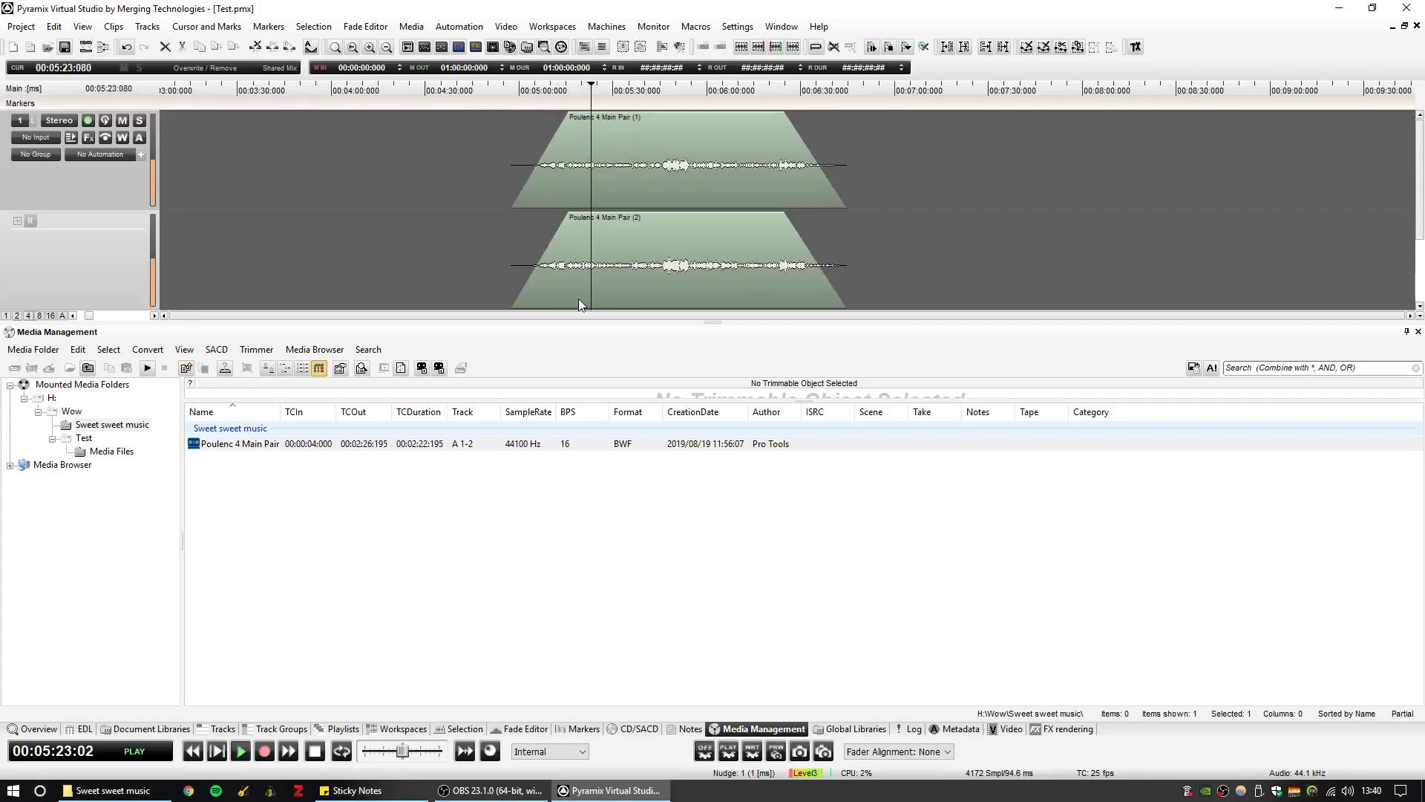
key("space")
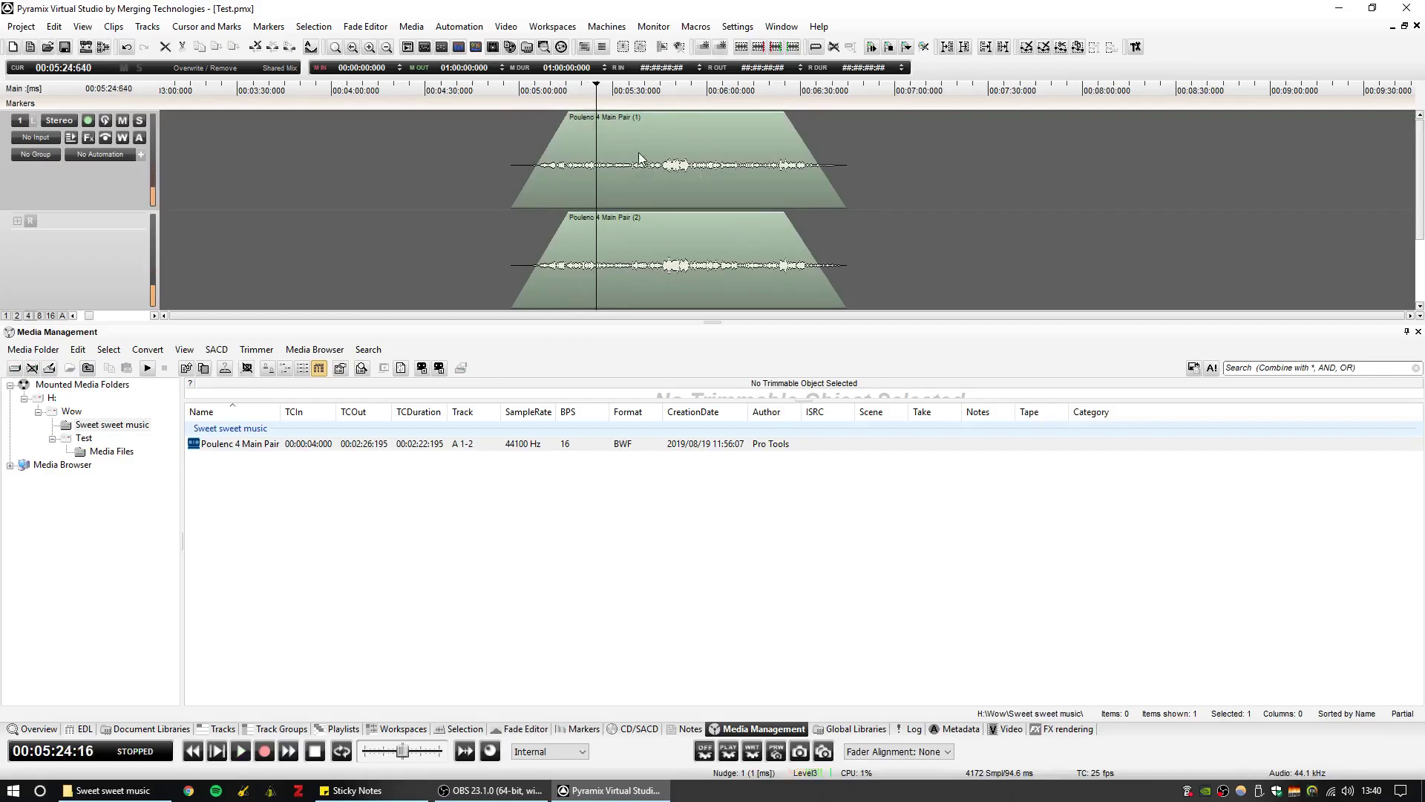
Split the clip at about 00:05:40 and move its second part earlier over the first, starting at about 00:05:29:854
left_click(641, 154)
key("t")
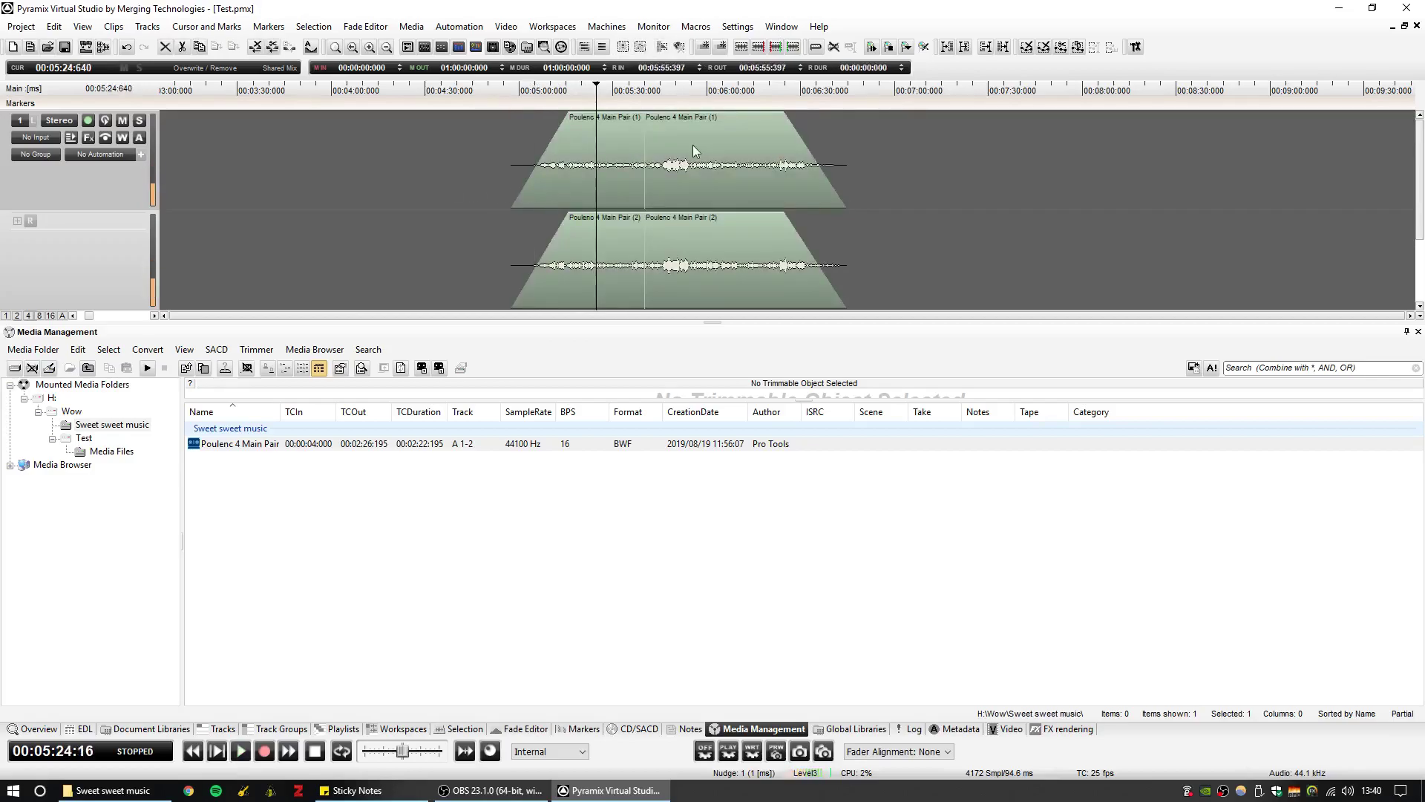
mouse_move(751, 167)
left_mouse_down()
mouse_move(729, 169)
mouse_move(770, 154)
mouse_move(756, 155)
left_mouse_up()
left_click(729, 170)
scroll(617, 135, "up", 4)
scroll(630, 138, "up", 1)
left_click(751, 154)
left_click(558, 144)
left_click(576, 141)
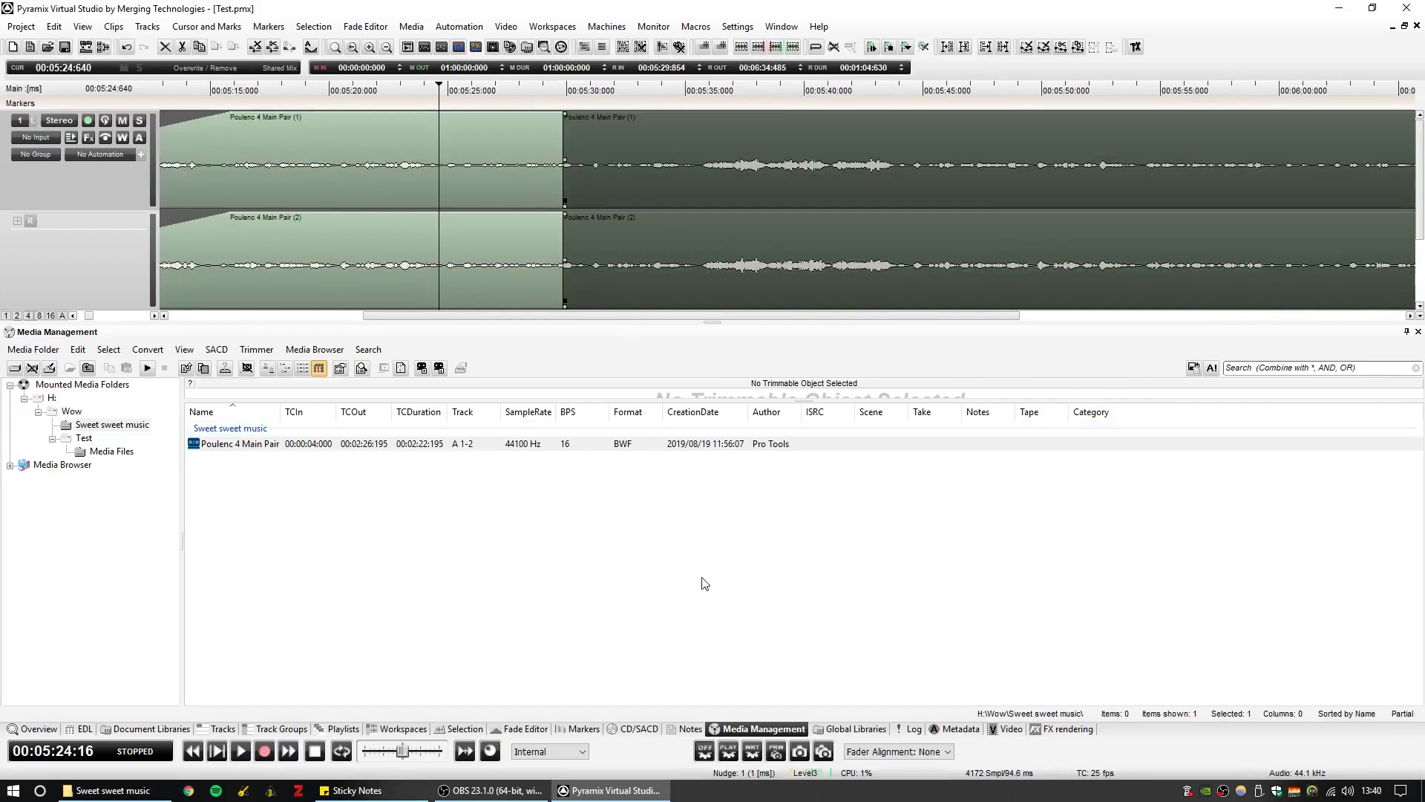
Review the list of available editor tabs
left_click(542, 159)
left_click(569, 156)
left_click(690, 731)
left_click(640, 731)
left_click(754, 730)
left_click(83, 27)
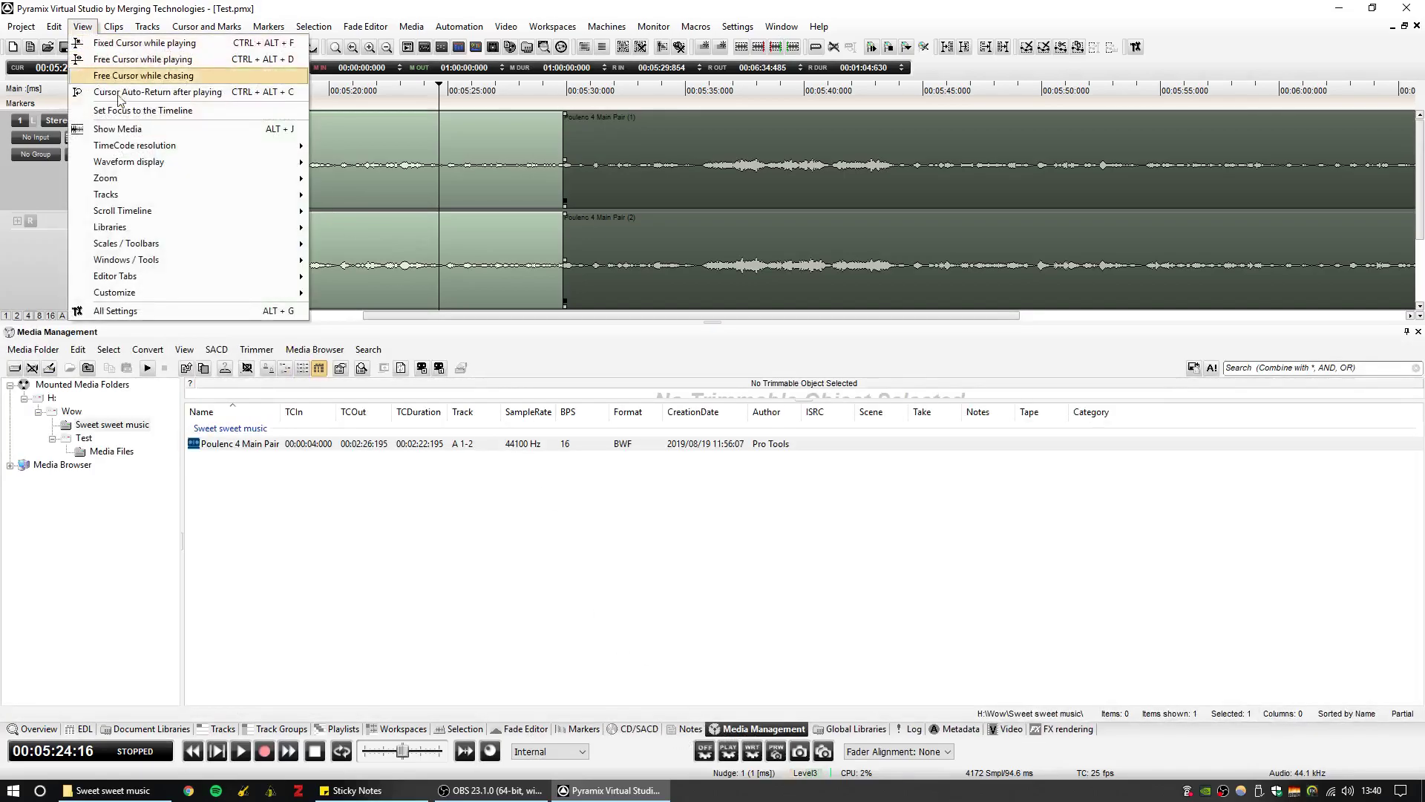
mouse_move(143, 272)
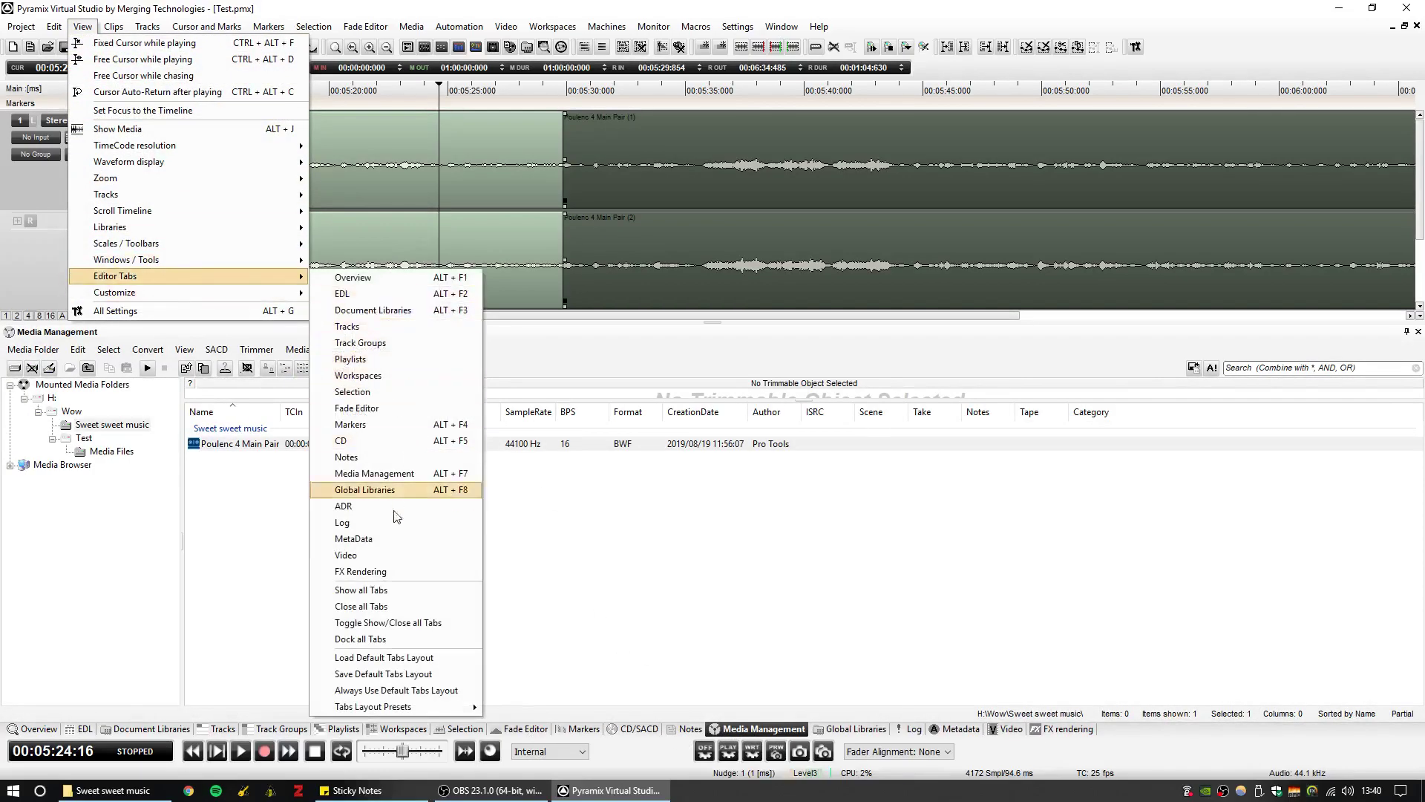
left_click(662, 555)
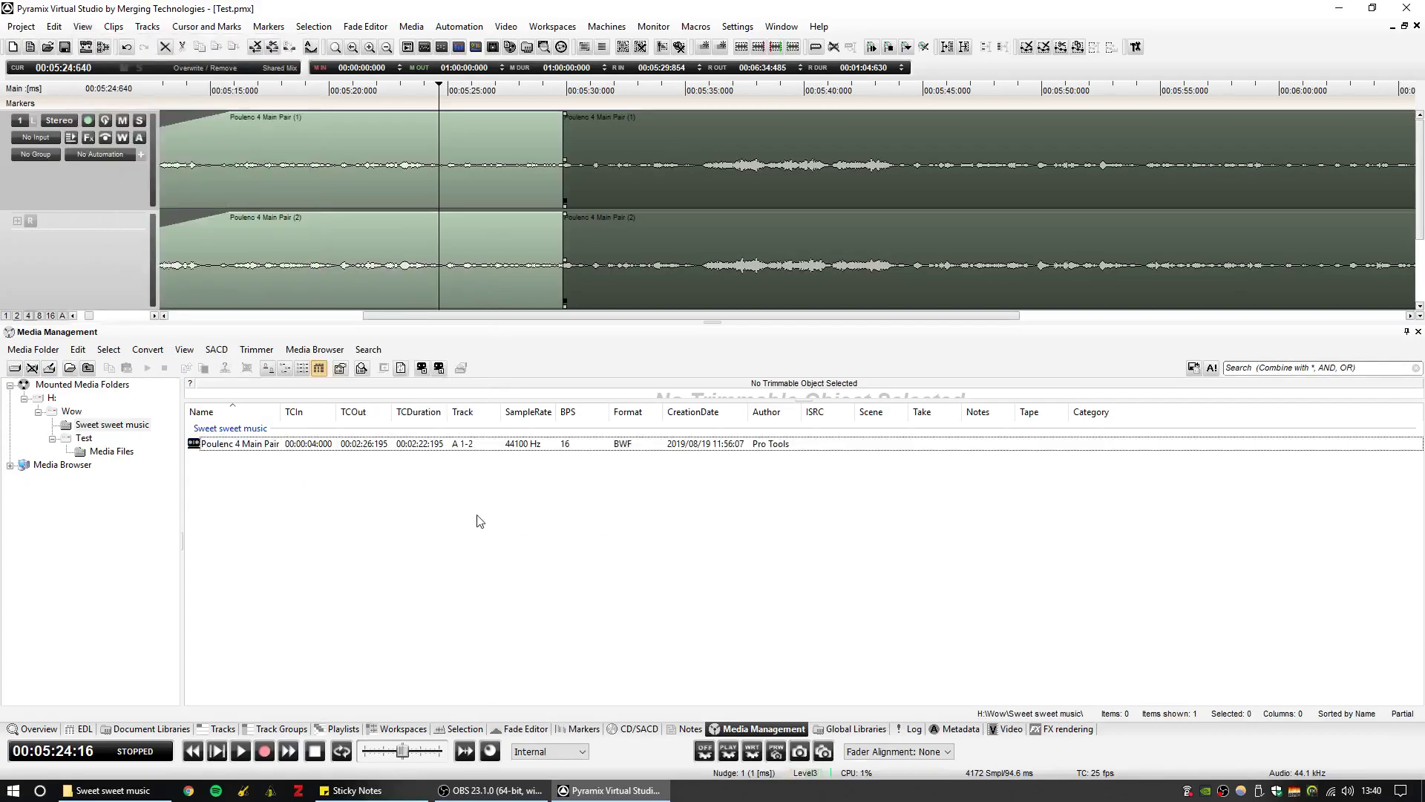
Open the Fade Editor for the cut between the two clips and undock it as a large floating window
left_click(592, 187)
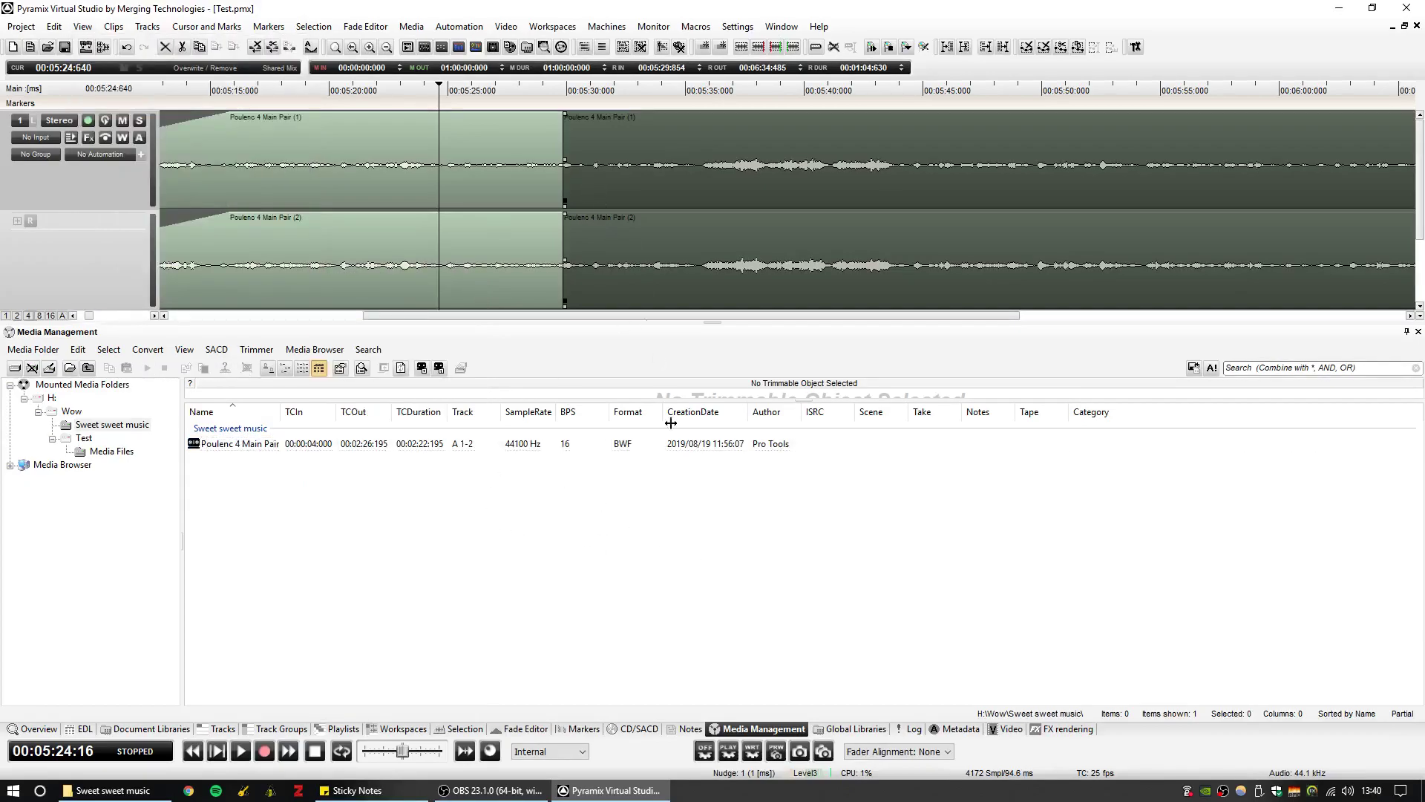
left_click(526, 729)
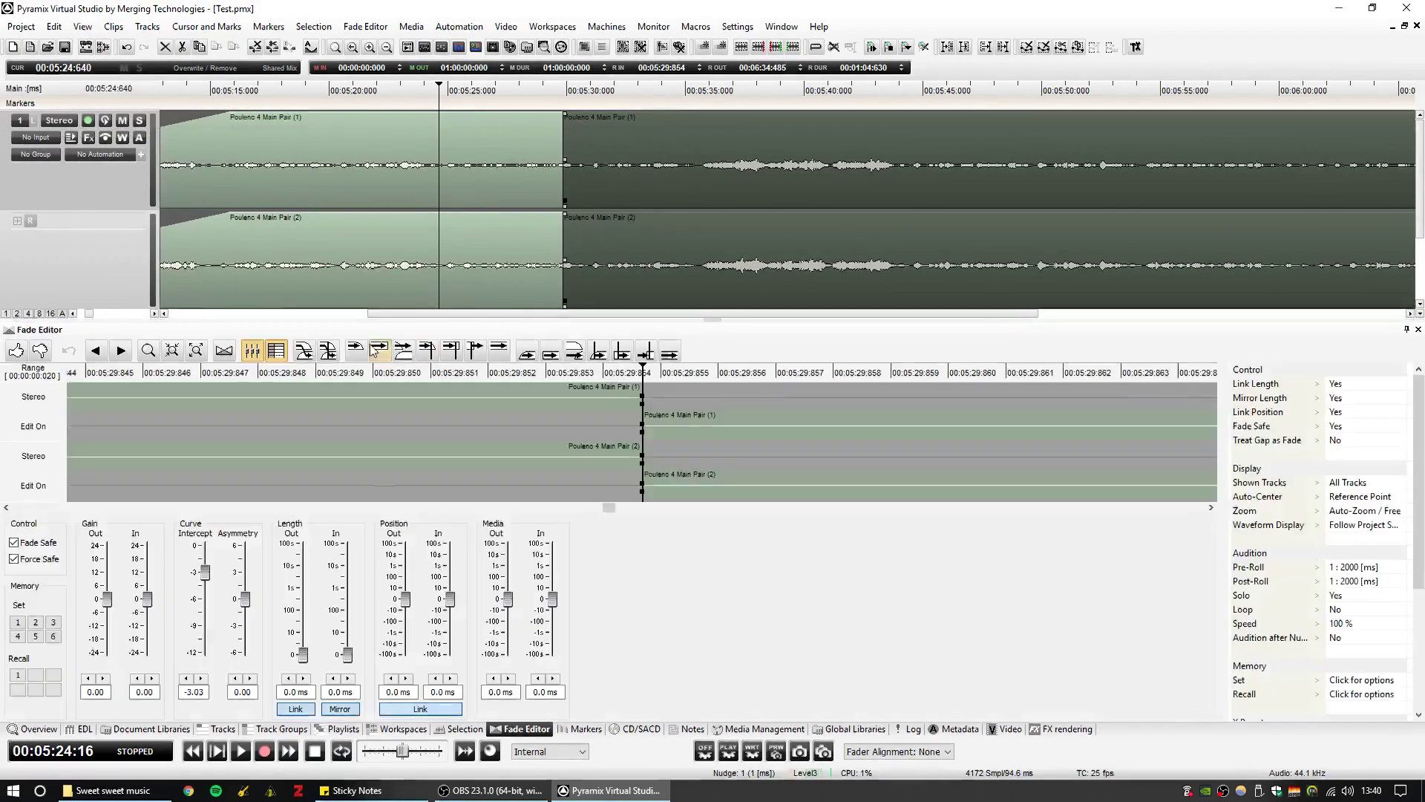
left_click_drag(29, 331, 35, 23)
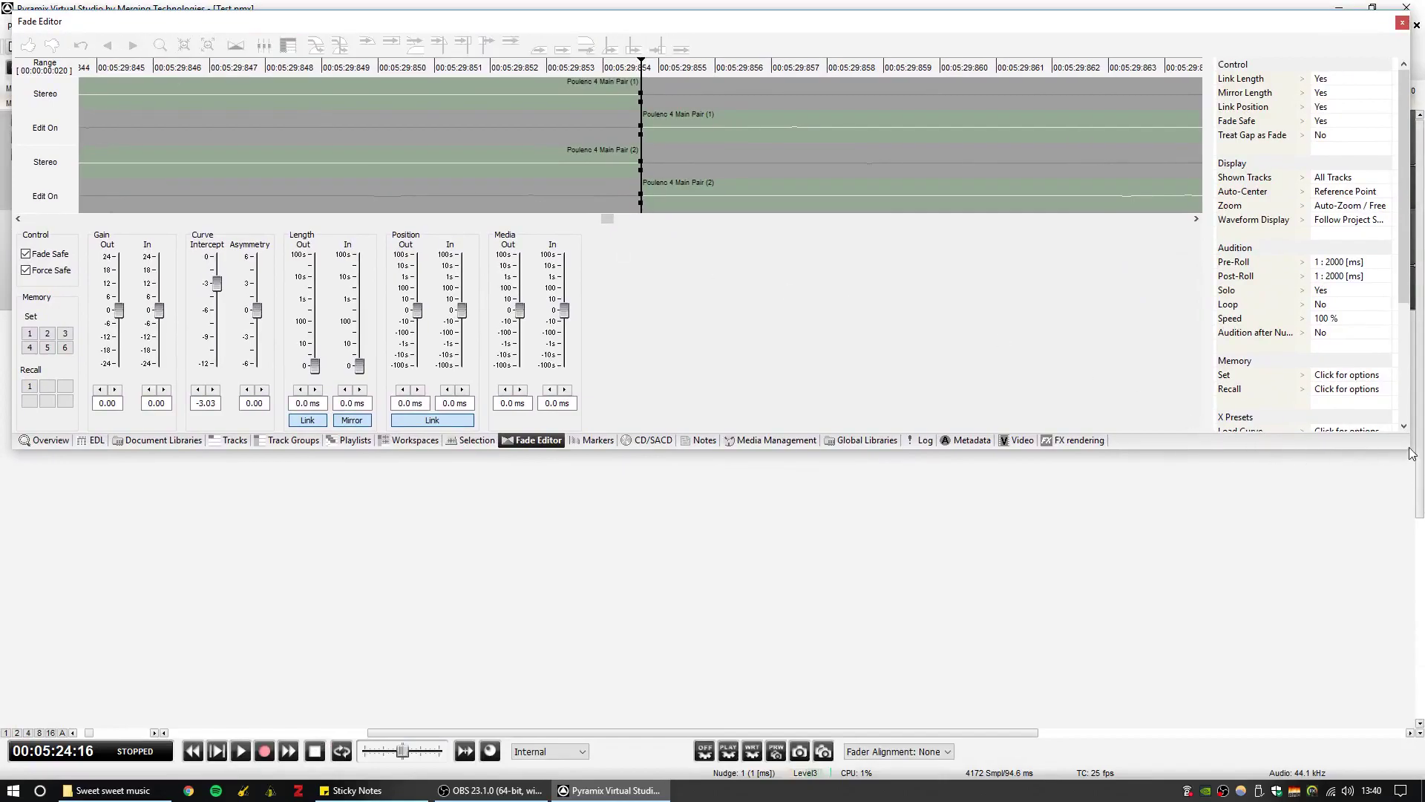
left_click_drag(1410, 450, 1417, 753)
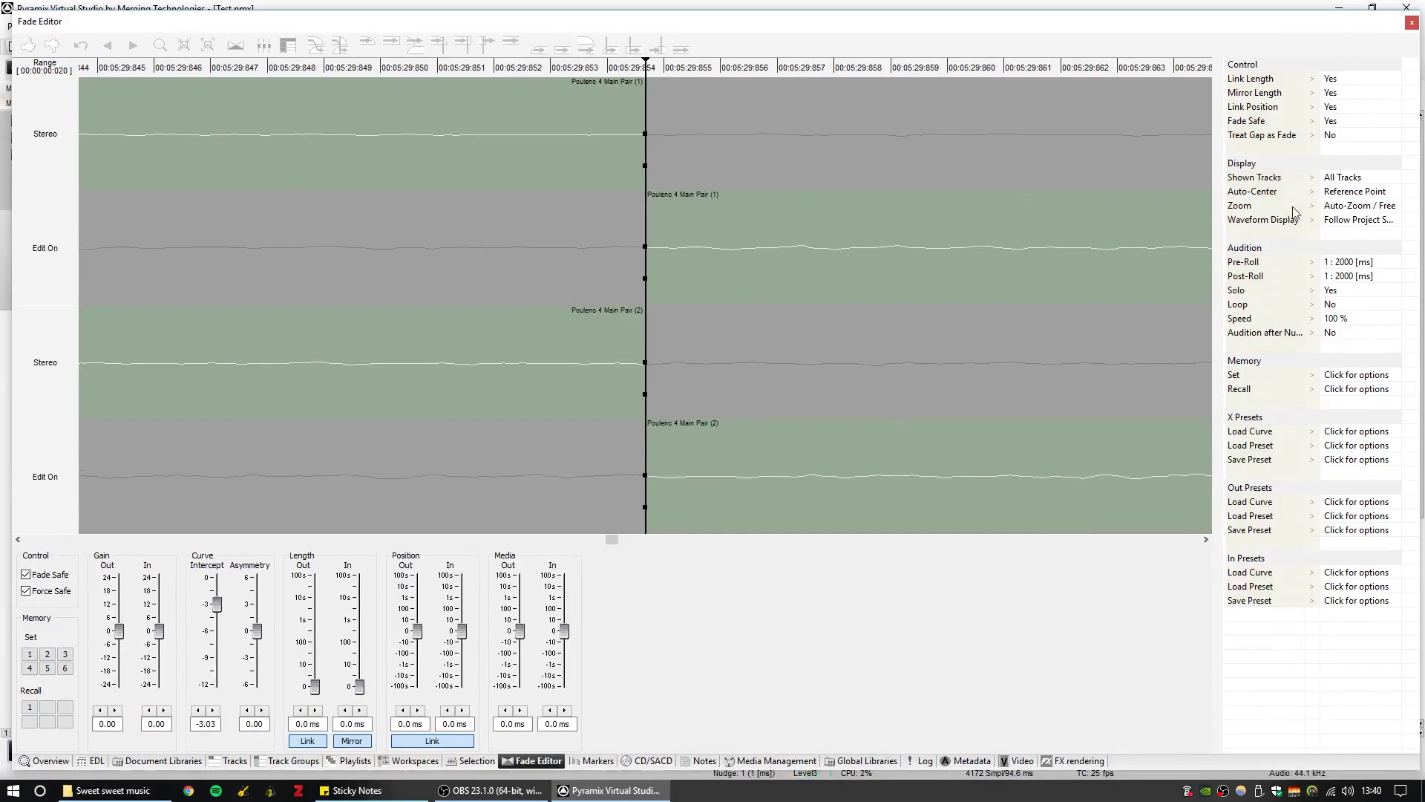
Limit the Fade Editor's shown tracks to 1 Track and magnify the waveforms' amplitude
left_click(1338, 180)
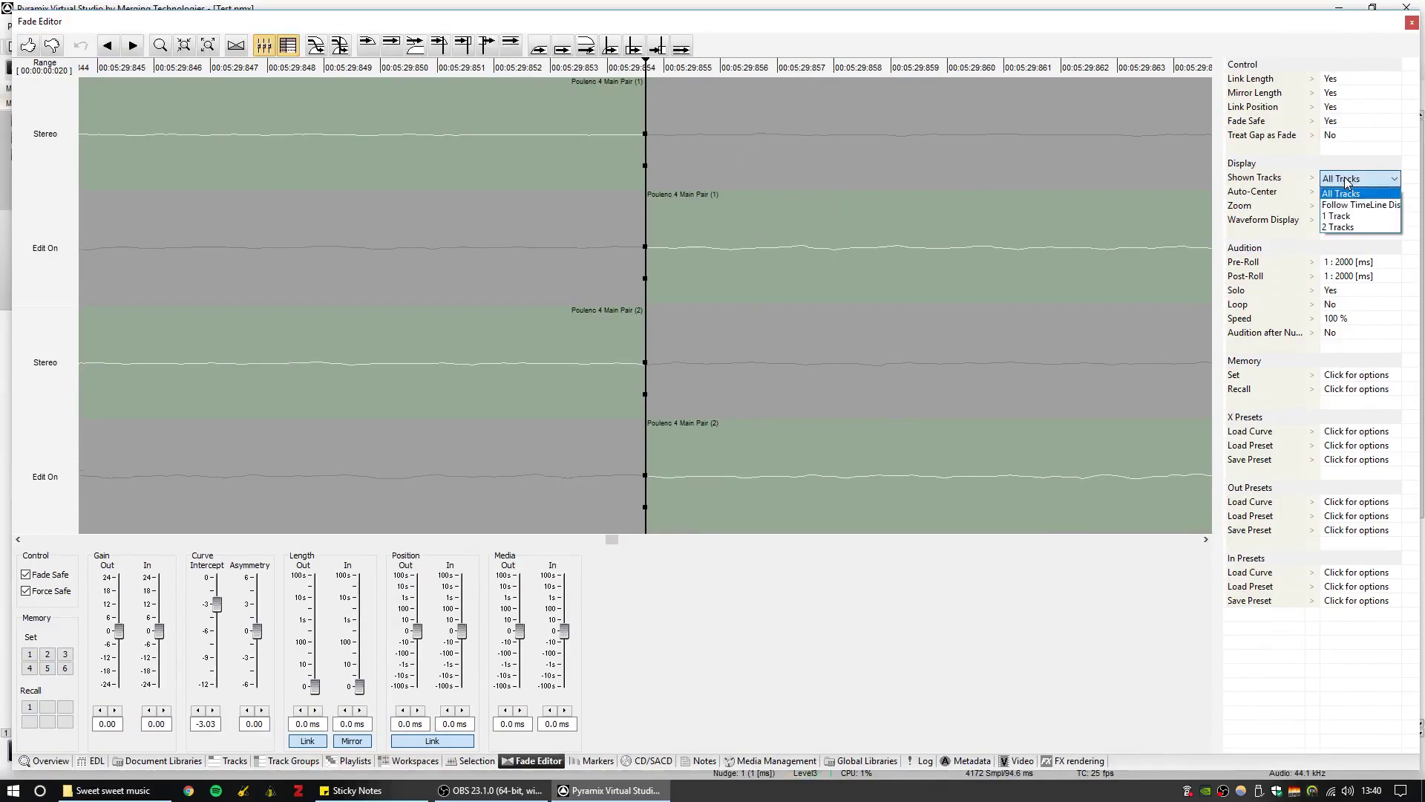
left_click(1347, 210)
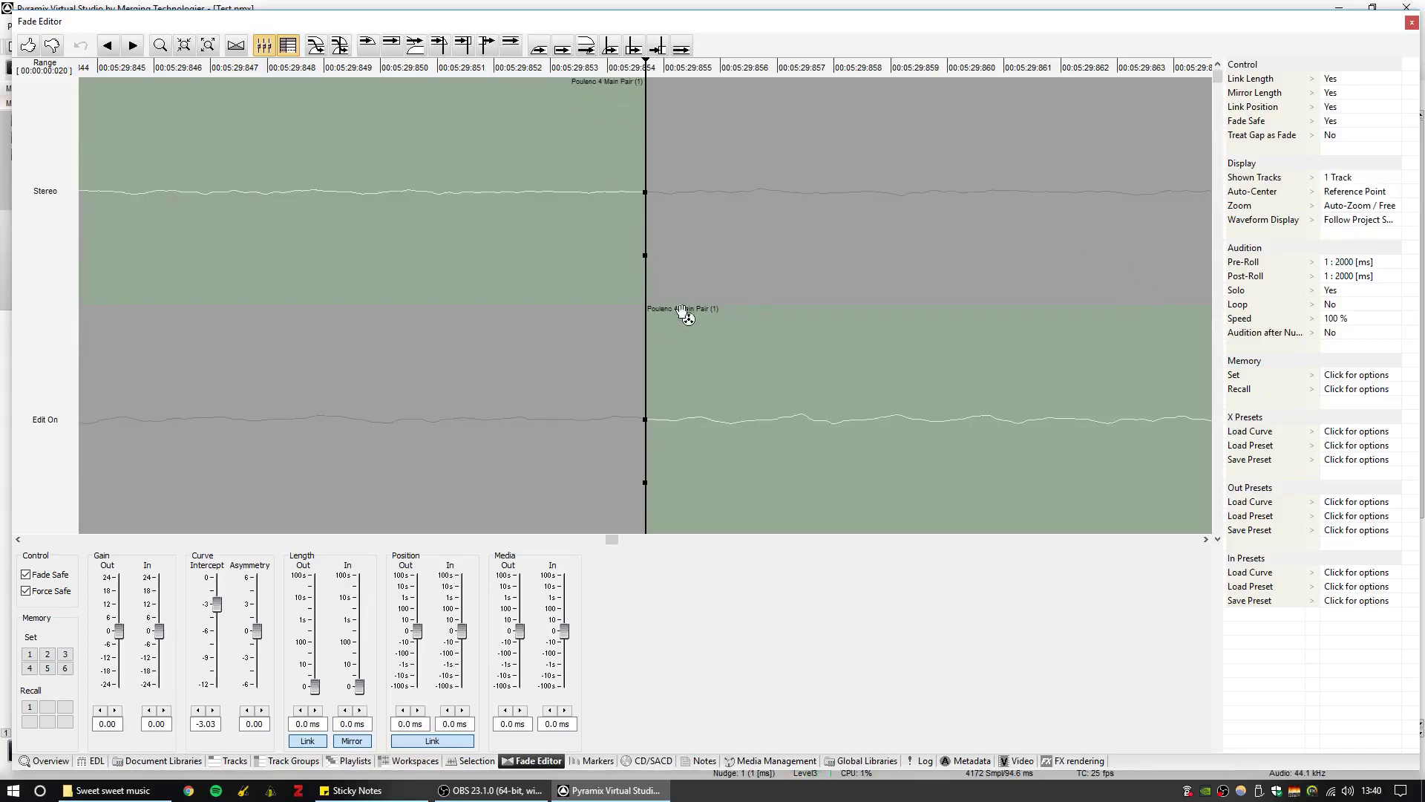
left_click(763, 380)
left_click_drag(860, 373, 858, 328)
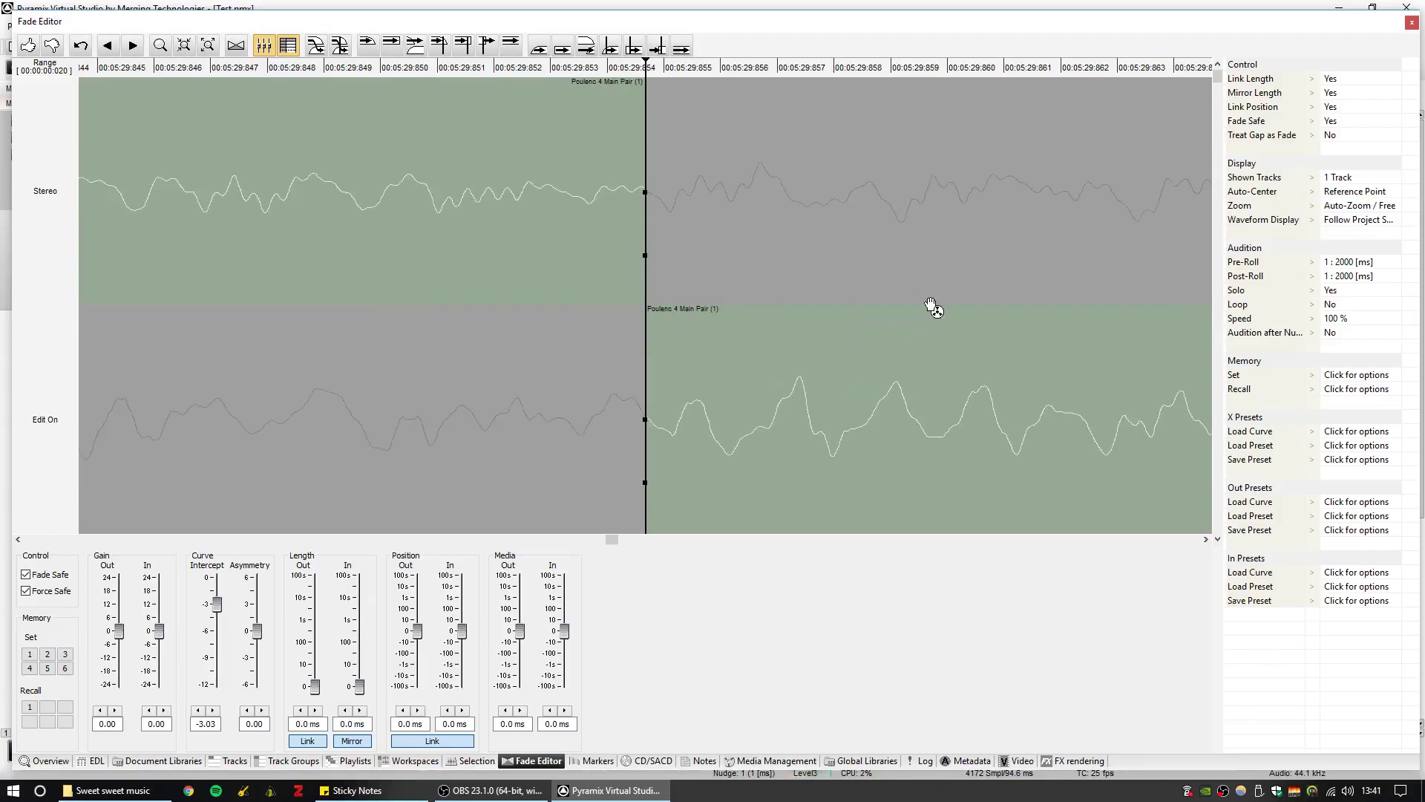
Slide the outgoing and incoming waveforms around the edit point in the Fade Editor to line up the cut
mouse_move(767, 218)
left_mouse_down()
mouse_move(738, 214)
mouse_move(760, 219)
left_mouse_up()
mouse_move(745, 438)
left_mouse_down()
mouse_move(696, 423)
mouse_move(750, 424)
left_mouse_up()
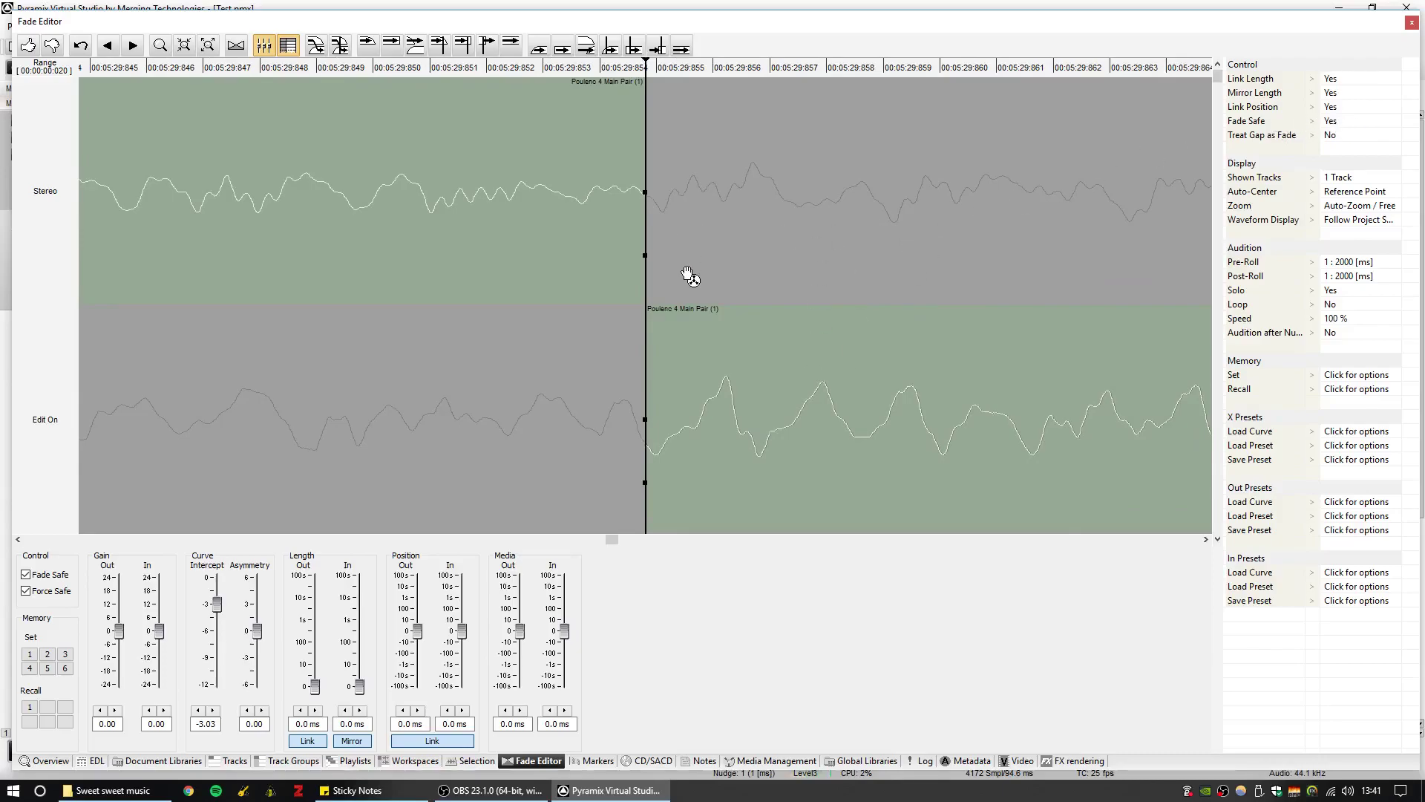
left_click_drag(665, 229, 725, 231)
left_click_drag(887, 416, 764, 249)
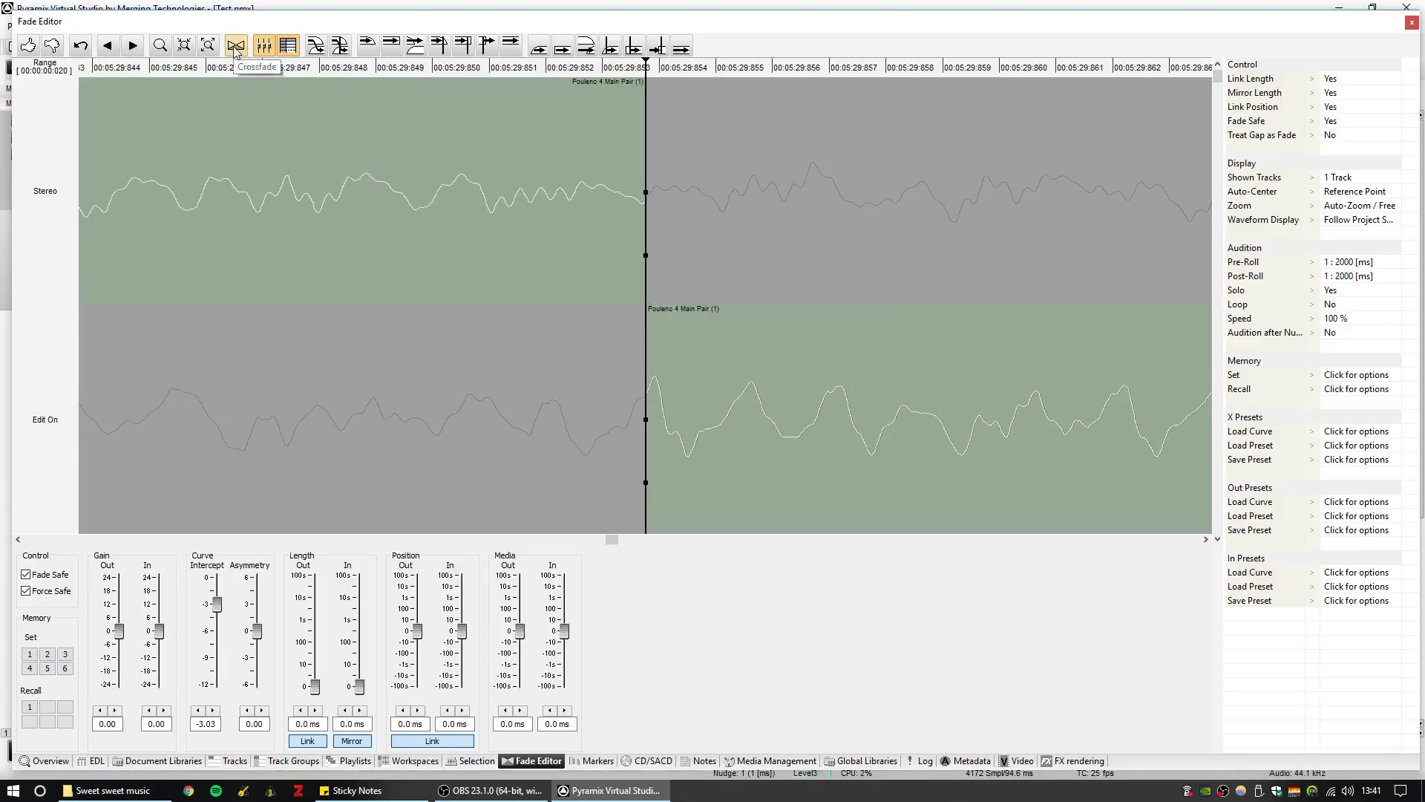
Apply a crossfade with 5.0 ms fade lengths at the edit point, and toggle the Fade Editor's sliders and settings list off and on
left_click(235, 46)
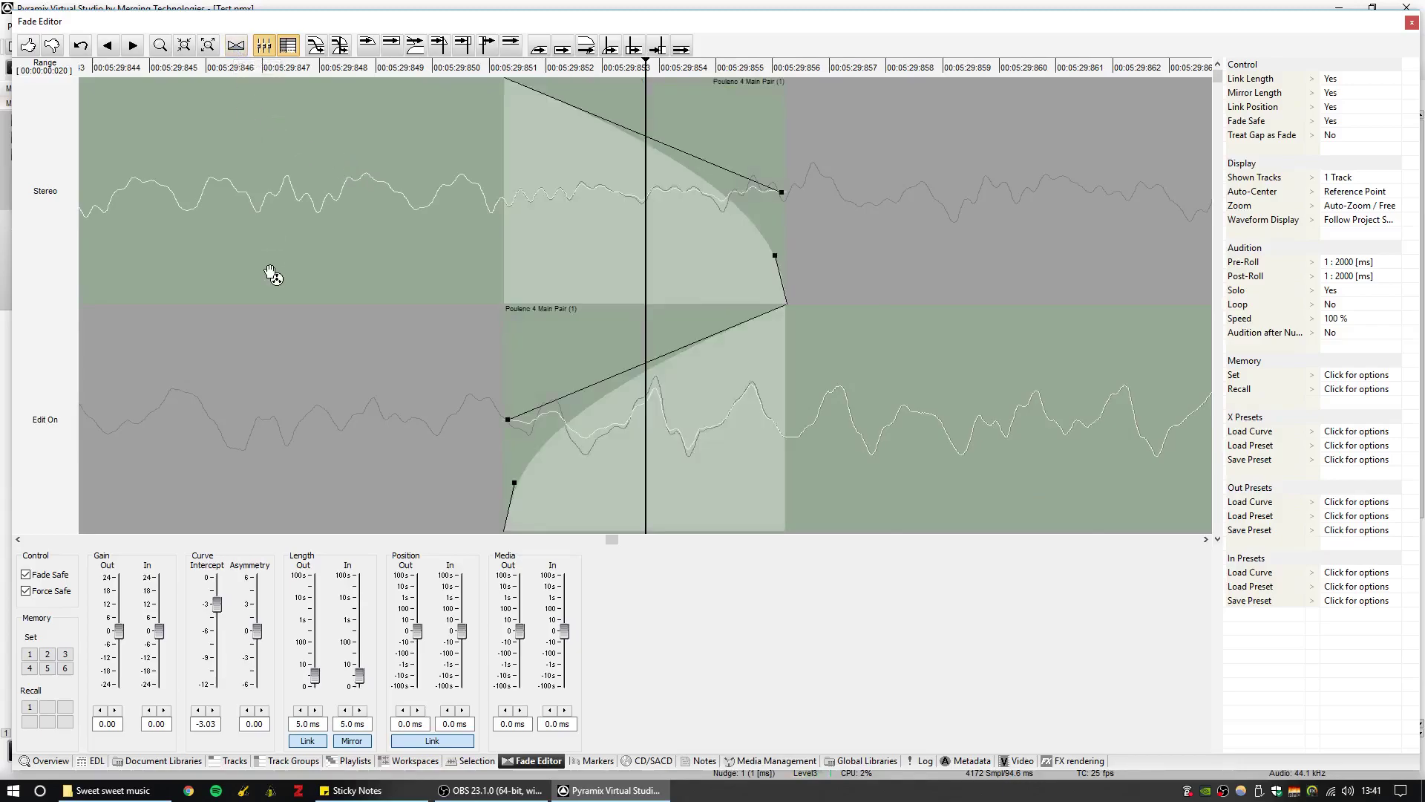
left_click(264, 46)
left_click(288, 49)
left_click(288, 48)
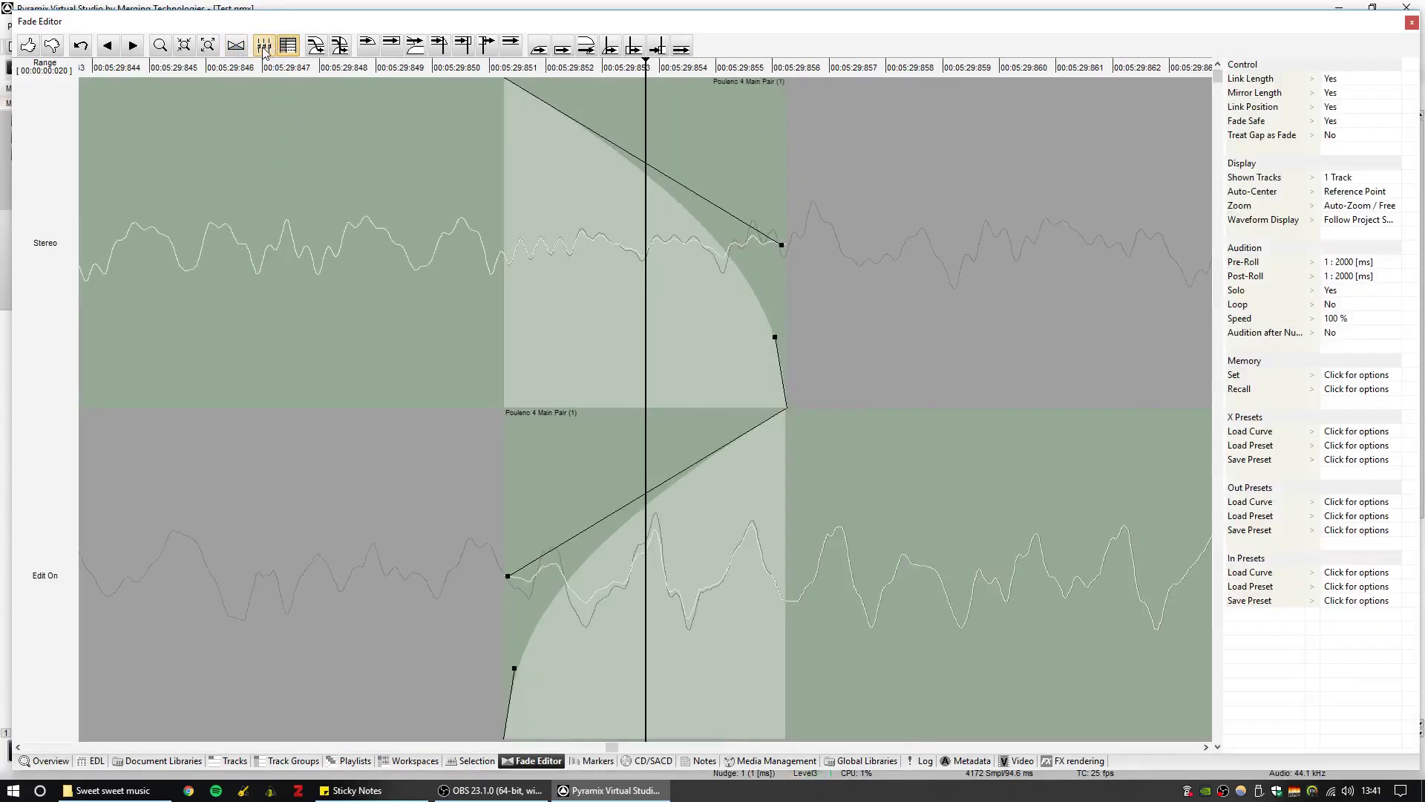
left_click(264, 46)
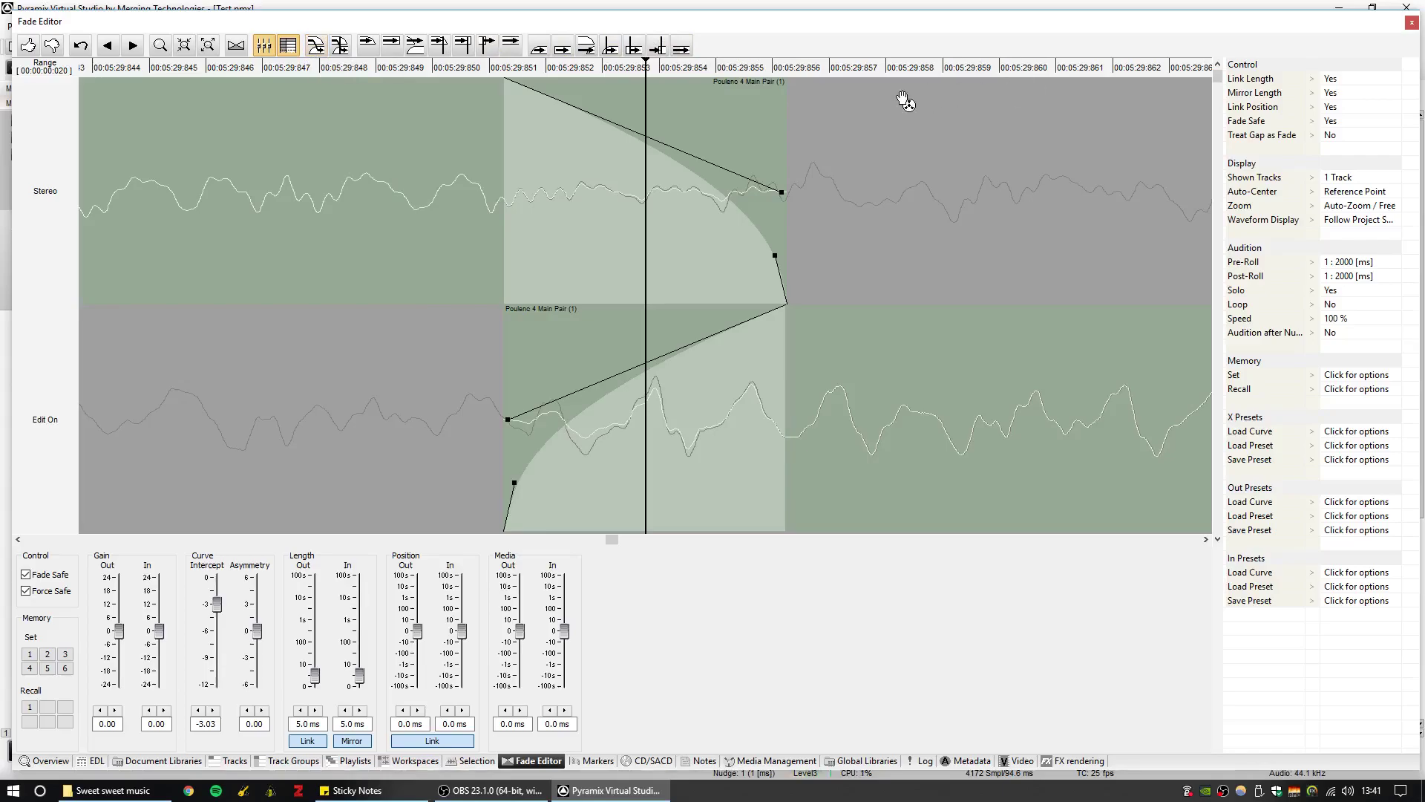
Shift the outgoing and incoming clips' media against each other under the crossfade to refine the edit
left_click_drag(987, 223, 1040, 231)
left_click_drag(1024, 386, 935, 375)
mouse_move(953, 224)
left_mouse_down()
mouse_move(849, 223)
mouse_move(964, 215)
left_mouse_up()
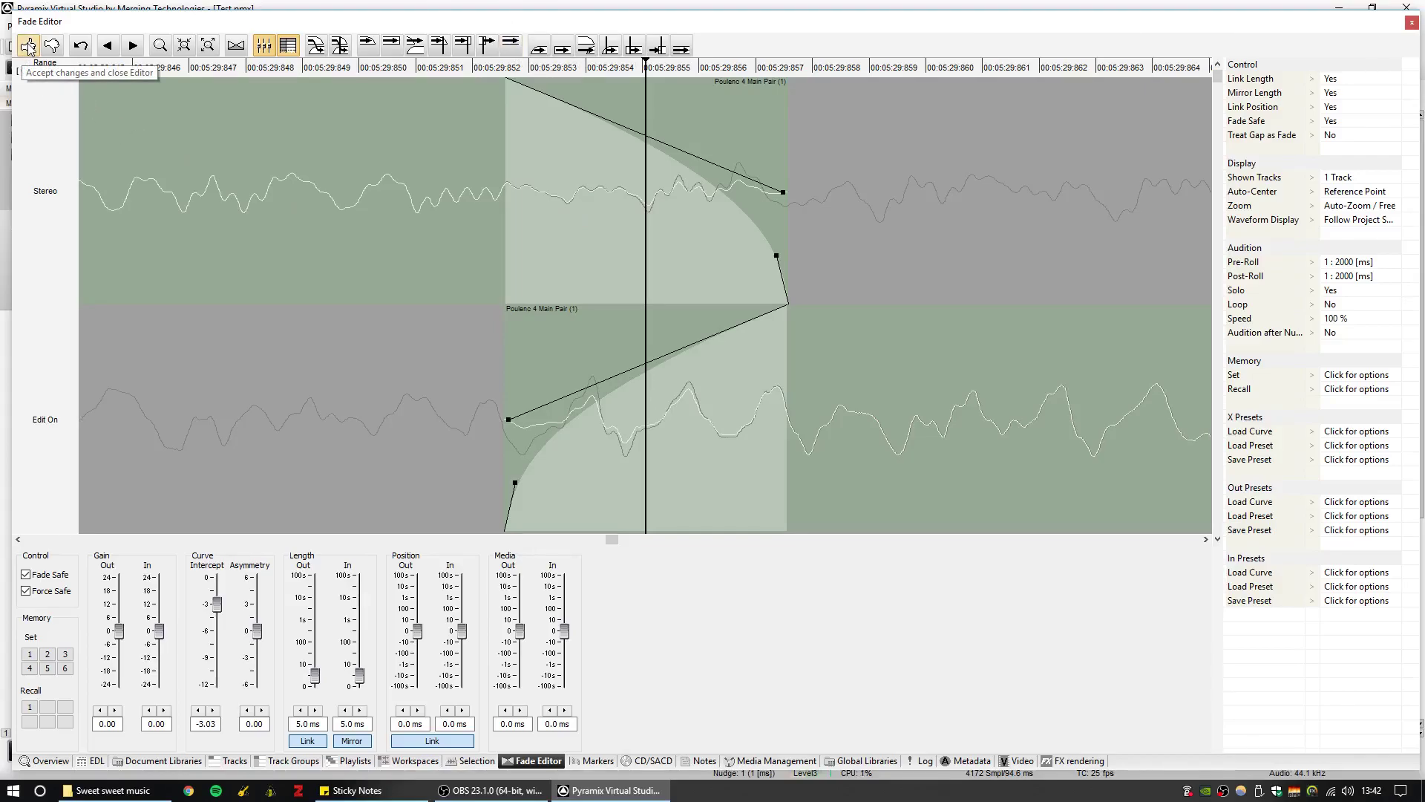
Dock the Fade Editor below the timeline again and reject the fade changes
left_click_drag(716, 23, 714, 727)
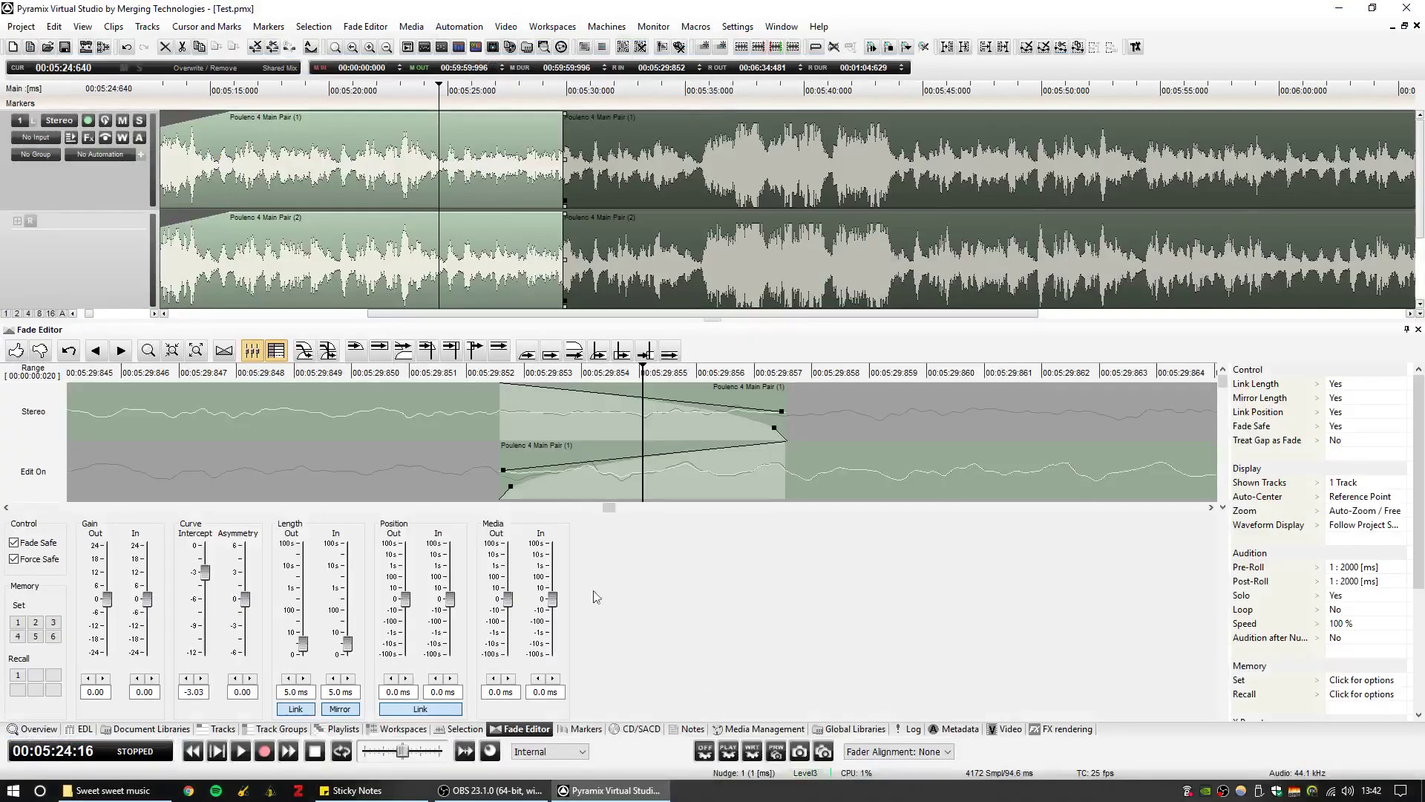
left_click(40, 350)
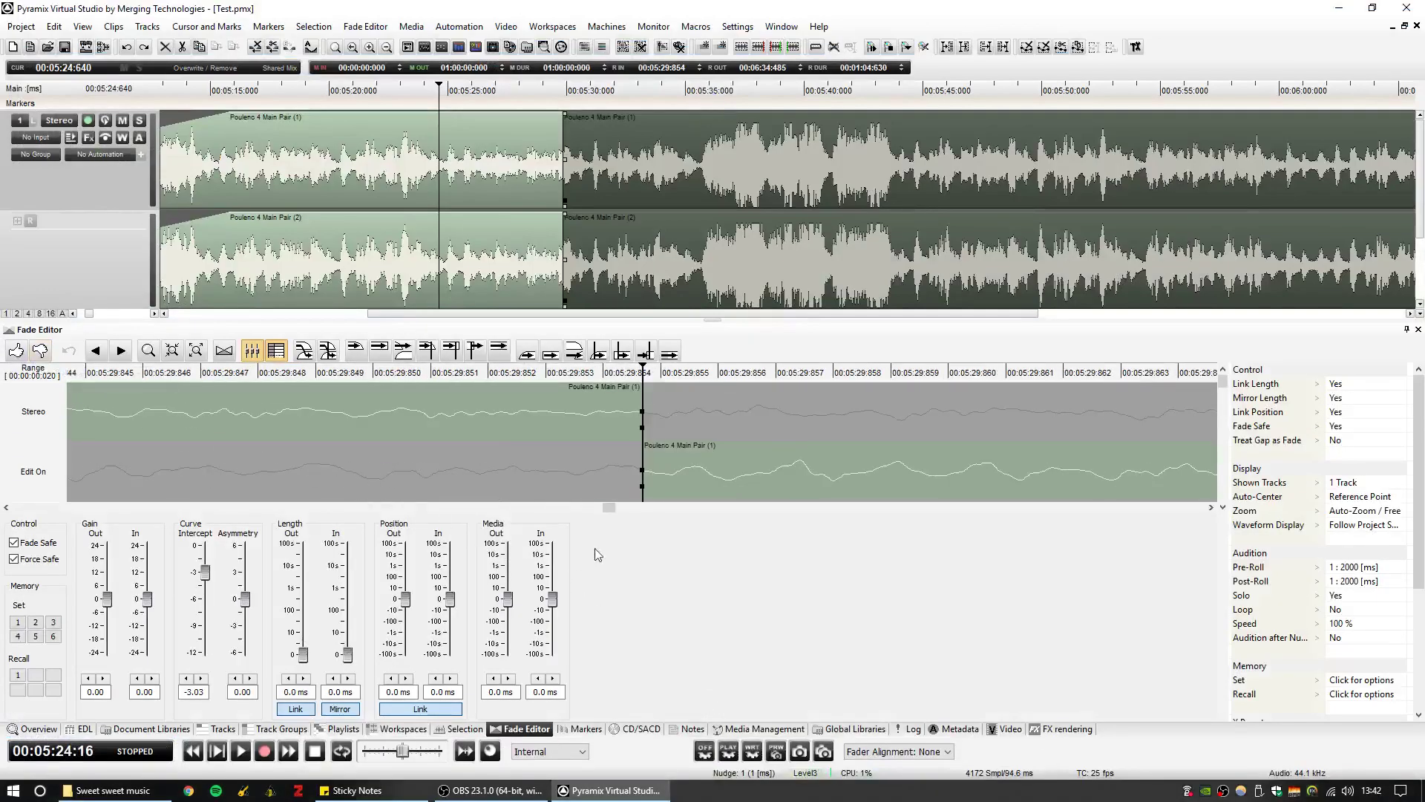
Open the CD/SACD editor, show the whole recording in the timeline and deselect the clips
left_click(475, 730)
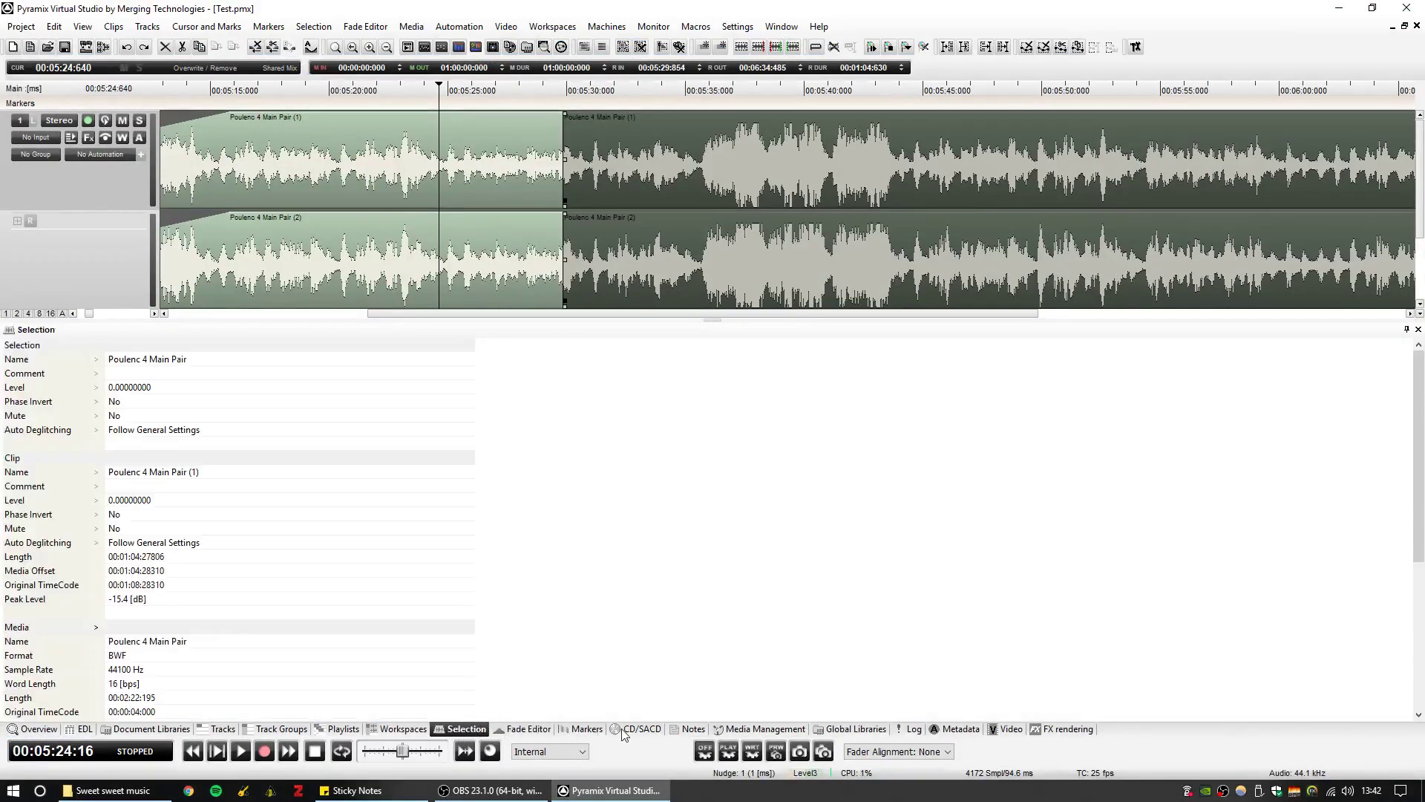
left_click(635, 729)
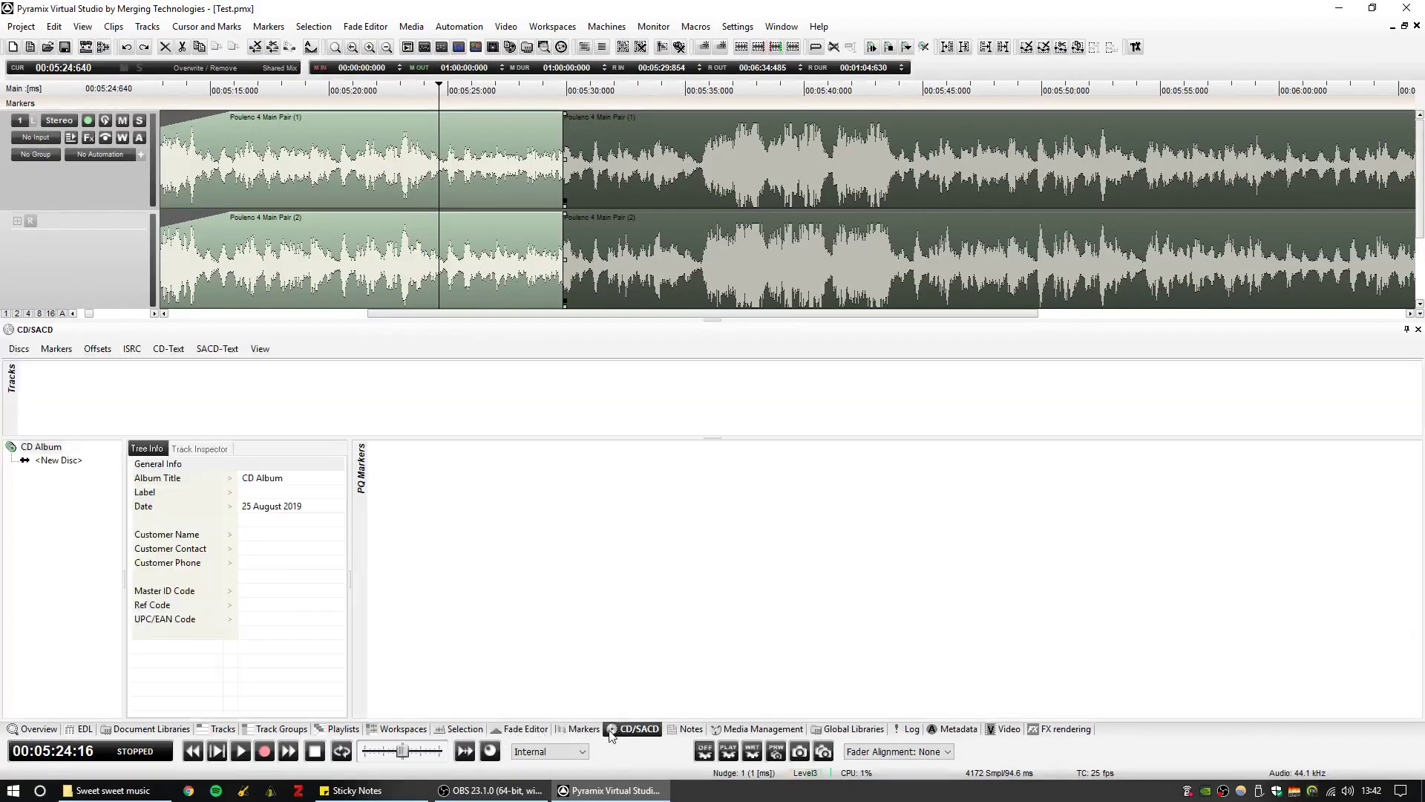
left_click(598, 729)
left_click(616, 731)
scroll(567, 185, "down", 2)
left_click(471, 163)
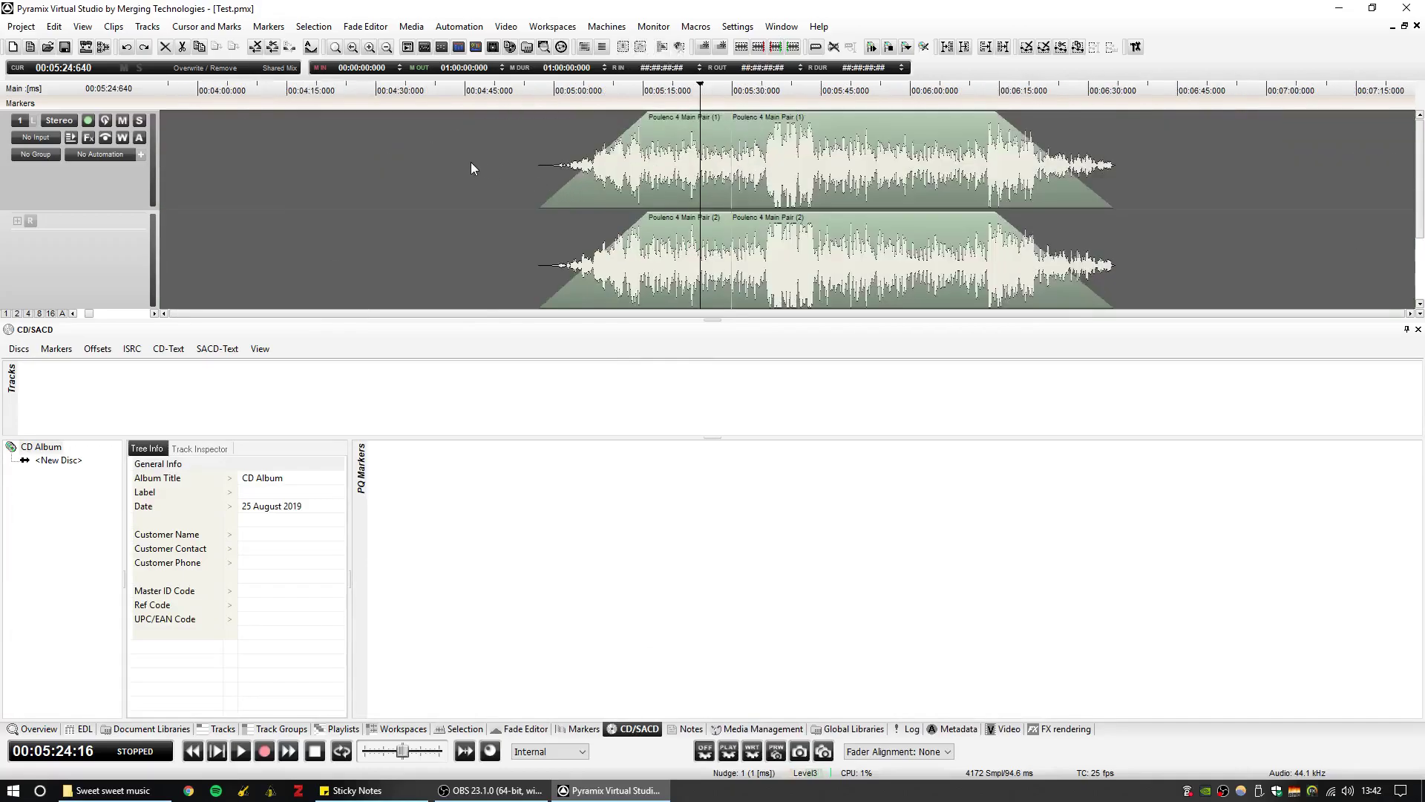
left_click(584, 173)
left_click(425, 173)
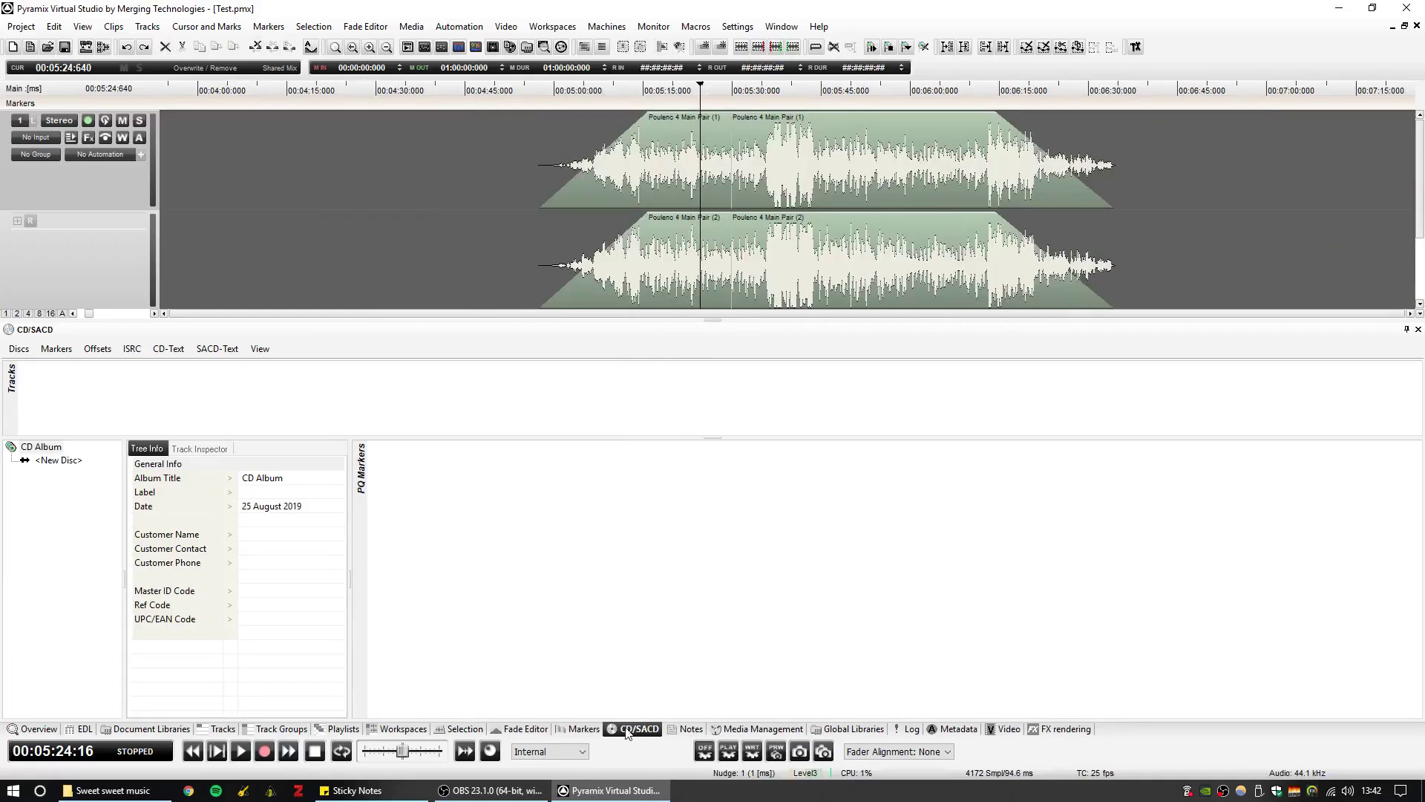
left_click(83, 26)
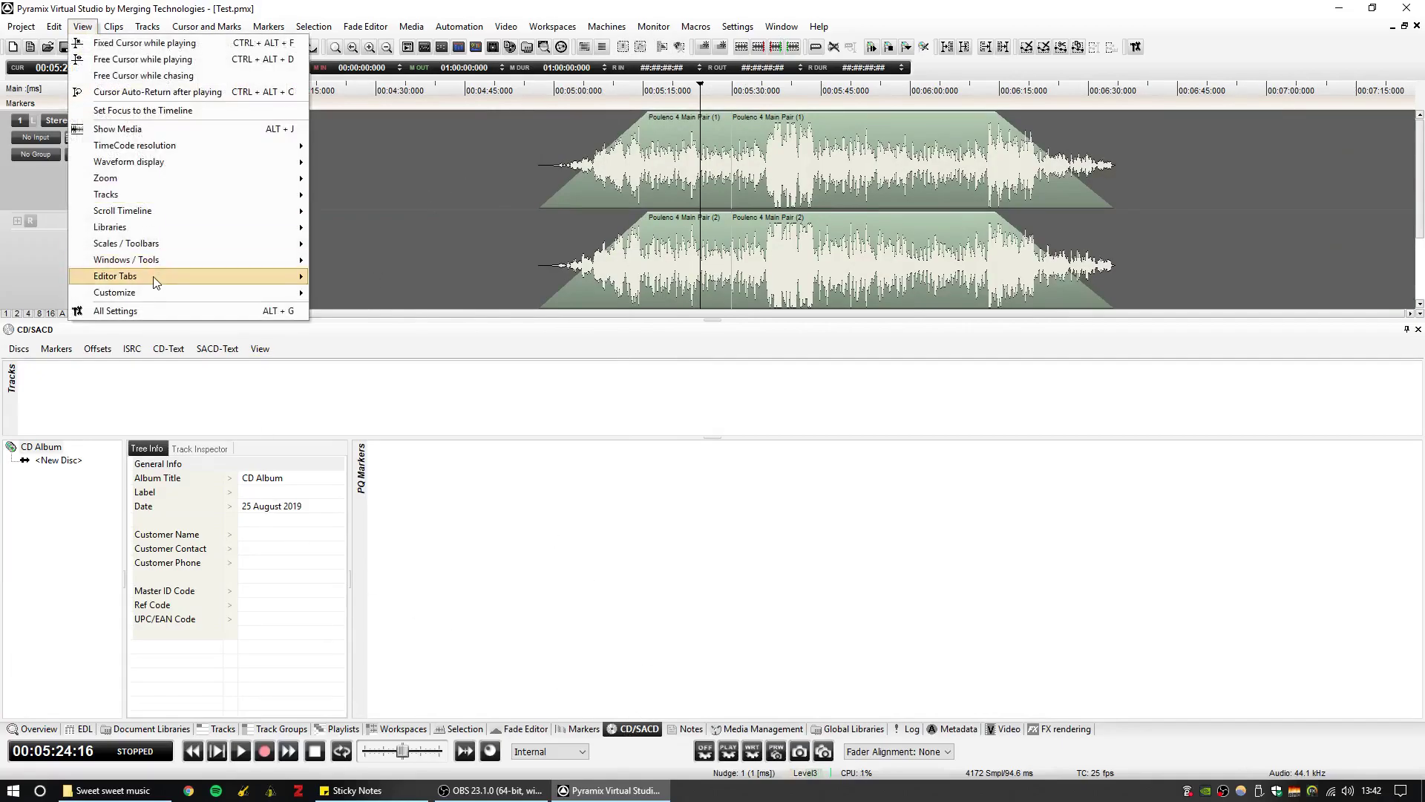
mouse_move(223, 292)
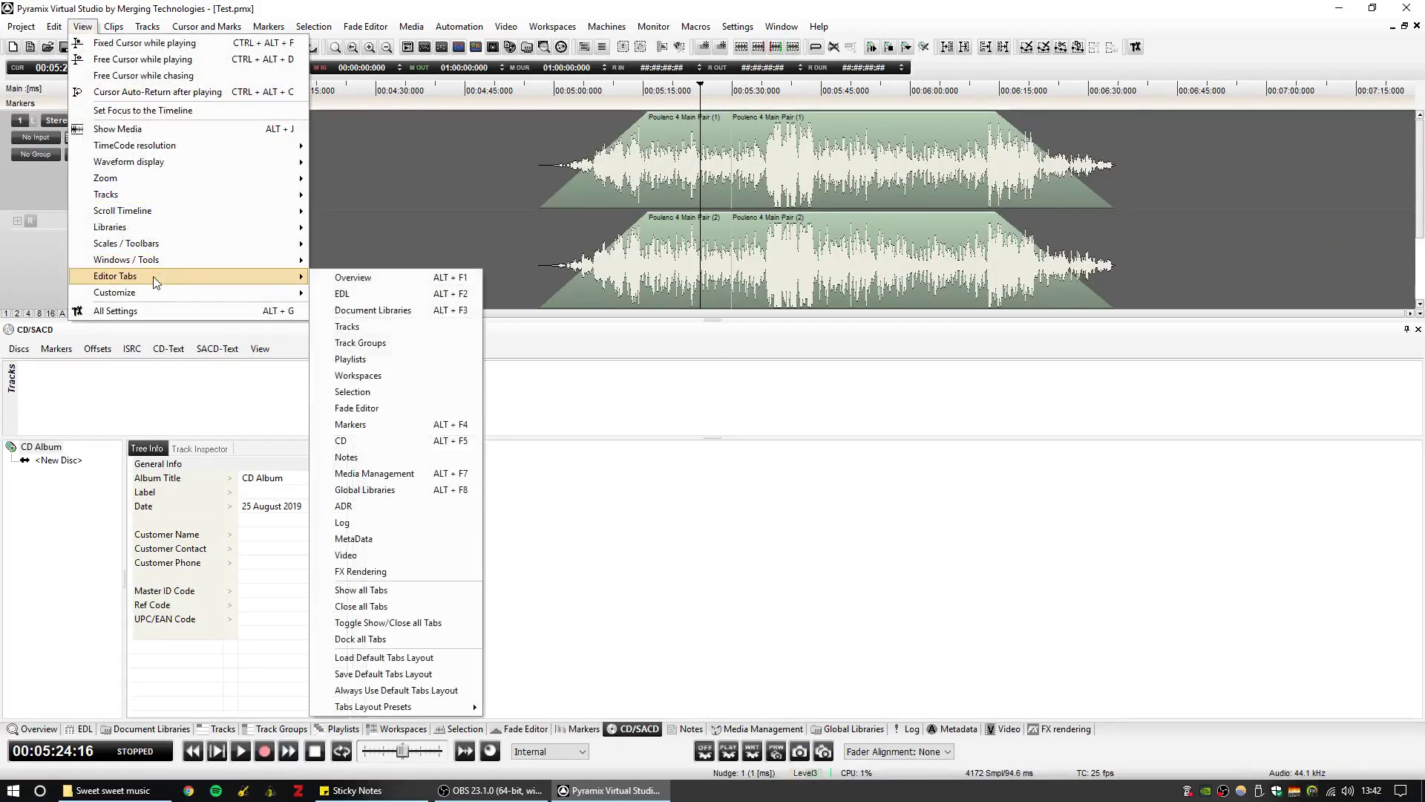
left_click(380, 448)
Create a new disc in the CD Album and enlarge the CD track list area
left_click(62, 461)
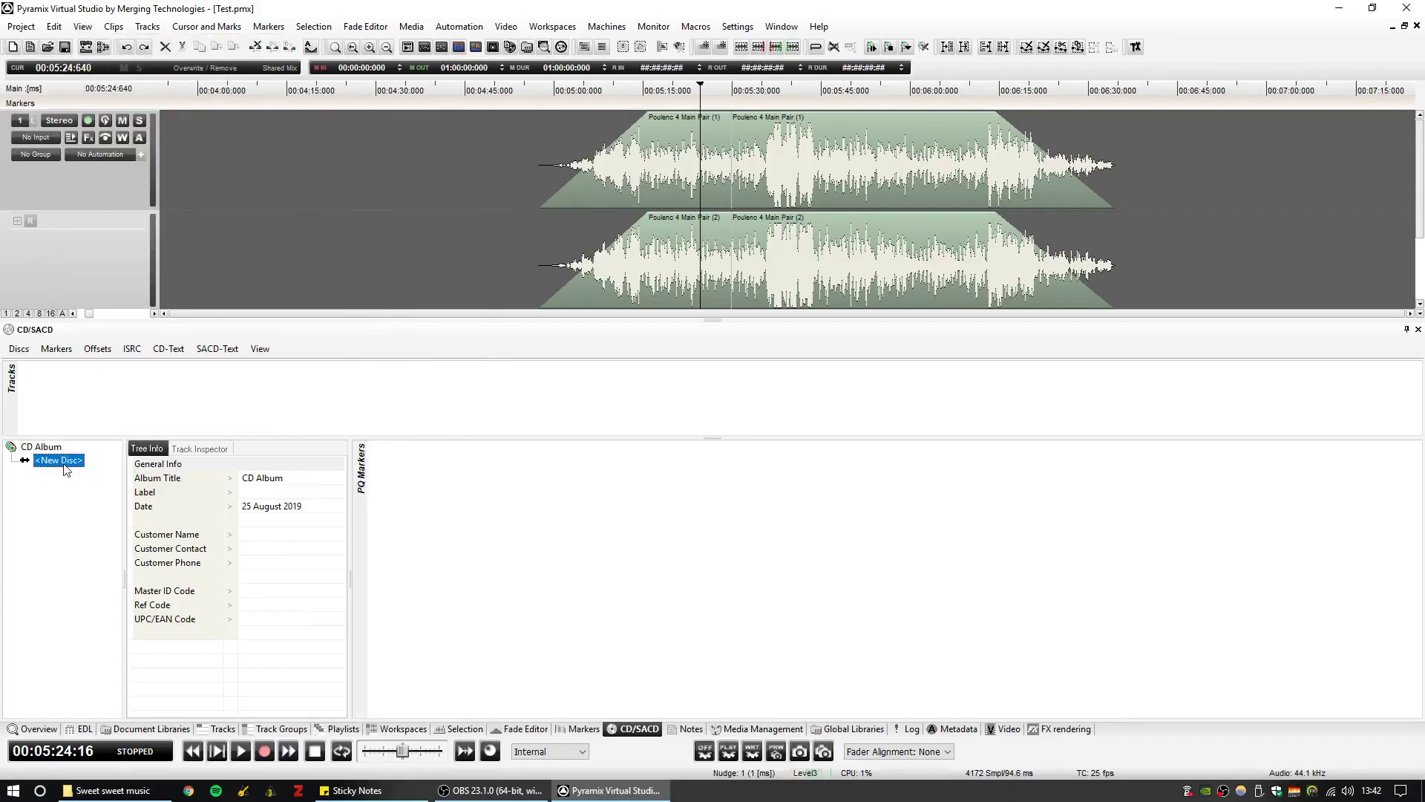
left_click(677, 418)
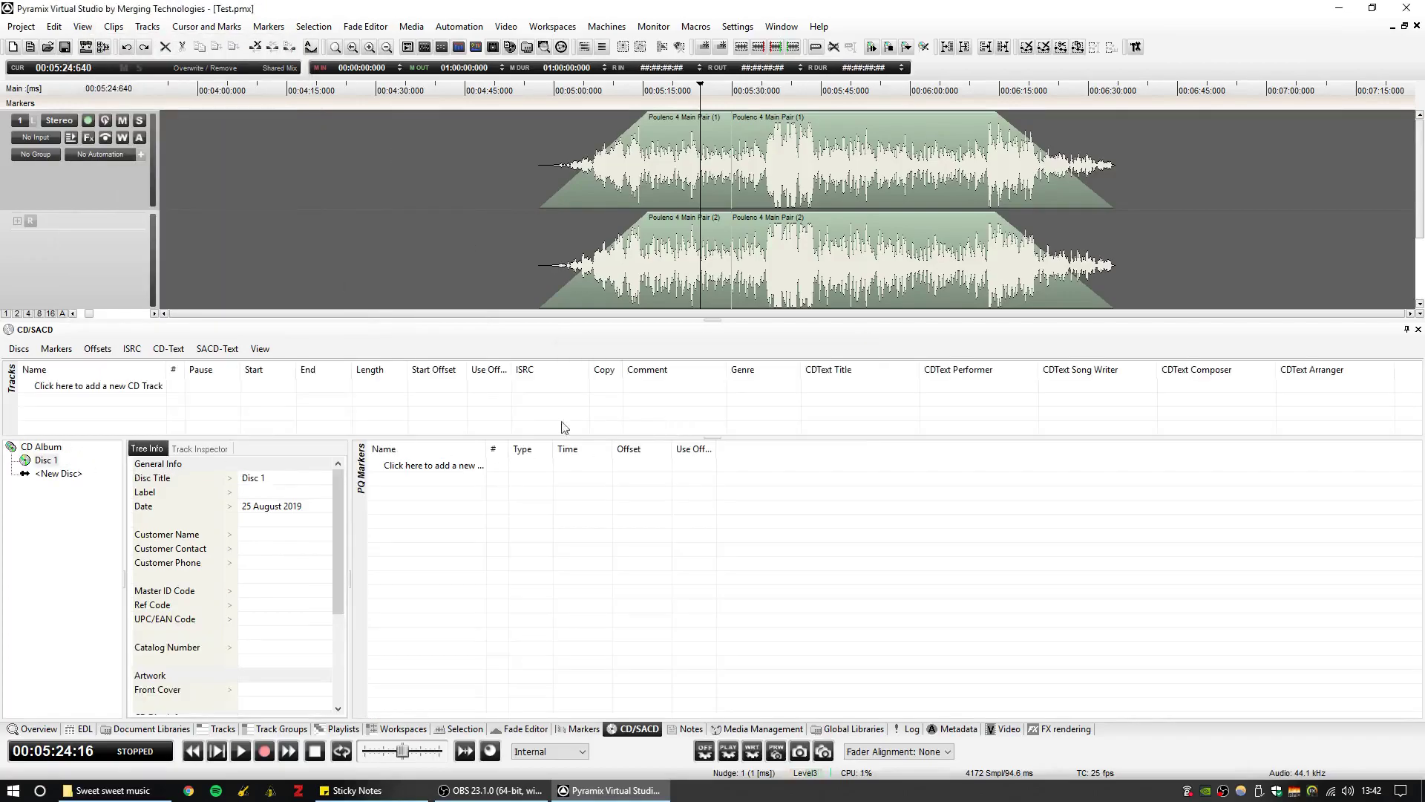
left_click_drag(139, 437, 143, 515)
left_click_drag(264, 514, 256, 473)
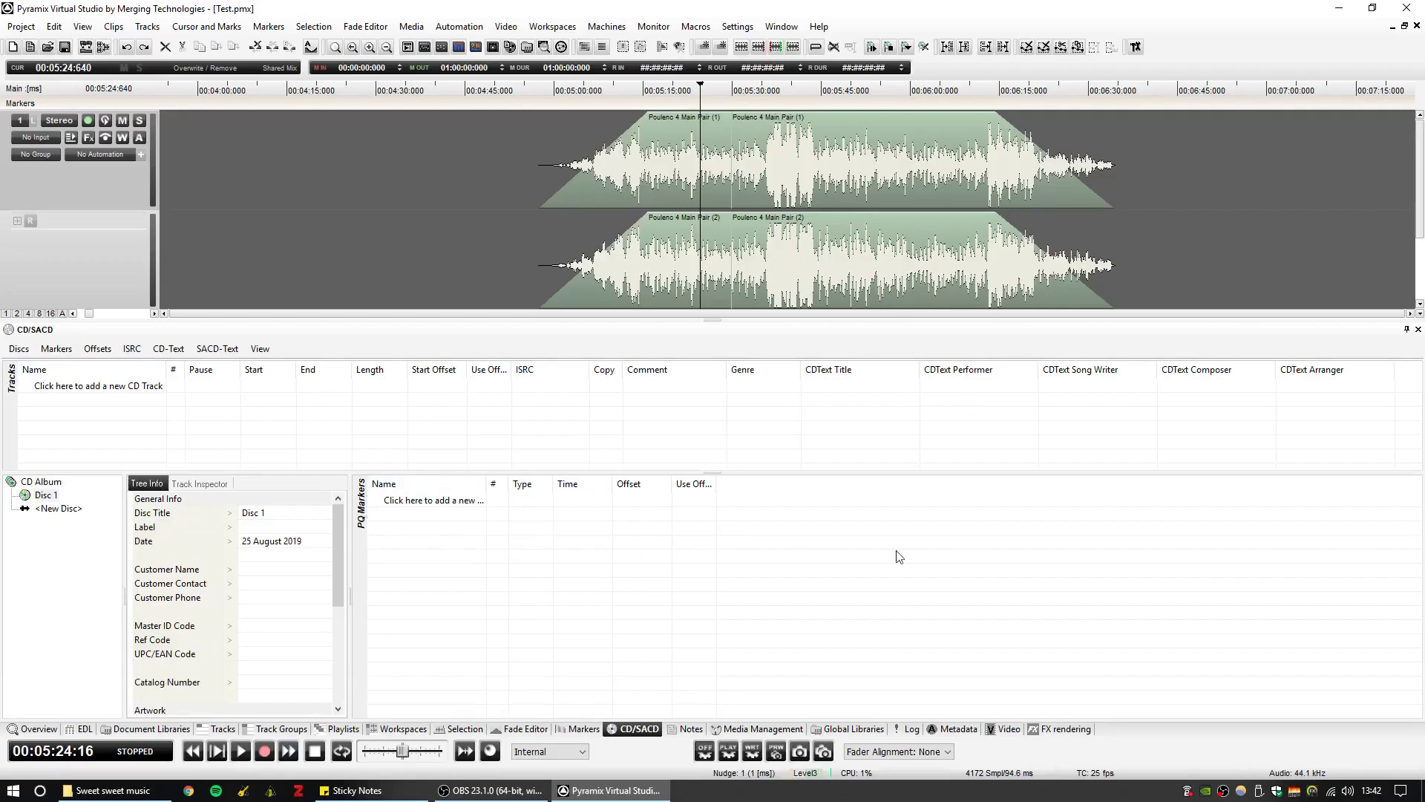
left_click_drag(192, 473, 250, 451)
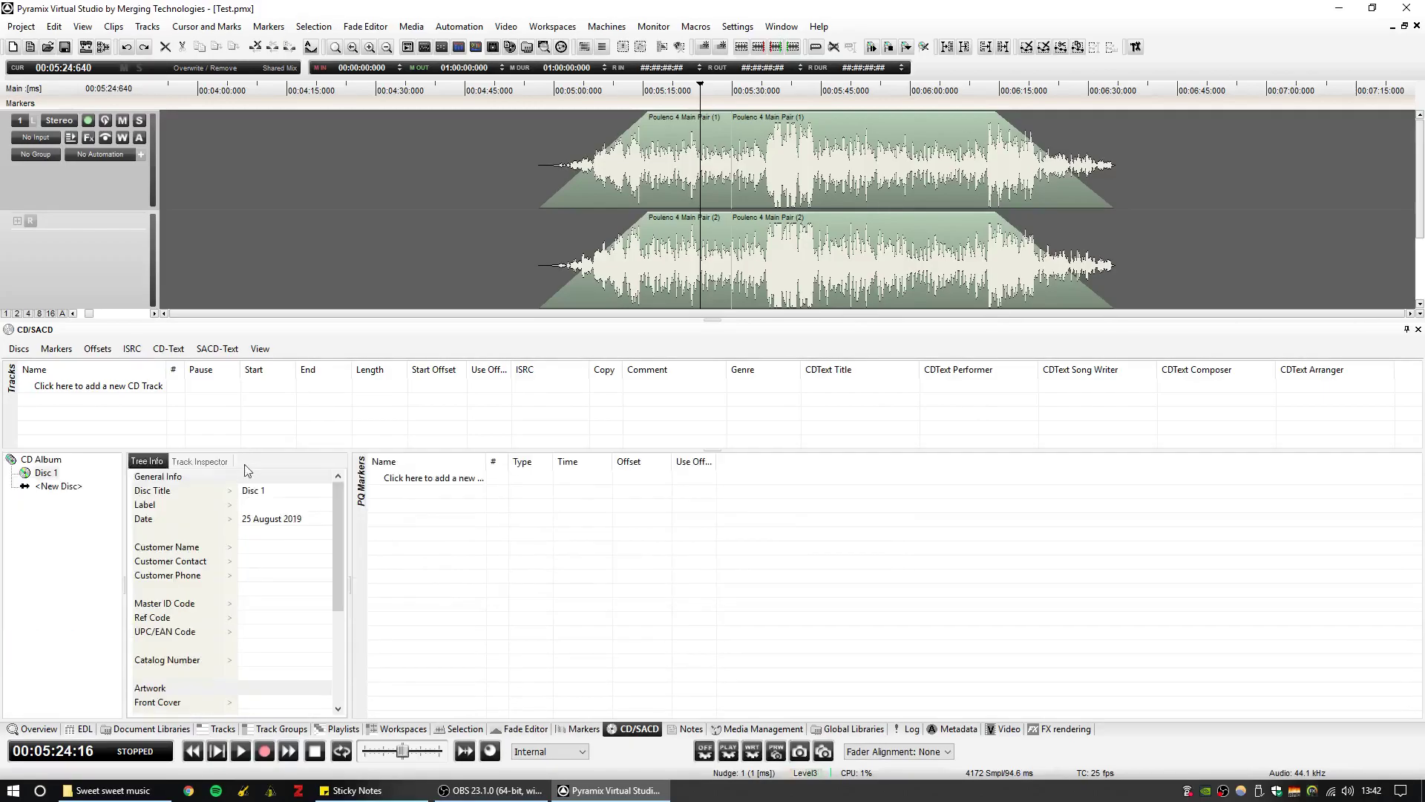
left_click_drag(256, 527, 252, 580)
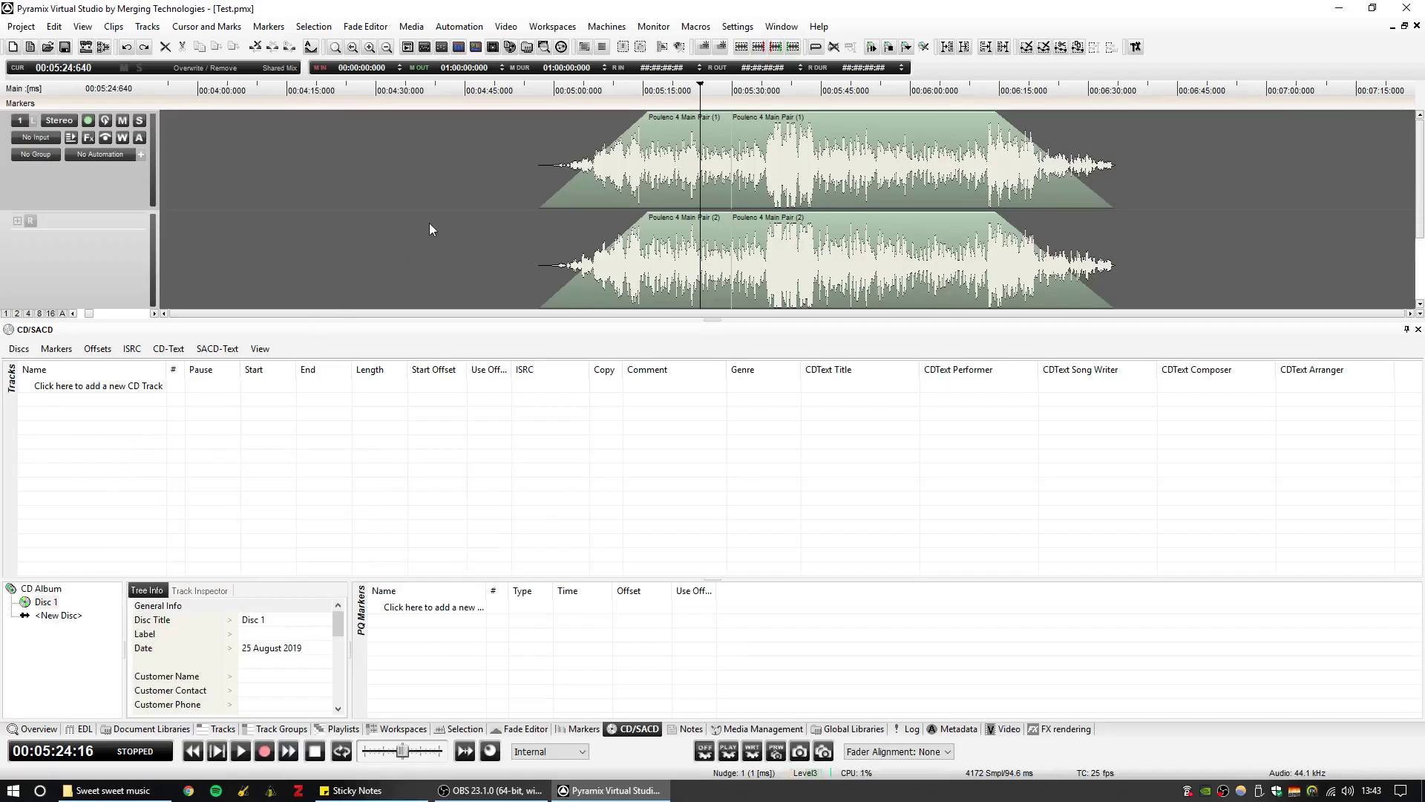
Place the play cursor ahead of the recording at about 00:04:47:693 and review the CD marker commands
left_click(502, 128)
left_click(481, 130)
left_click(267, 27)
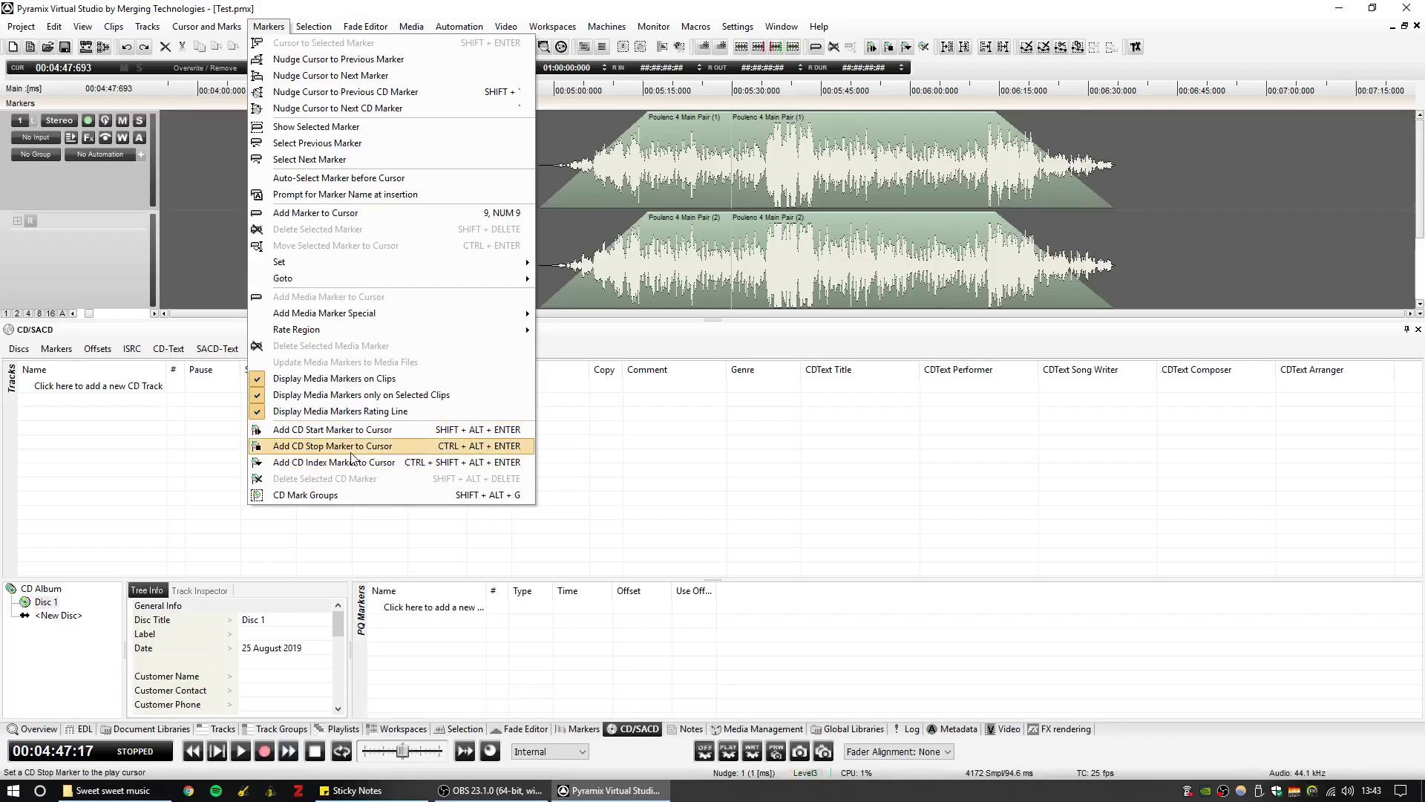
left_click(467, 429)
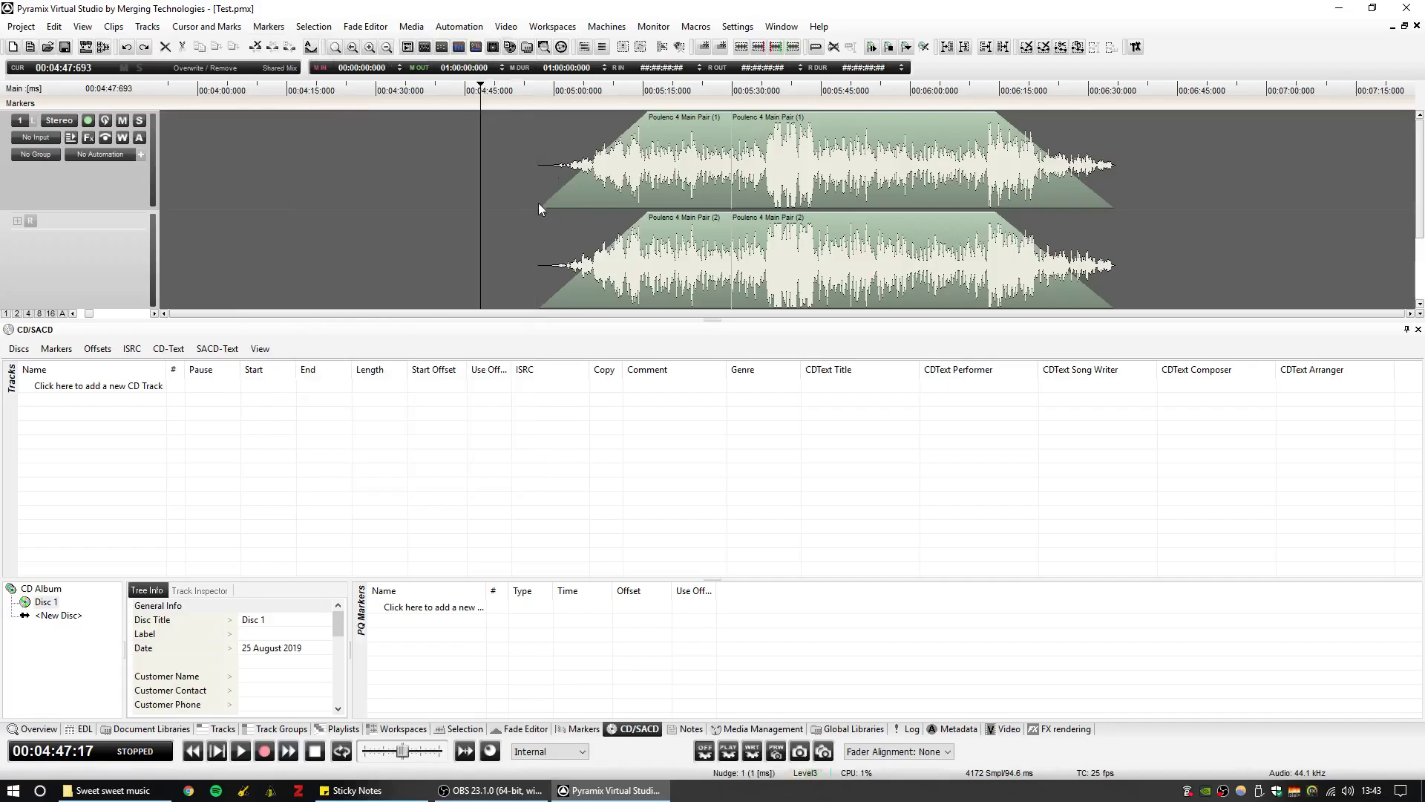
Place the play cursor at the first clip's start, 00:04:57:286, and add a CD start marker there
left_click(627, 185)
key("Tab")
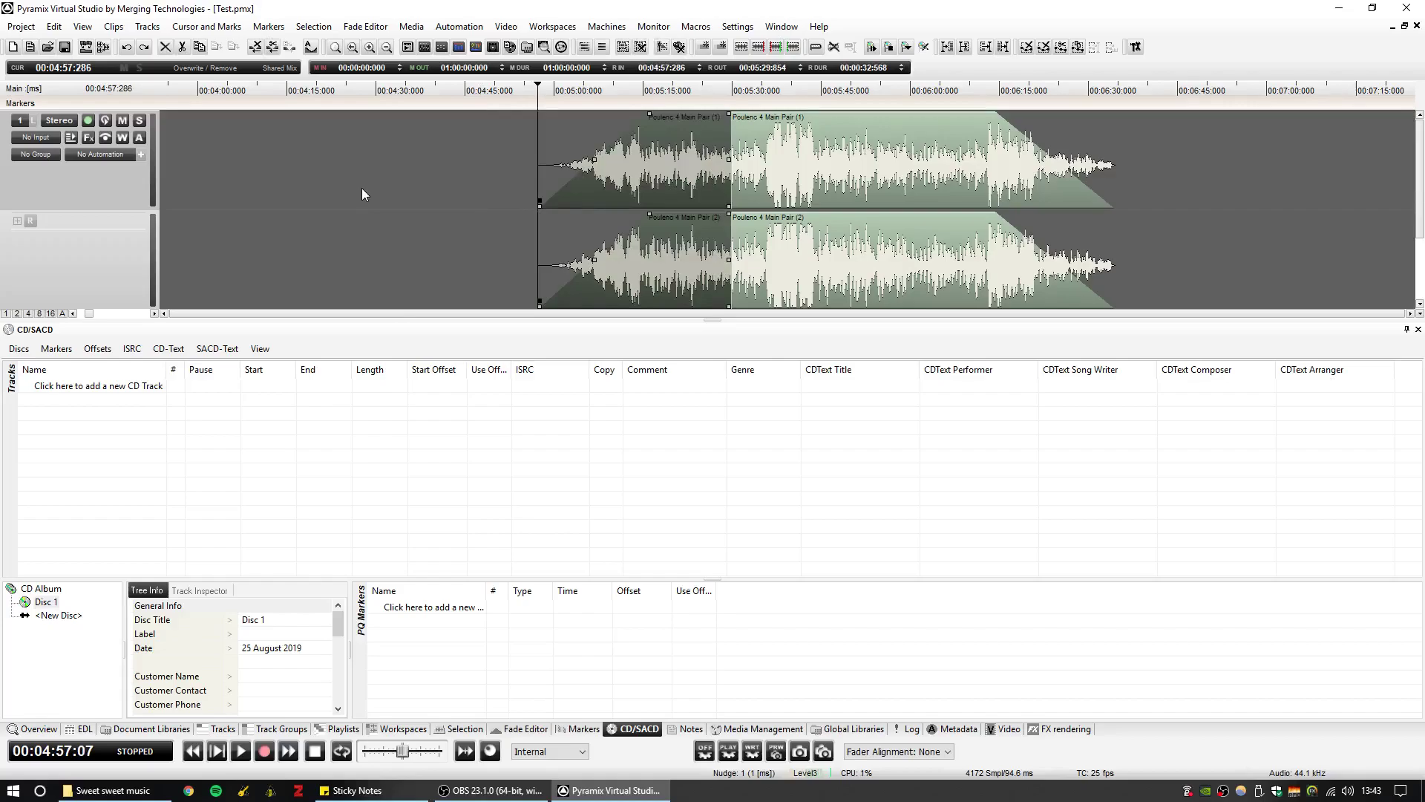
left_click_drag(549, 86, 658, 88)
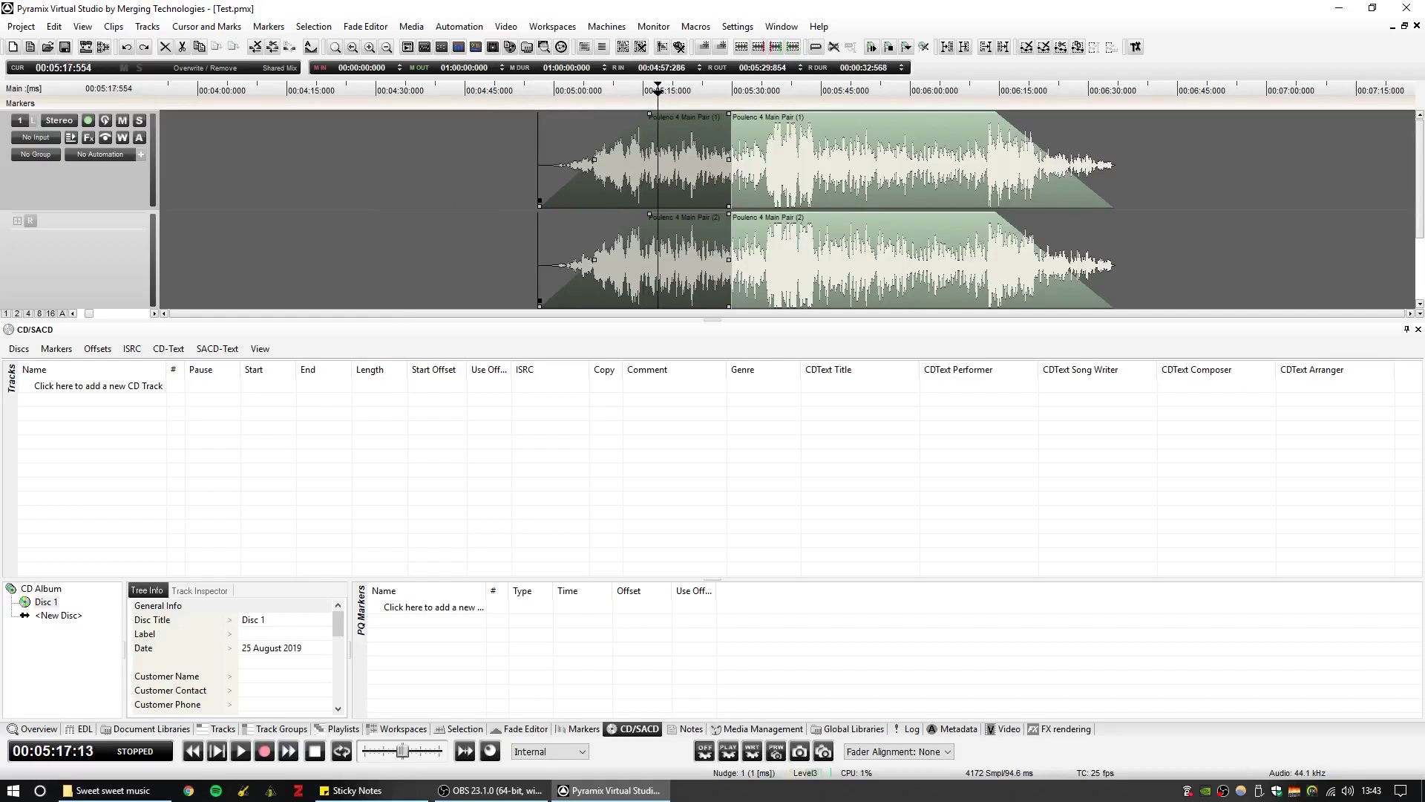
key("Home")
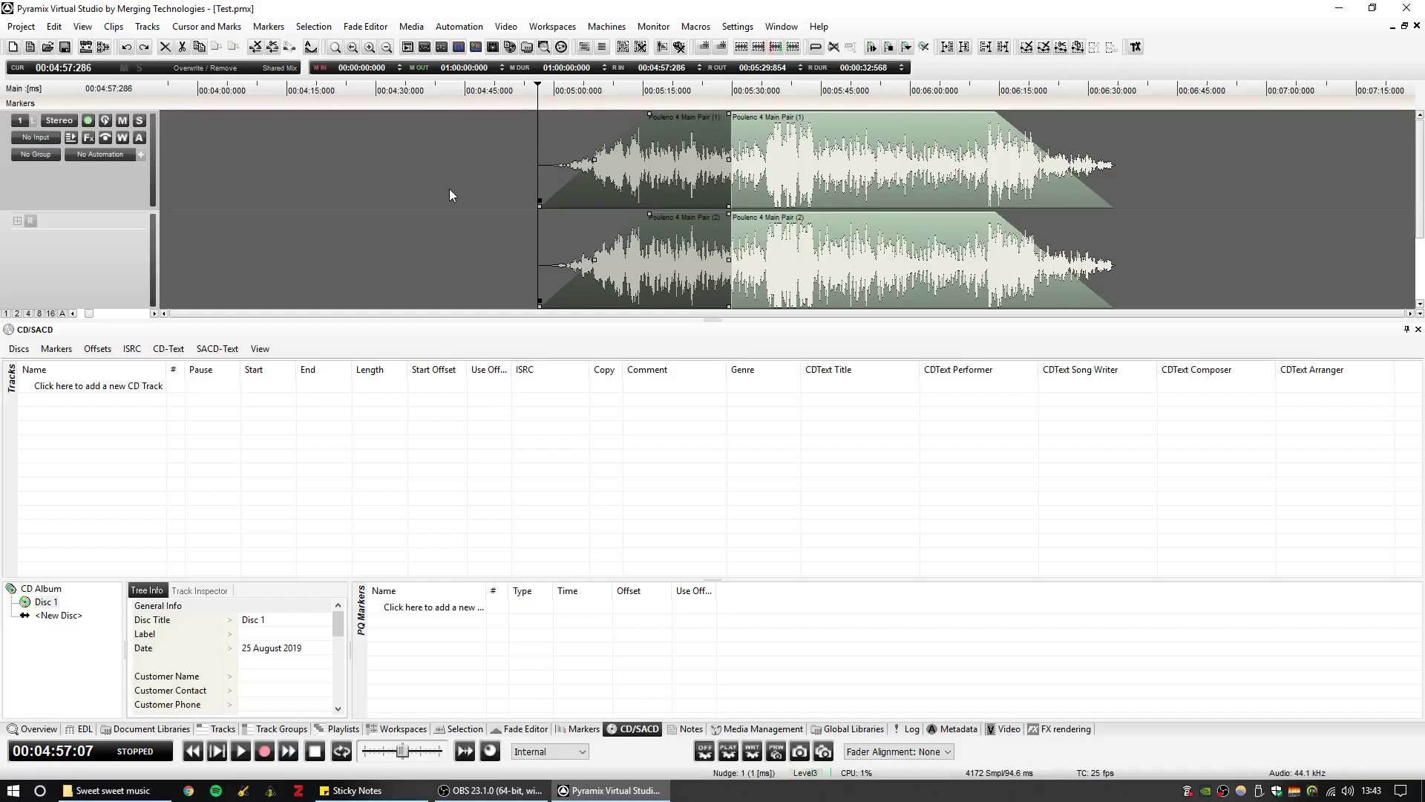
key("s")
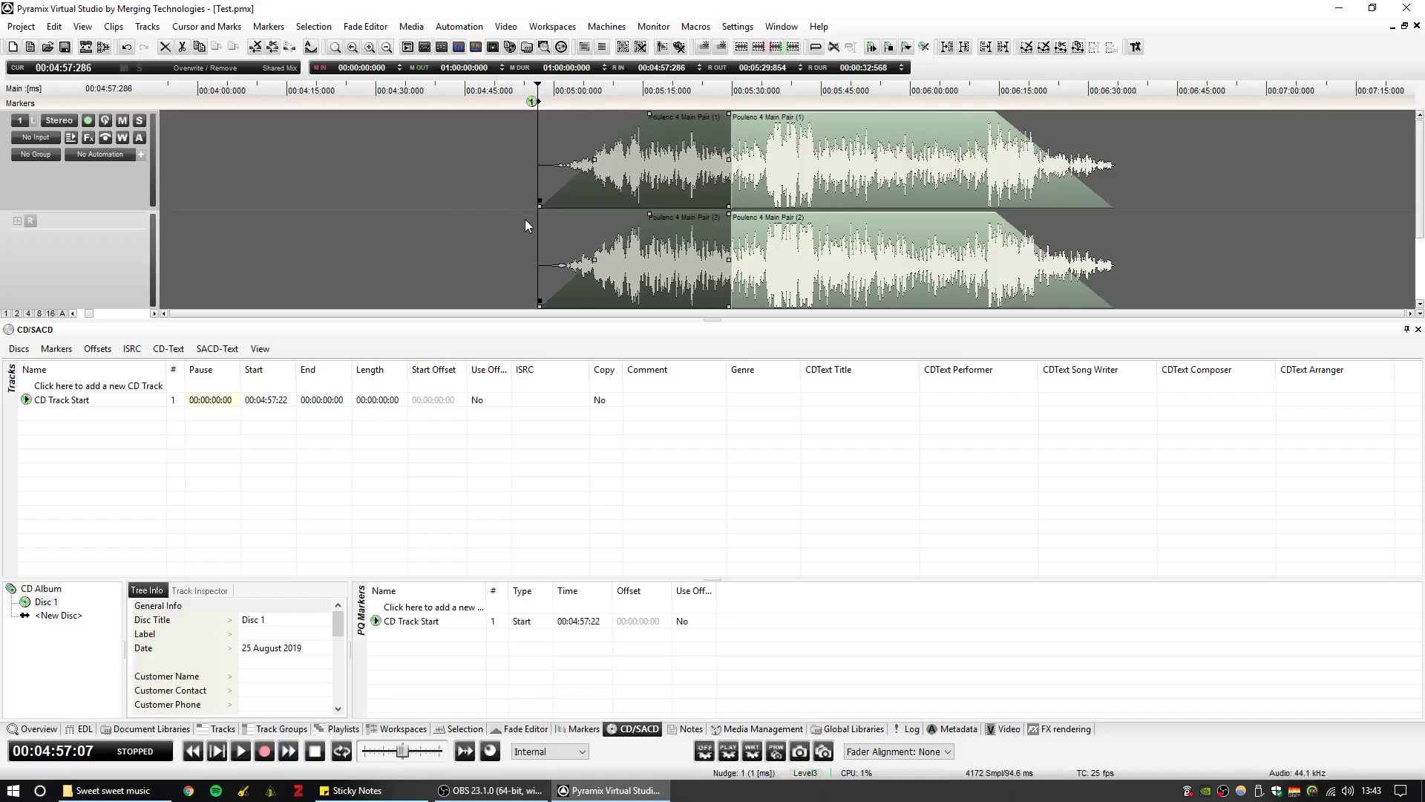
Add a CD start marker at the second clip's start, 00:05:29:854, and a CD stop marker at the recording's end, 00:06:34:485
left_click(695, 90)
key("Tab")
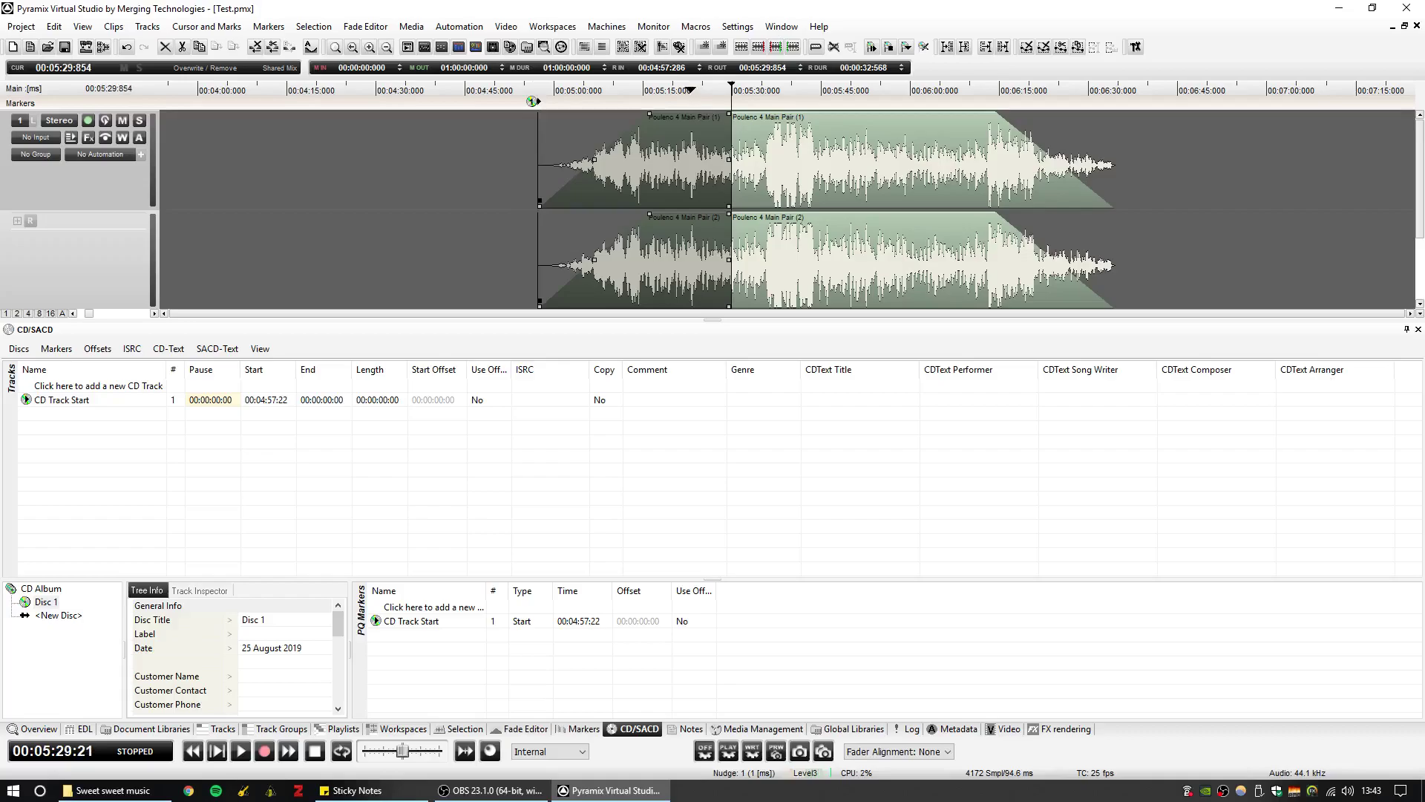
key("s")
key("Tab")
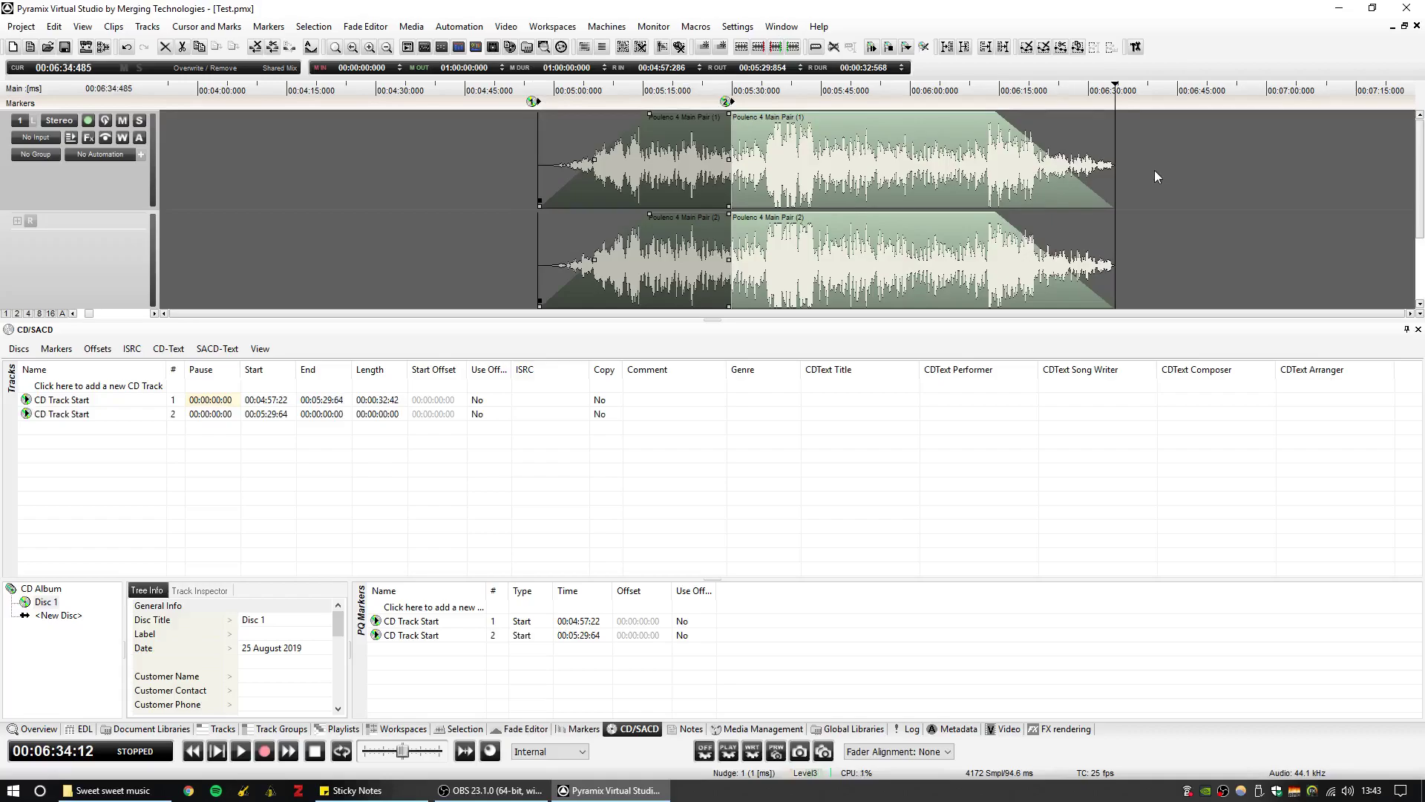
key("e")
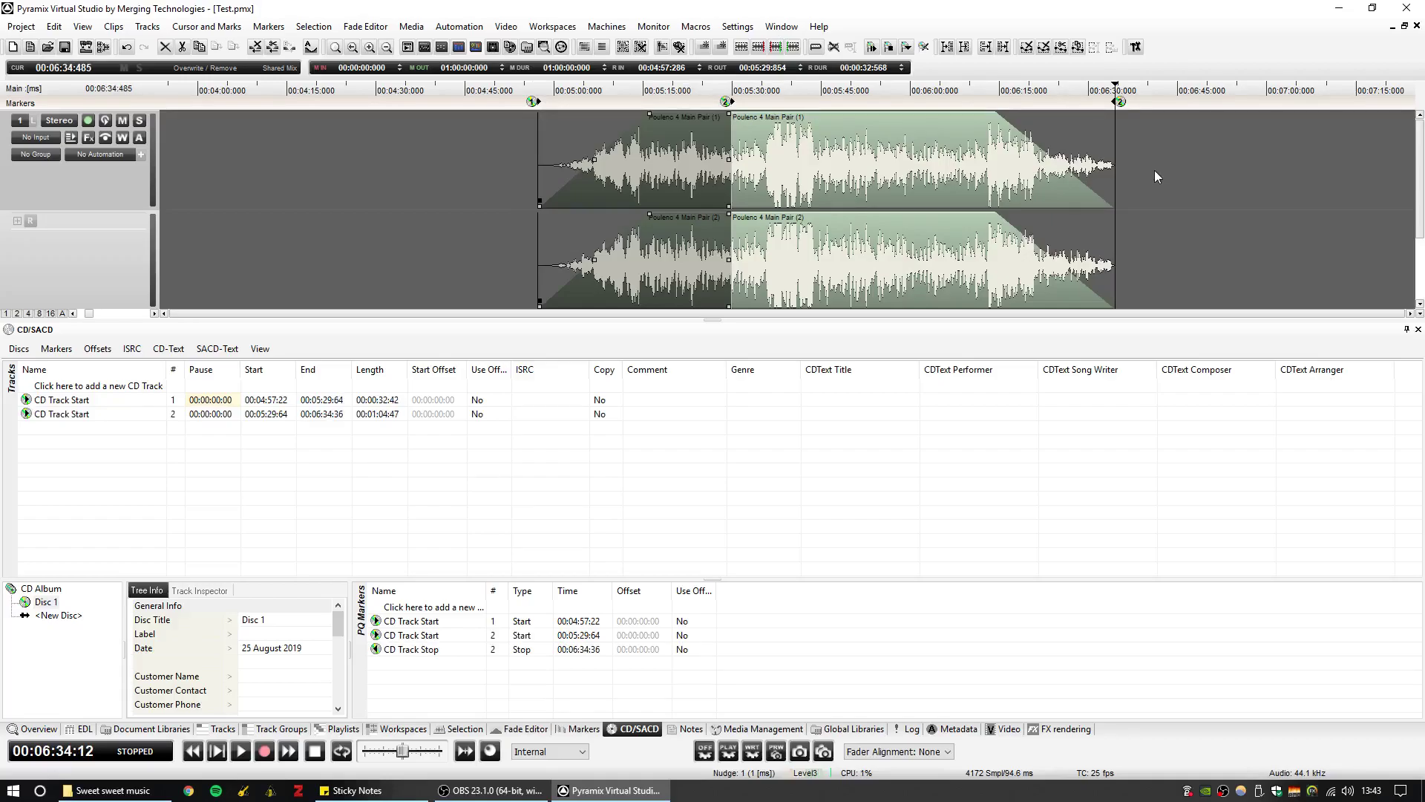
left_click(1151, 170)
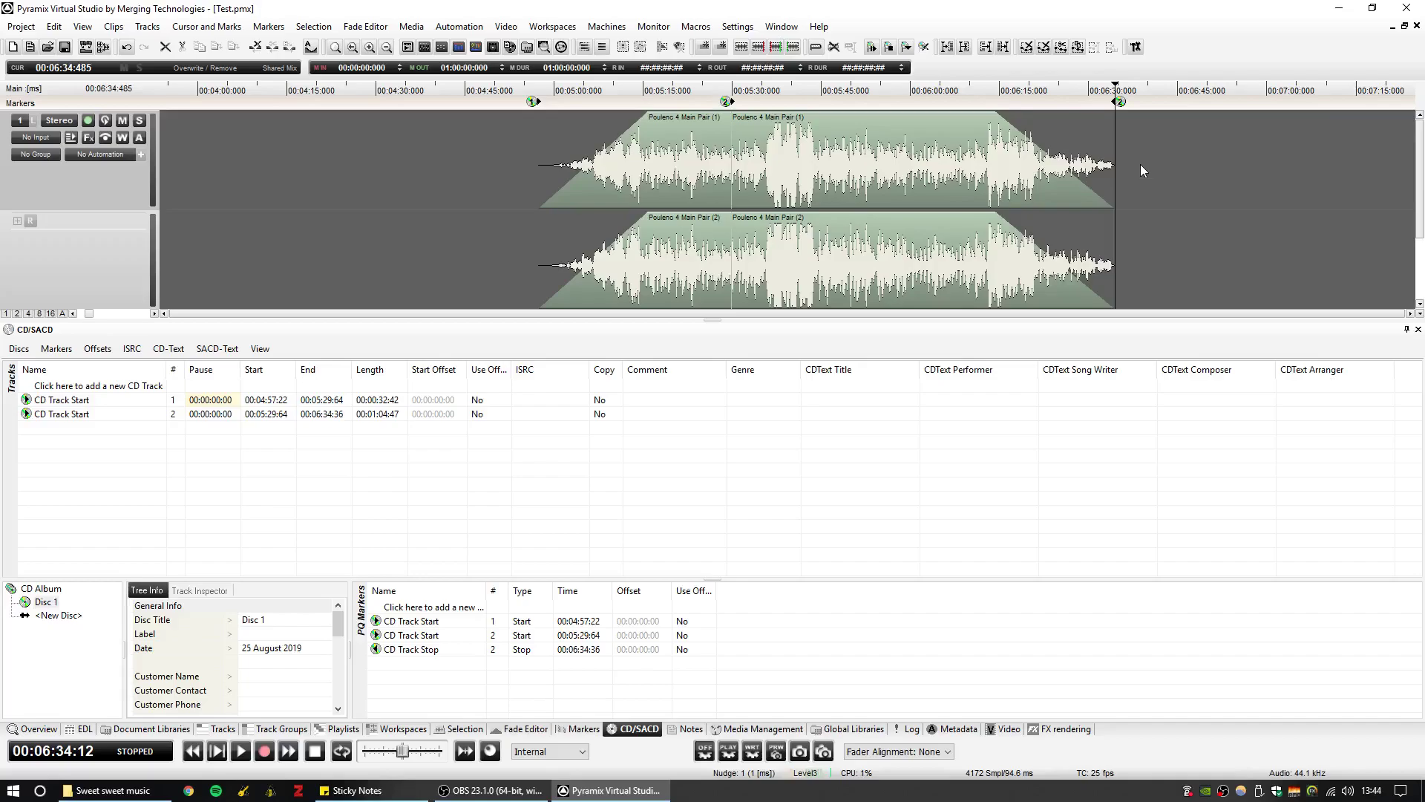
Place the play cursor ahead of the recording at about 00:04:49:567
left_click_drag(737, 85, 719, 83)
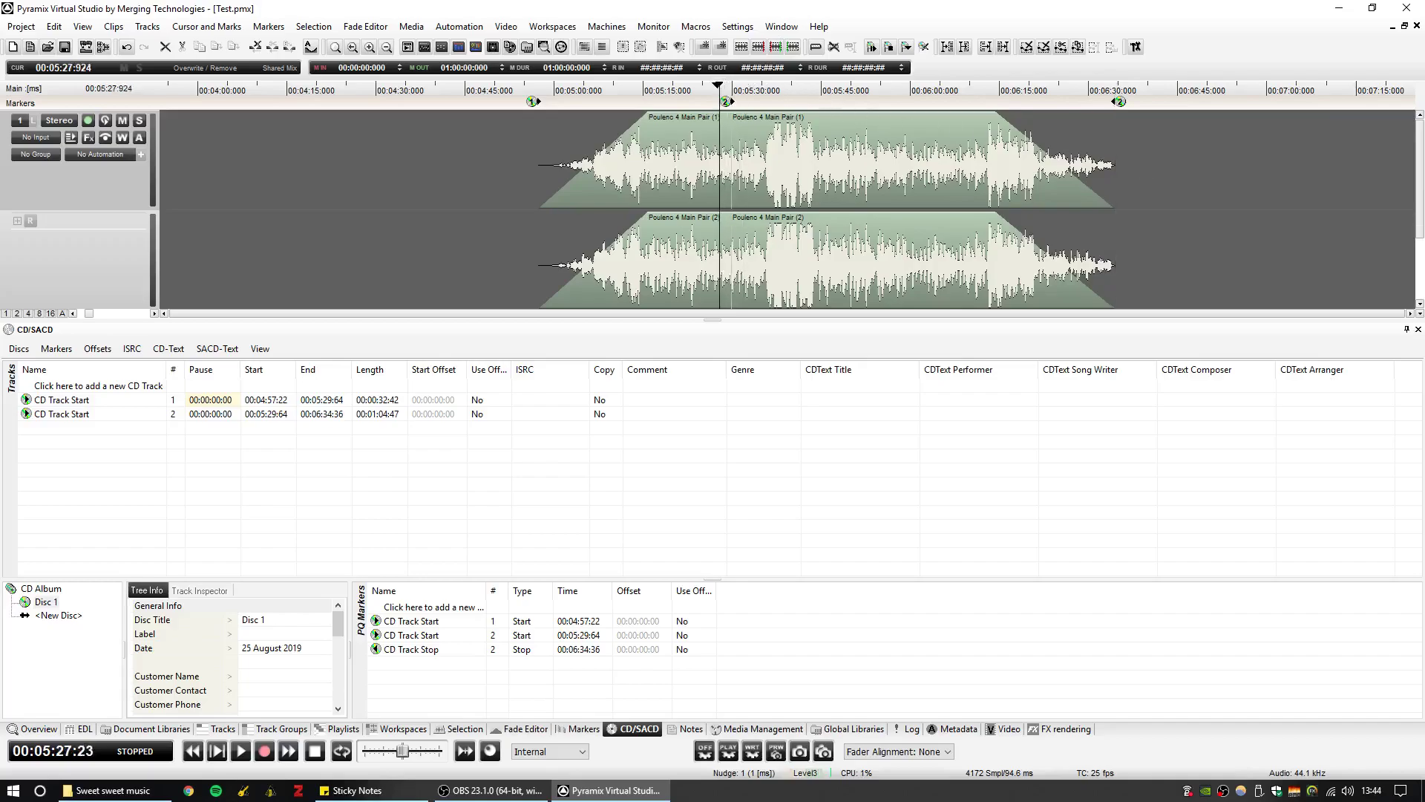
left_click(1106, 84)
left_click_drag(1106, 85, 1100, 85)
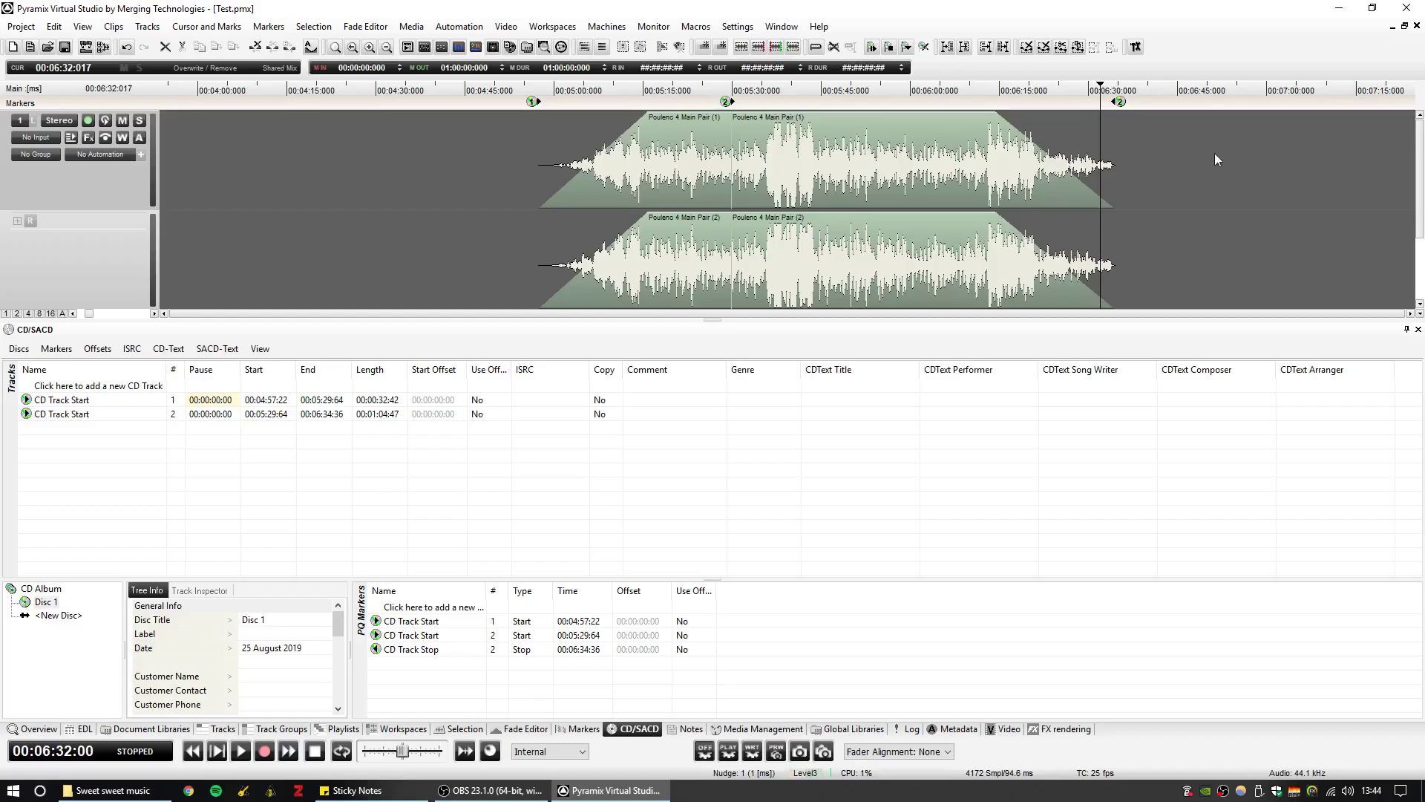
left_click(492, 87)
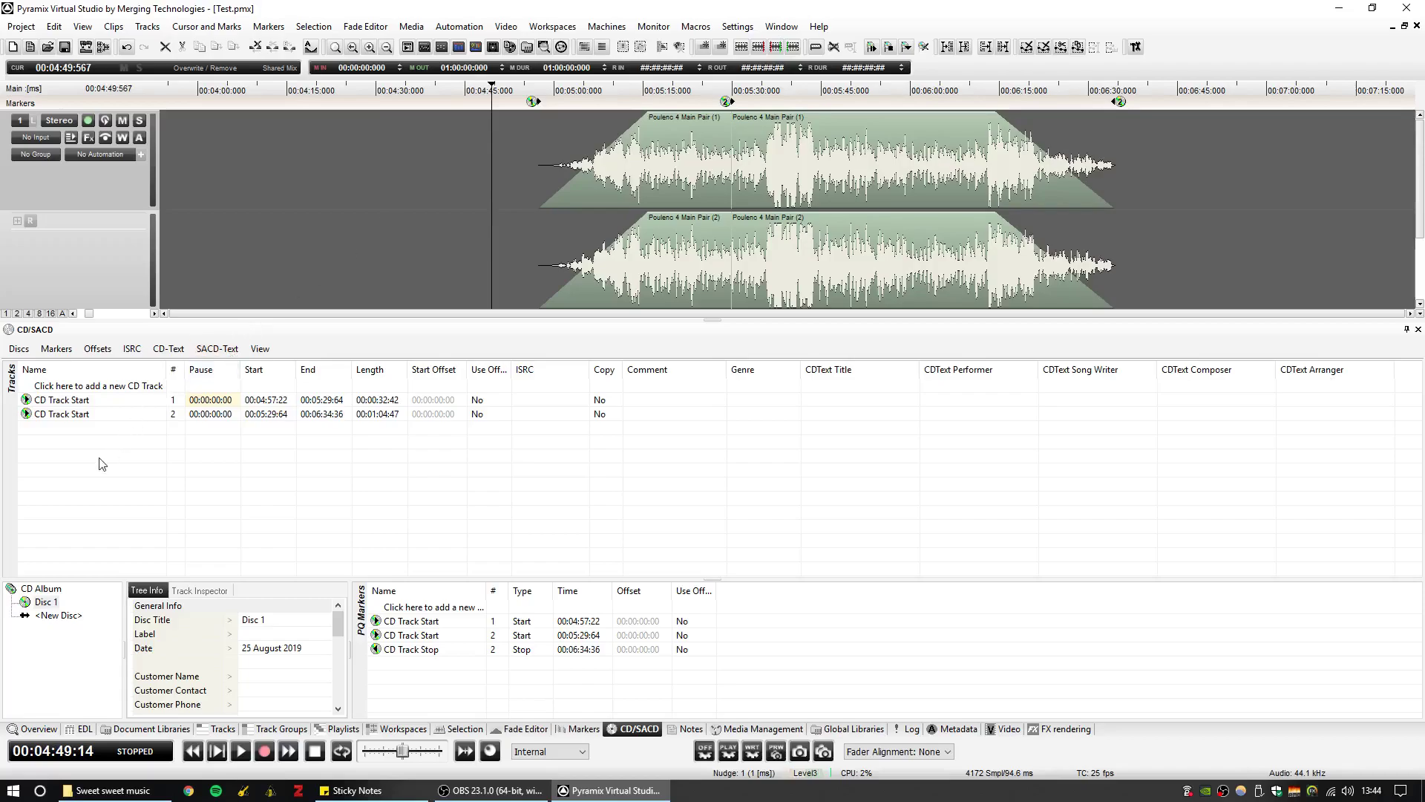
Enlarge the disc info and PQ marker area below the CD track list, and check the two track entries by selecting them
left_click_drag(231, 579, 209, 491)
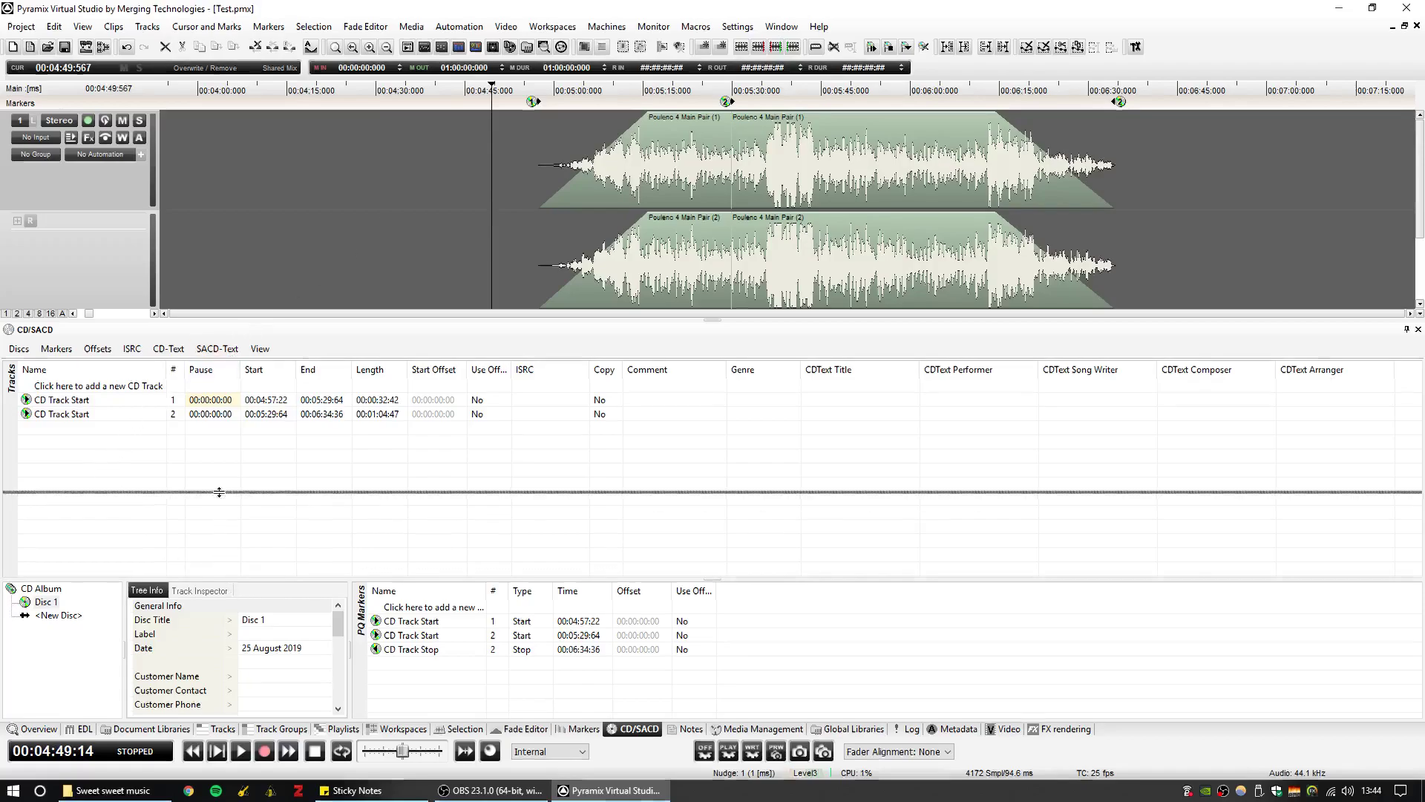
left_click(26, 401)
left_click(28, 414)
left_click(28, 401)
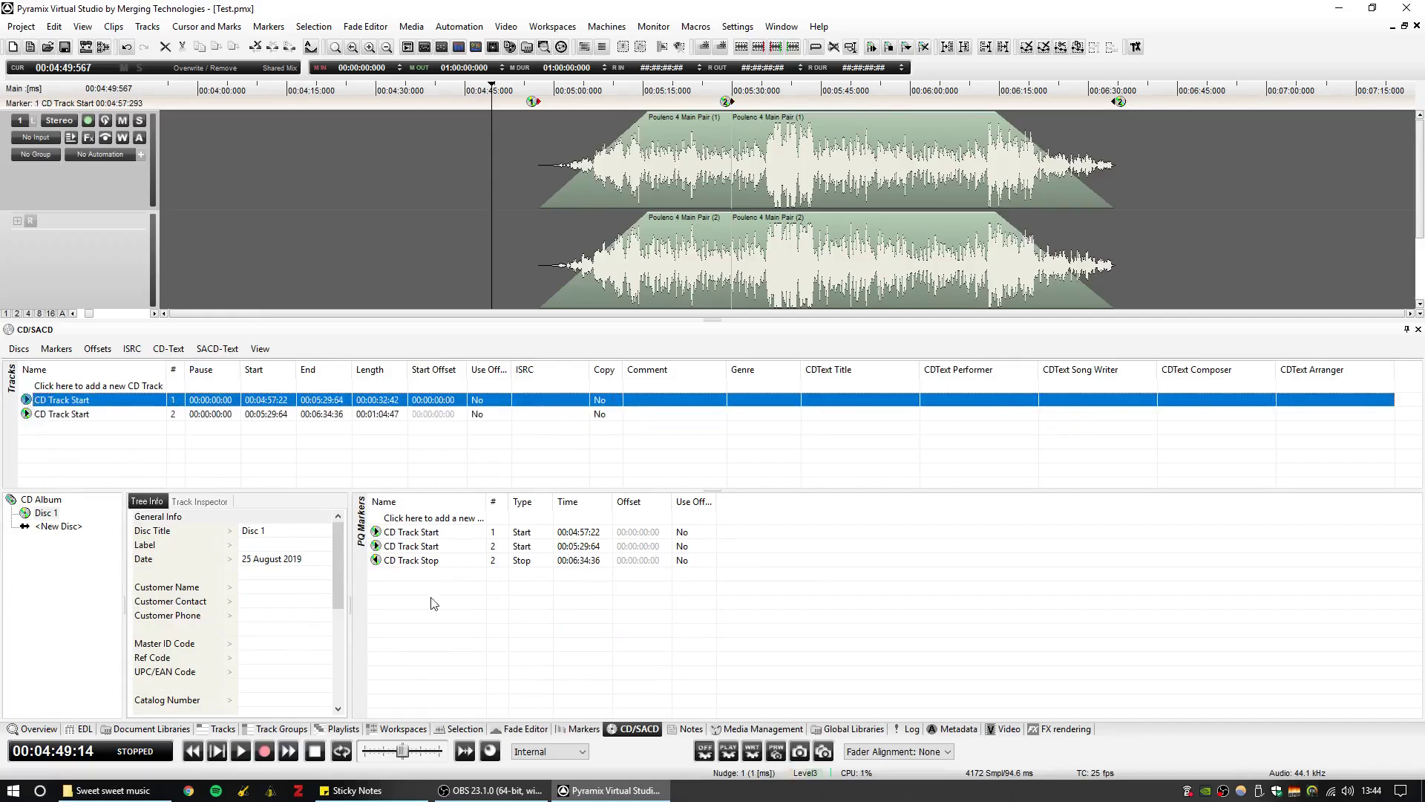
left_click(119, 462)
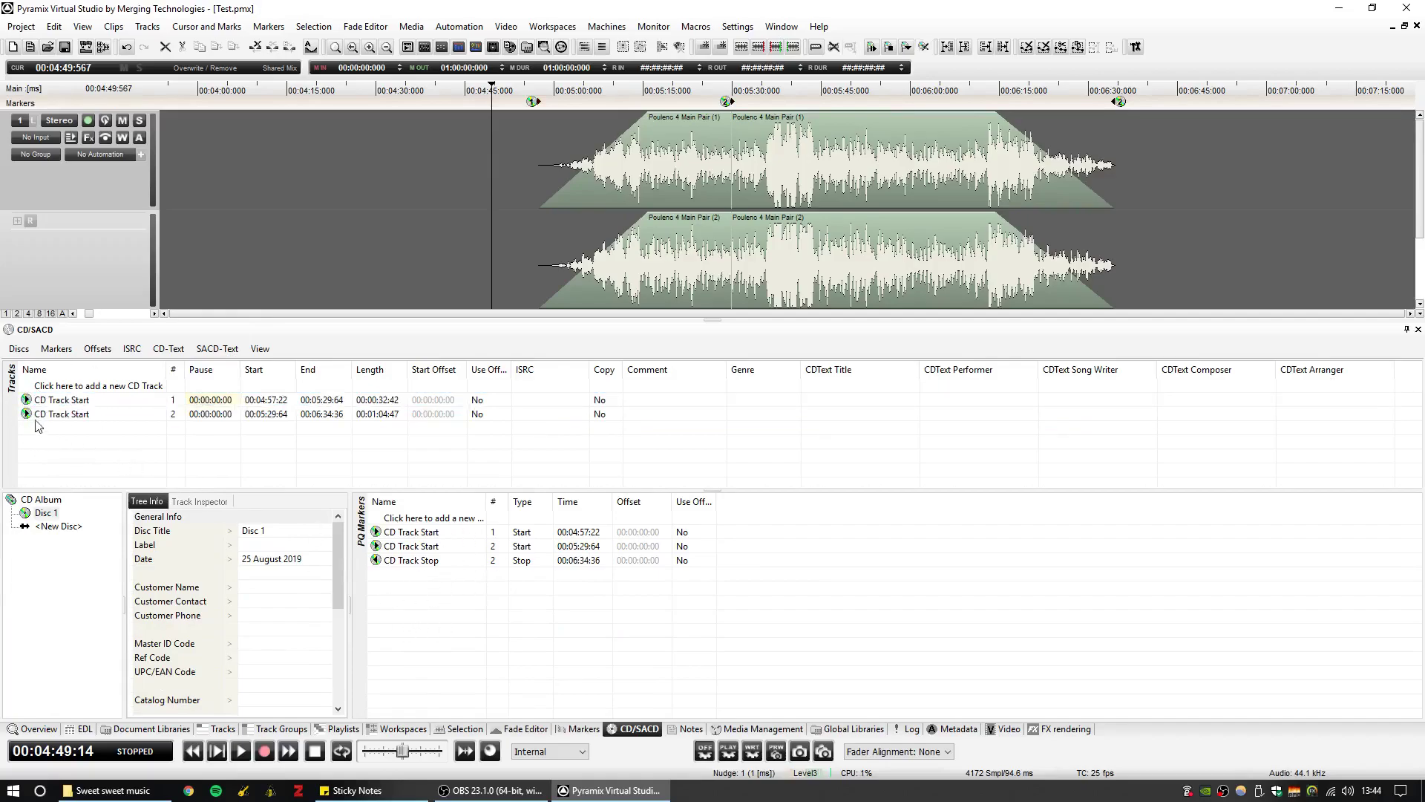
Try deleting the second CD track together with its related timeline clip, and undo the deletion
left_click(37, 415)
left_click(57, 447)
left_click(27, 413)
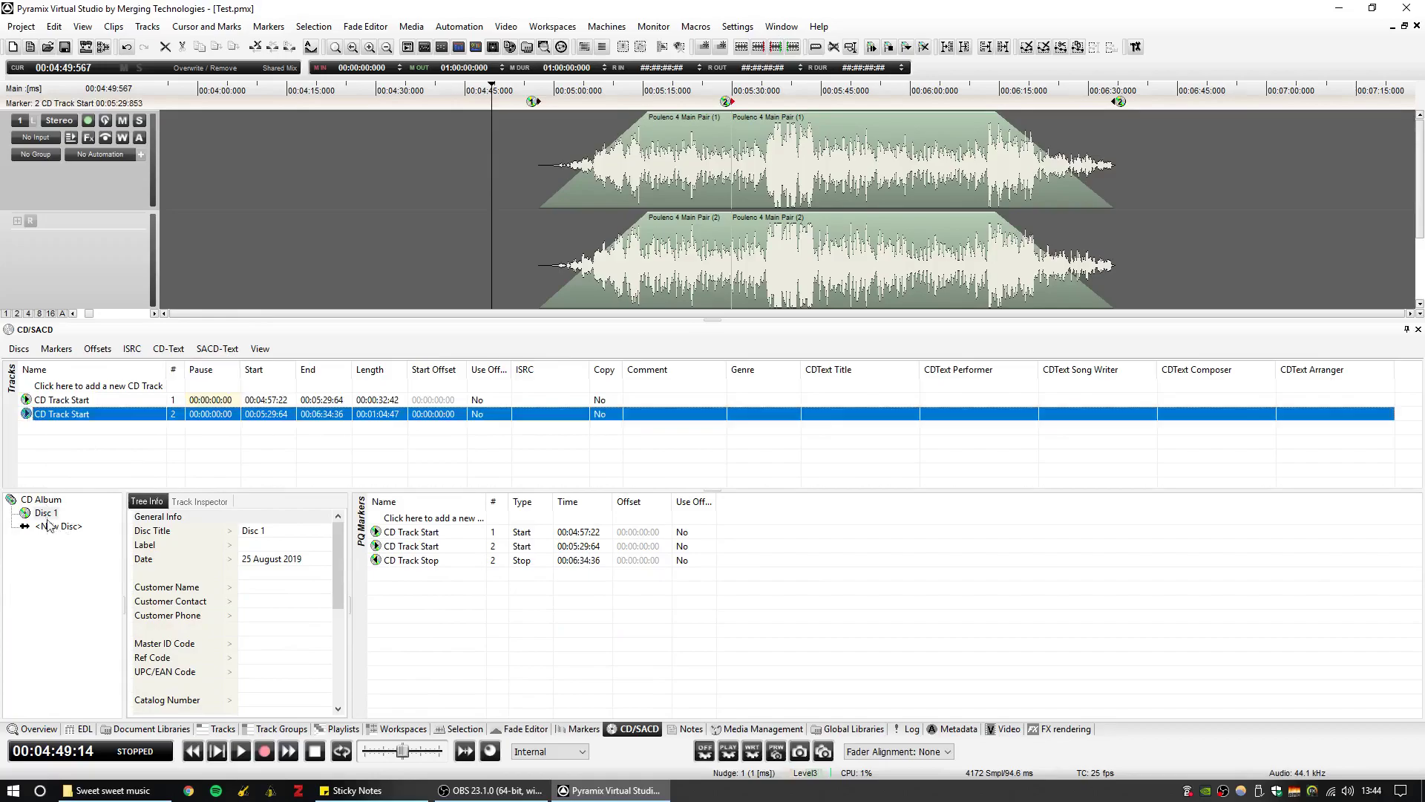
right_click(27, 416)
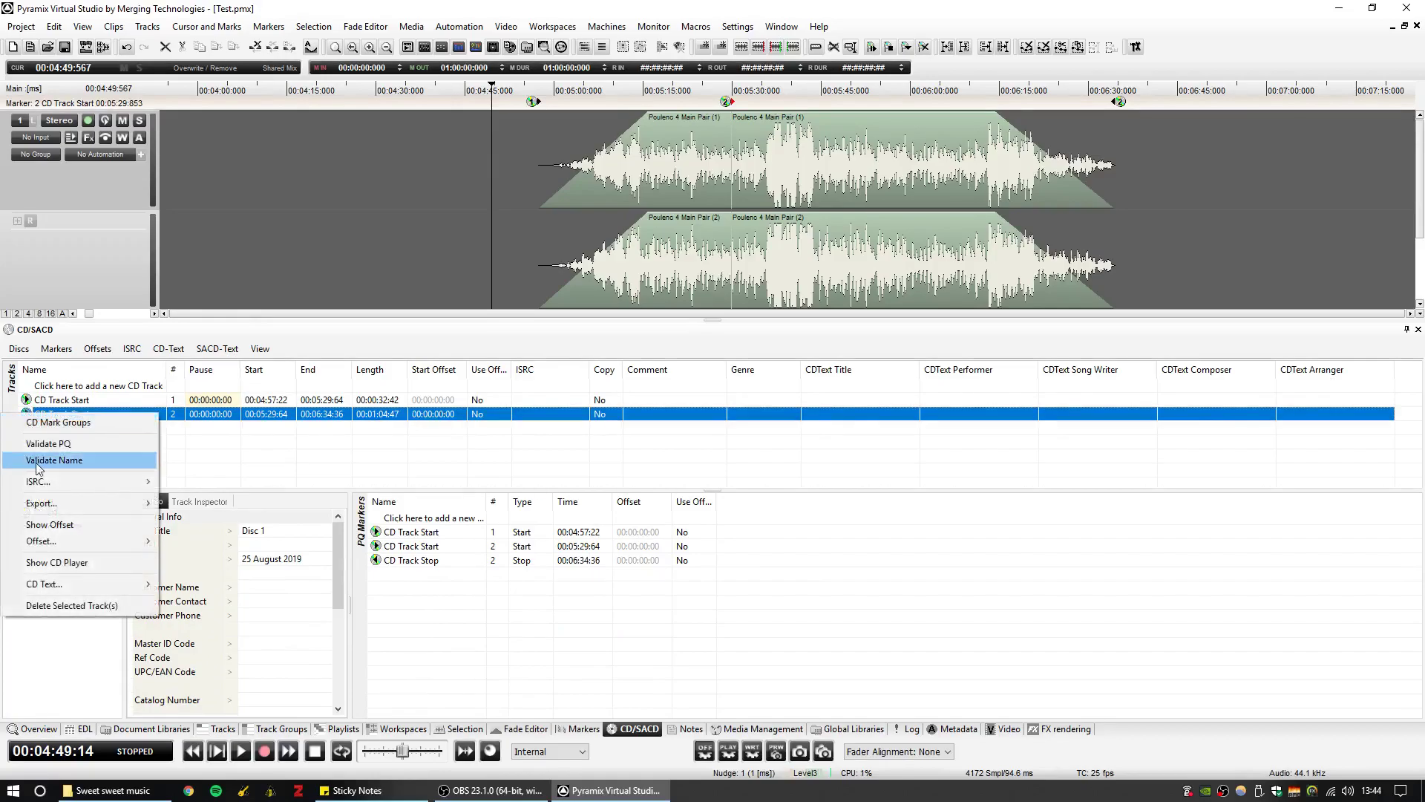
left_click(72, 604)
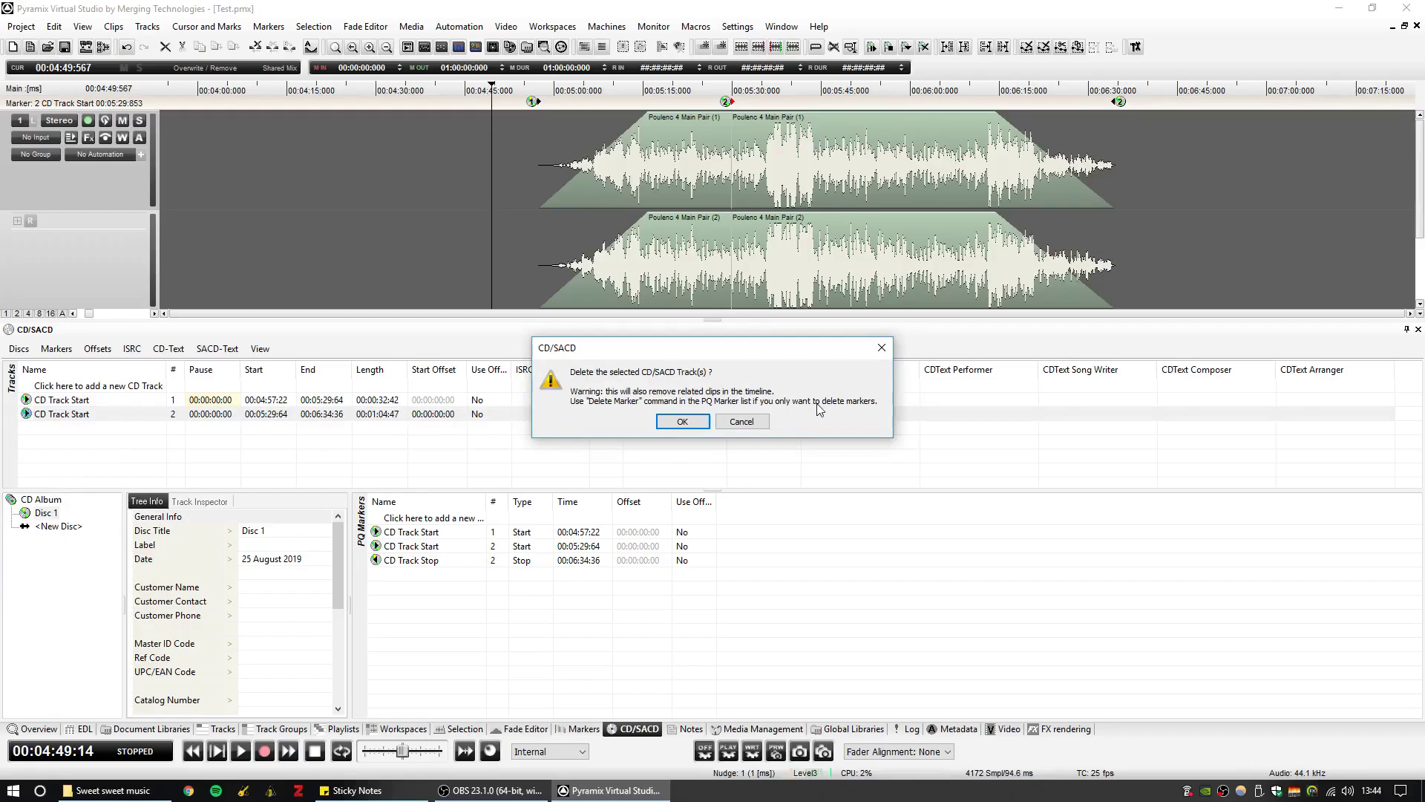
left_click(681, 421)
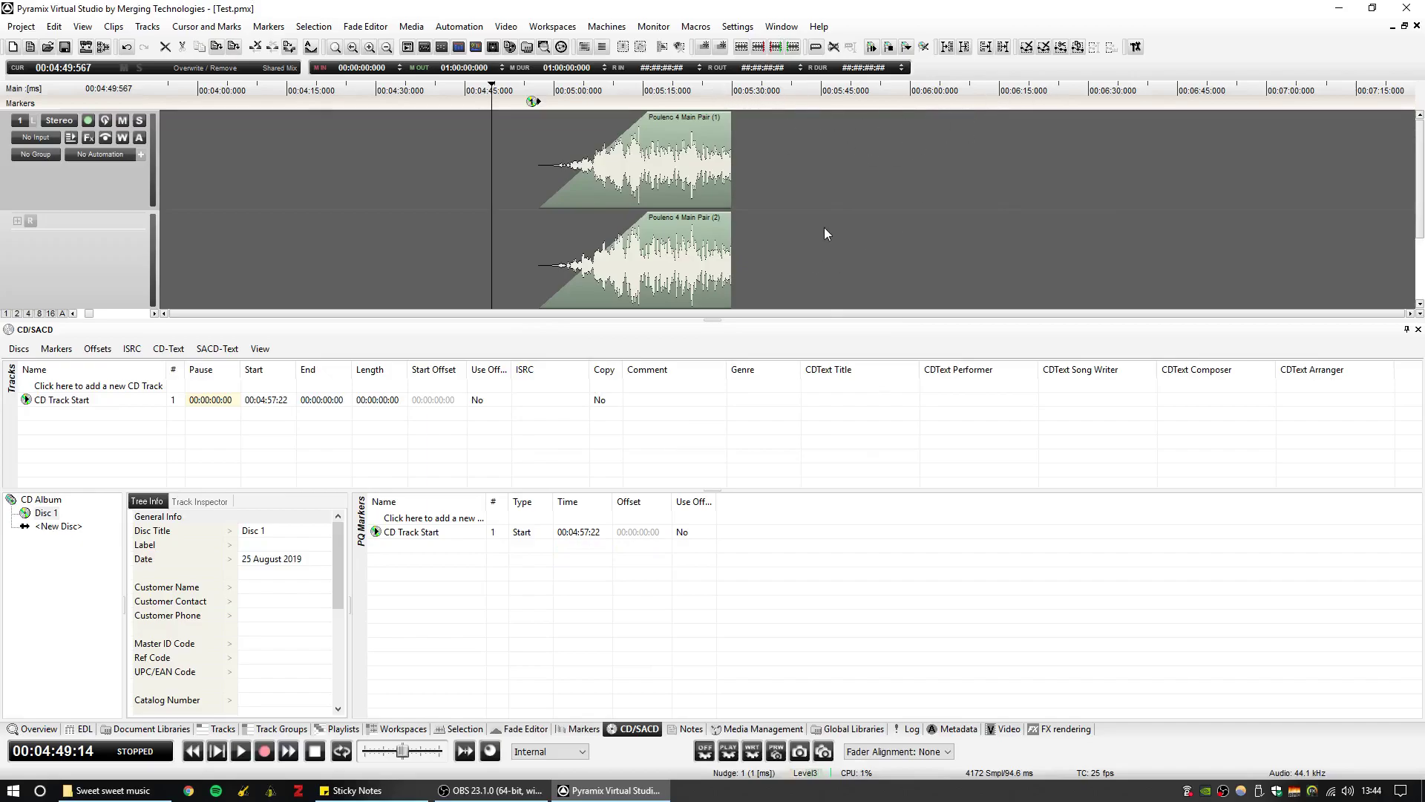
key("ctrl+z")
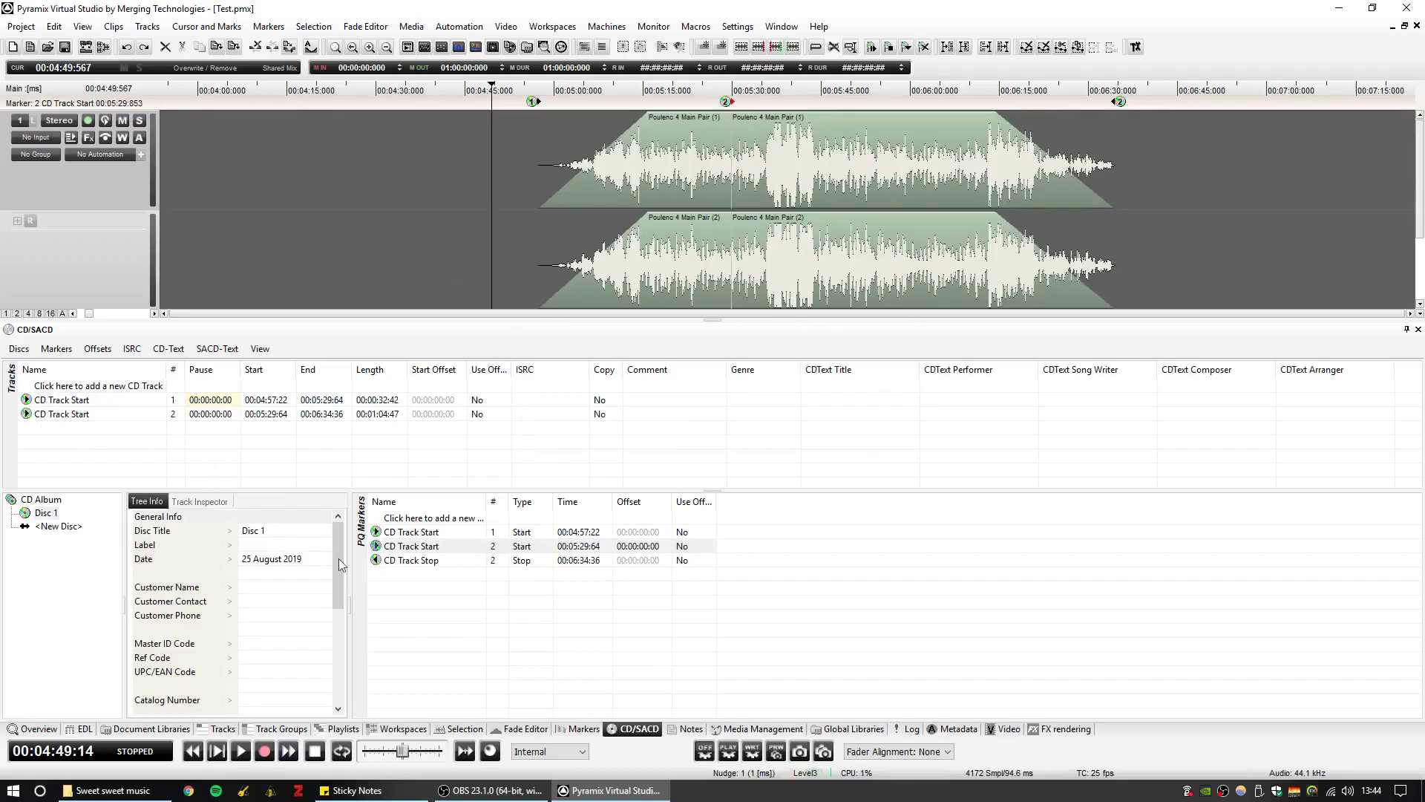
Try deleting only the second track's start marker from the PQ marker list, and undo the deletion
left_click(409, 585)
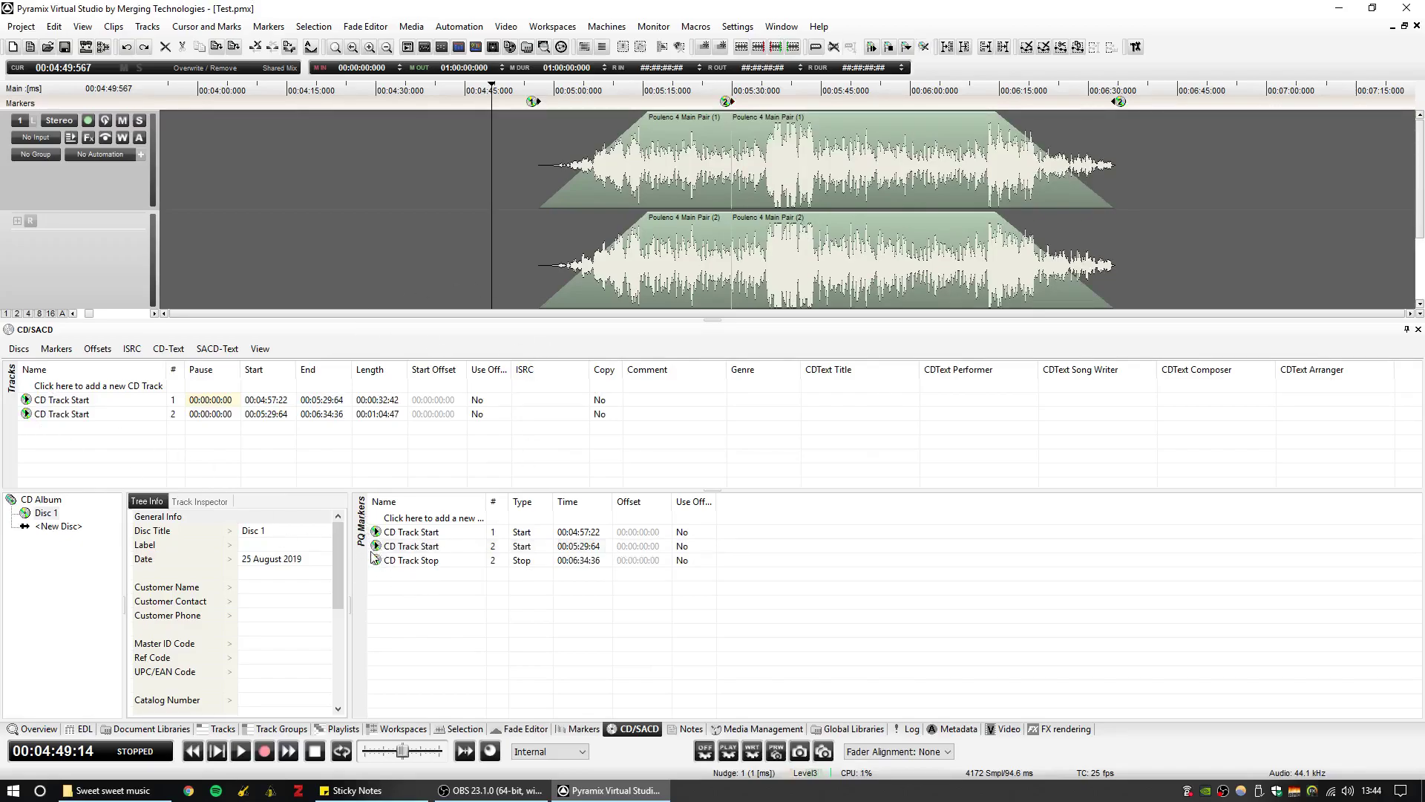
left_click(376, 549)
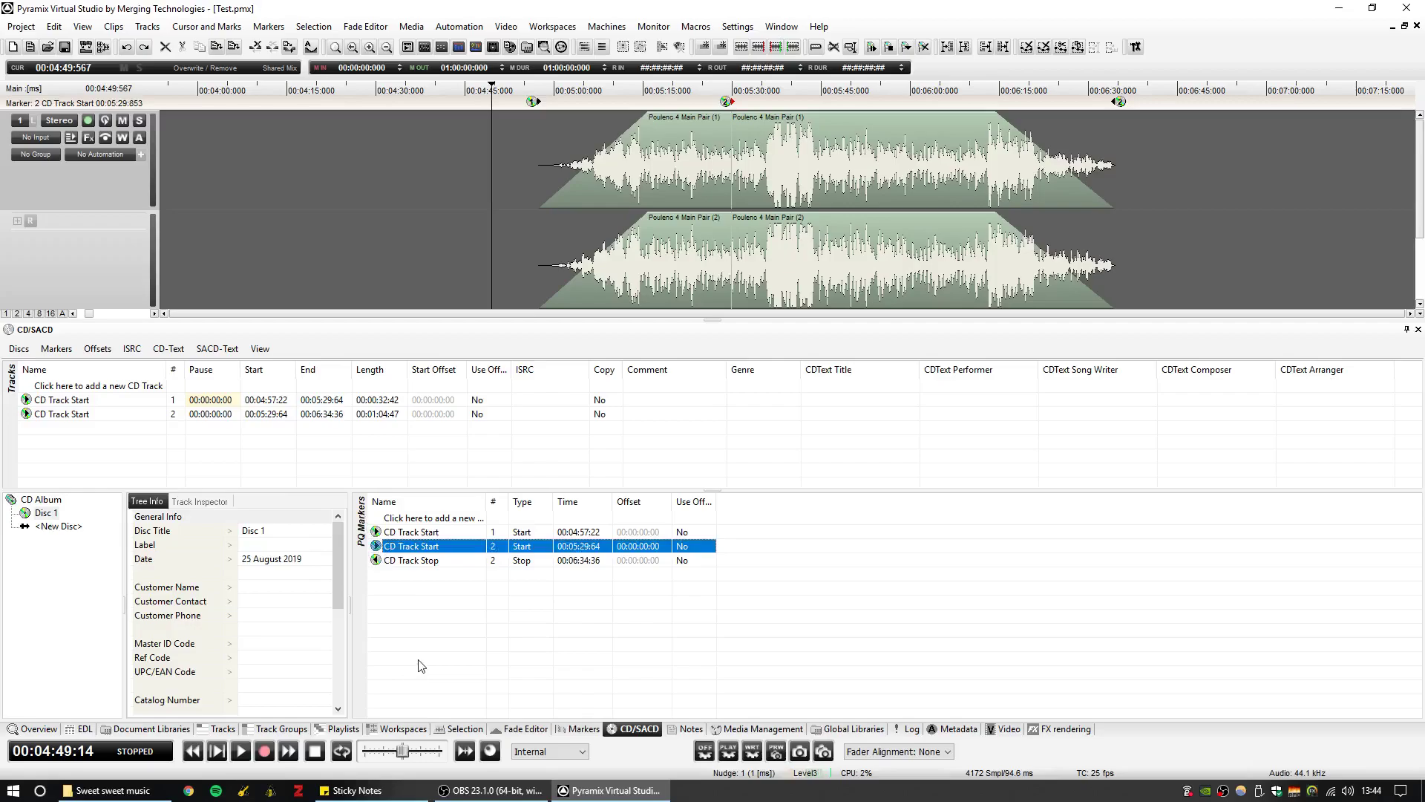
key("Delete")
key("Return")
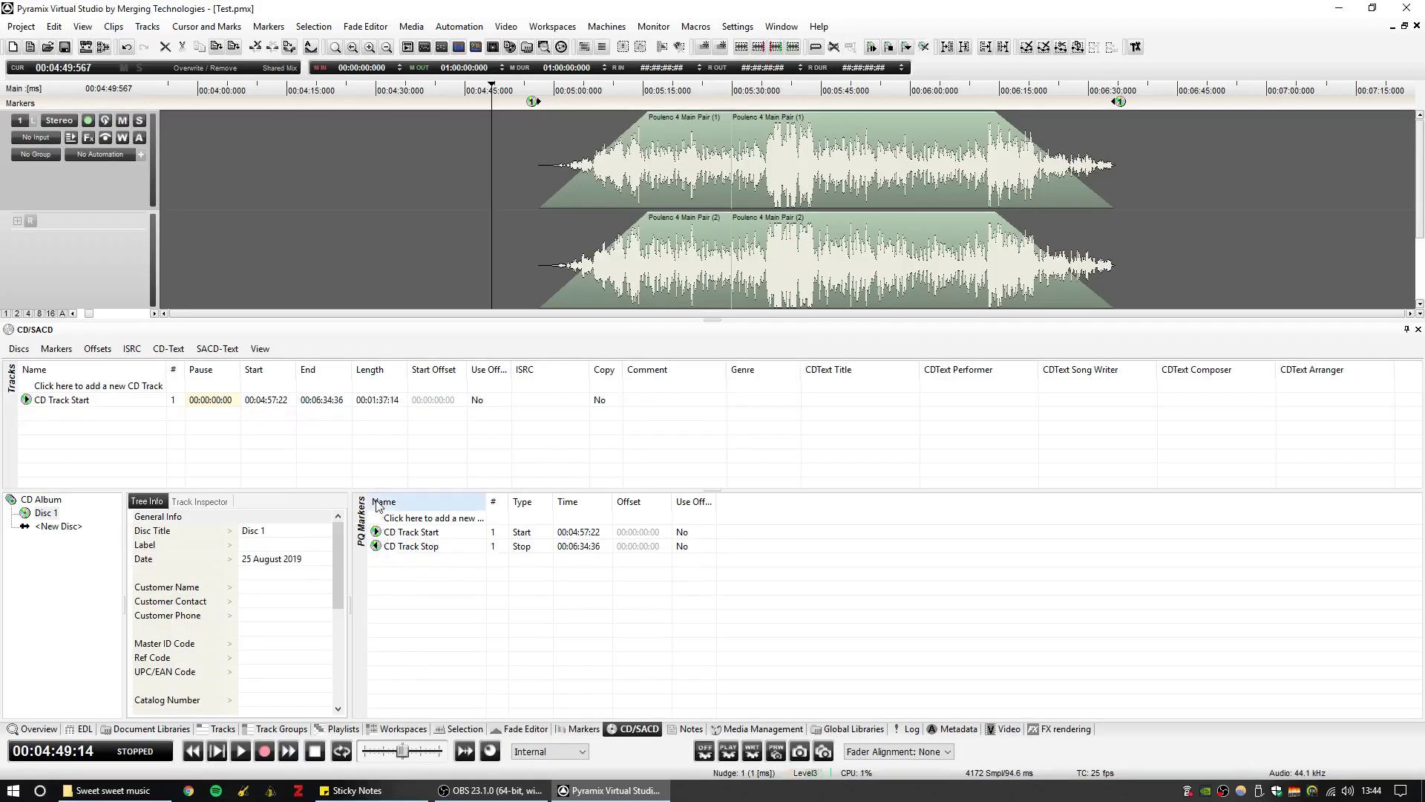
key("ctrl+z")
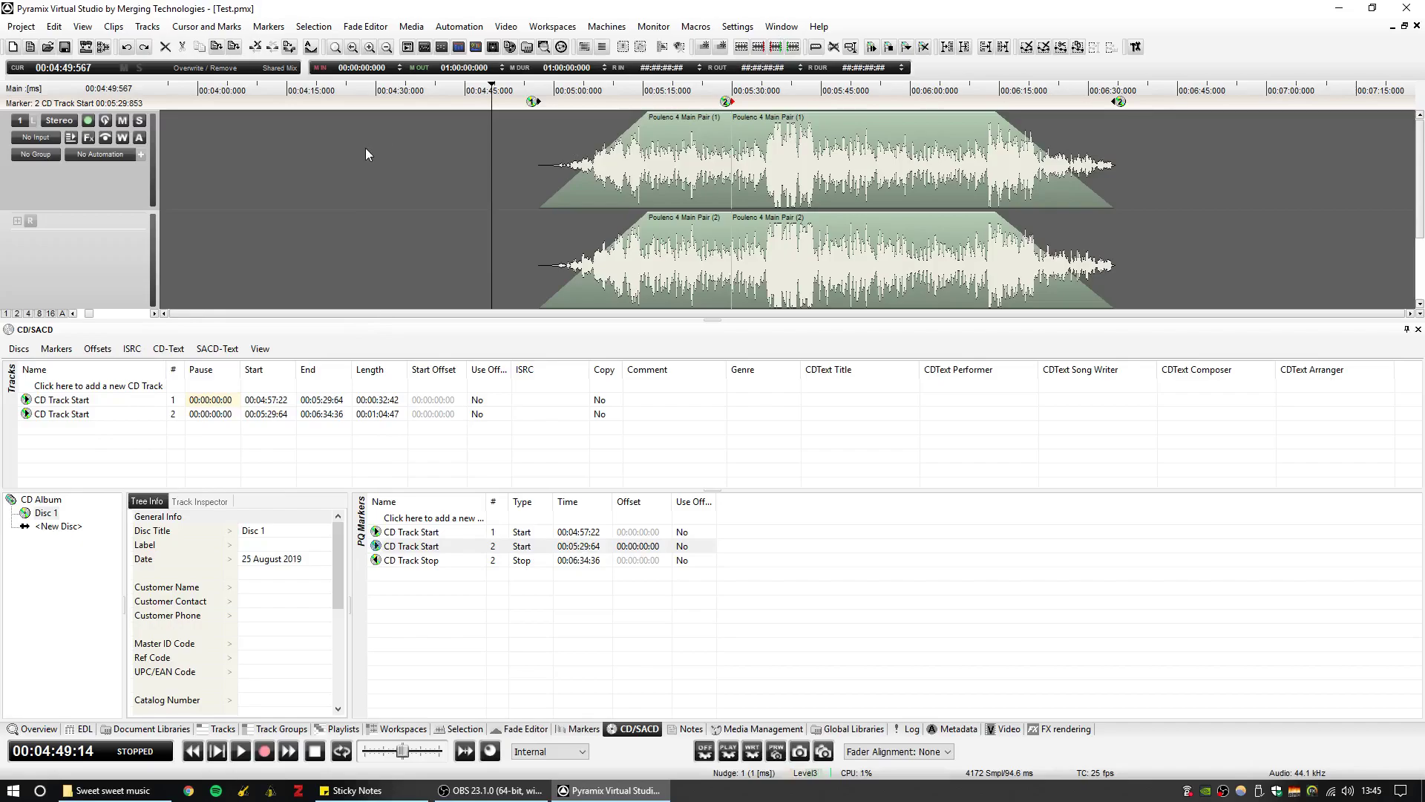
Move the second CD track ahead of the first in the track list, and swap the two tracks back the same way
left_click(28, 416)
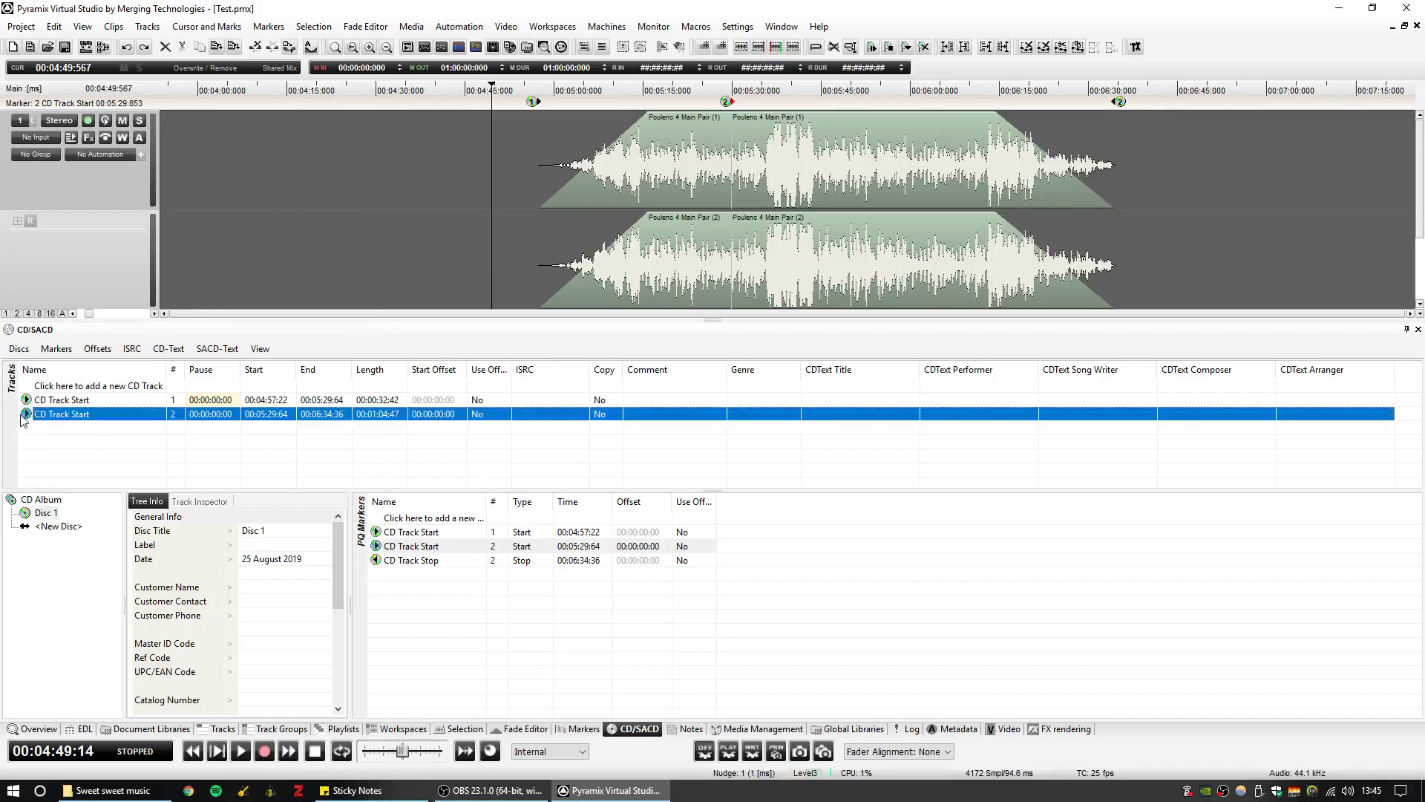
left_click_drag(28, 415, 29, 385)
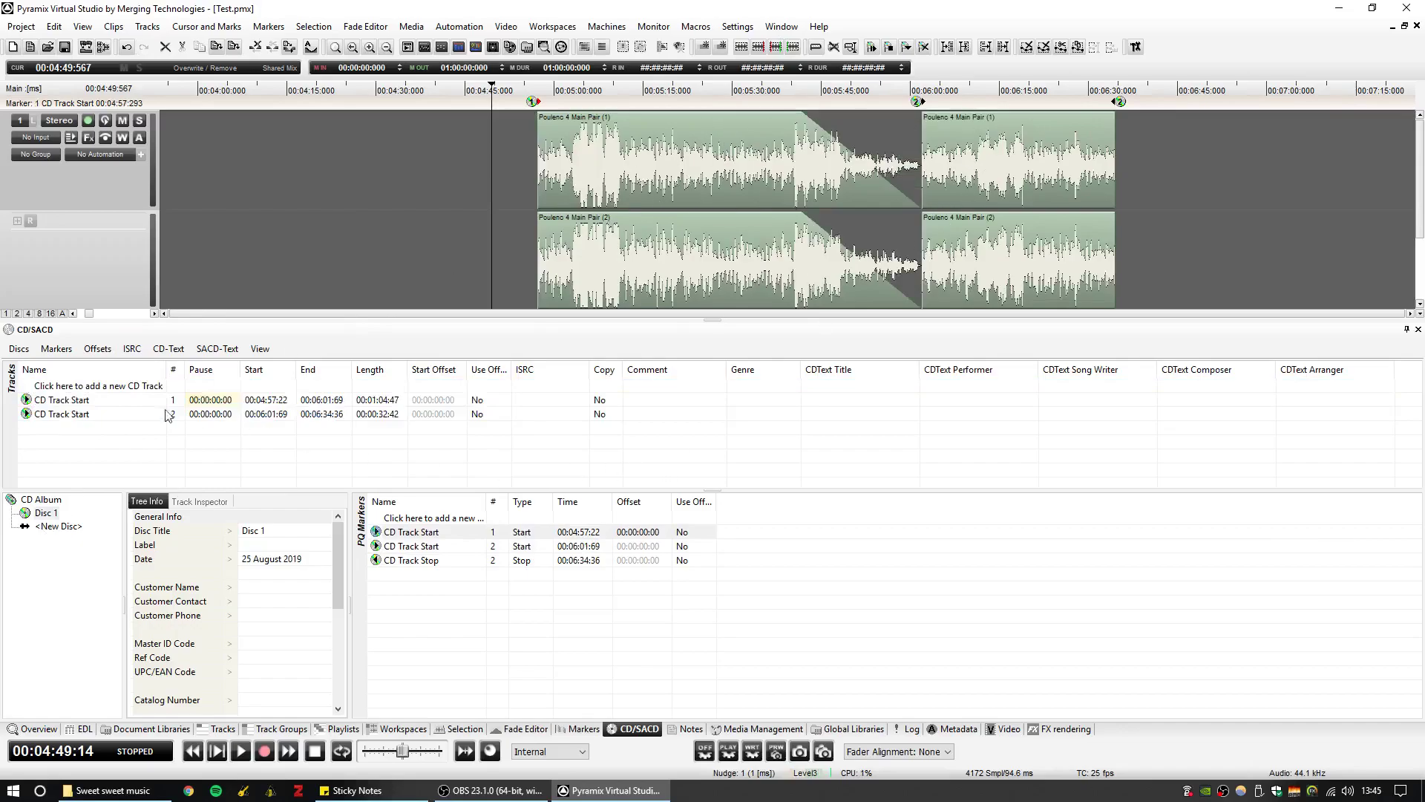
left_click(27, 400)
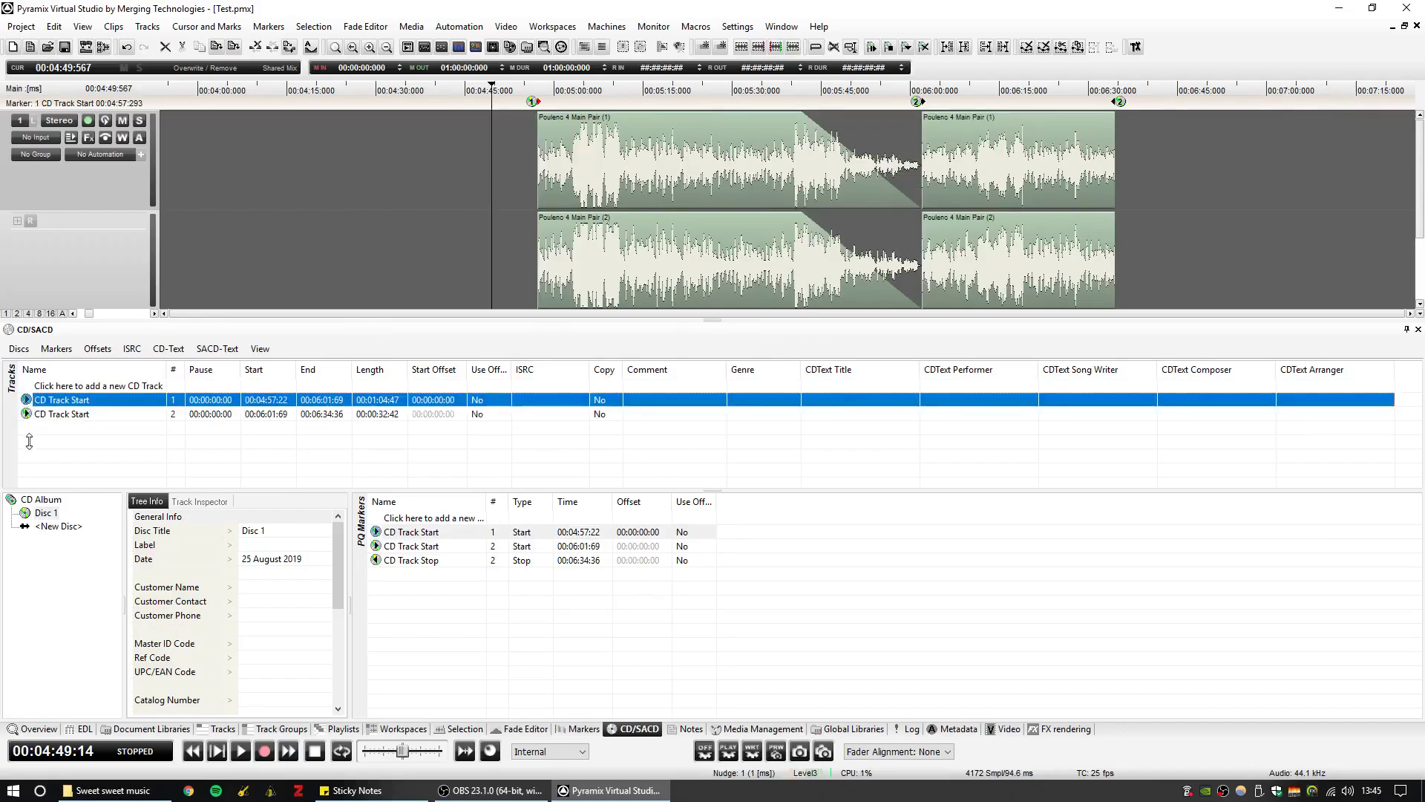
left_click(29, 416)
left_click_drag(32, 417, 29, 385)
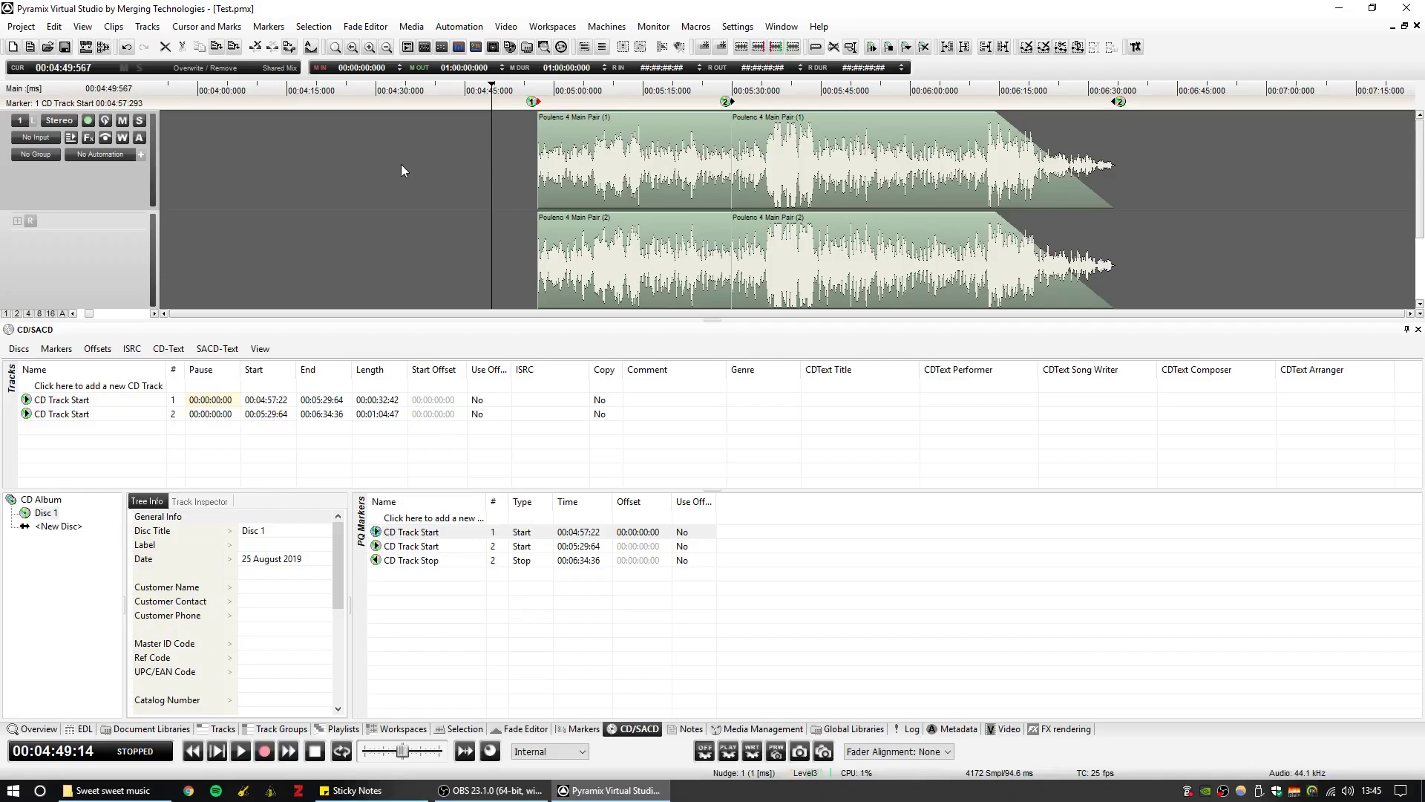
Rename the first CD track as asdf and the second as fgyuktyk
left_click(75, 404)
type("asdf")
key("Return")
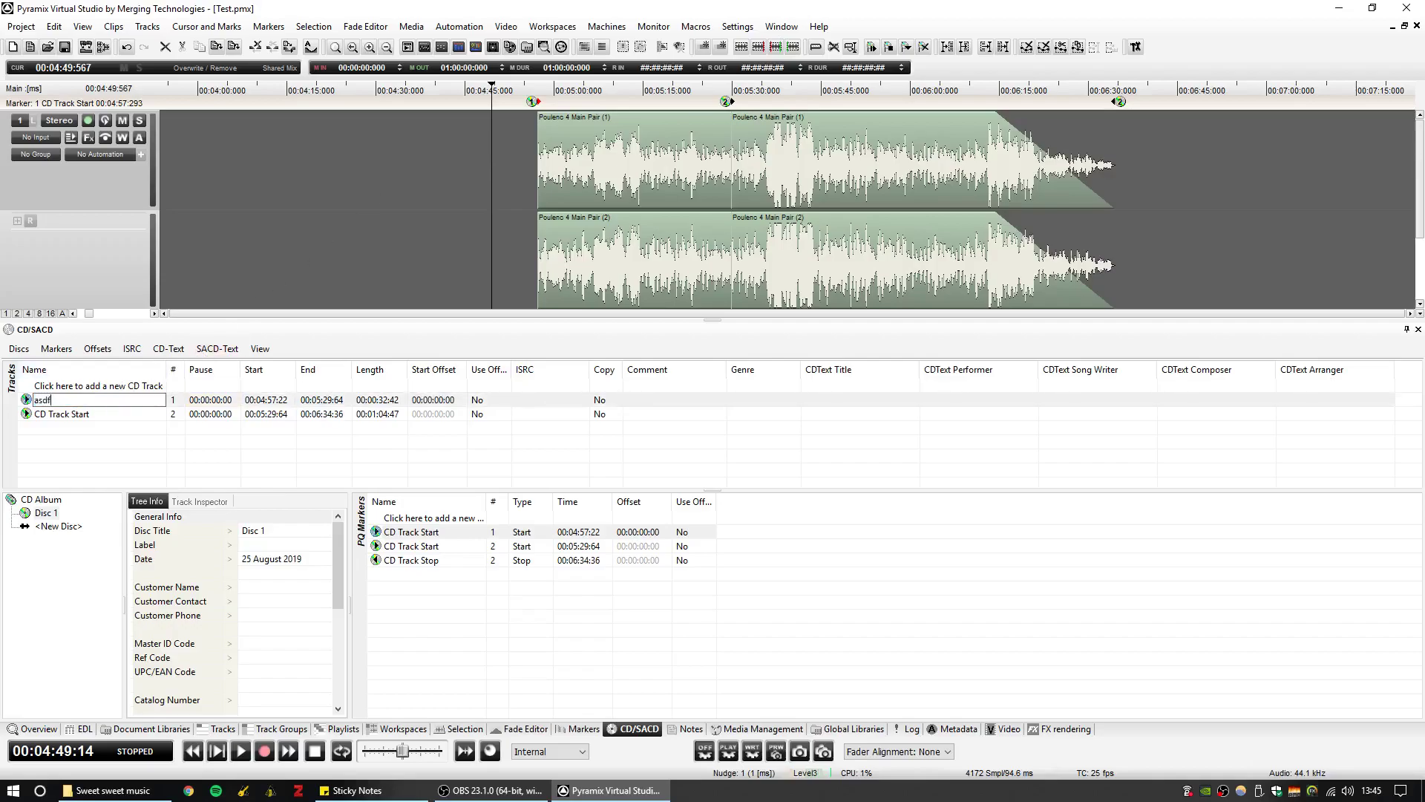
left_click(89, 414)
type("fgyuktyk")
key("Return")
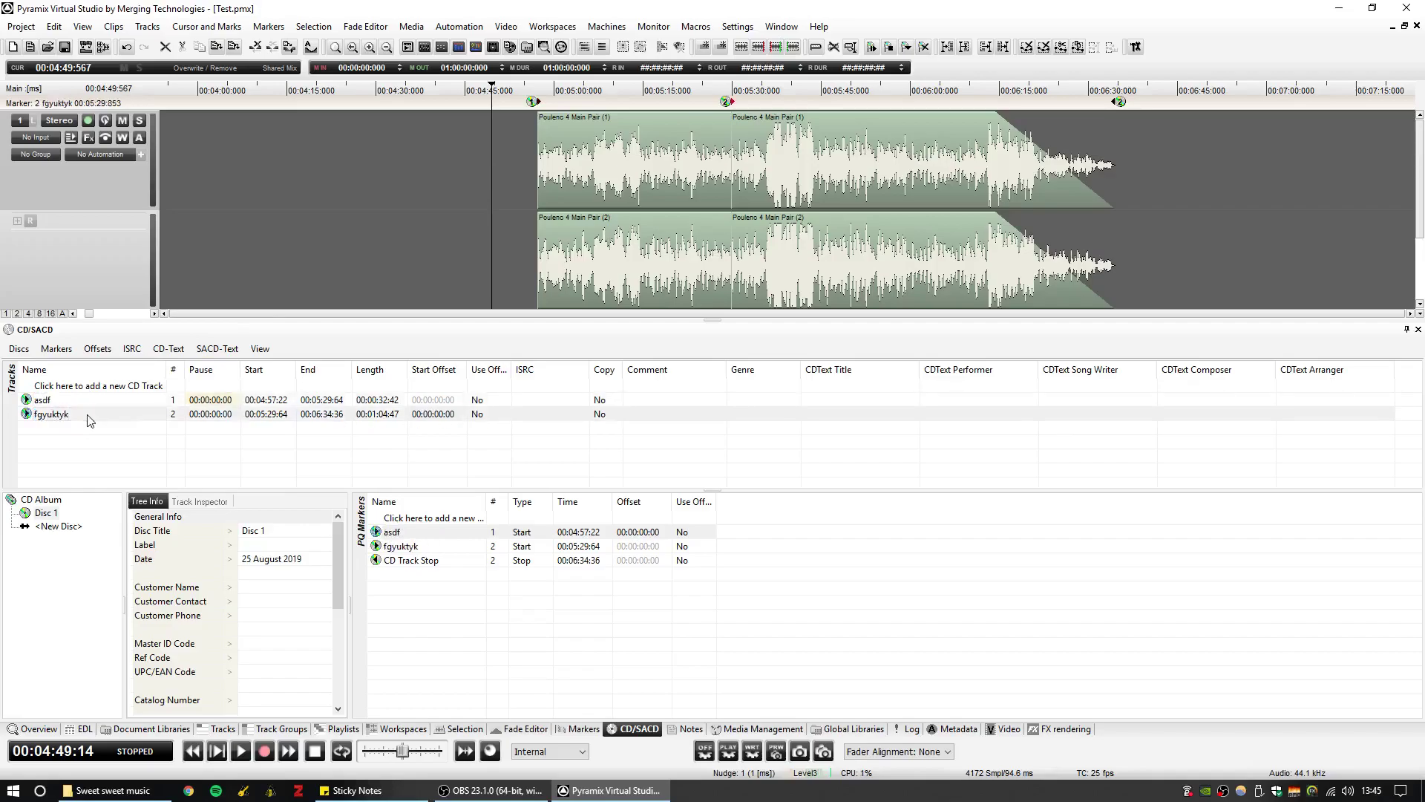
Set the CD-Text titles of both tracks from their track names
left_click(30, 402)
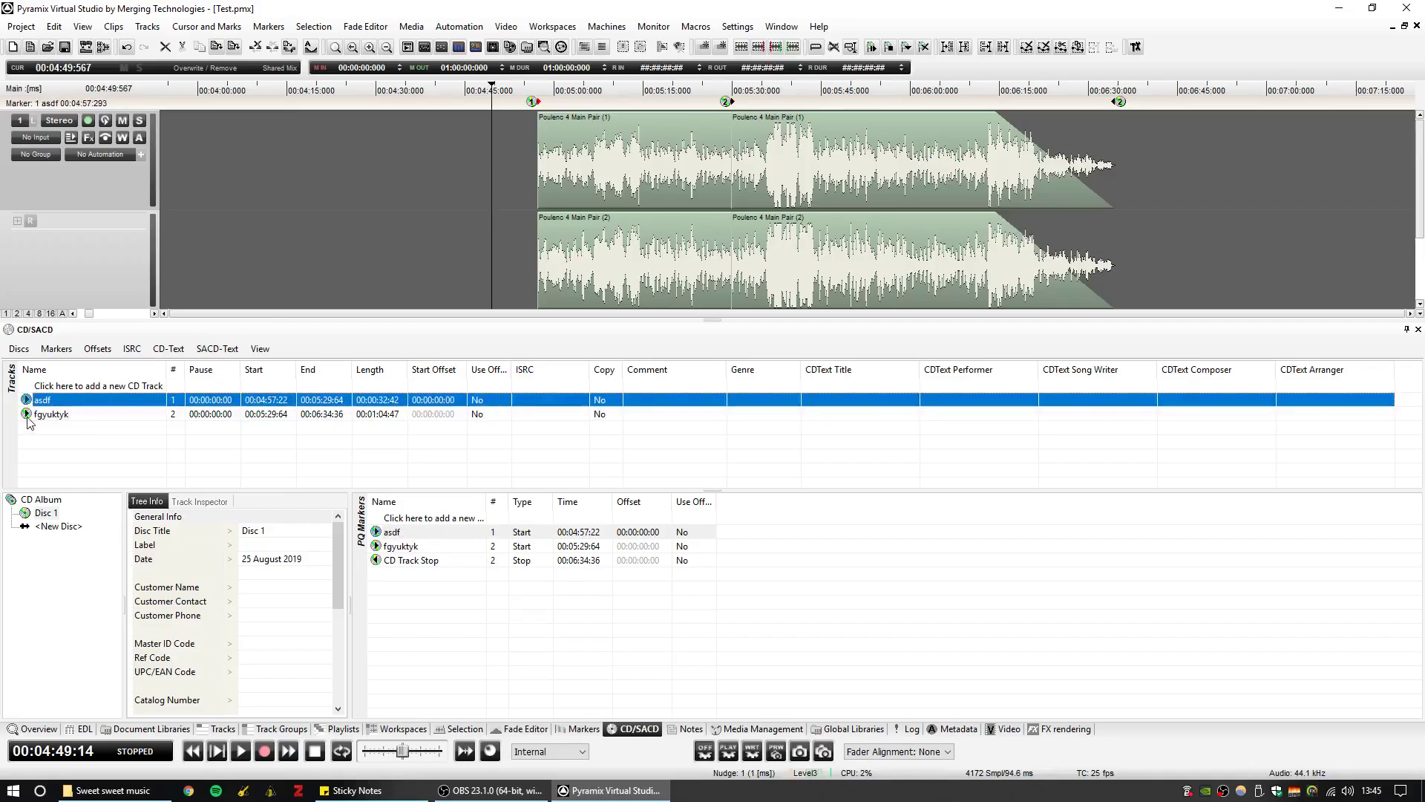
left_click(31, 417, "shift")
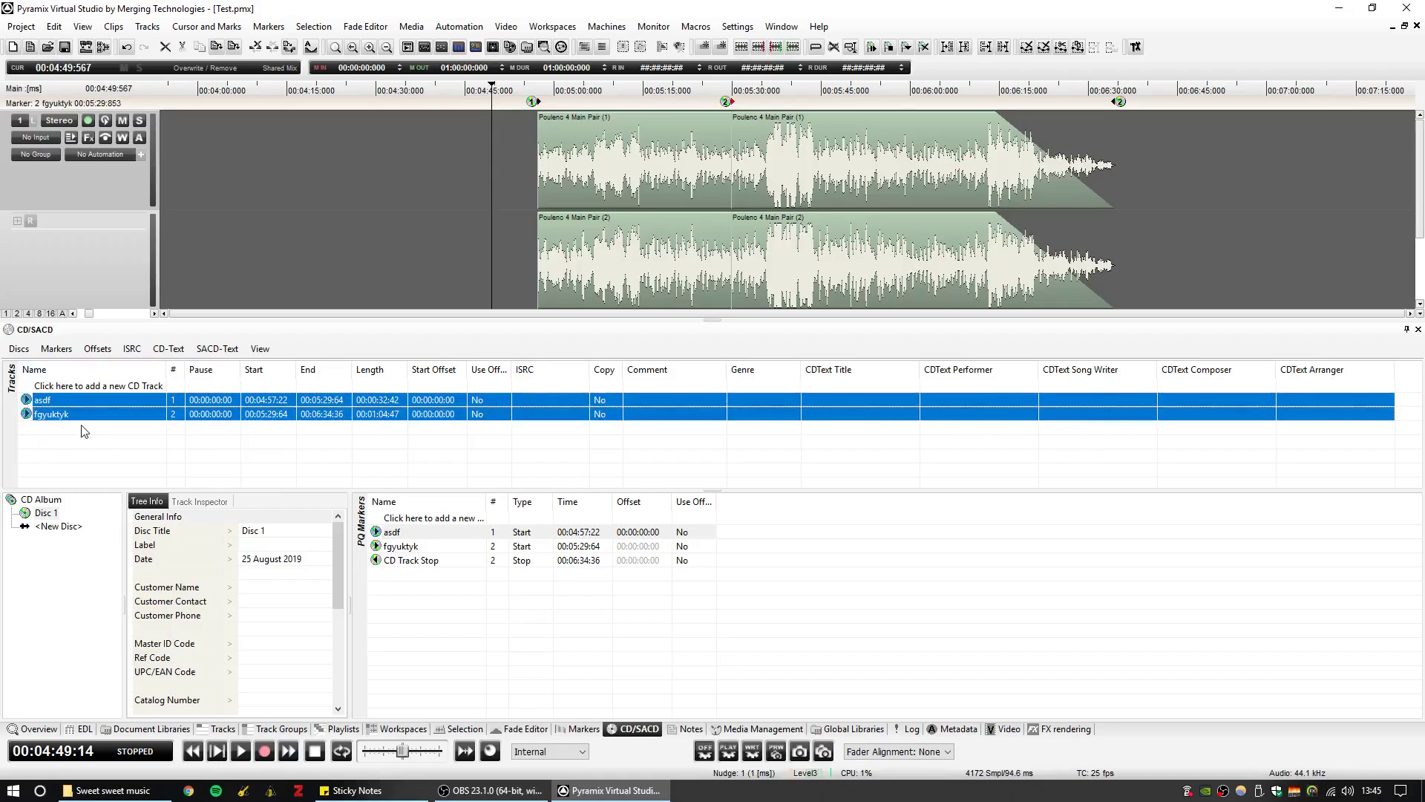
left_click(168, 349)
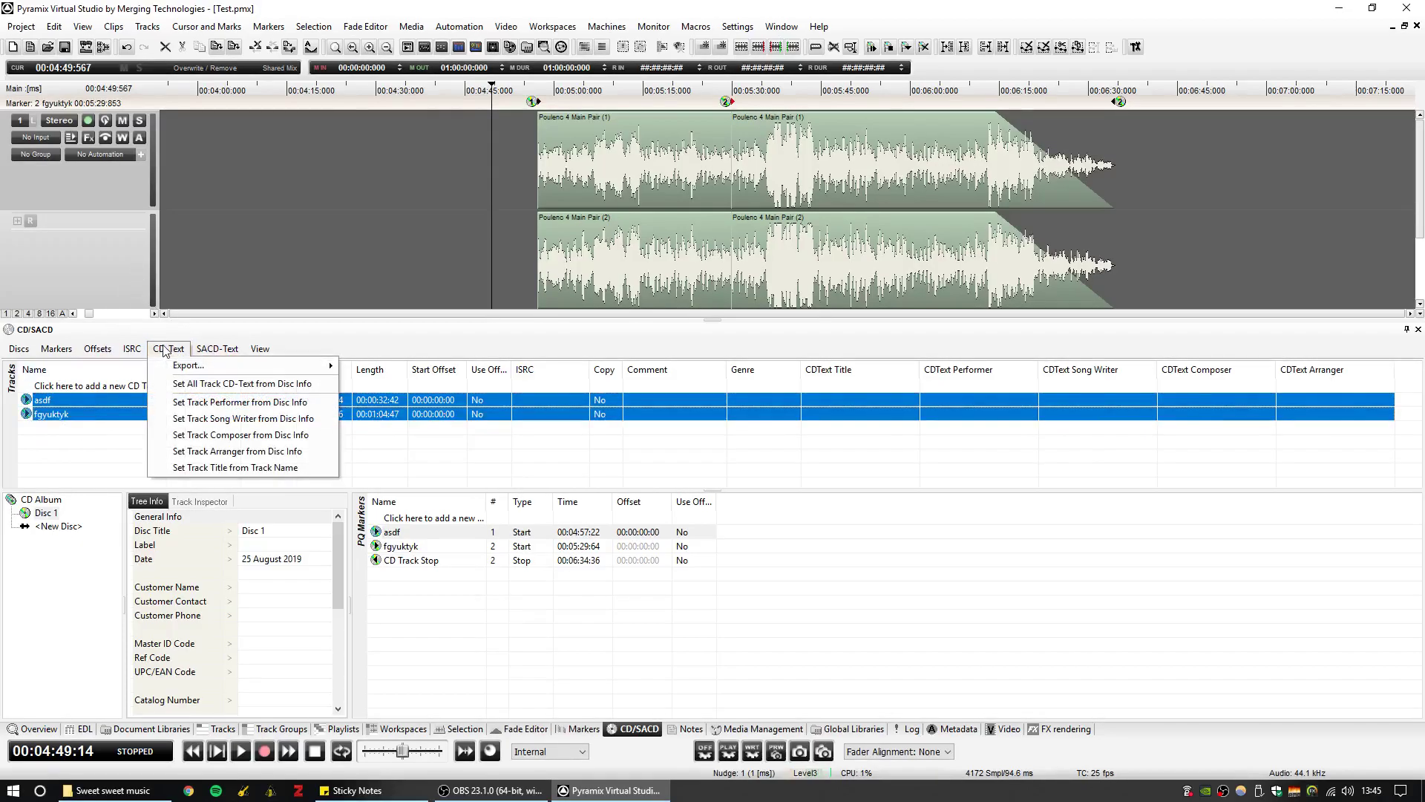
left_click(216, 468)
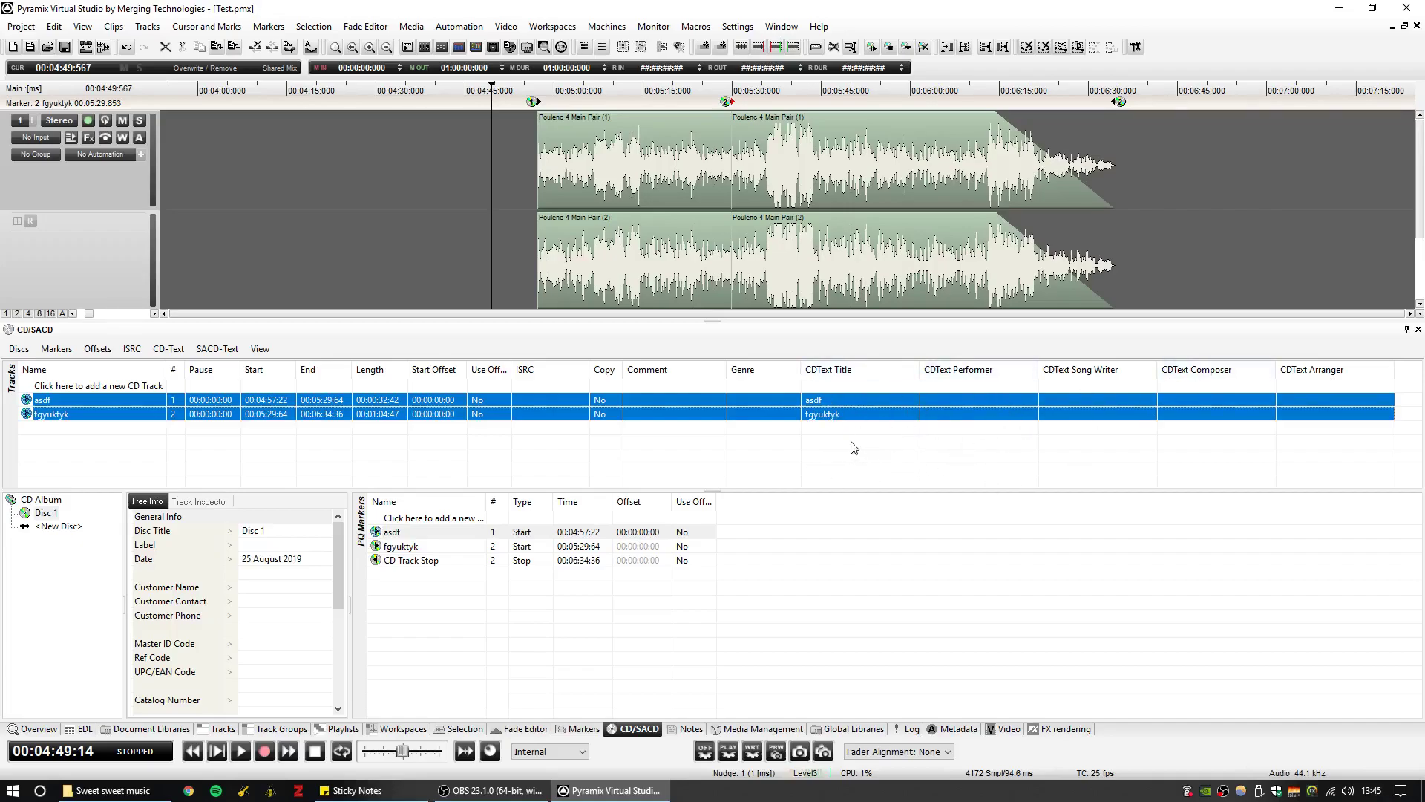
left_click(827, 451)
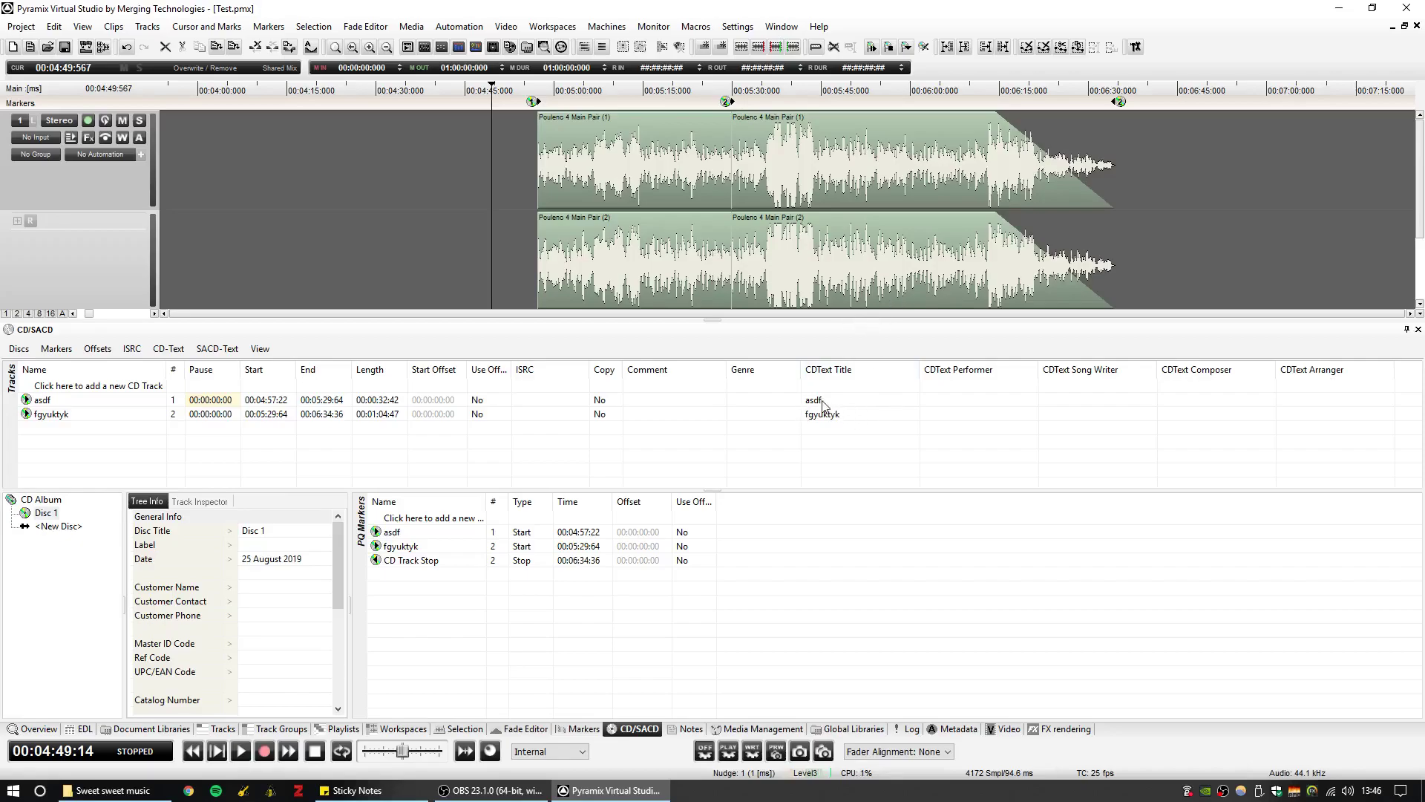
Review the disc's general info and CD-Text fields, and clear the selection made in the timeline
left_click_drag(399, 156, 394, 154)
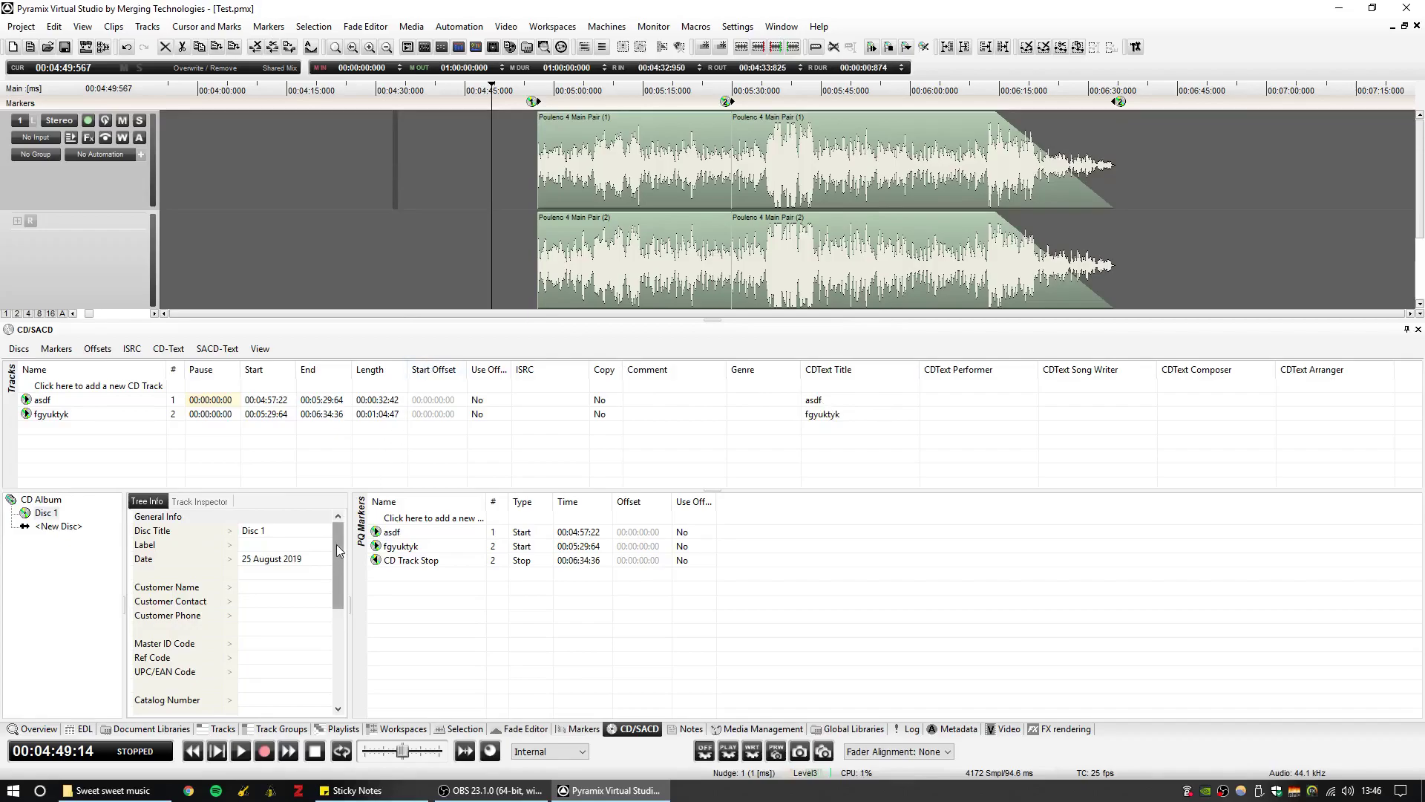
left_click_drag(336, 545, 253, 699)
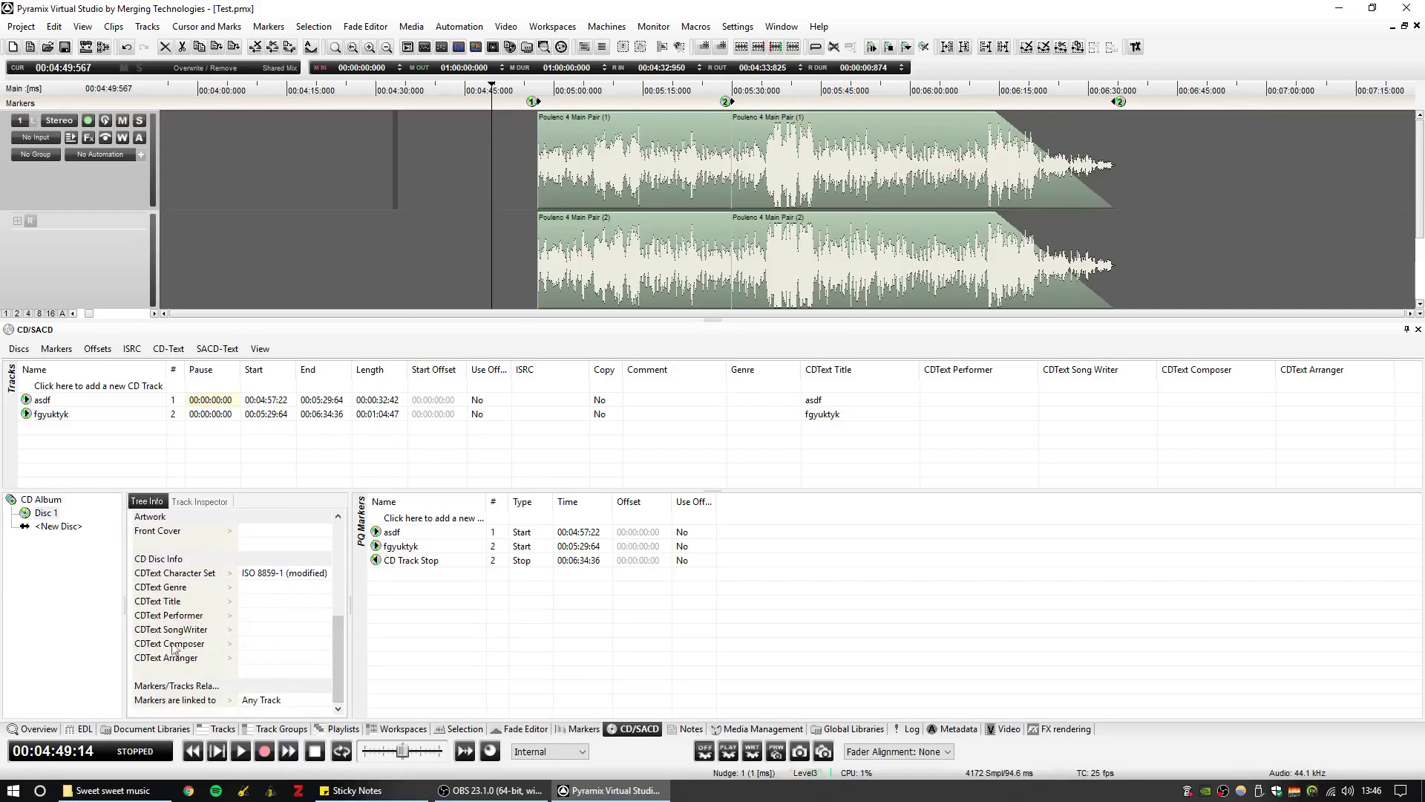
left_click(267, 602)
left_click_drag(341, 641, 380, 393)
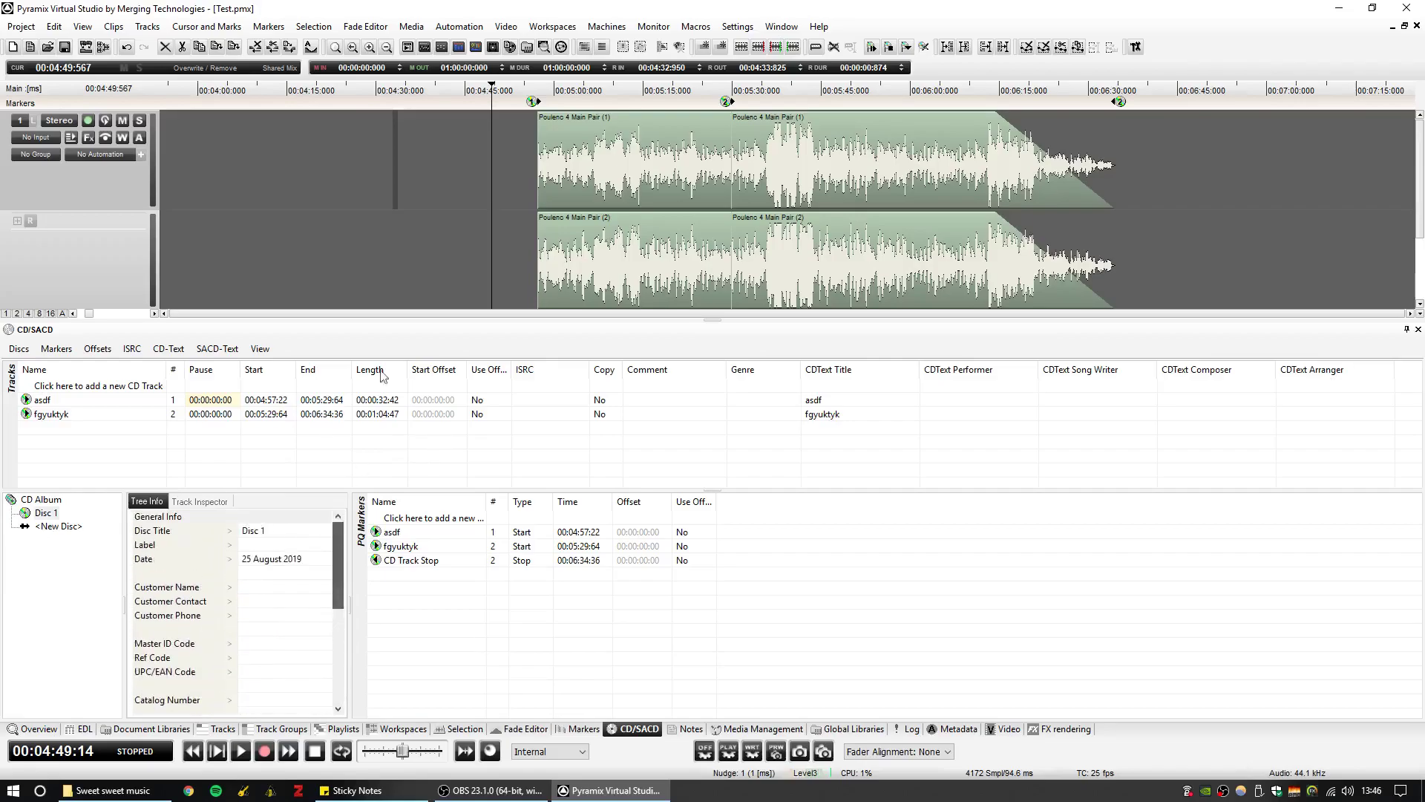
left_click(465, 141)
left_click_drag(339, 546, 346, 491)
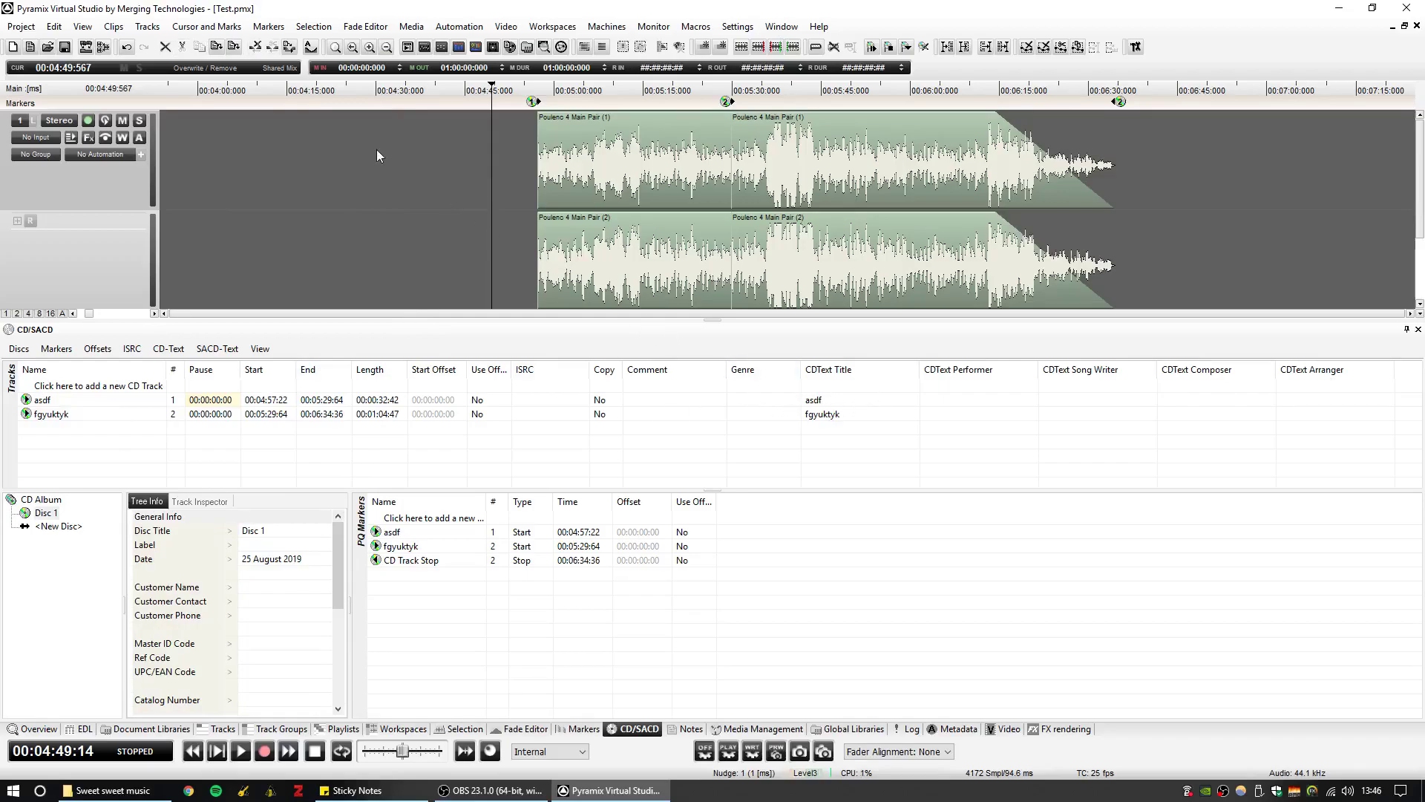
Start generating a CD image of Disc 1 from the MB1 mix bus, in Red Book CD Image format (stereo, 16 bit, 44.1 kHz)
left_click(21, 26)
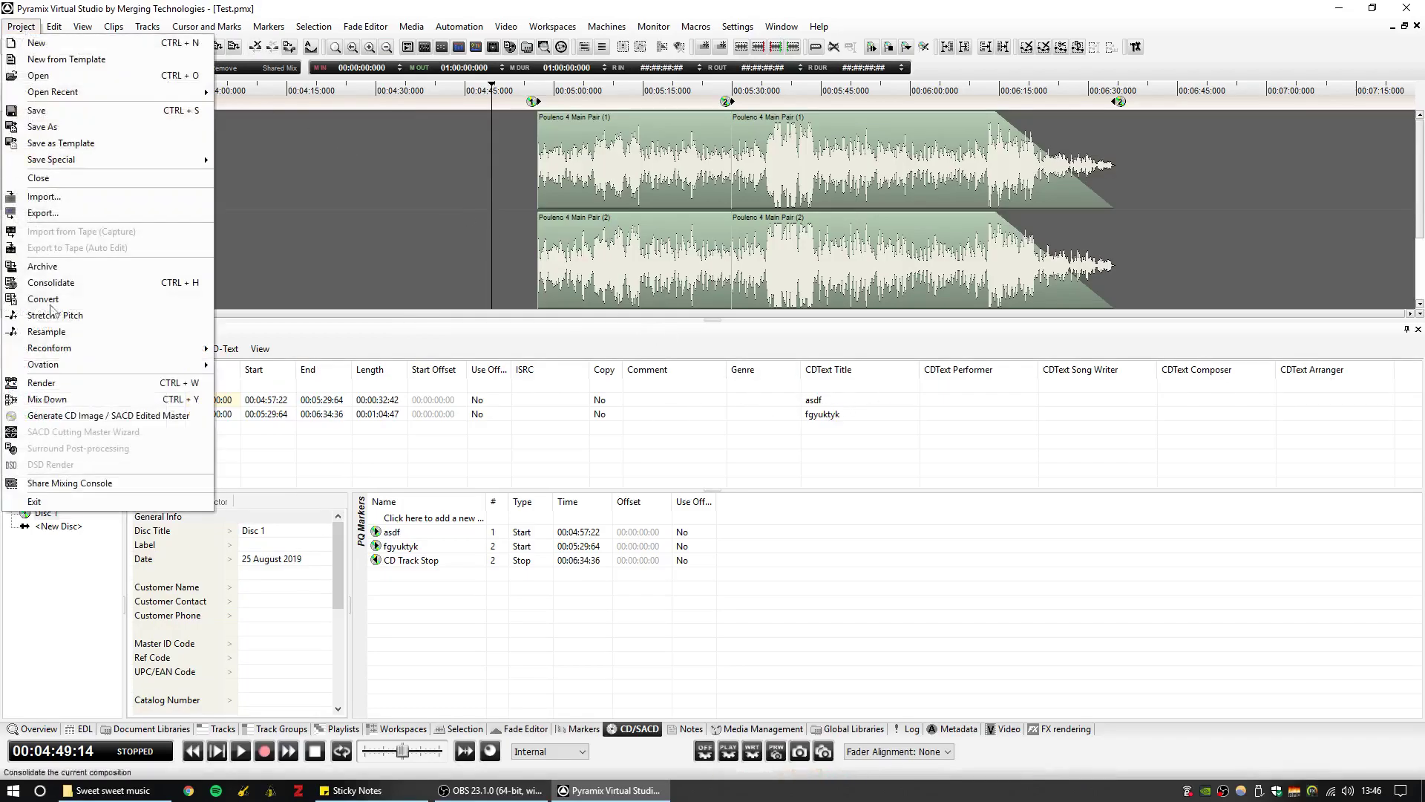
left_click(52, 417)
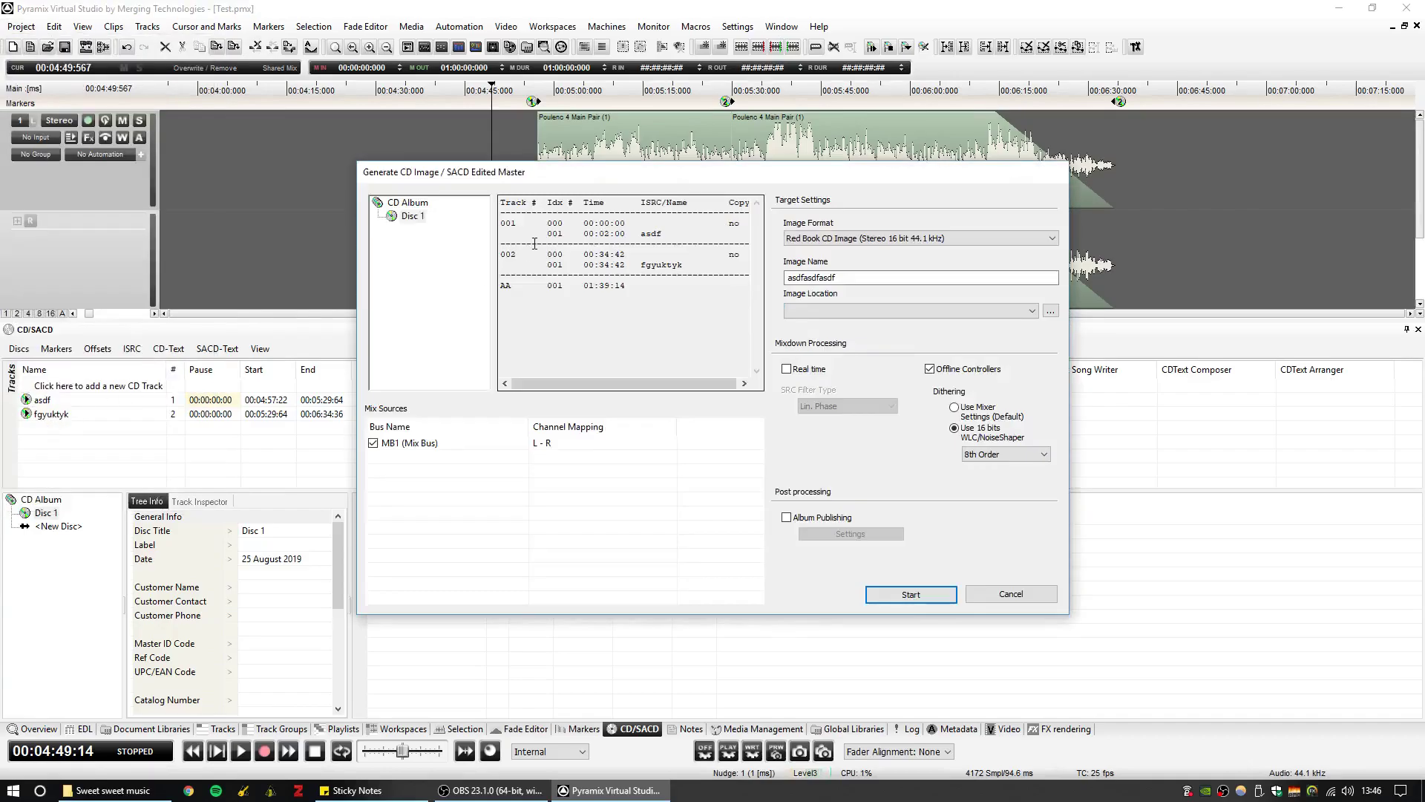
left_click(454, 183)
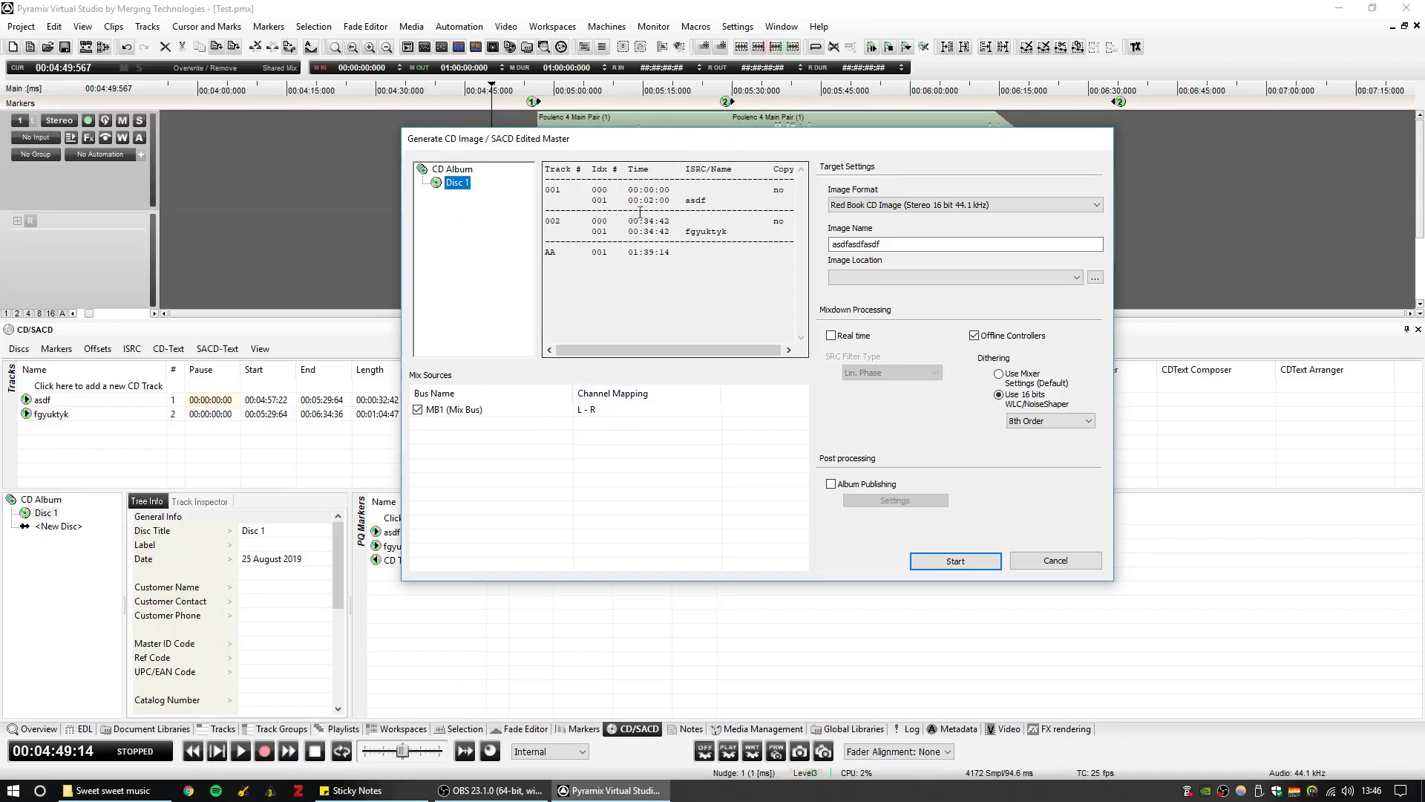
left_click(418, 410)
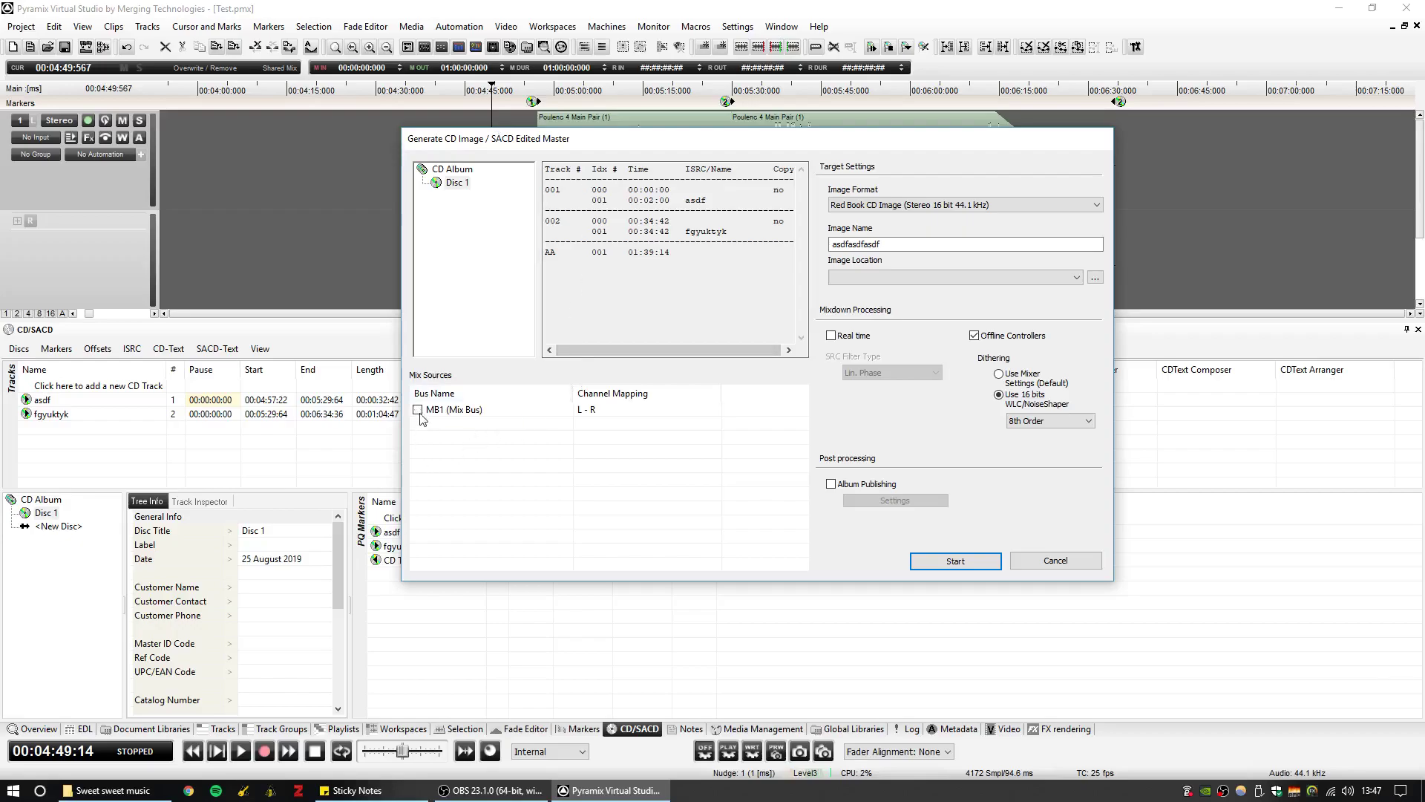
left_click(451, 410)
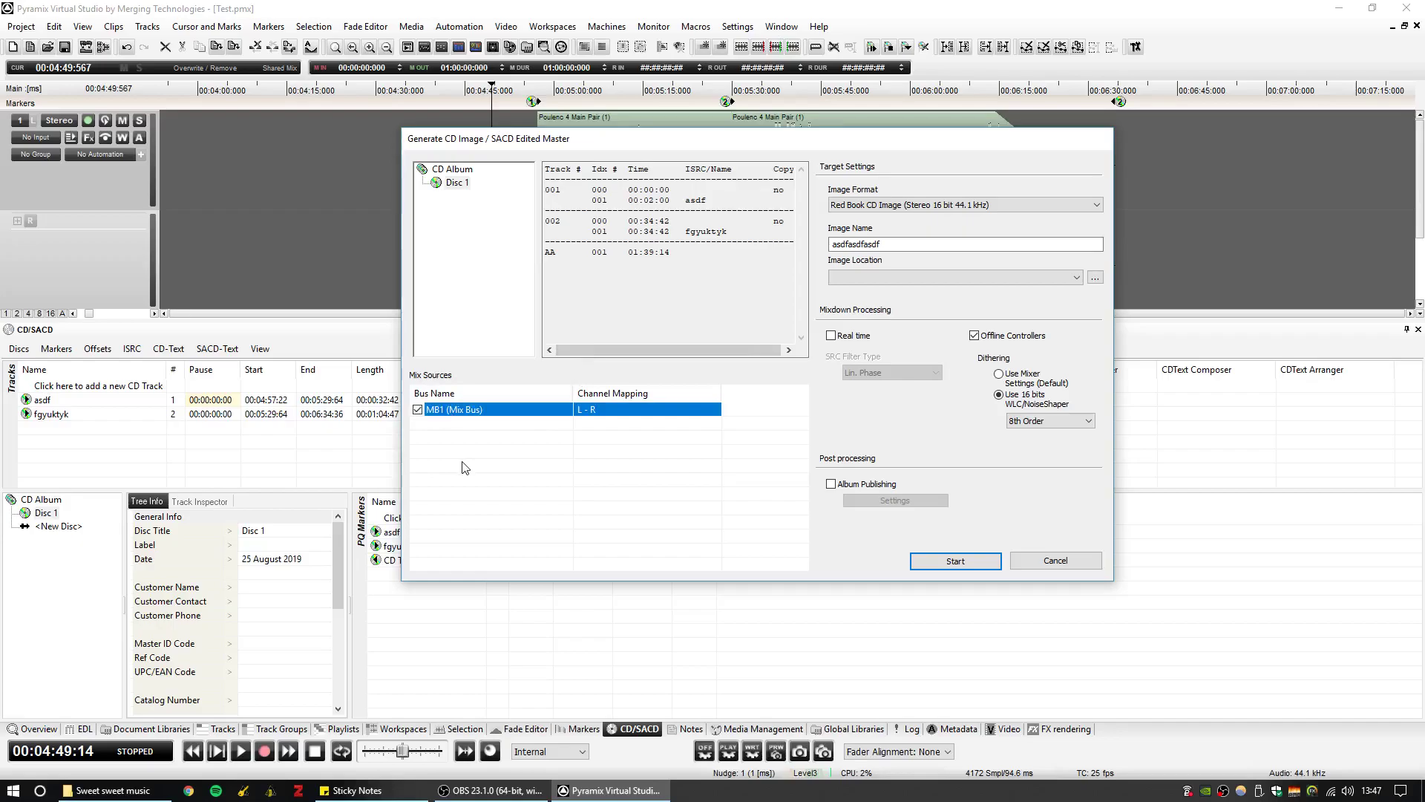
left_click(921, 207)
left_click(922, 217)
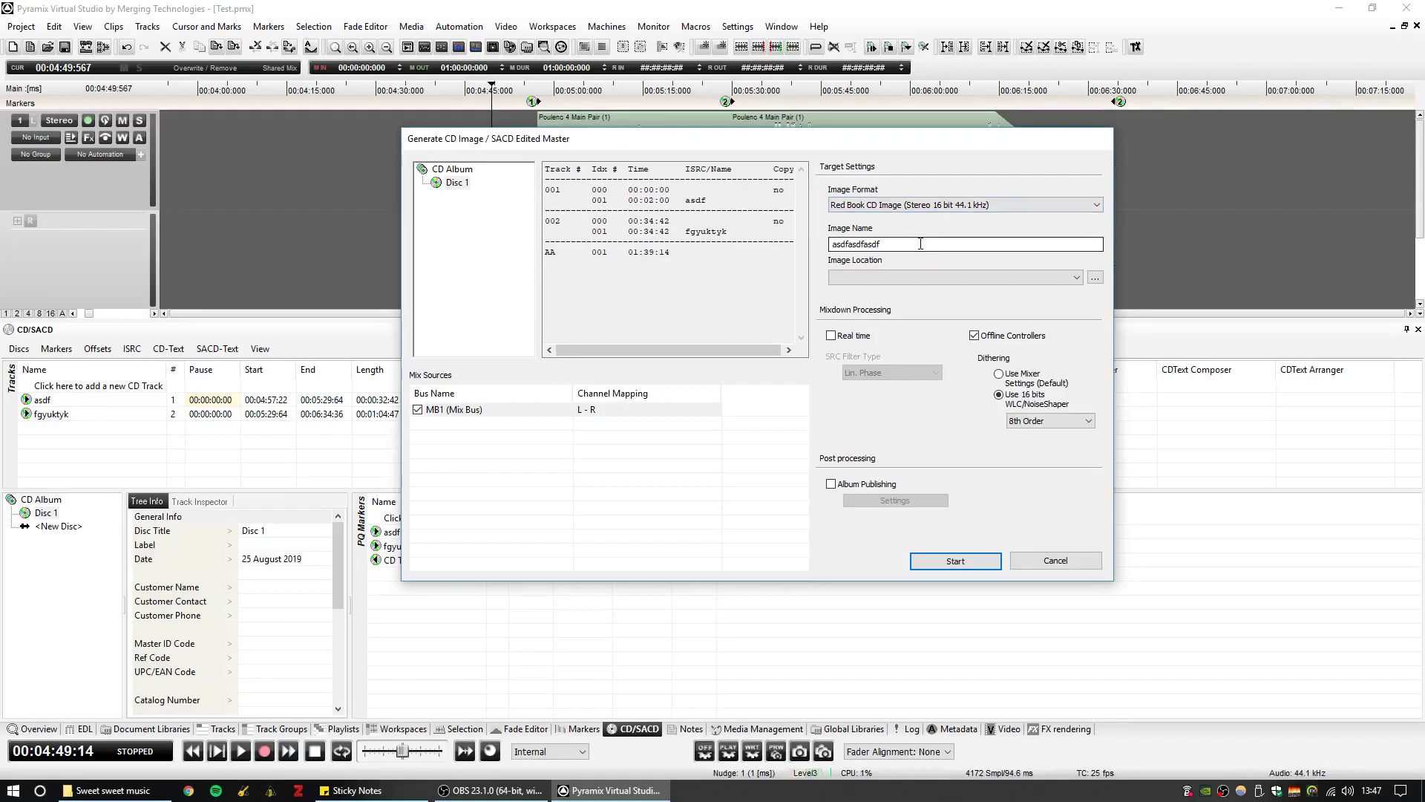
Name the CD image drdntyumdty and mount the folder H:\Wow\Test as its location
left_click_drag(920, 244, 771, 247)
type("drdntyumdty")
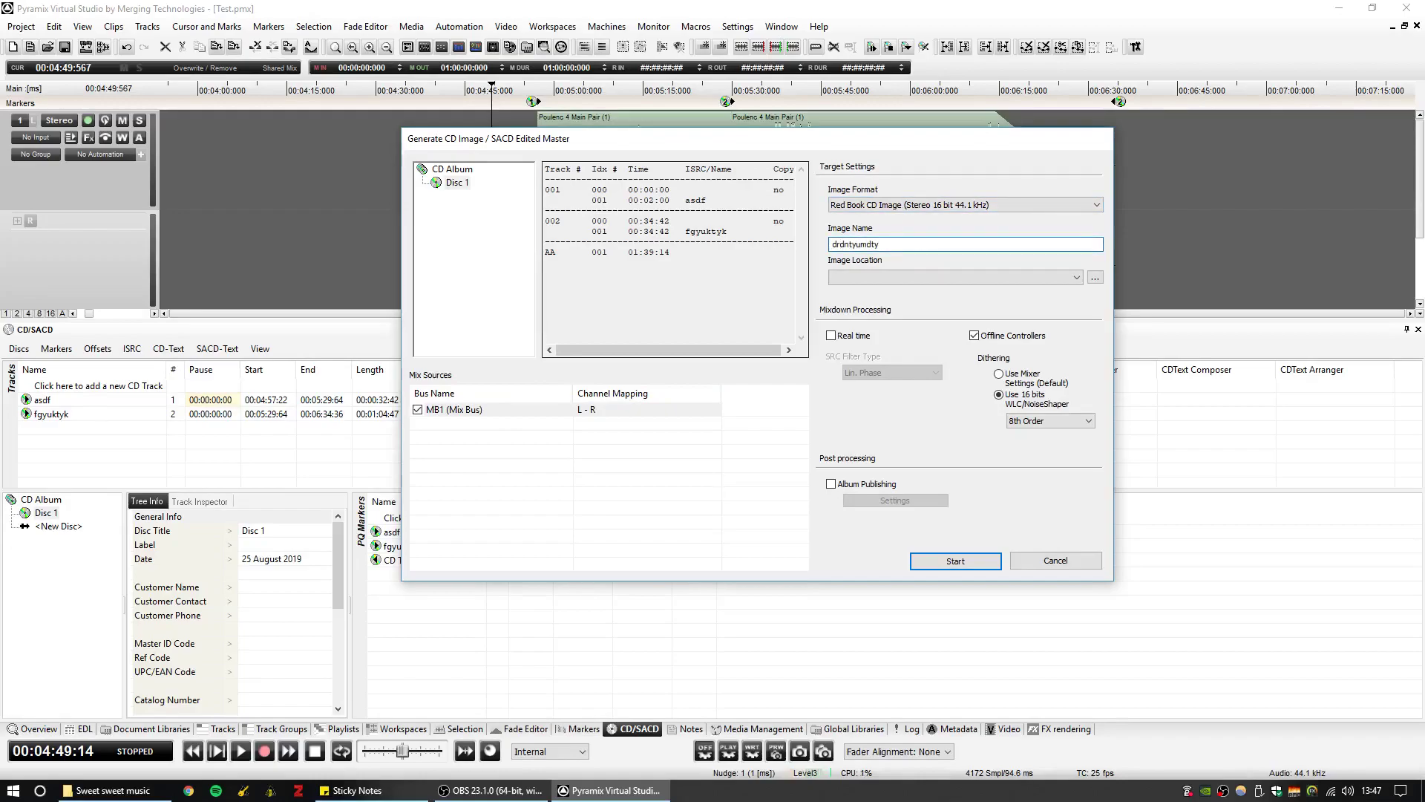
left_click(1094, 277)
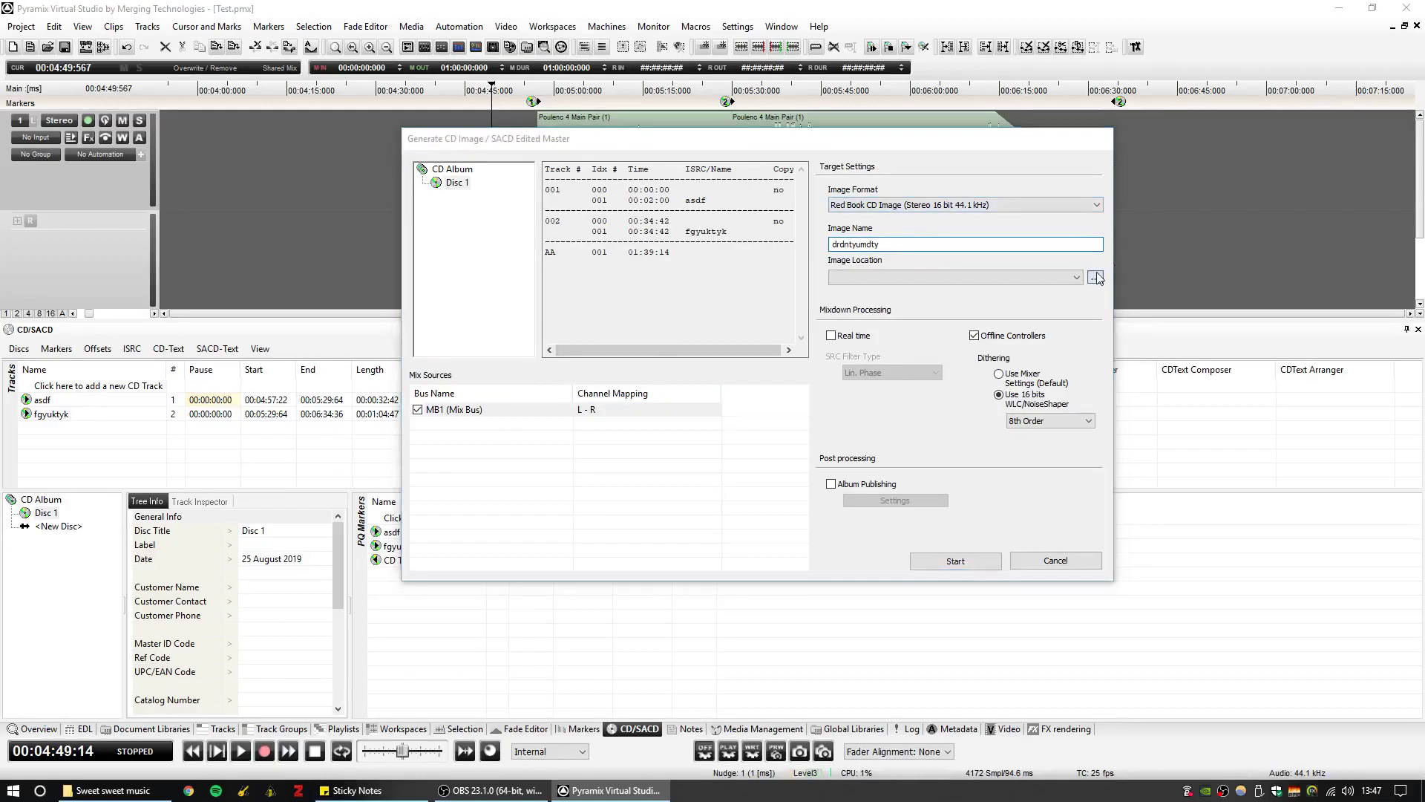
left_click(907, 376)
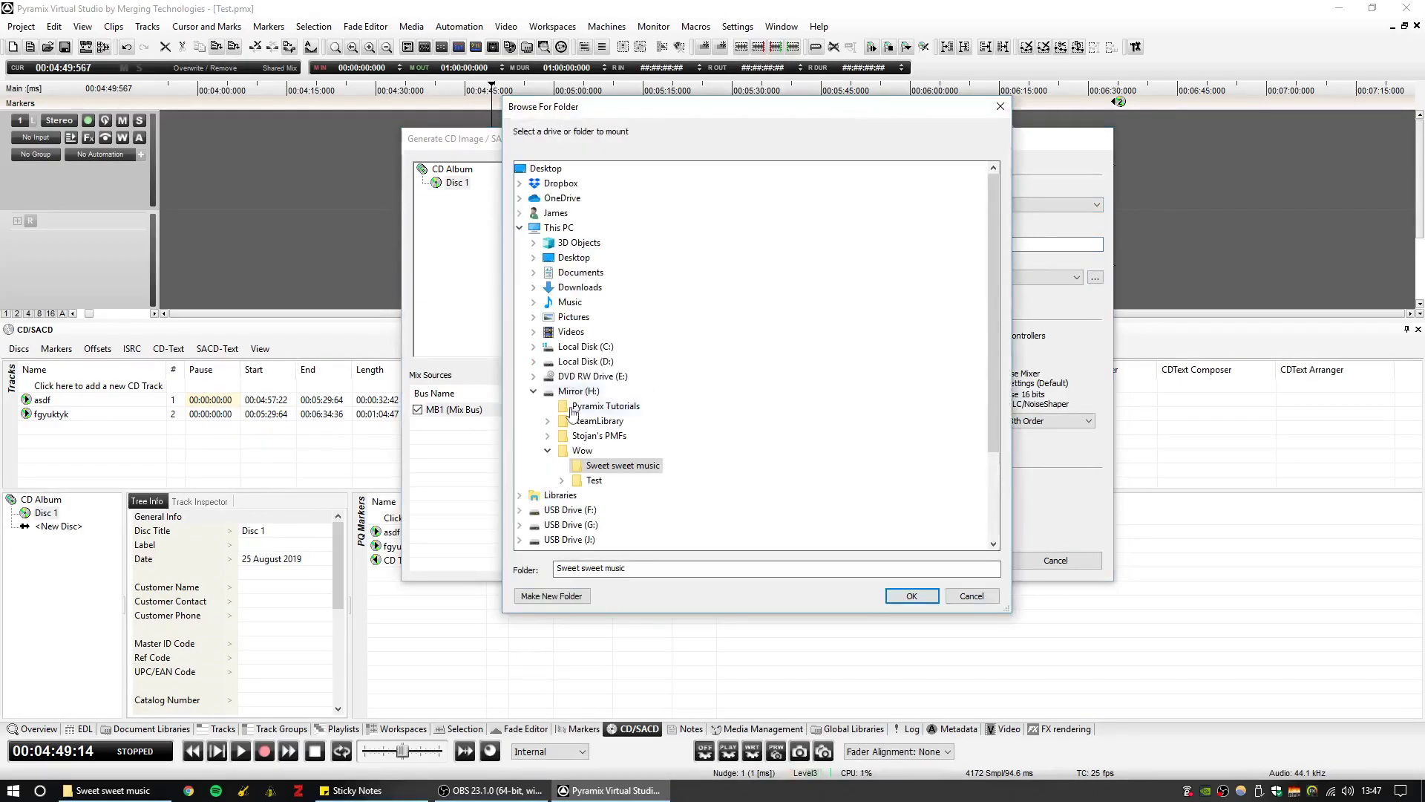
left_click(911, 596)
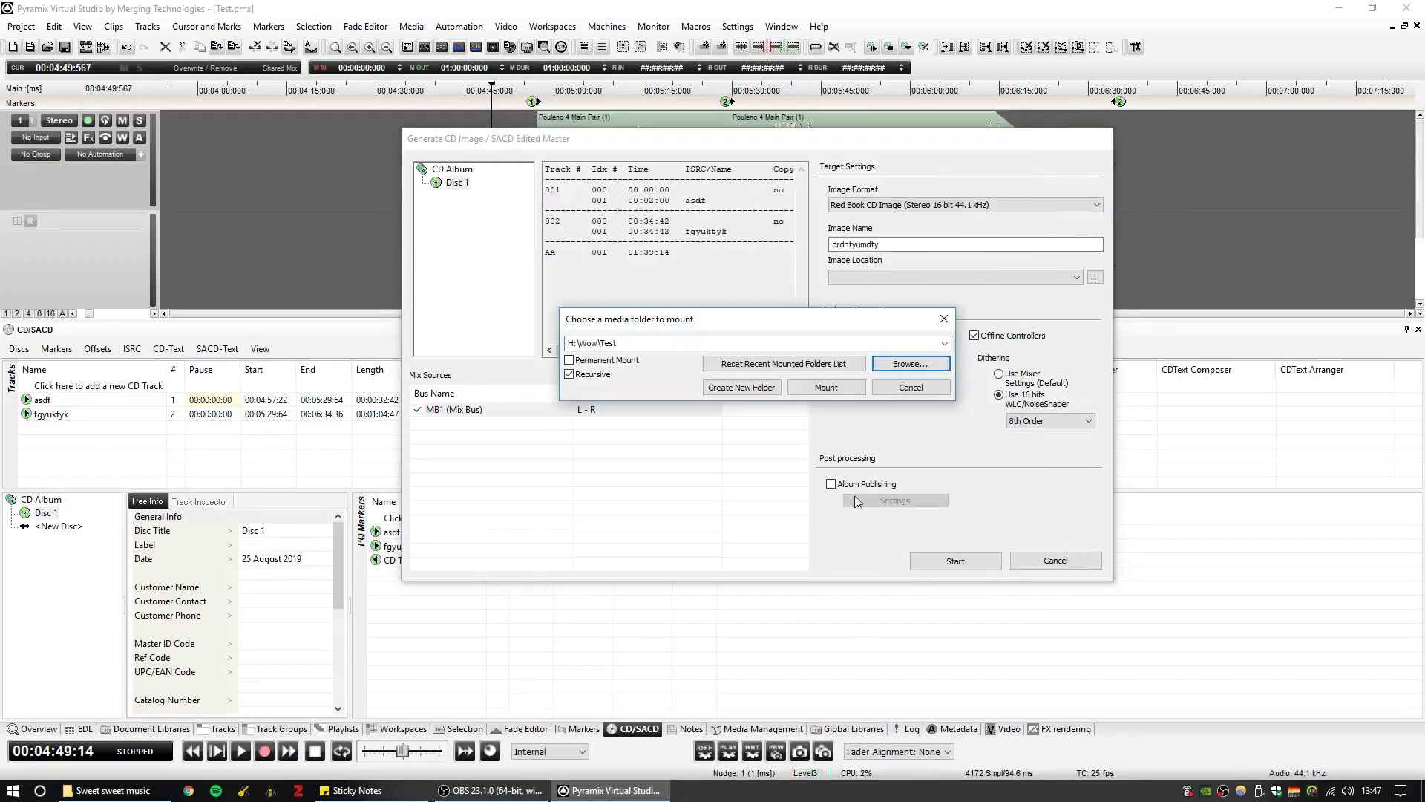
left_click(831, 396)
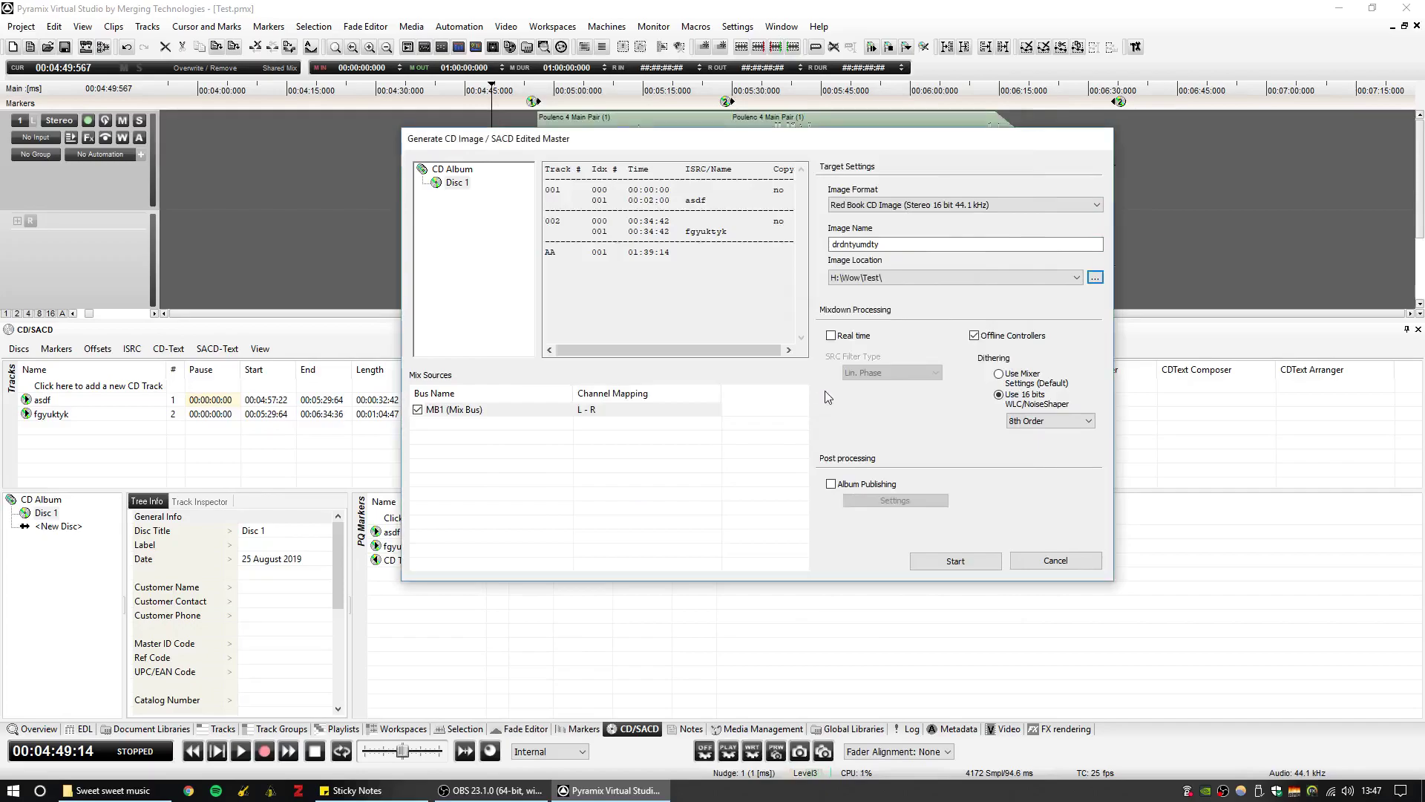
left_click(832, 336)
left_click(832, 336)
left_click(521, 790)
left_click(521, 790)
left_click_drag(953, 146, 465, 265)
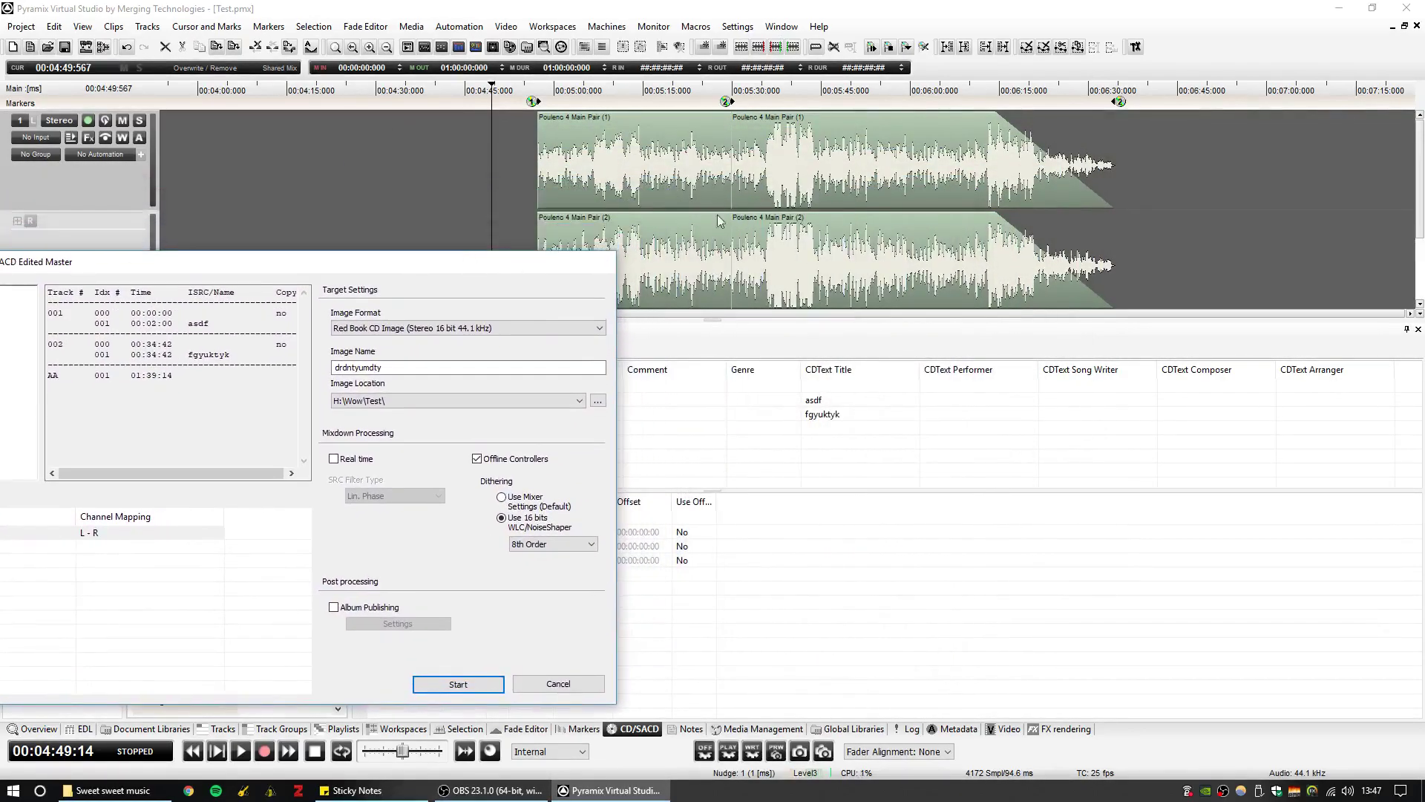
left_click_drag(541, 261, 806, 180)
Use 16-bit WLC/NoiseShaper dithering at 8th Order, leave album publishing off, and generate the CD image
left_click(838, 416)
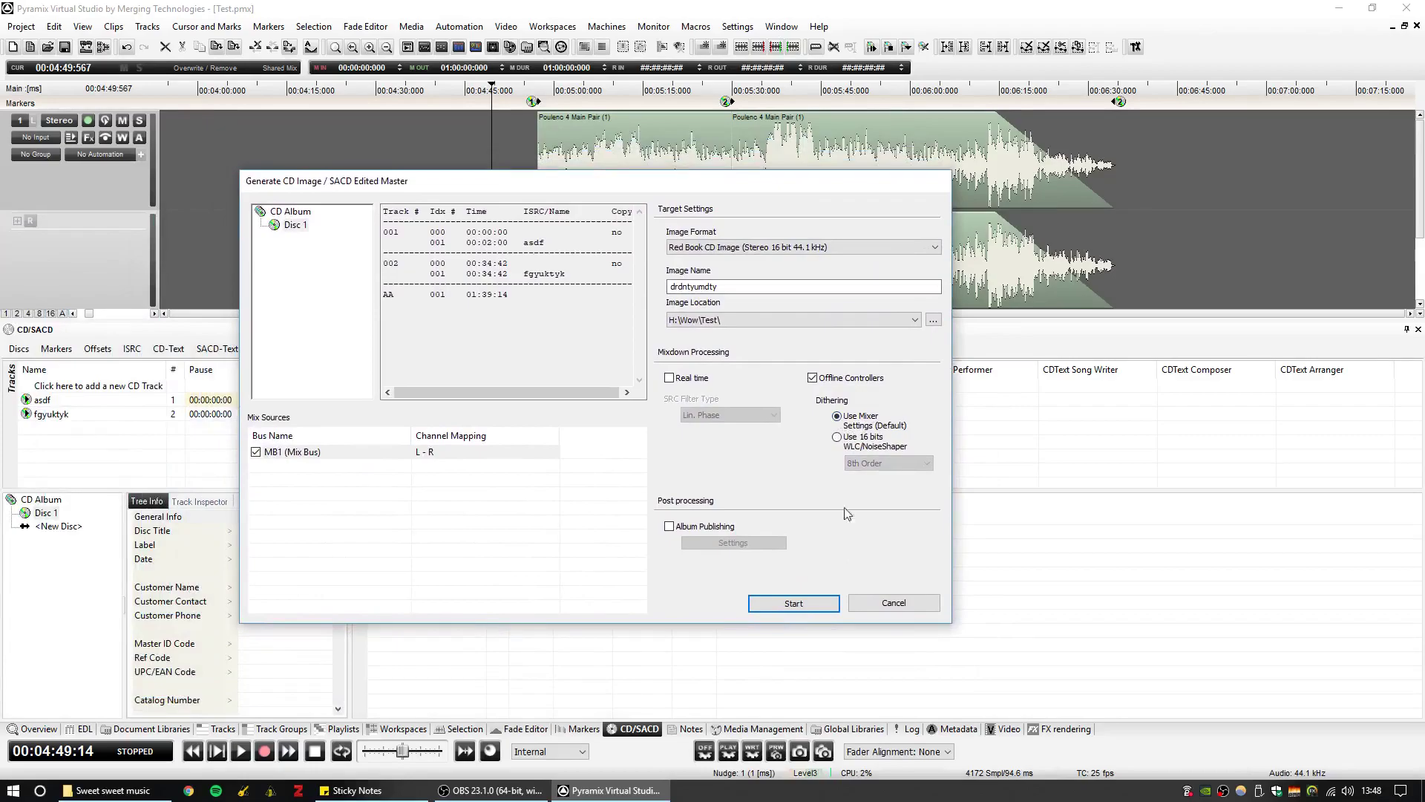
left_click(839, 439)
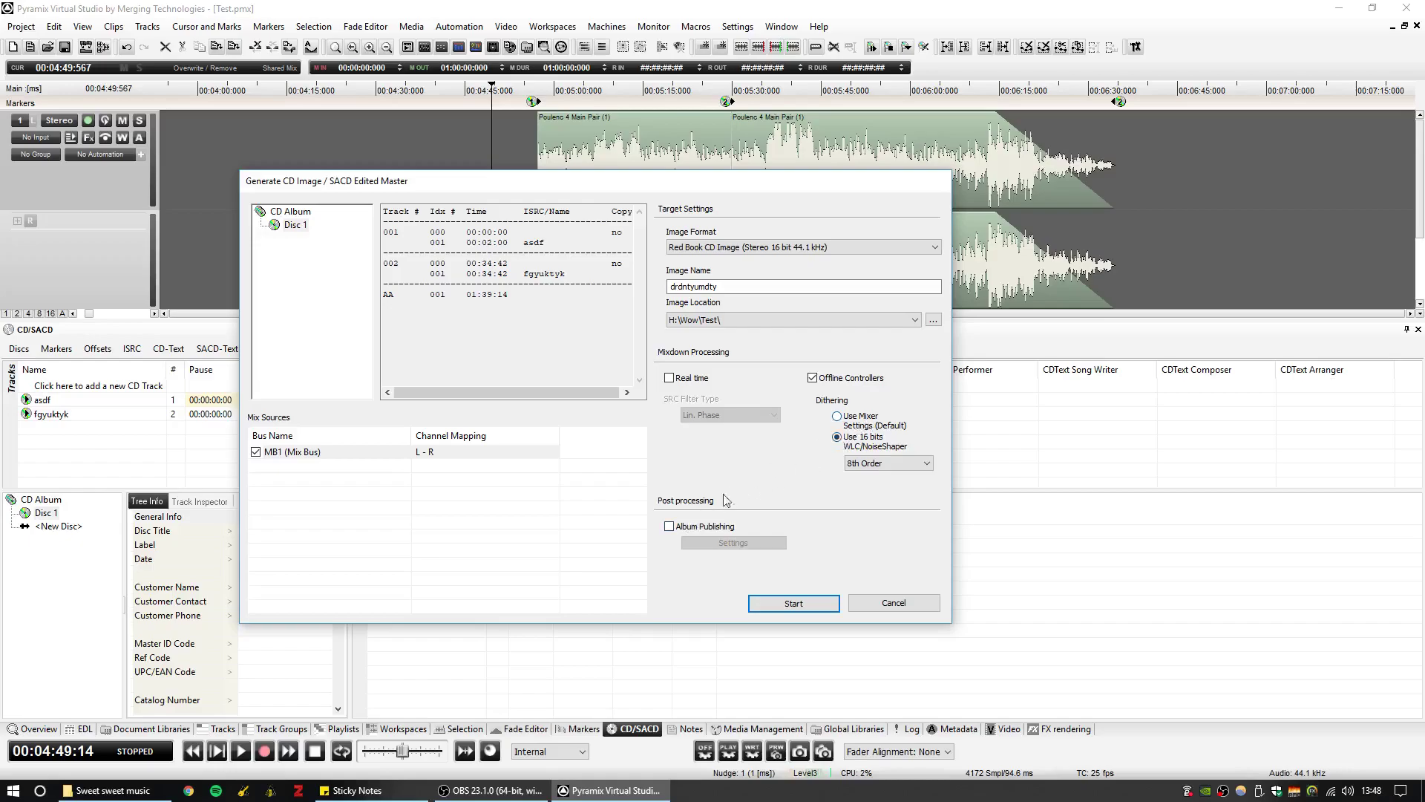
left_click(689, 527)
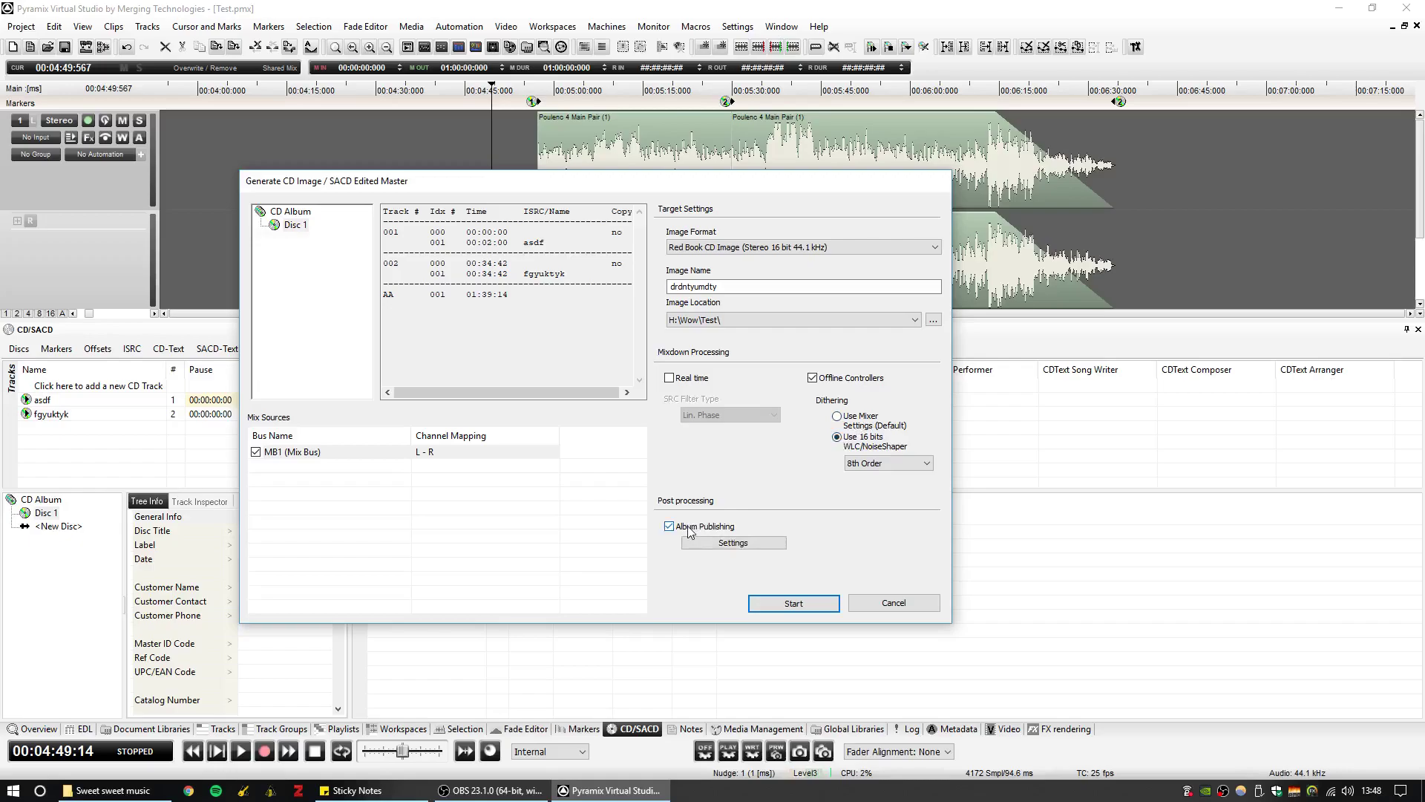
left_click(690, 527)
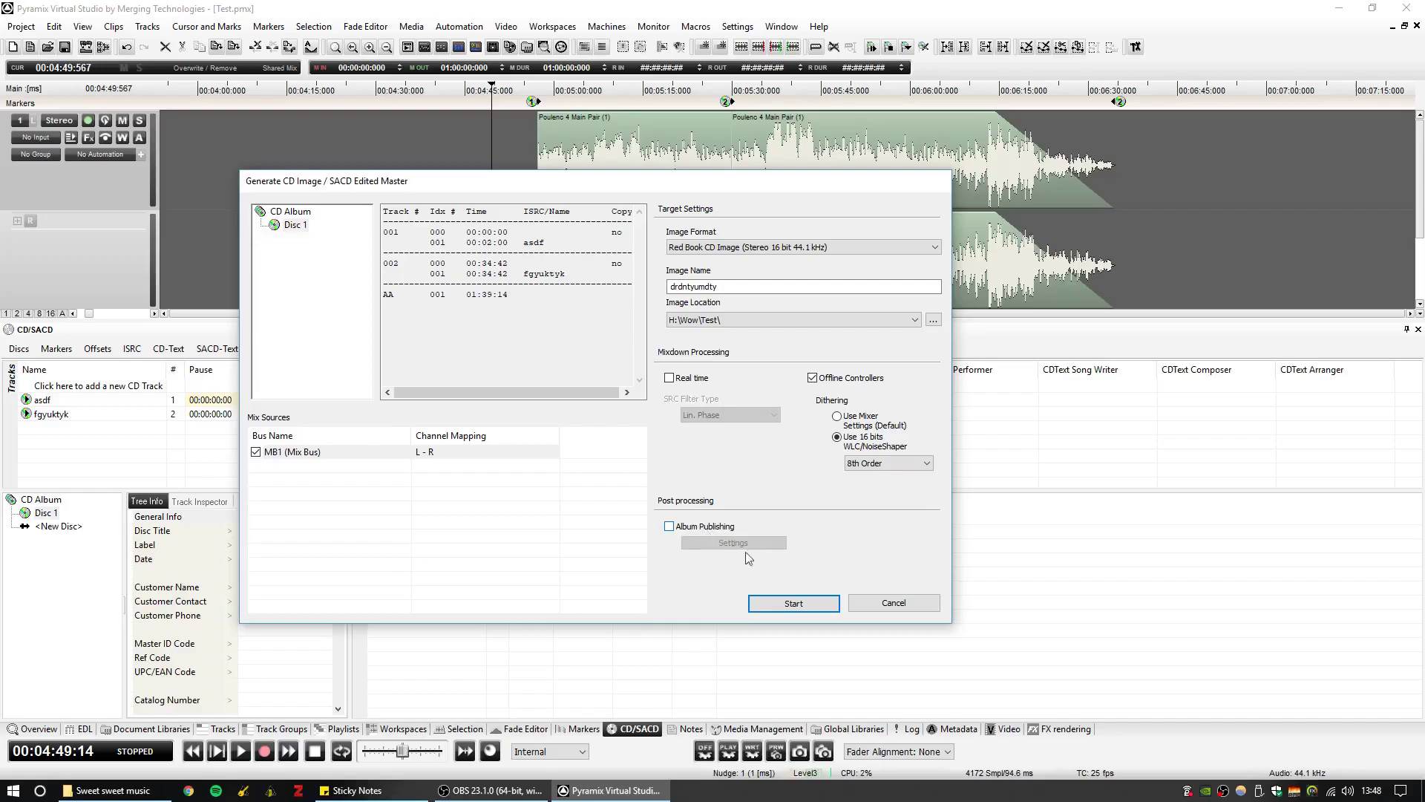
left_click(787, 607)
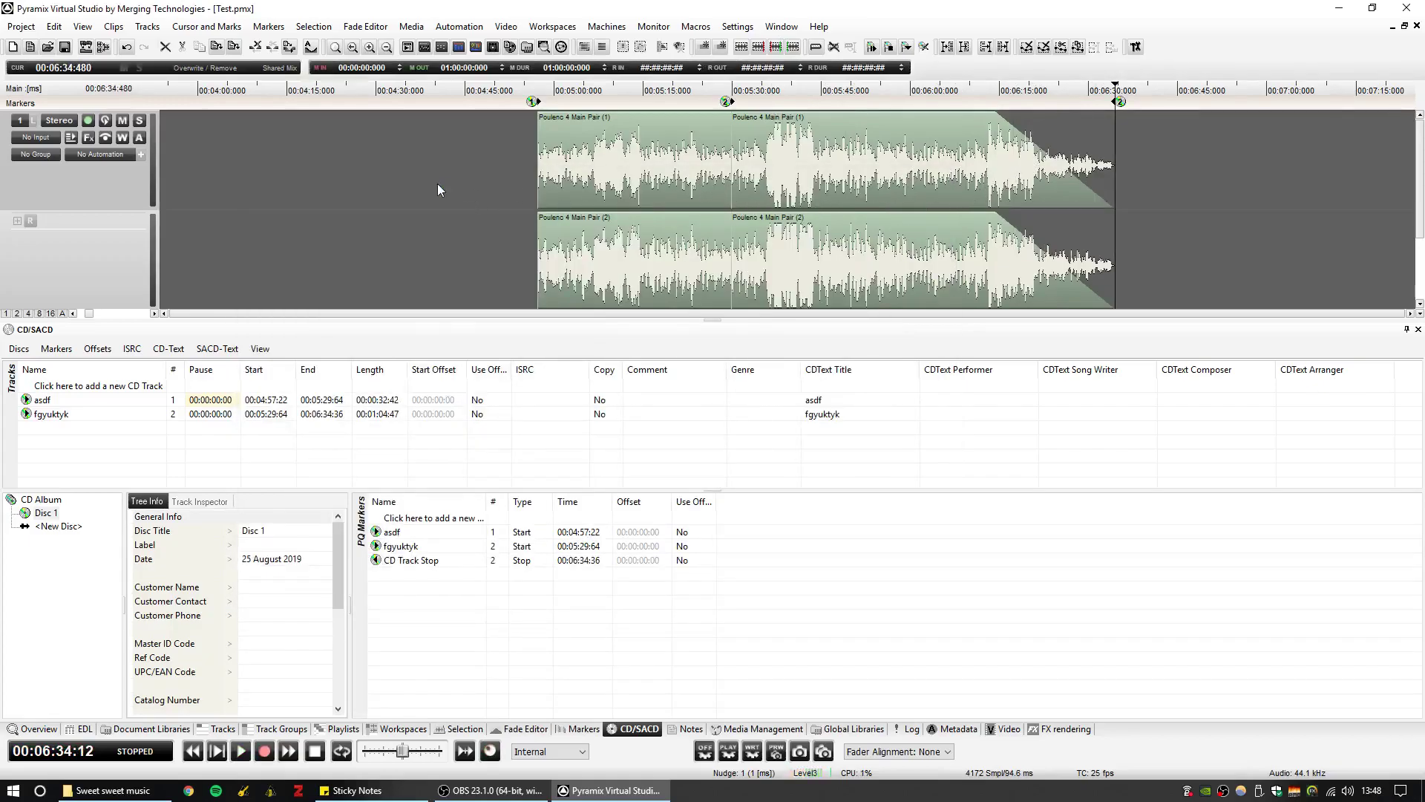
Minimise Pyramix, go up to the Wow folder in File Explorer, and minimise that window to reach the desktop
left_click(1340, 10)
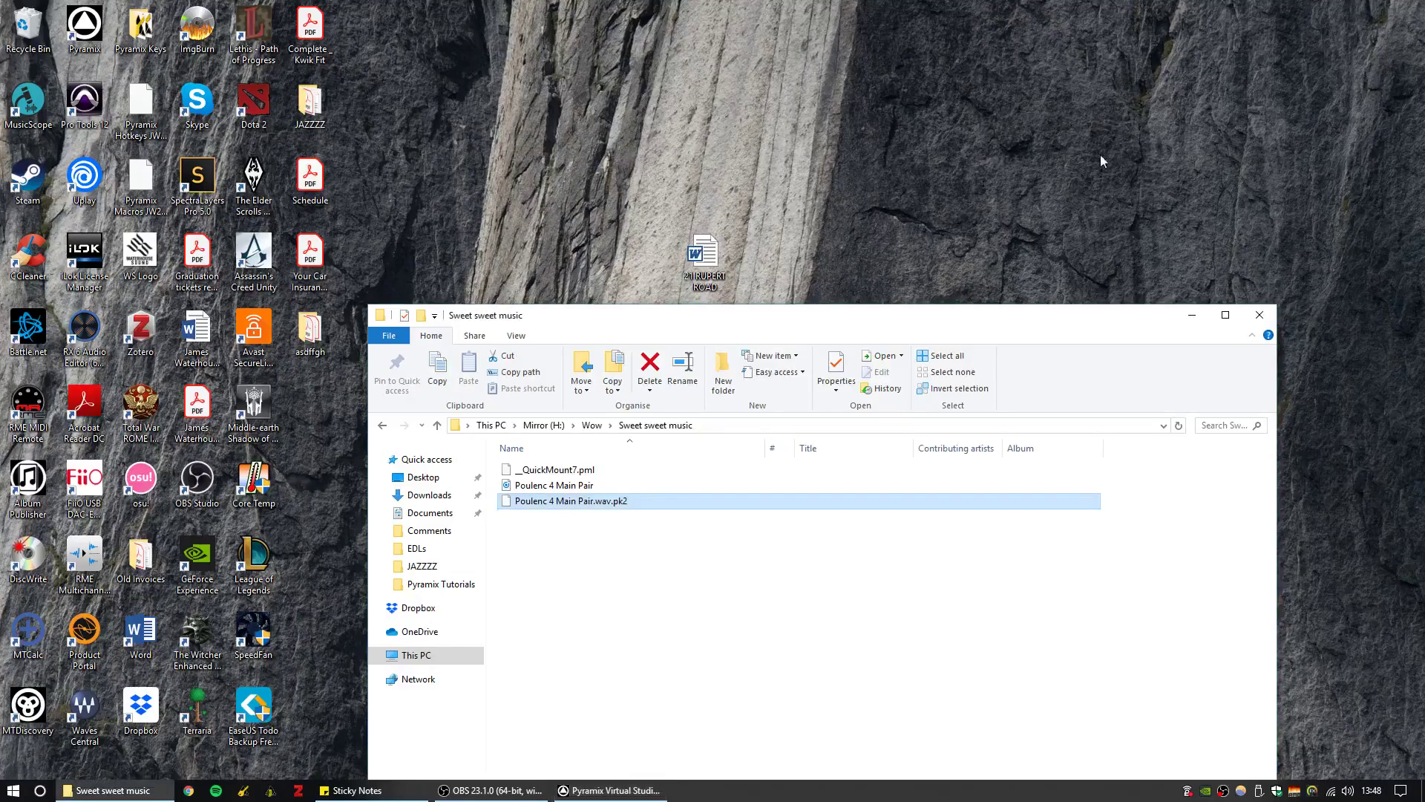
left_click_drag(825, 323, 820, 252)
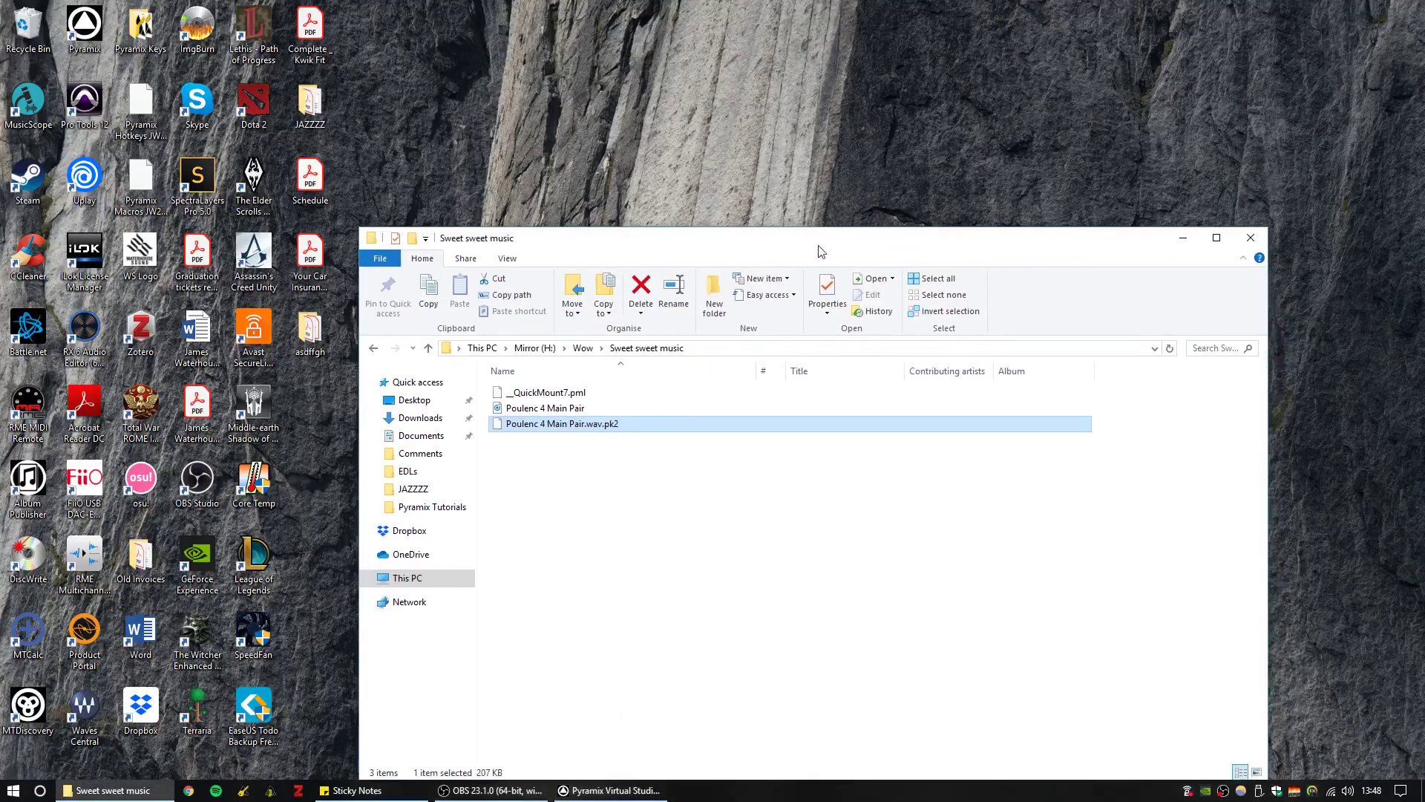
left_click(583, 349)
left_click(1182, 241)
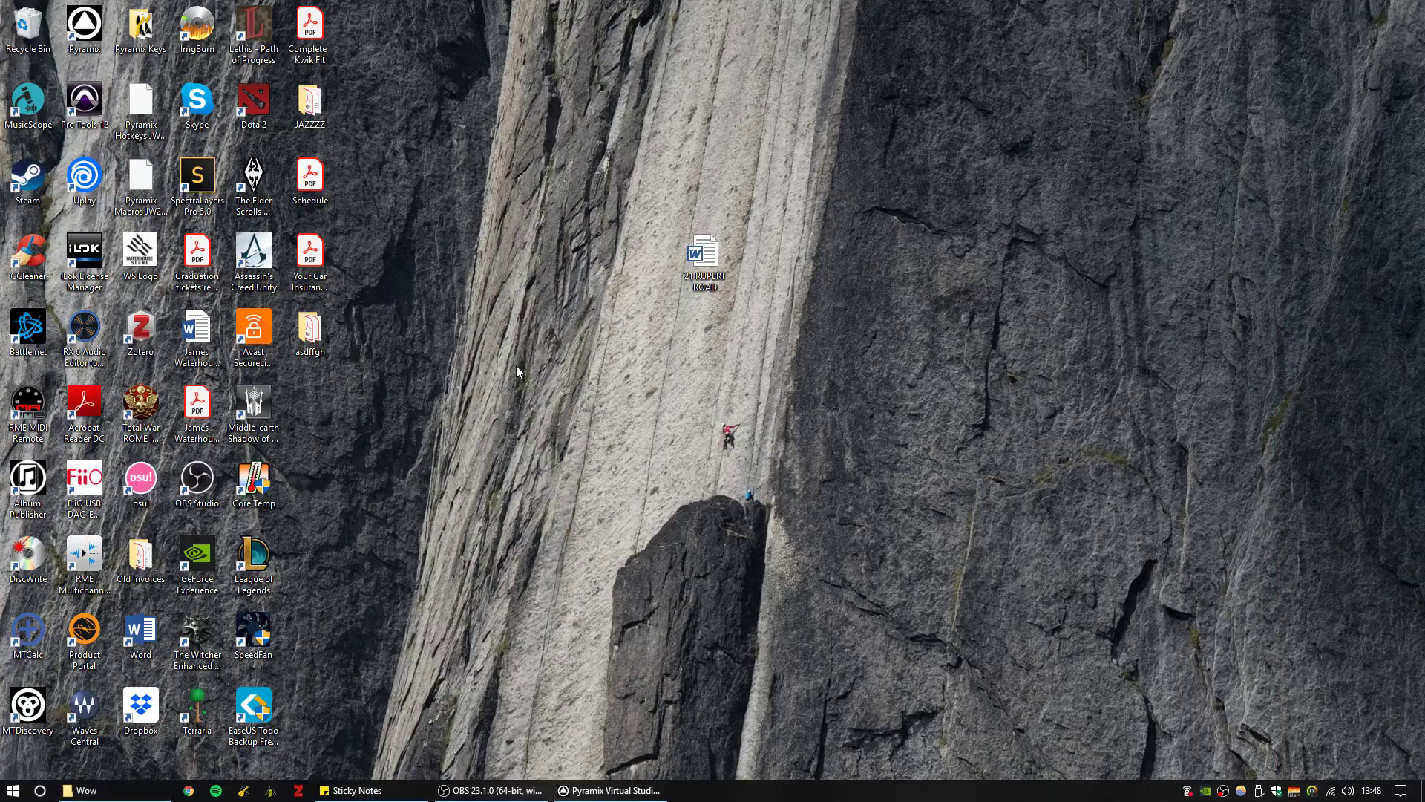
Launch DiscWrite from the desktop and set its source to Pyramix CD Image
double_click(41, 551)
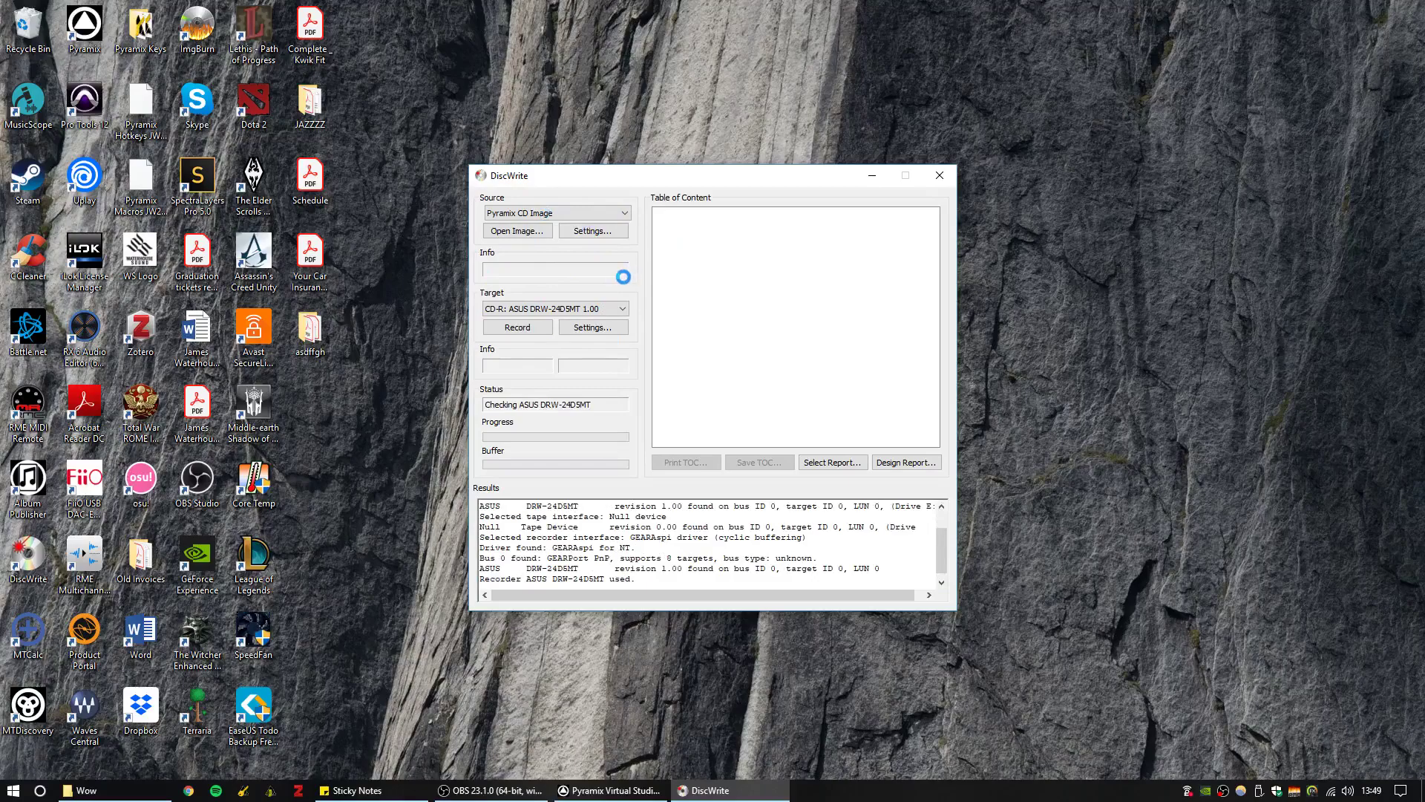
left_click(539, 215)
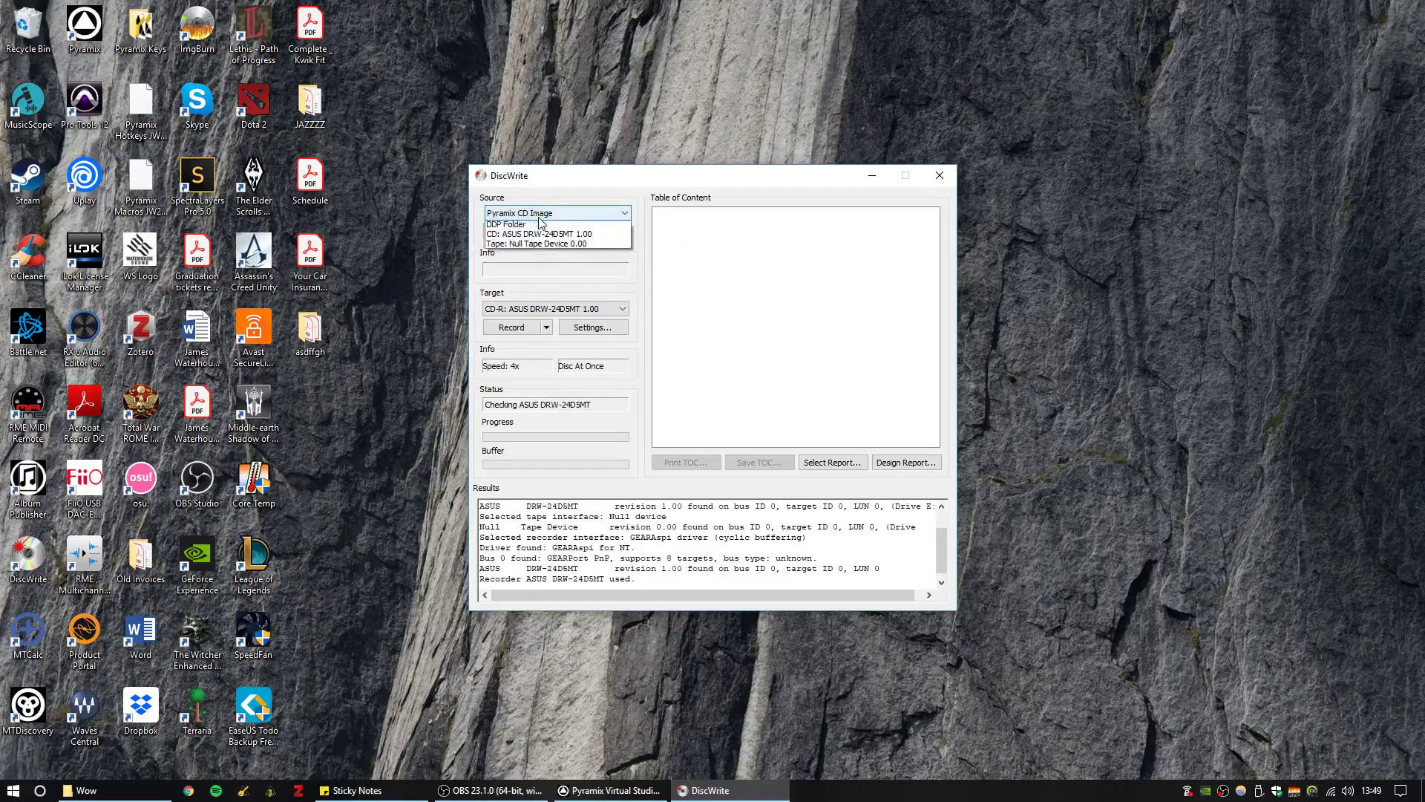
left_click(540, 221)
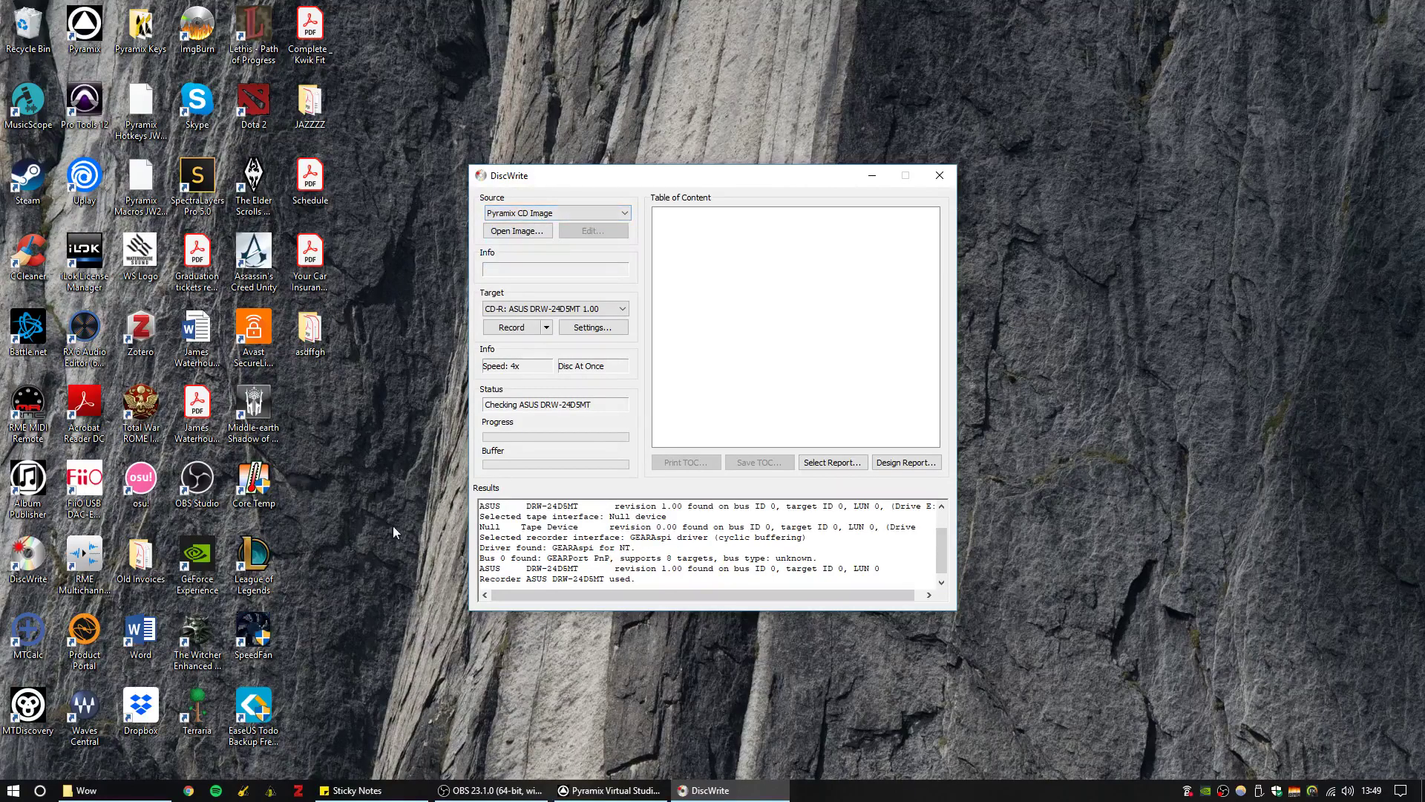
Locate the drdntyumdty.pmi image in the Wow\Test folder in File Explorer, and bring DiscWrite back to the front
left_click(82, 790)
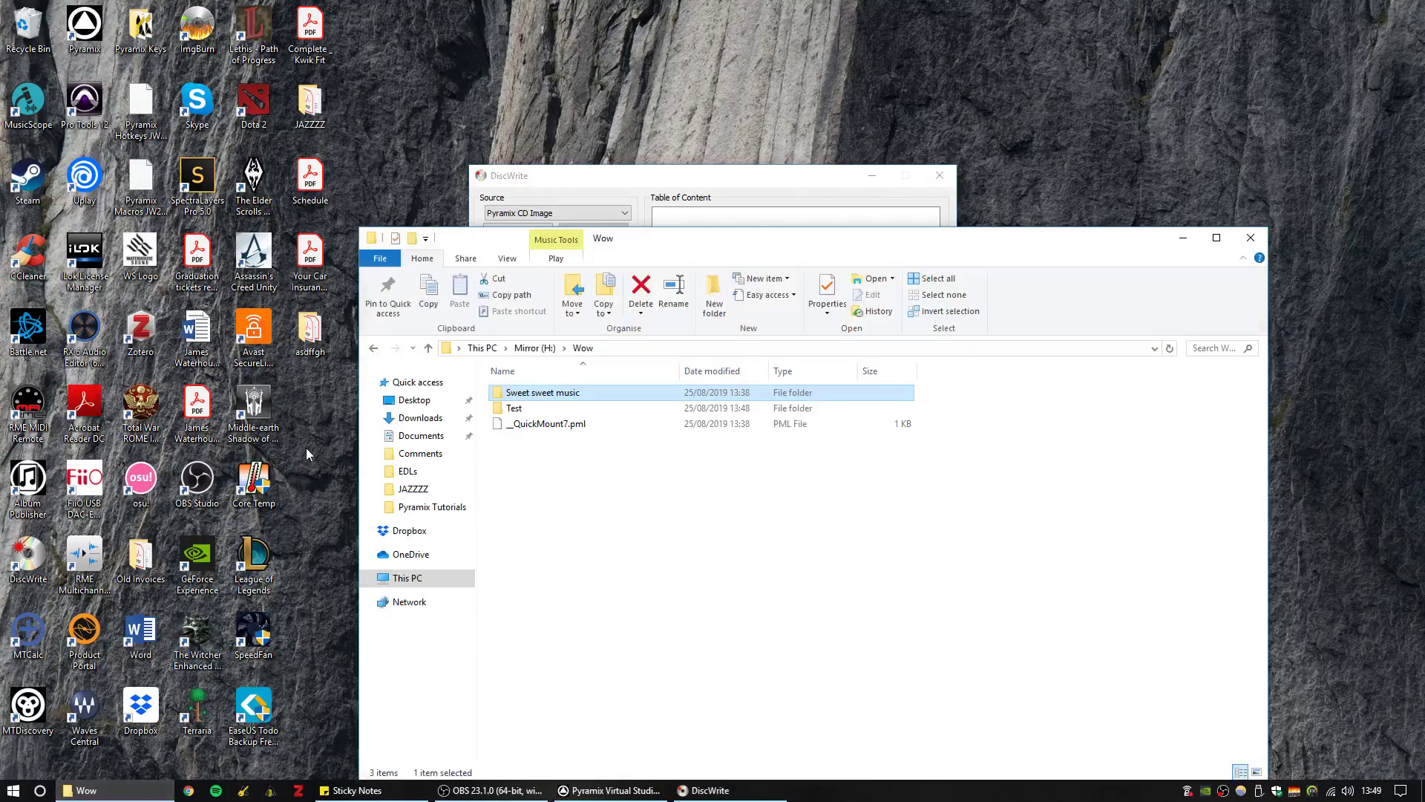
double_click(561, 408)
left_click(557, 439)
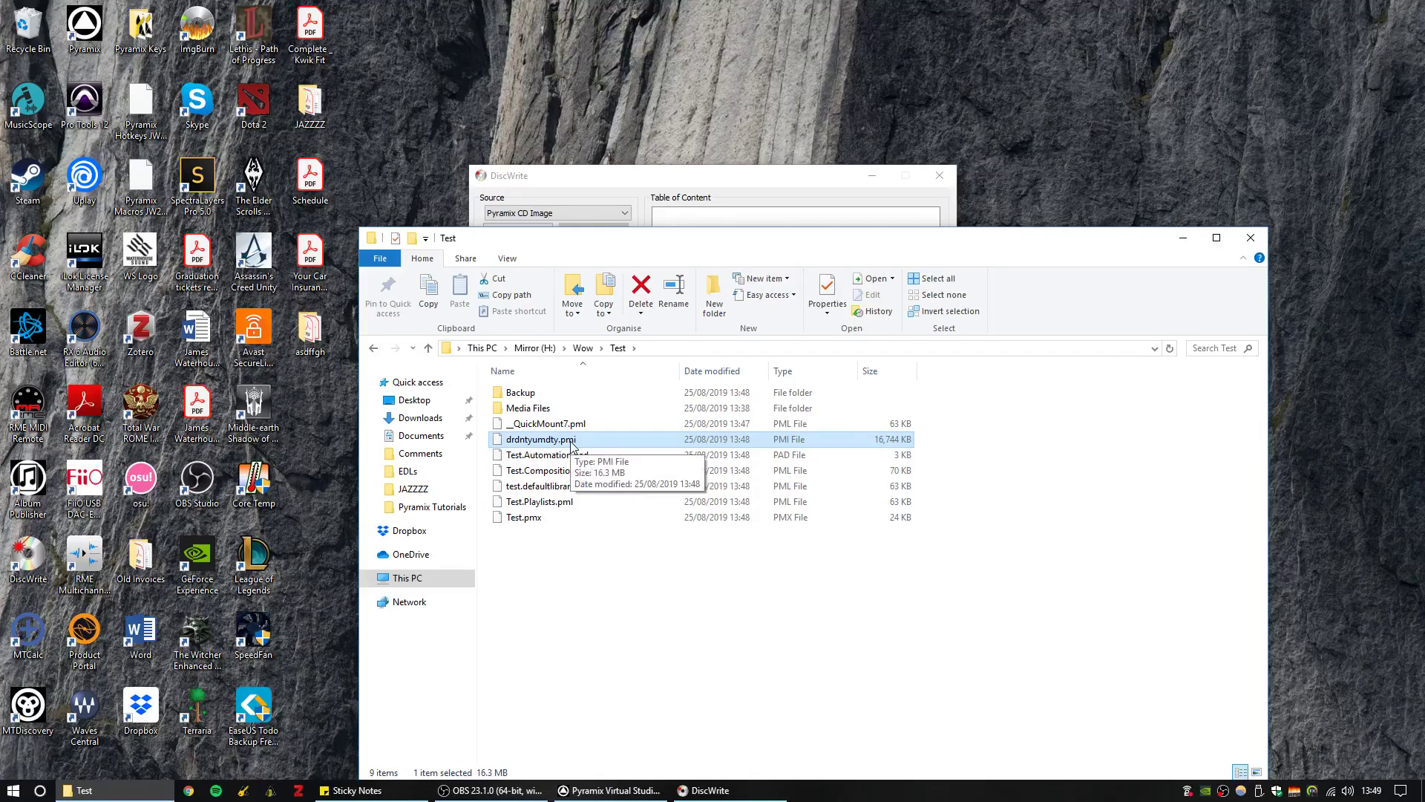
left_click(573, 175)
left_click_drag(675, 184, 728, 141)
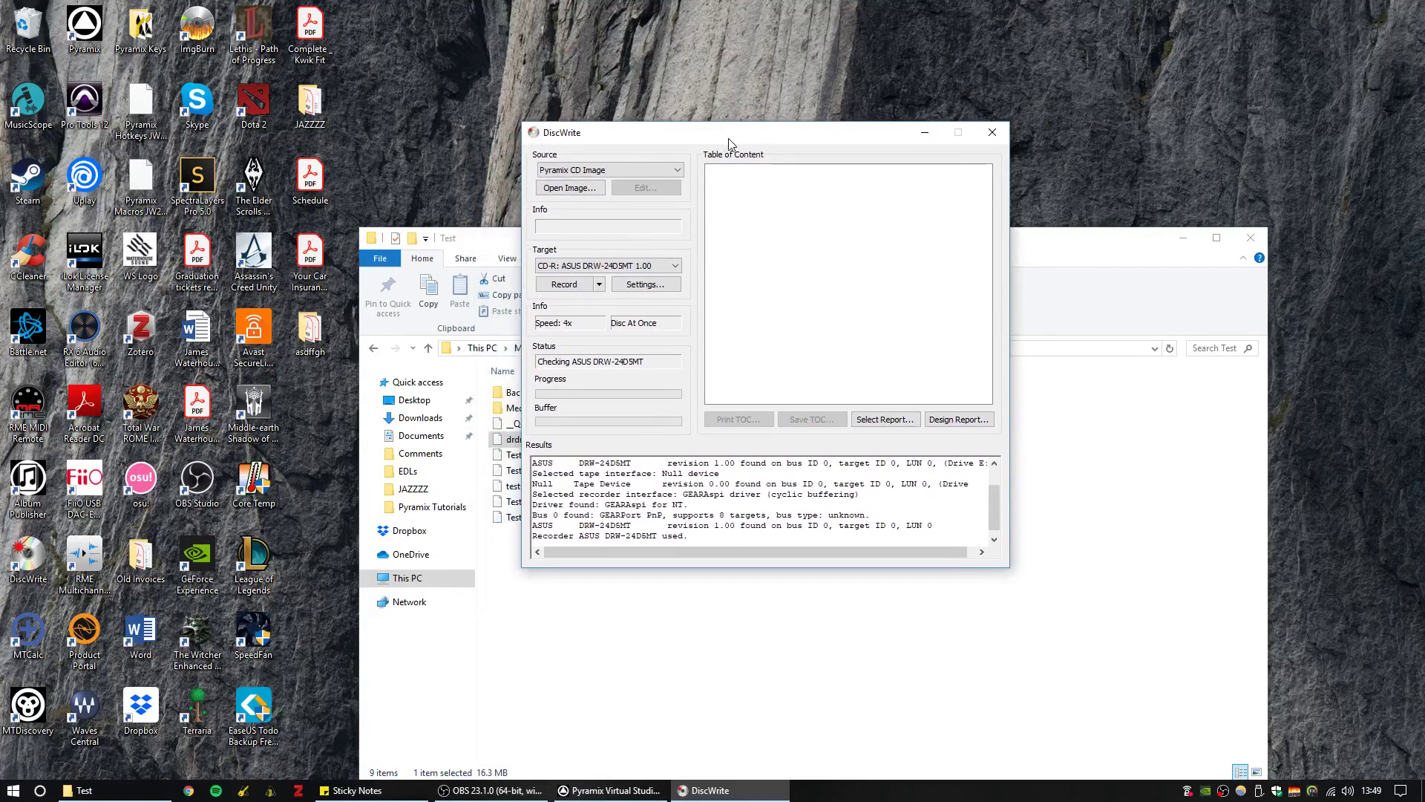
Switch back to Pyramix, reopen the CD image generation settings, enable album publishing and open its options
left_click(609, 790)
left_click(16, 27)
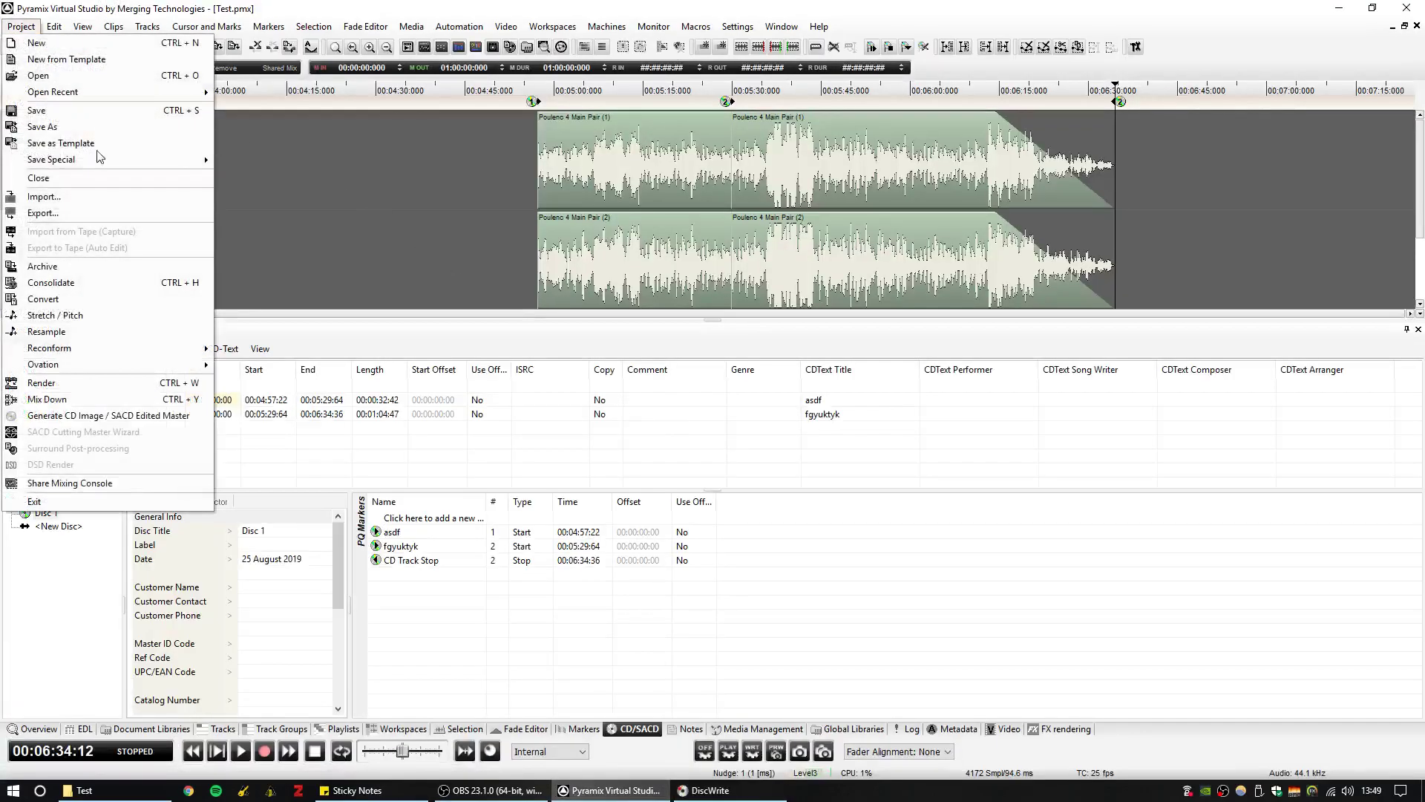
left_click(52, 415)
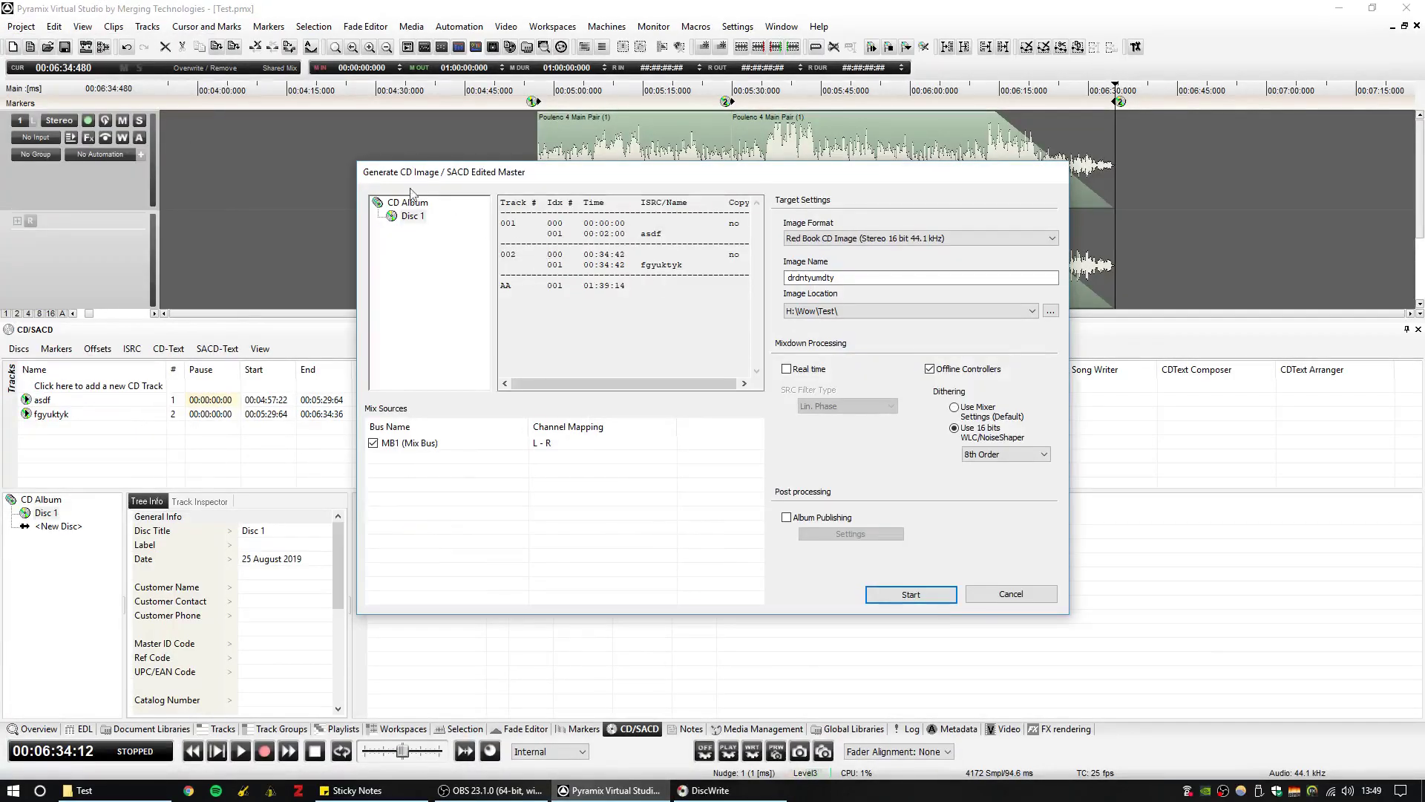
left_click(813, 519)
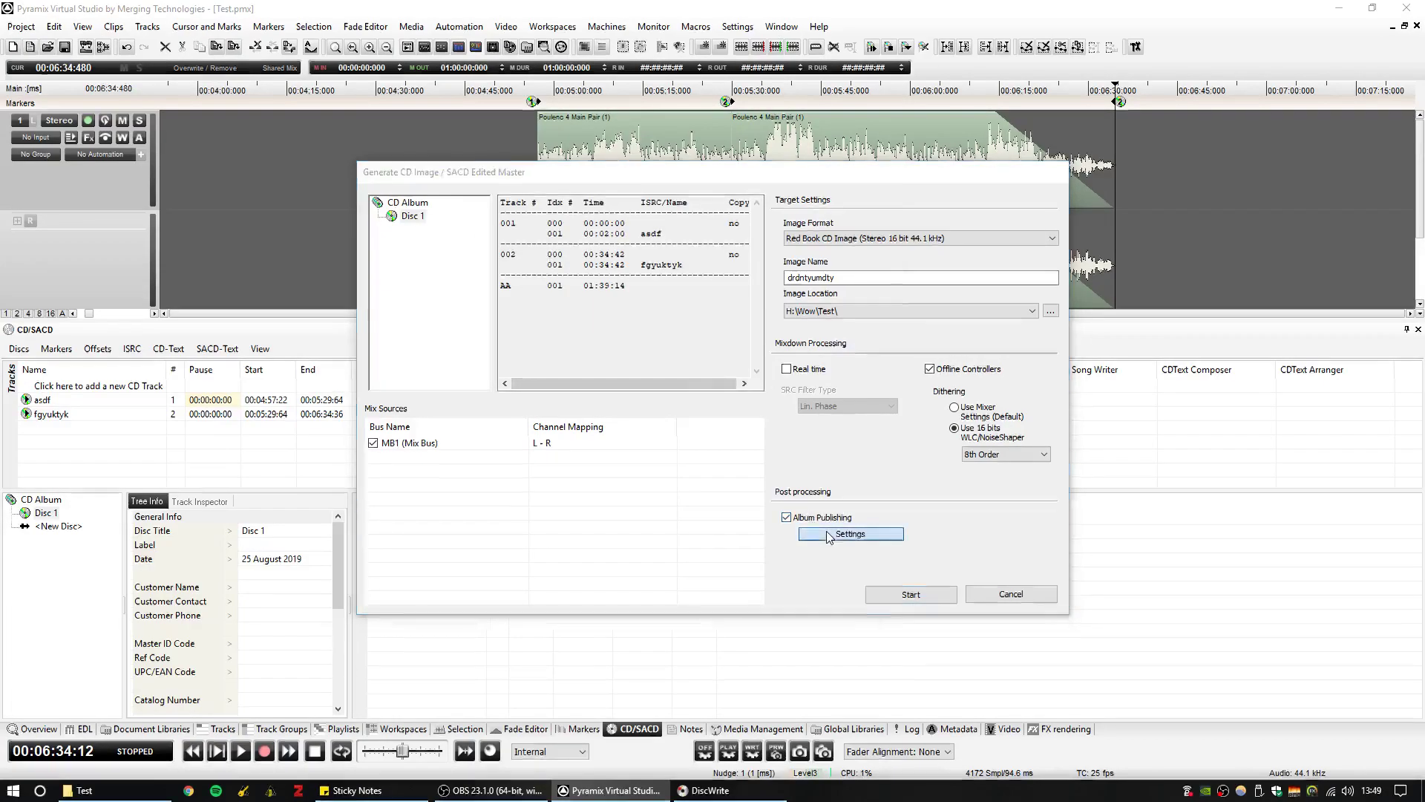
left_click(850, 534)
Try adding a new FLAC output format to the album publishing options, and cancel it
left_click(398, 271)
left_click(397, 247)
left_click(502, 423)
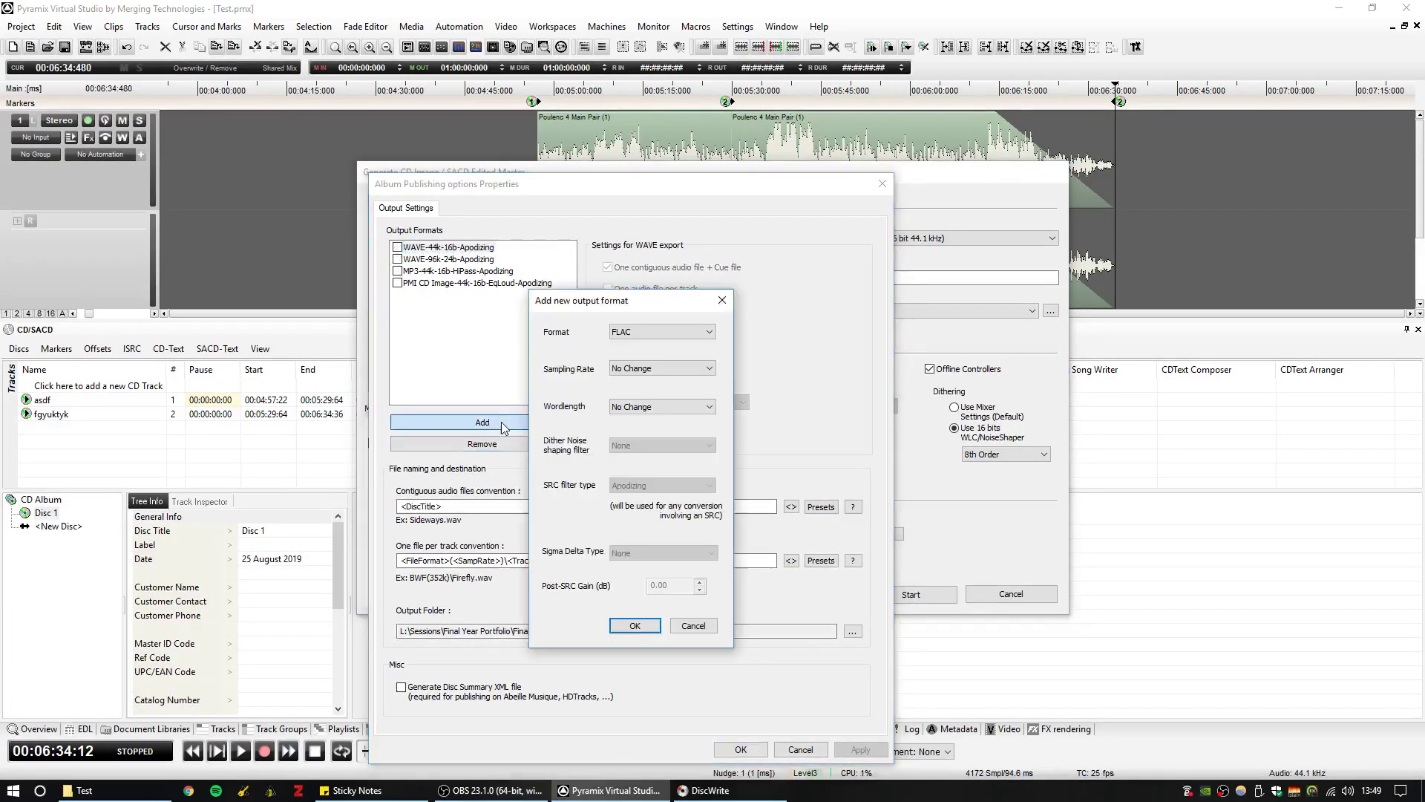
left_click(680, 333)
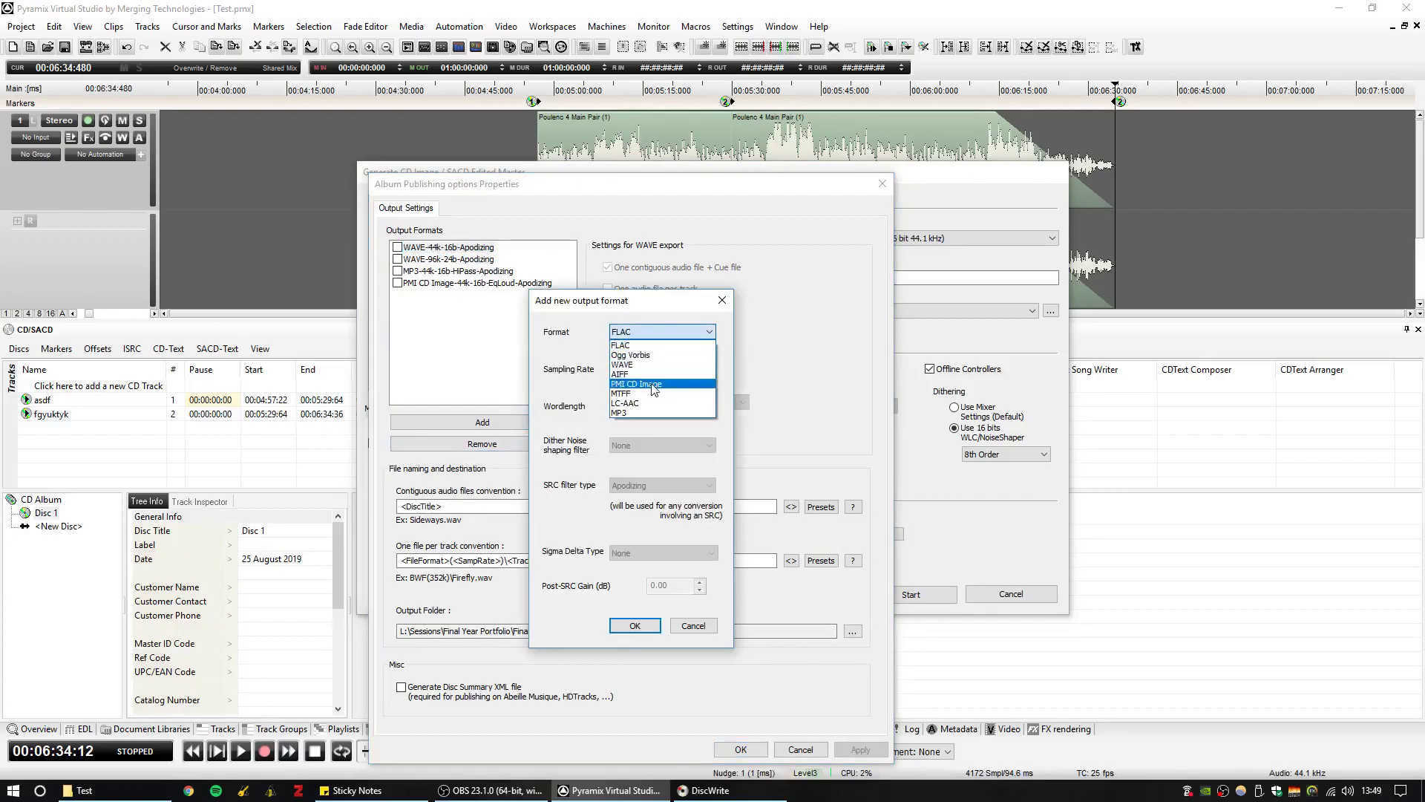
left_click(631, 346)
left_click(693, 625)
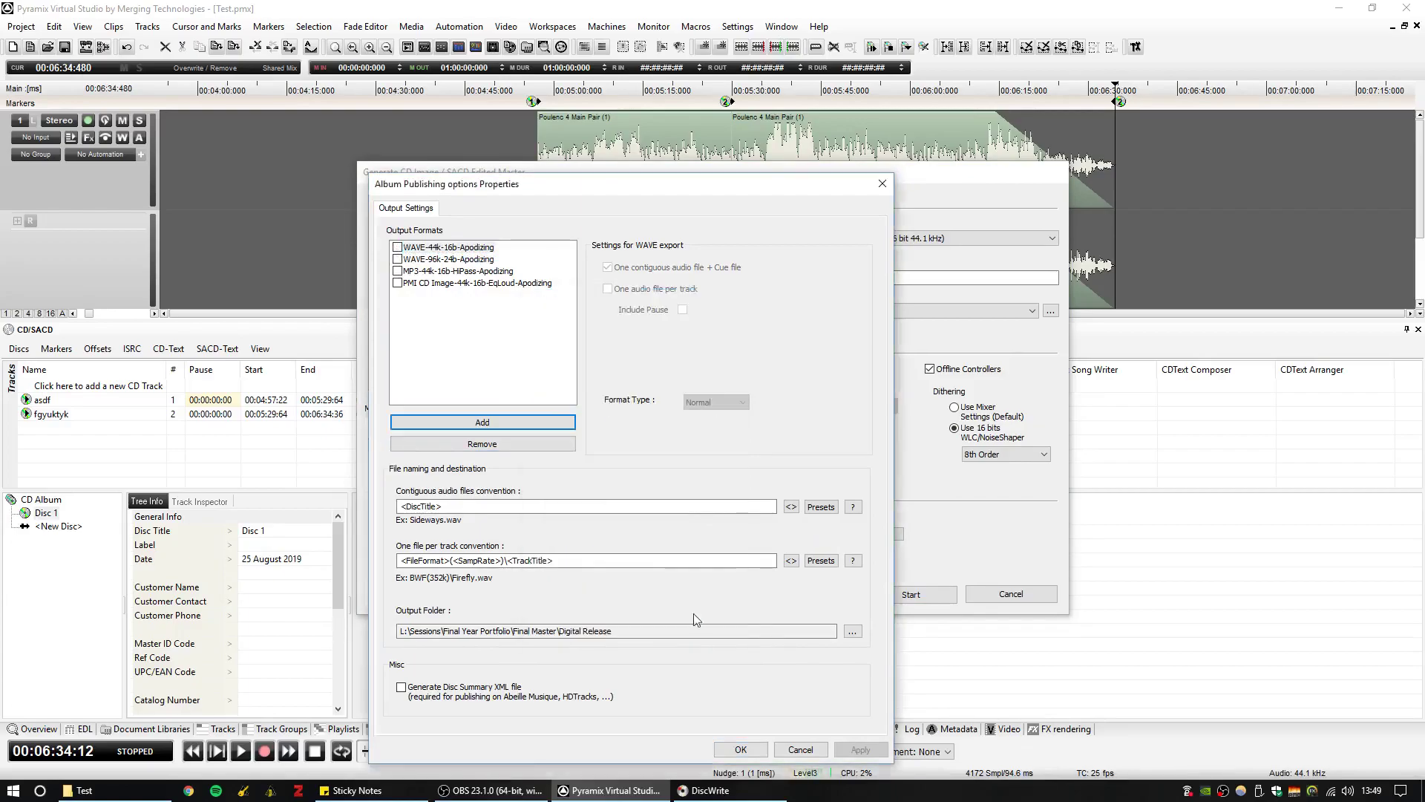
Enable the WAVE-44k-16b-Apodizing output format, discard the album publishing and CD image settings, and switch to DiscWrite
left_click(443, 247)
left_click(397, 247)
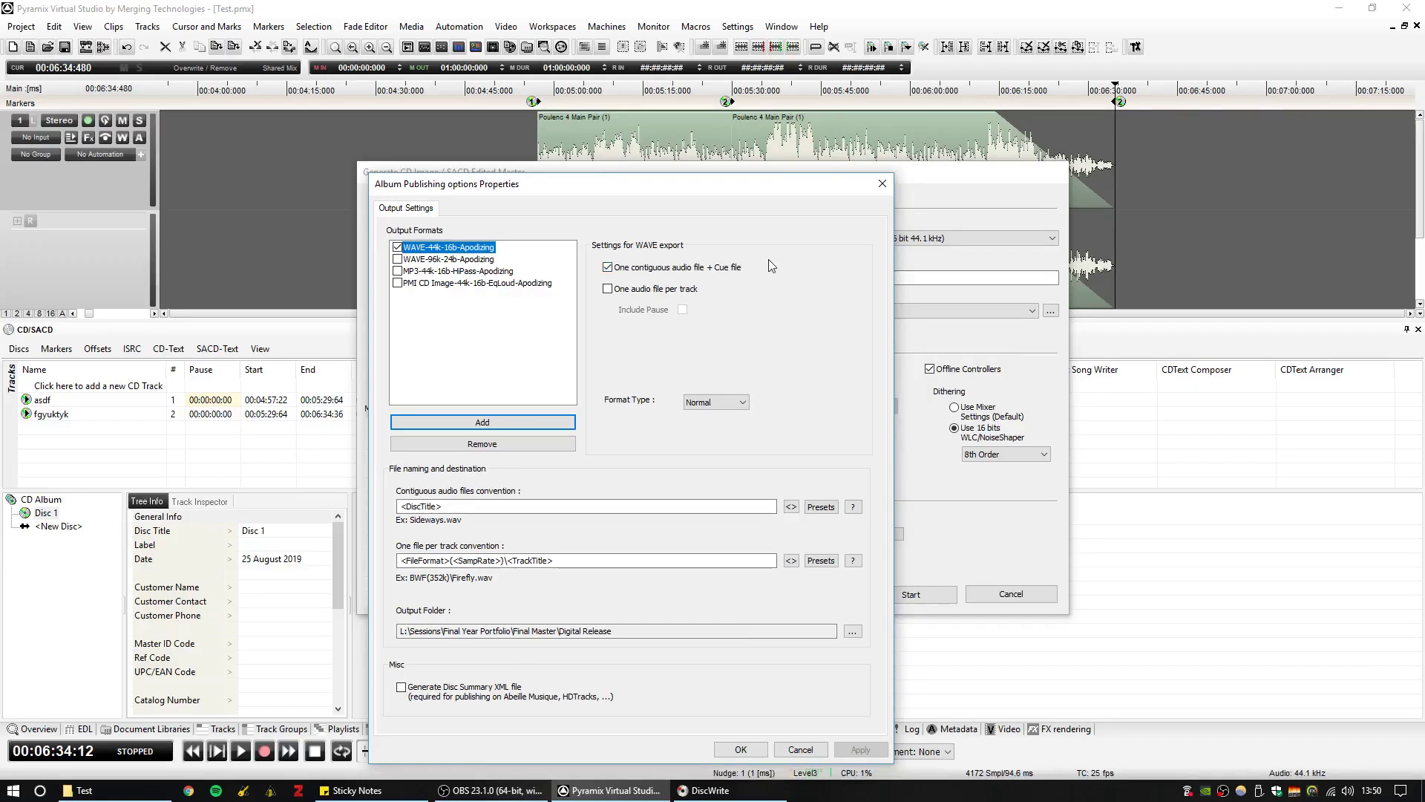
left_click(882, 184)
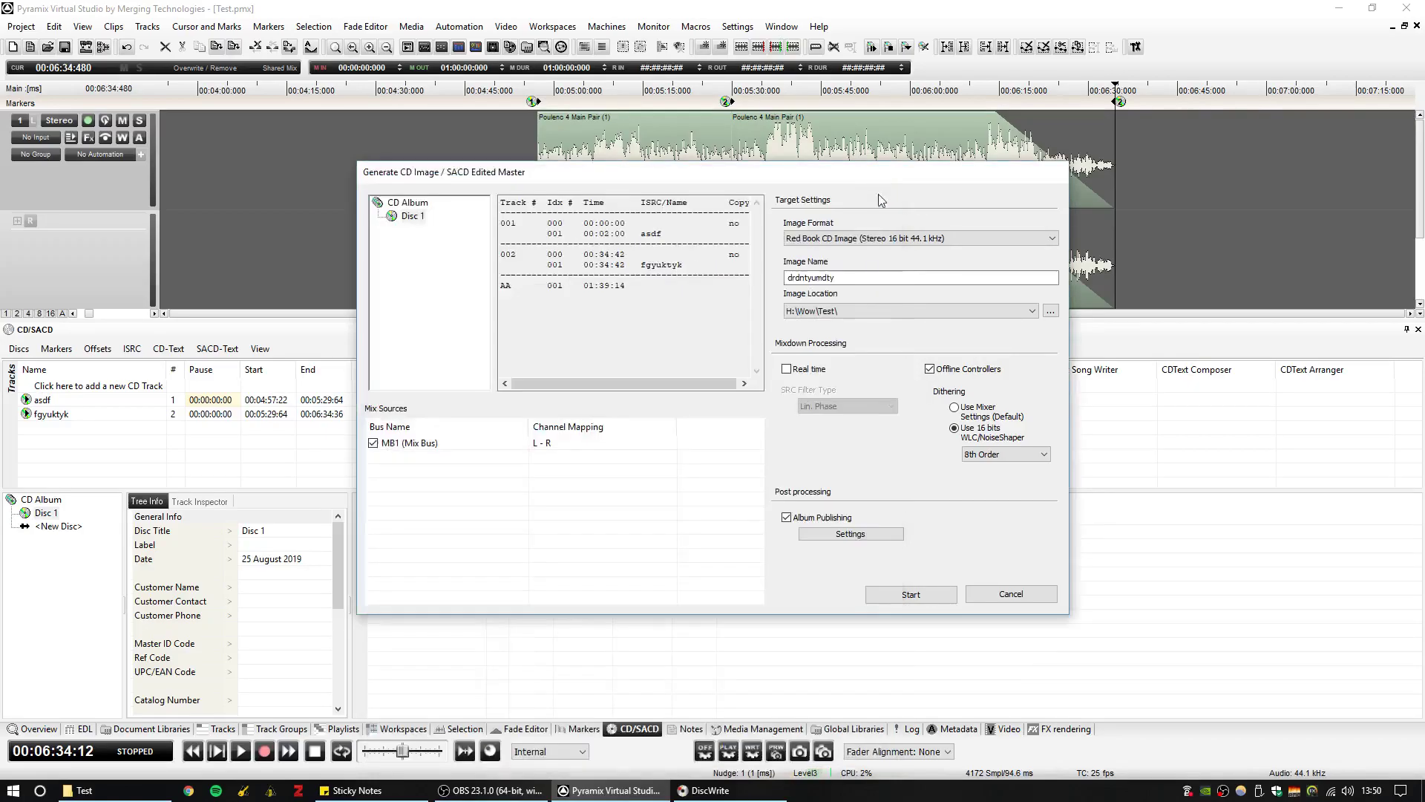
left_click(1012, 594)
left_click(701, 791)
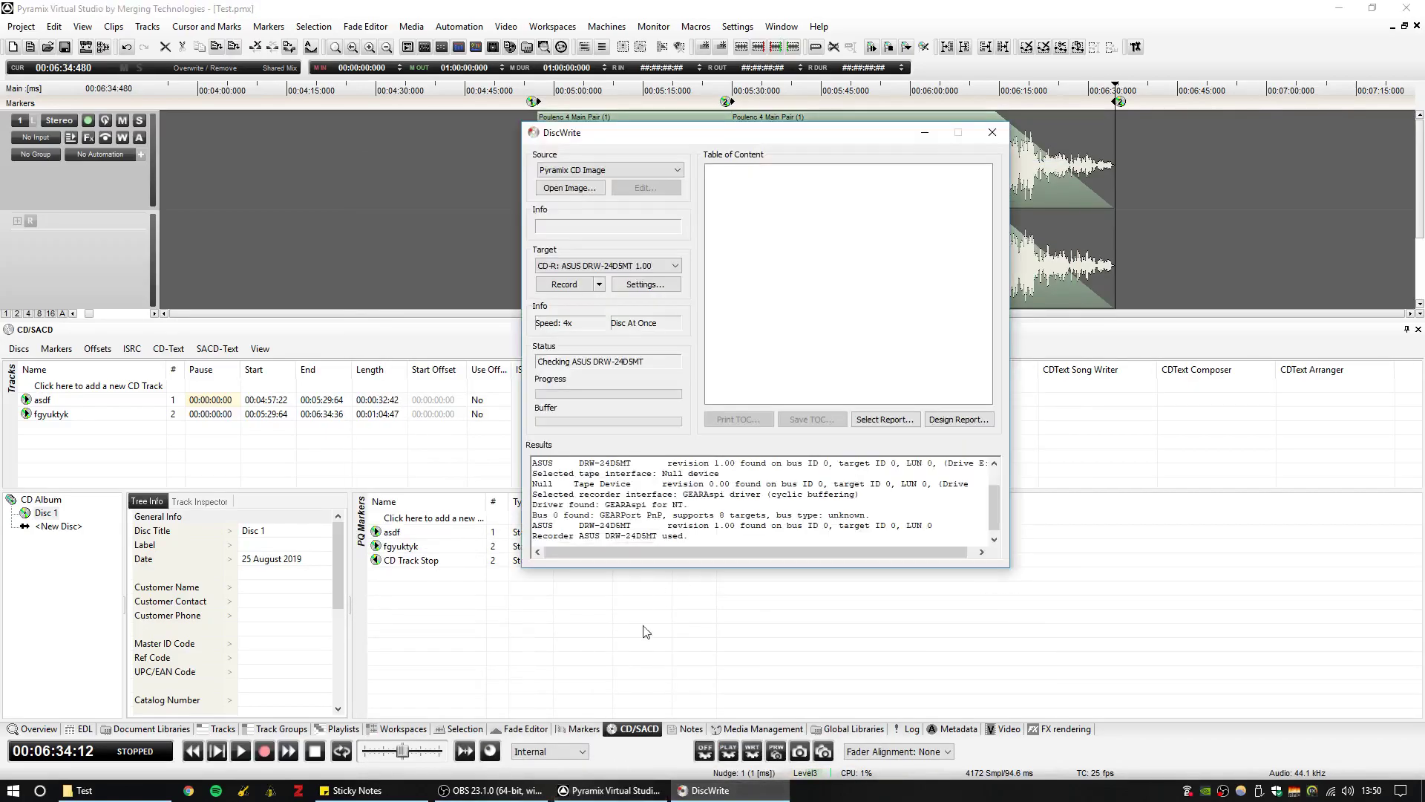
Load the drdntyumdty.pmi image from the Wow\Test folder as DiscWrite's Pyramix CD Image source
left_click(613, 792)
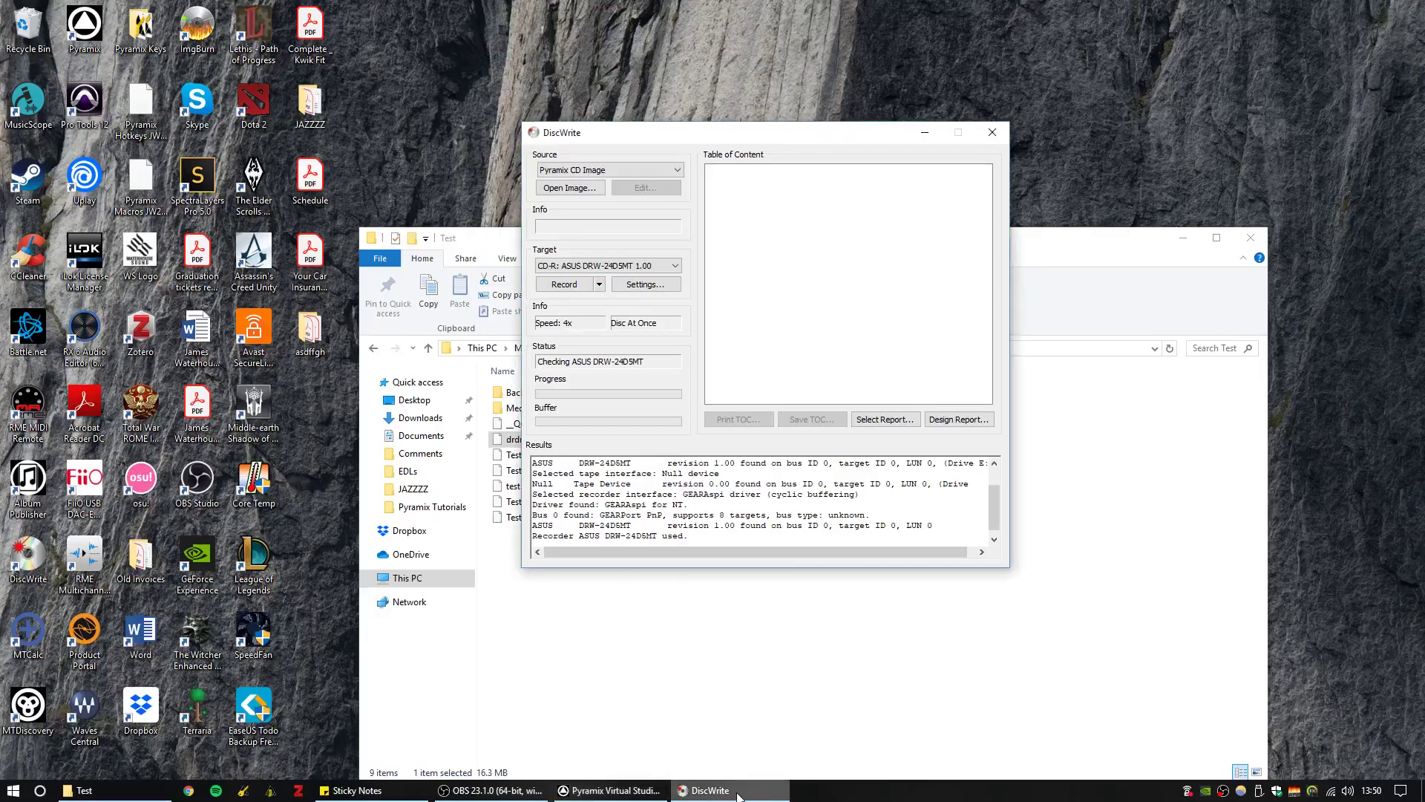
left_click_drag(744, 141, 700, 131)
left_click(557, 161)
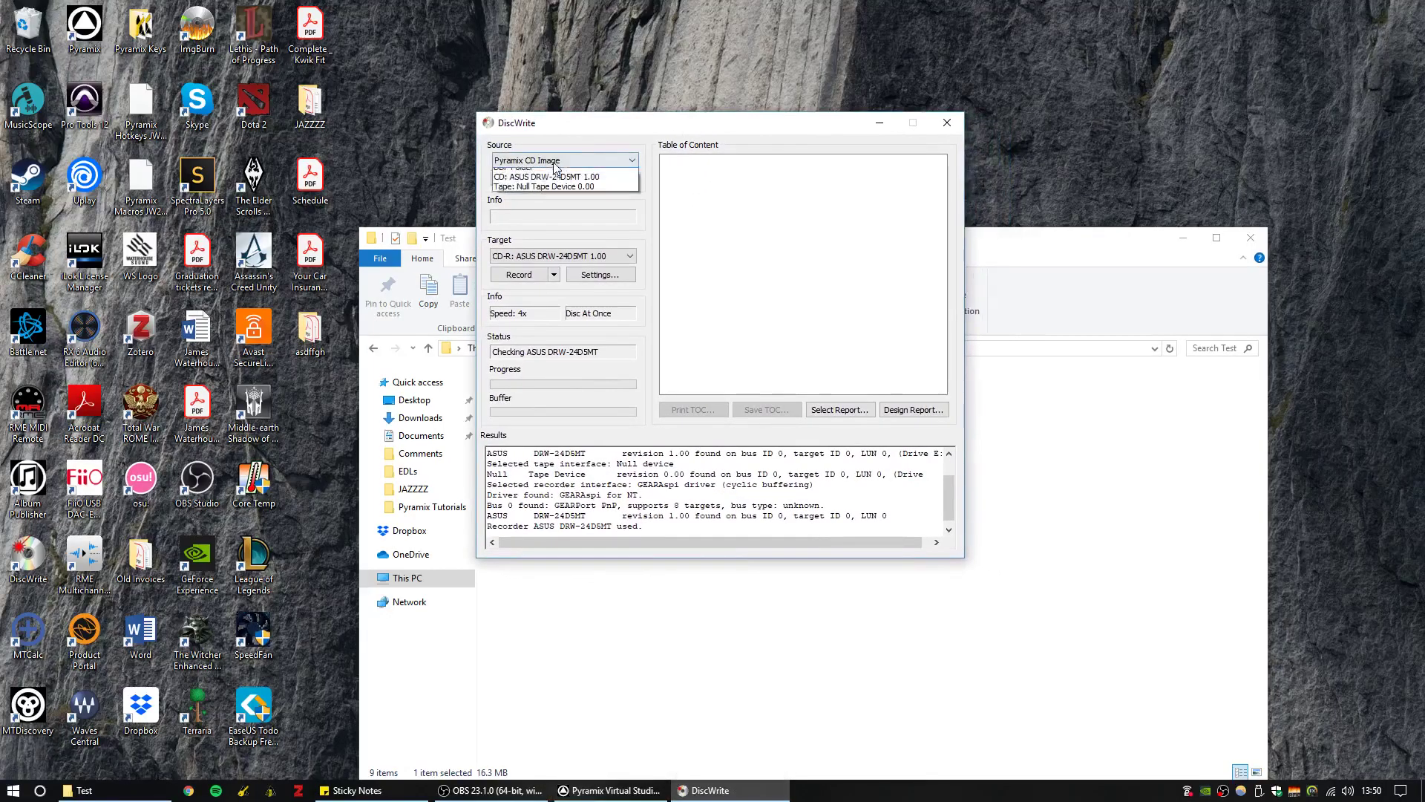
left_click(555, 166)
left_click(541, 179)
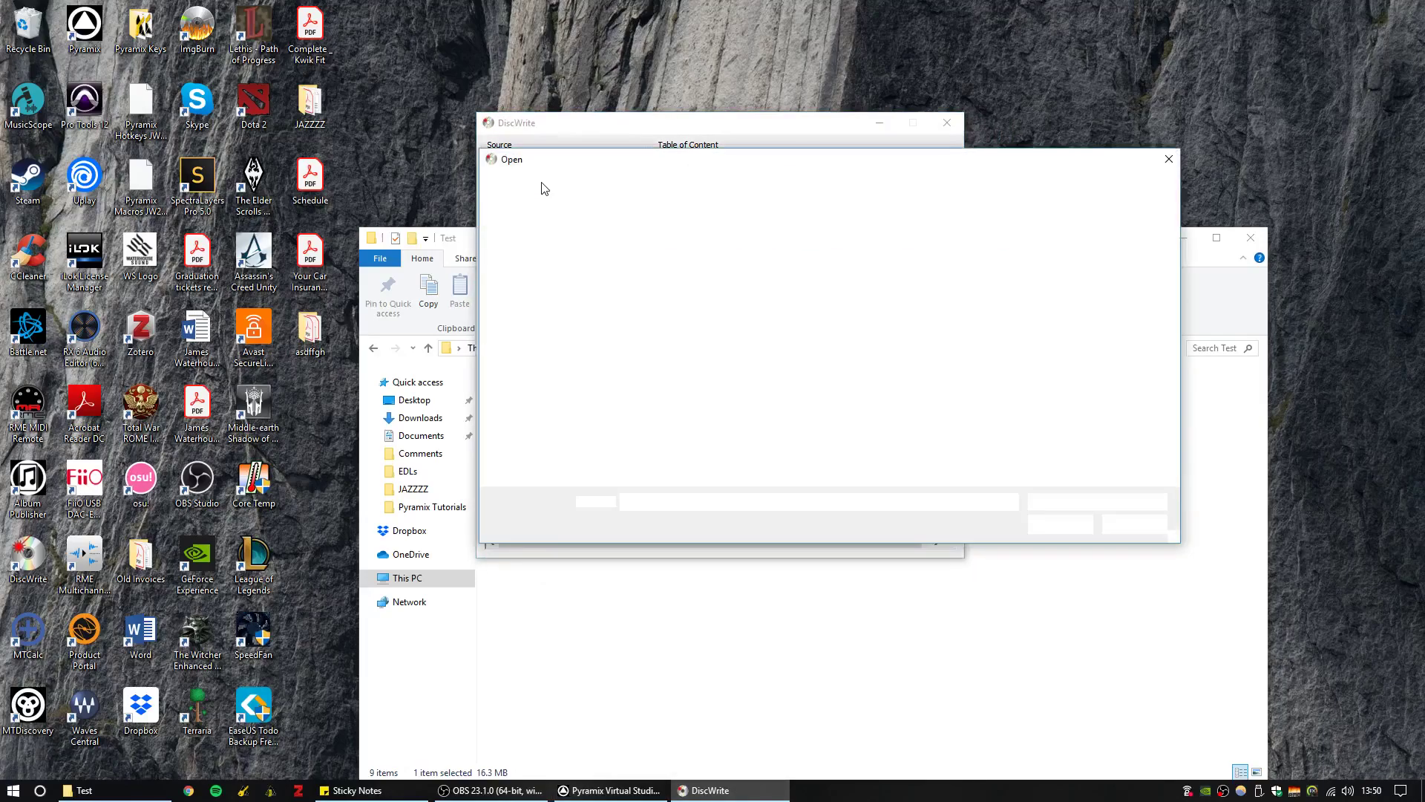
left_click(685, 288)
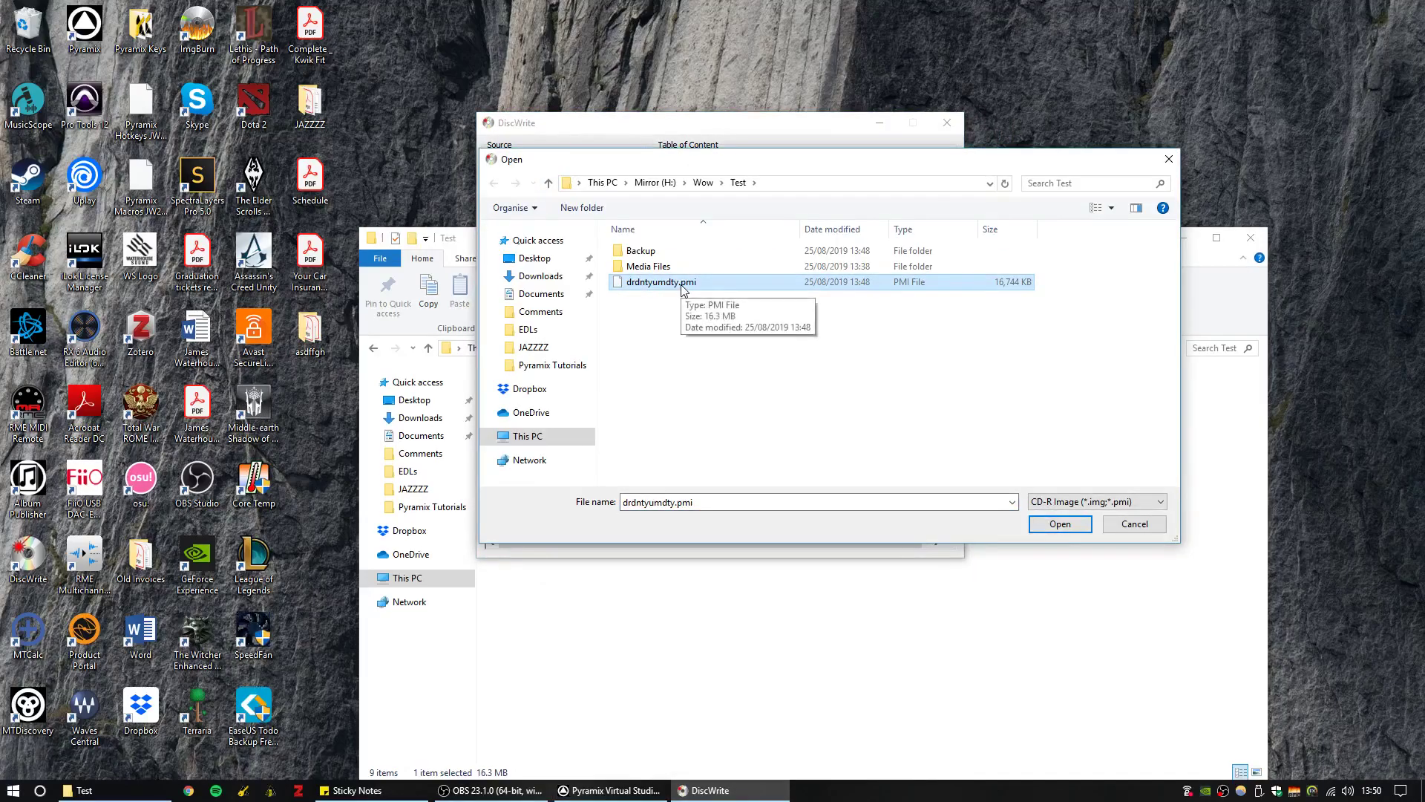
left_click(1060, 524)
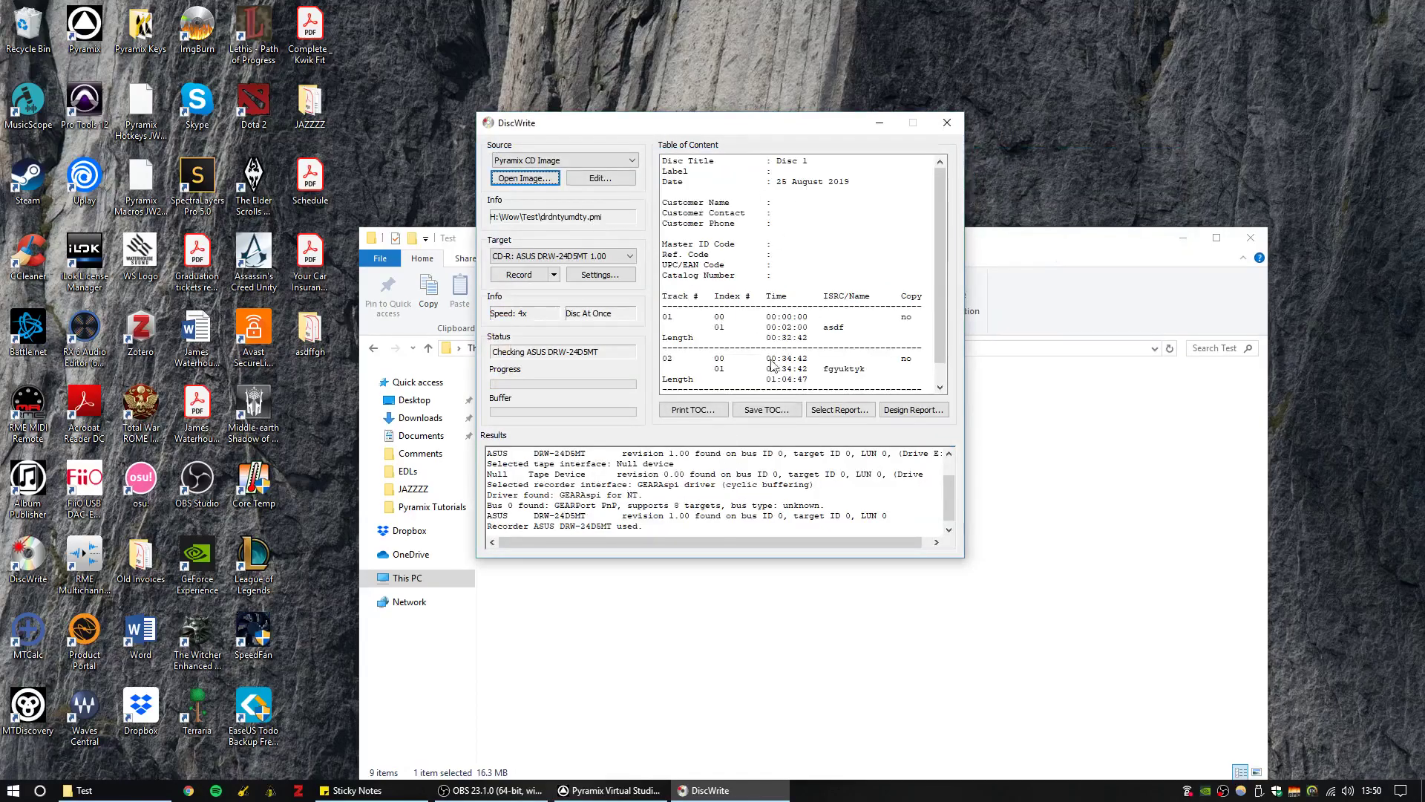
Keep CD-R: ASUS DRW-24D5MT 1.00 as the target recorder and confirm its settings with a CD-R write speed of 4
left_click(562, 257)
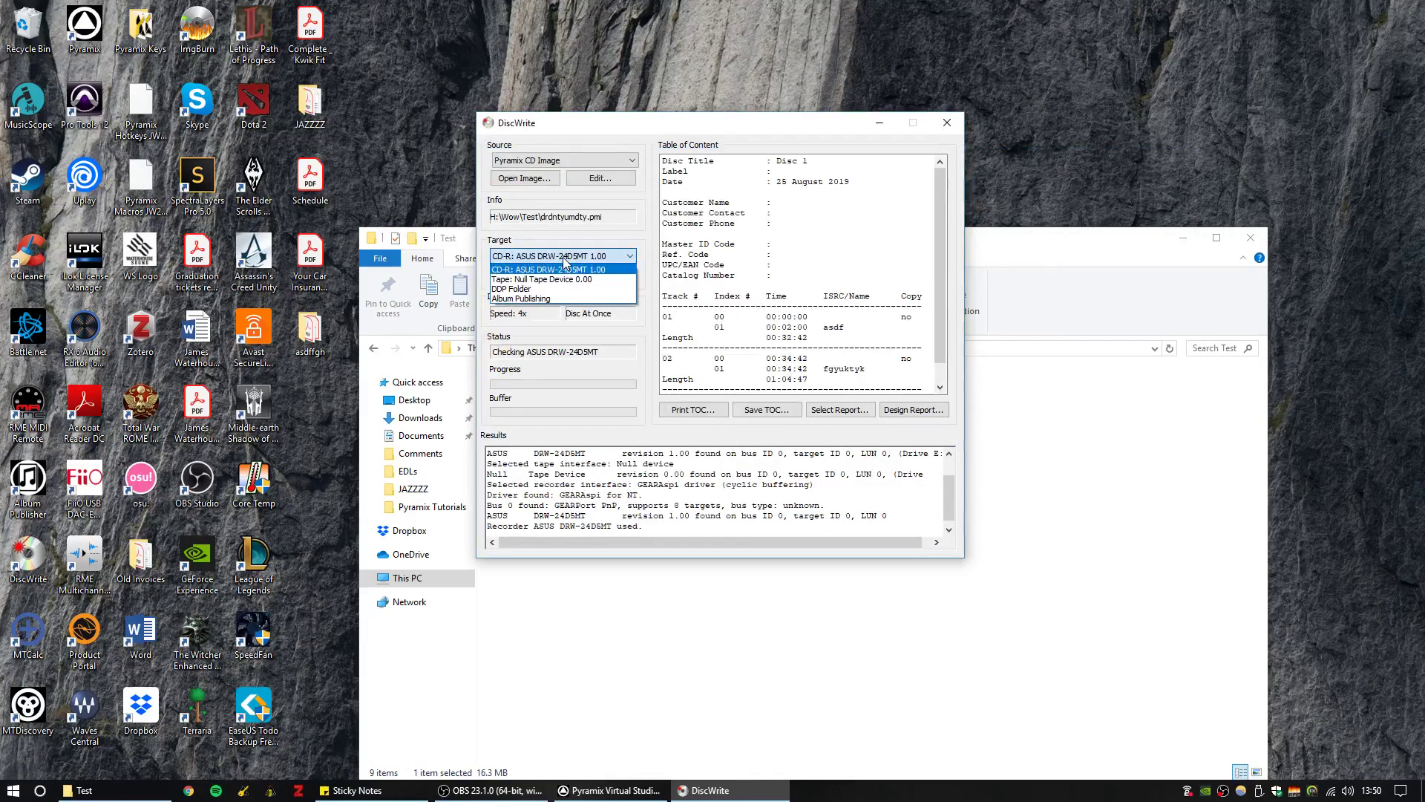
left_click(565, 259)
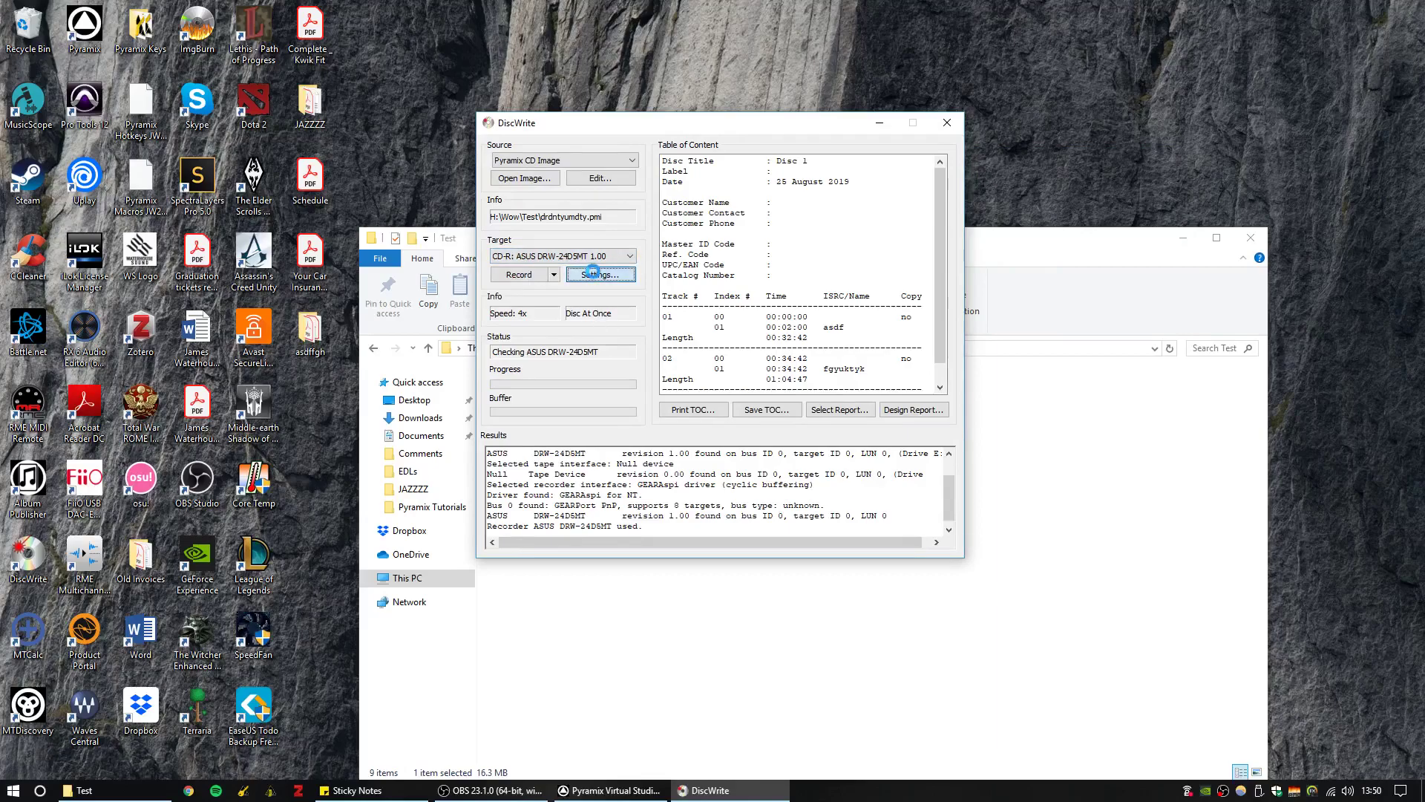
left_click(594, 273)
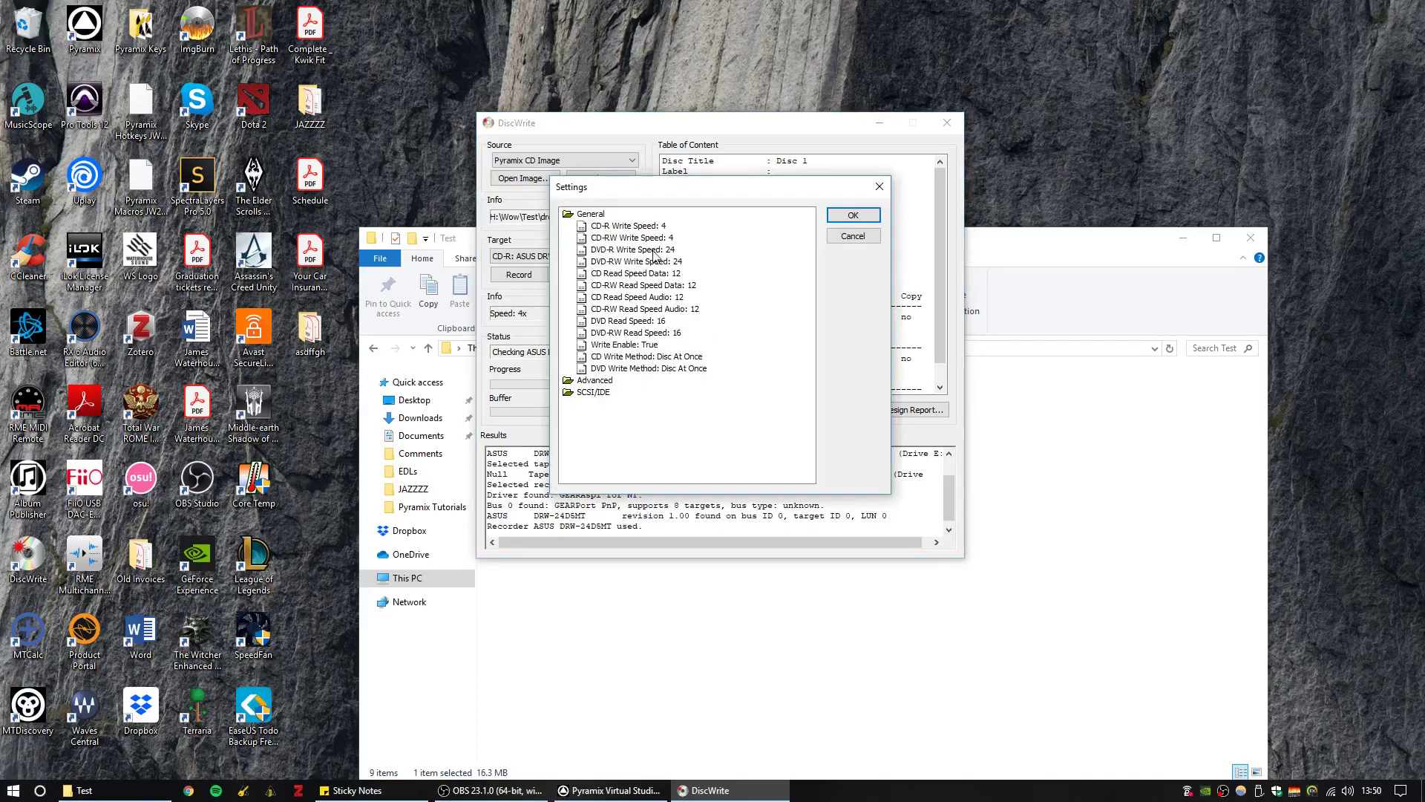
left_click(655, 227)
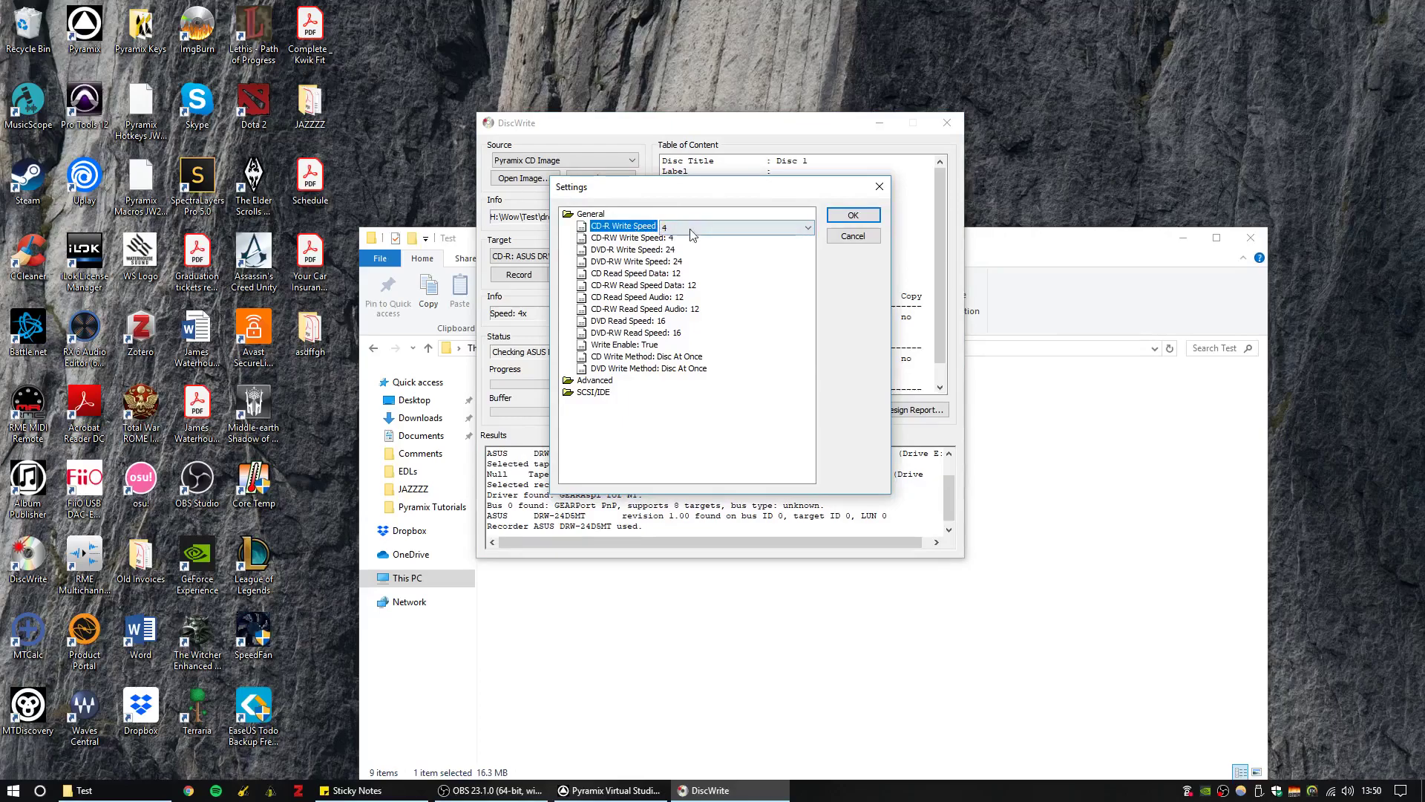
left_click(851, 216)
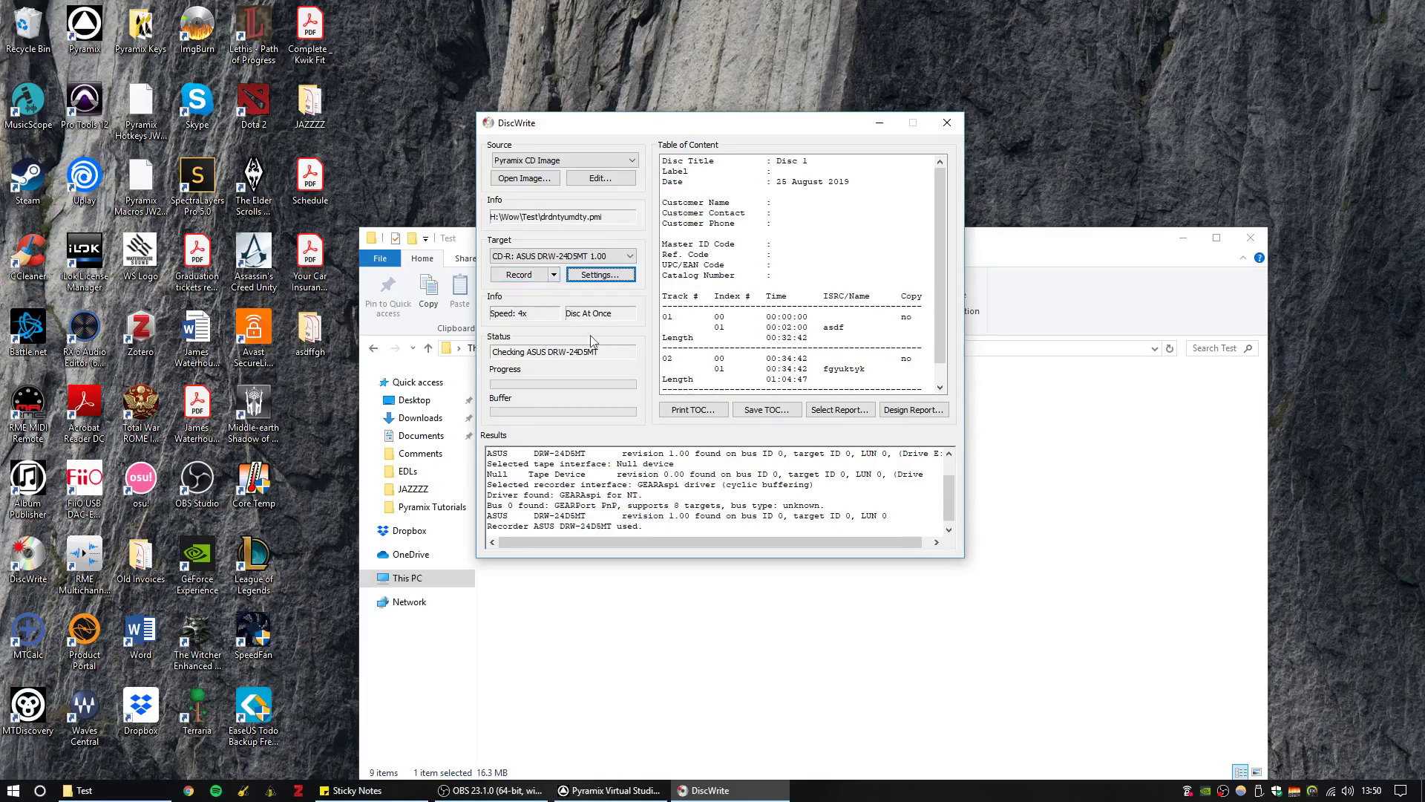
Save the disc's table of contents as the text file drdntyumdty in the Wow\Test folder
left_click(767, 410)
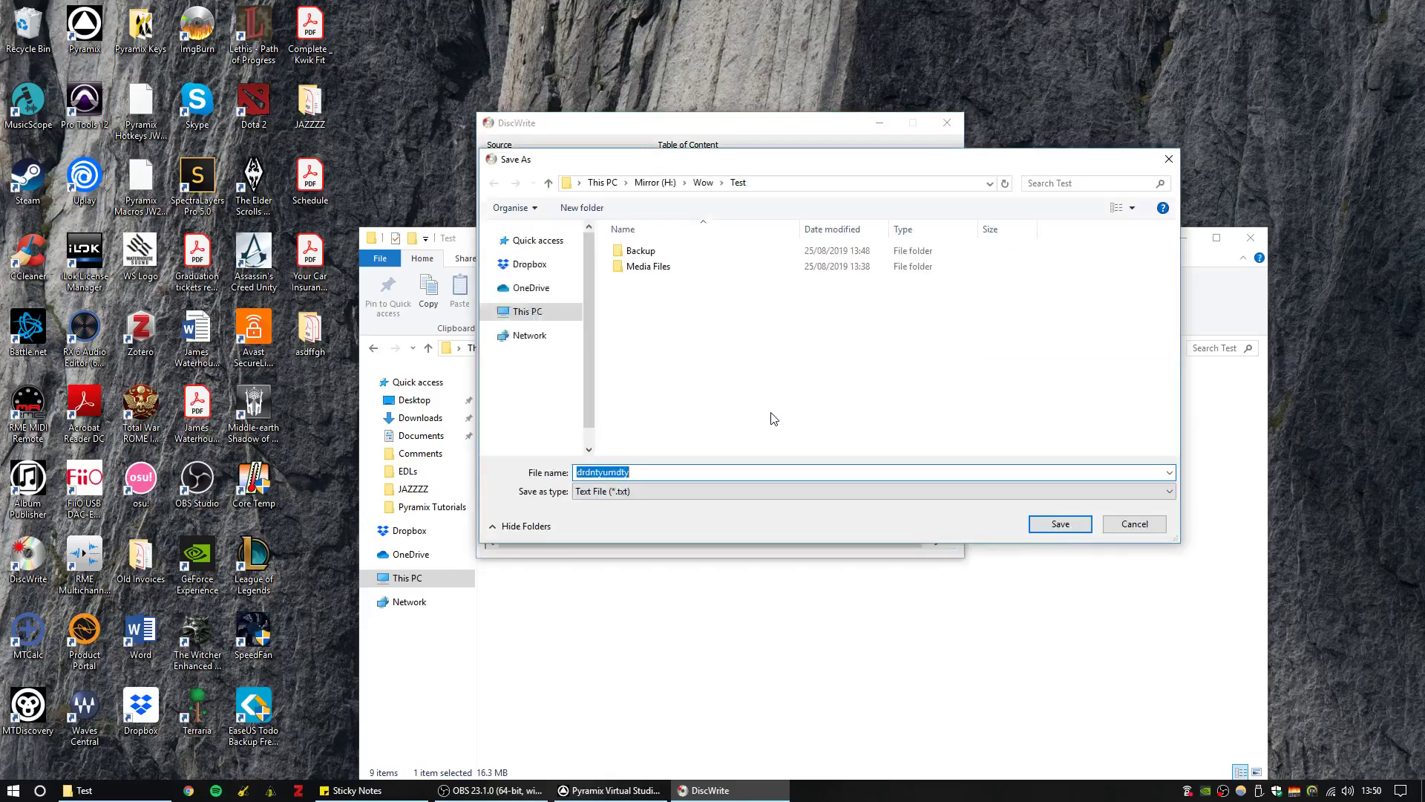
left_click(1059, 524)
Open the saved drdntyumdty text file from File Explorer, examine its table of contents, and return to DiscWrite
left_click(661, 772)
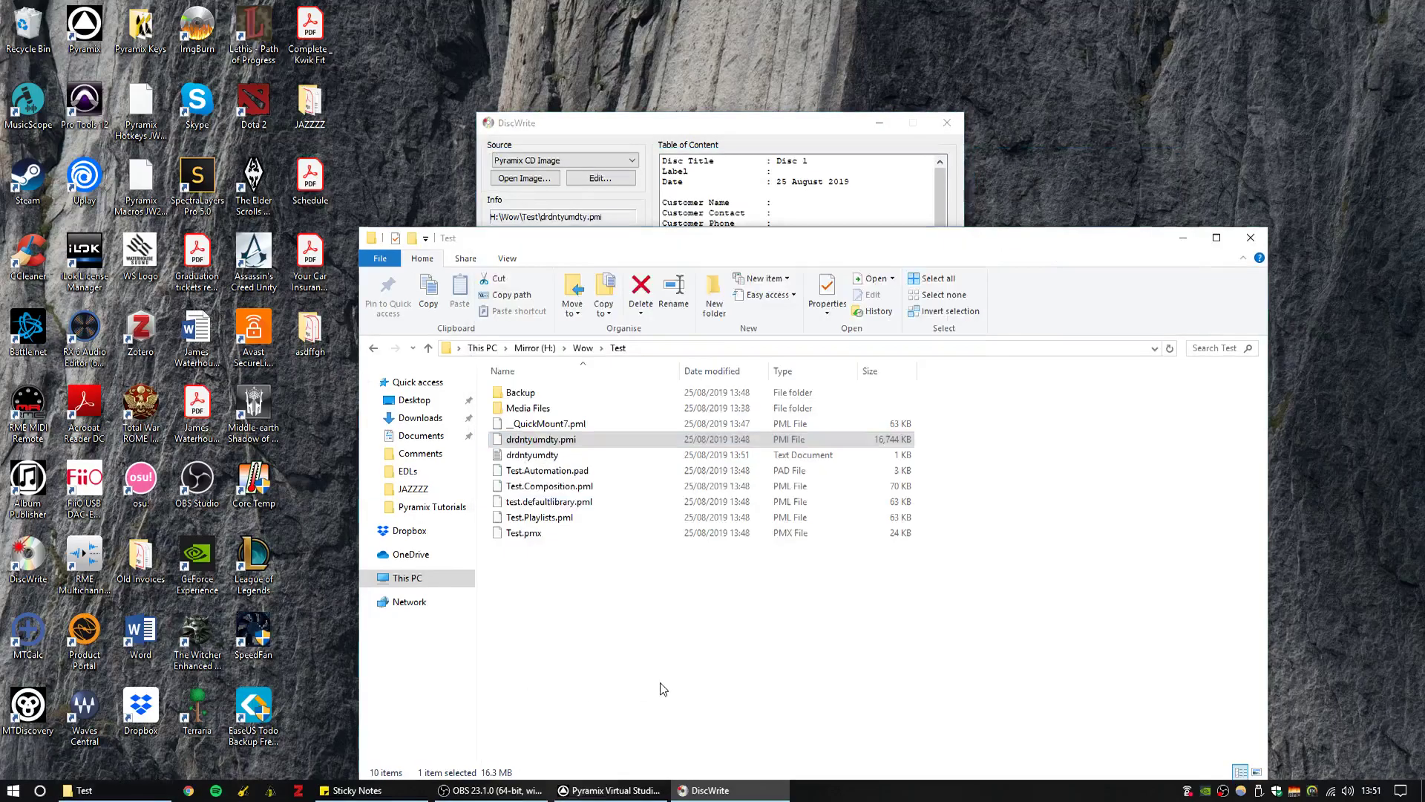
double_click(553, 456)
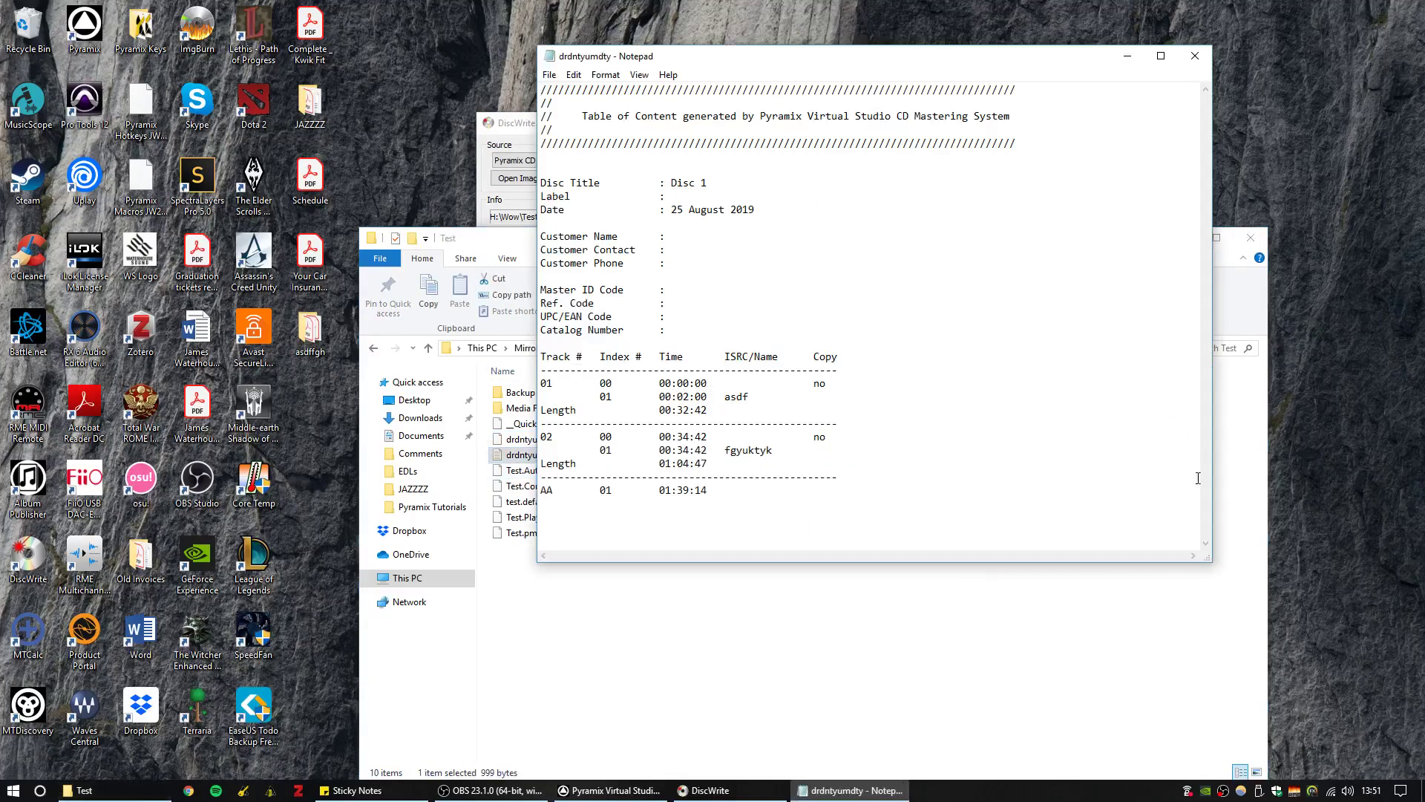
left_click_drag(1209, 559, 1226, 672)
left_click_drag(923, 579, 624, 210)
left_click(1037, 334)
left_click(1210, 55)
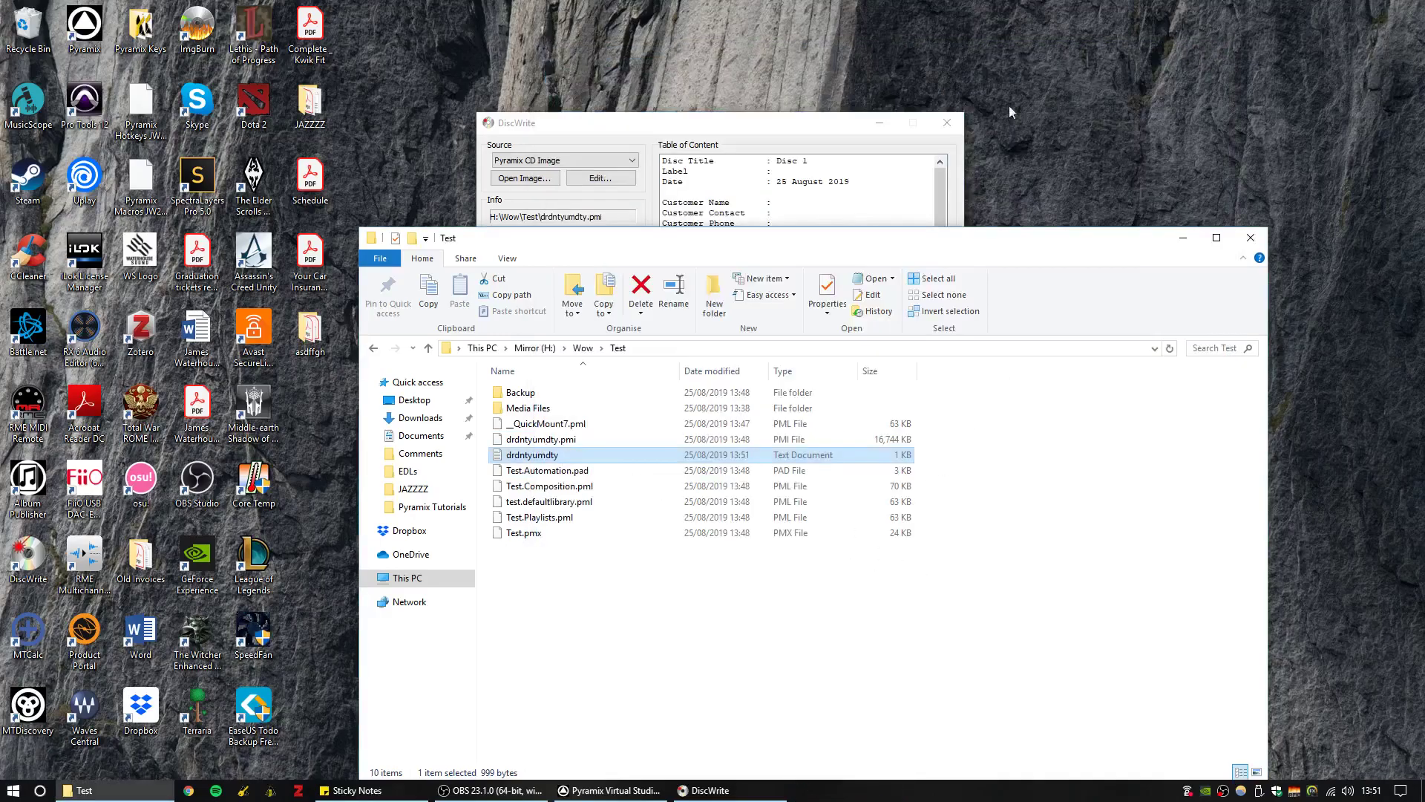
left_click(1183, 237)
left_click_drag(713, 132, 677, 128)
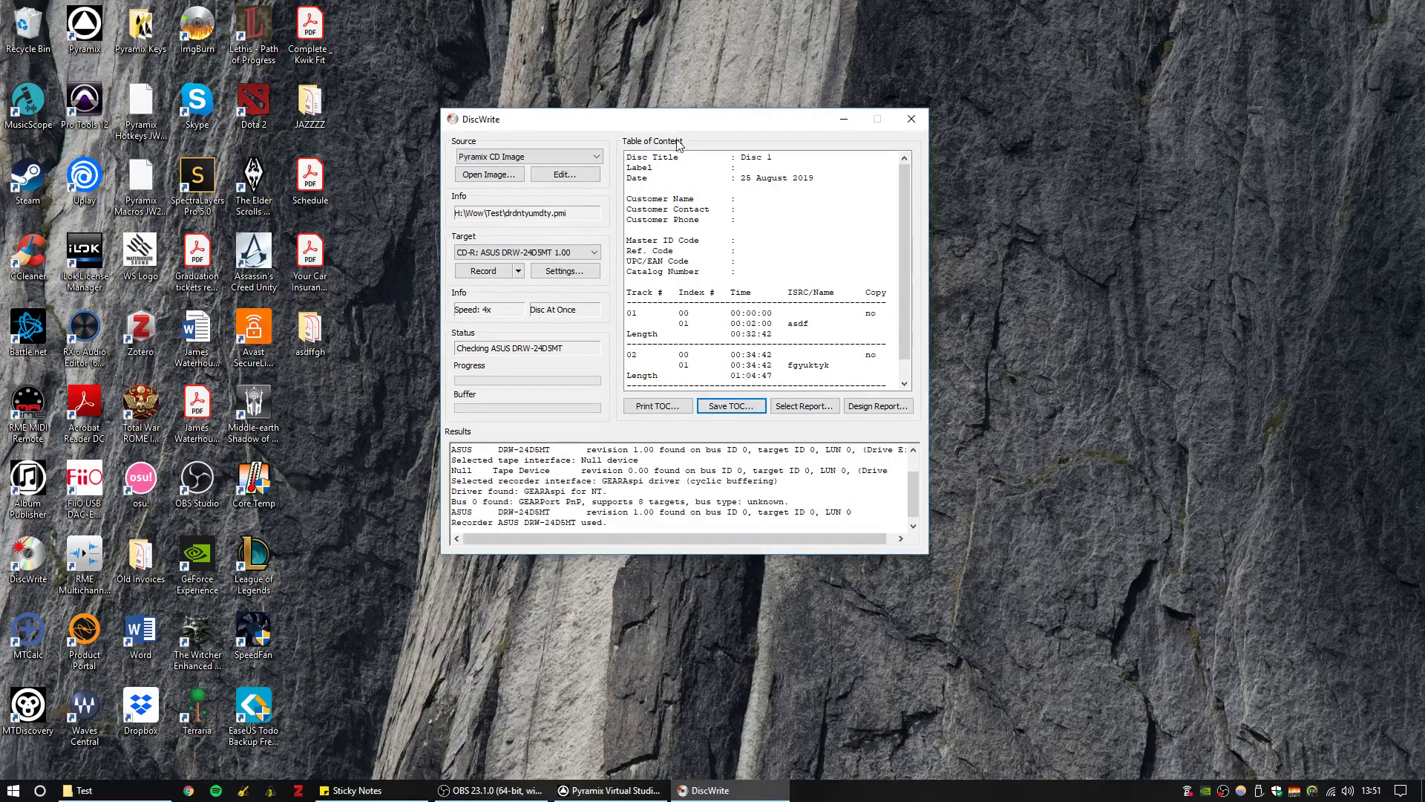
Switch back to Pyramix and place the timeline cursor at about 00:05:10:768 inside the first Poulenc 4 Main Pair clip
left_click(610, 791)
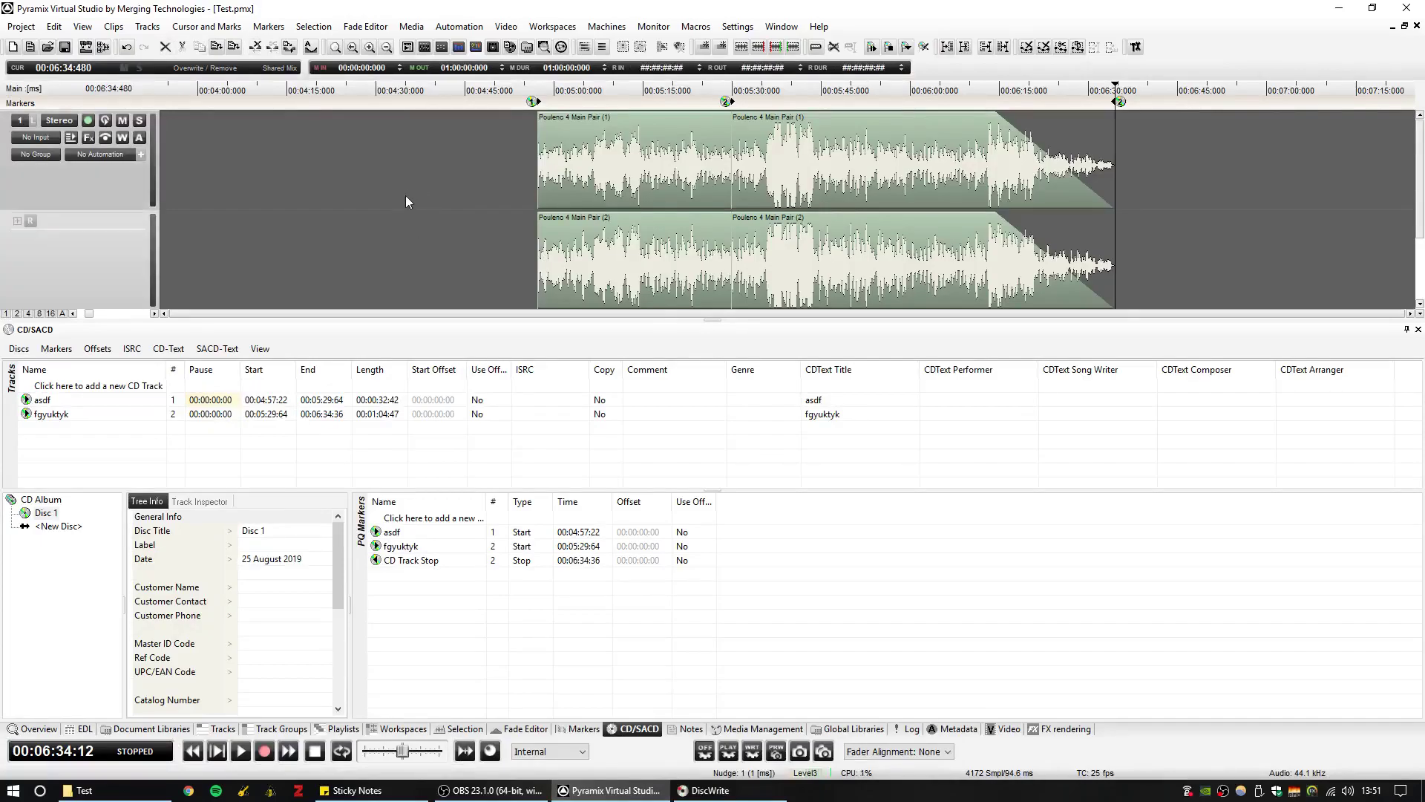
scroll(408, 172, "right", 1)
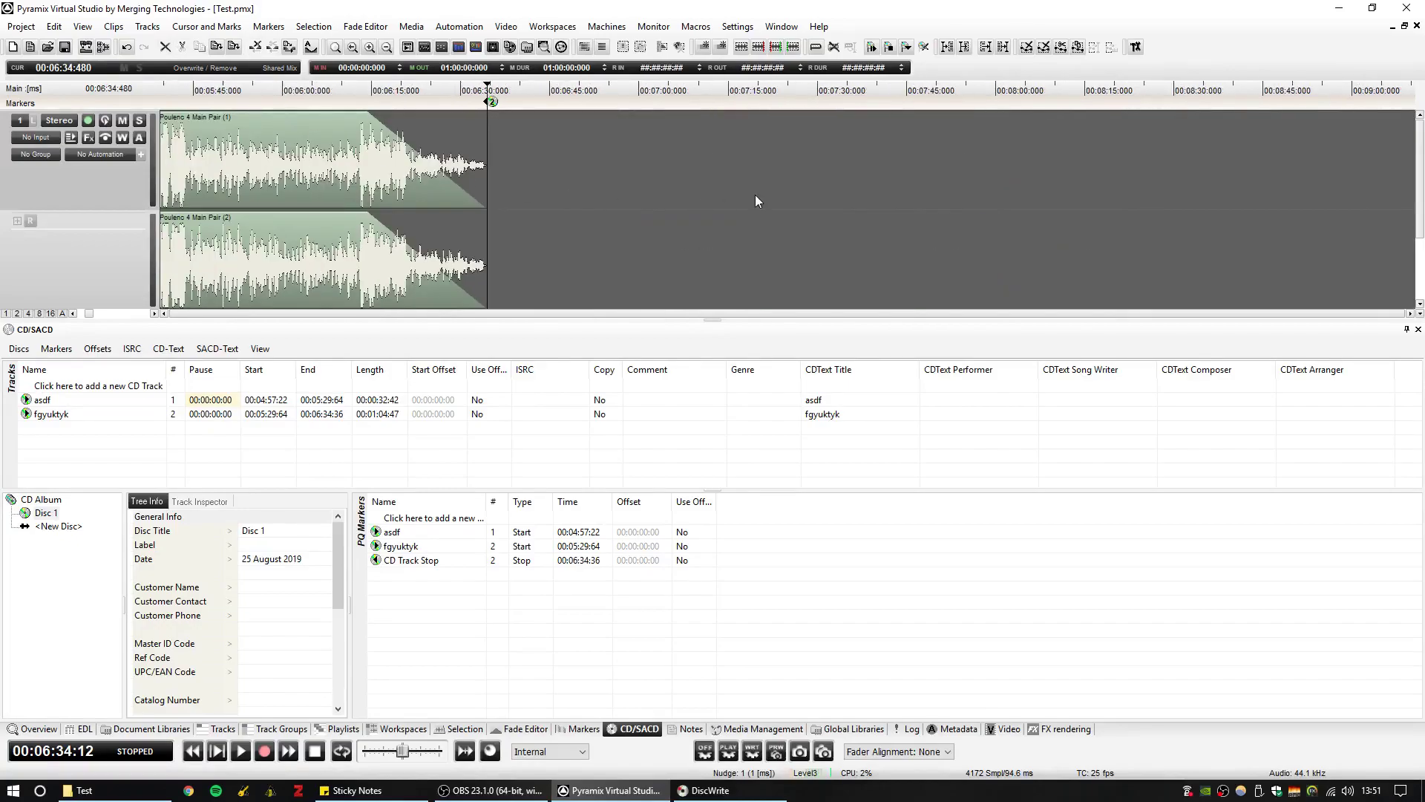
scroll(754, 195, "down", 4)
scroll(851, 154, "right", 1)
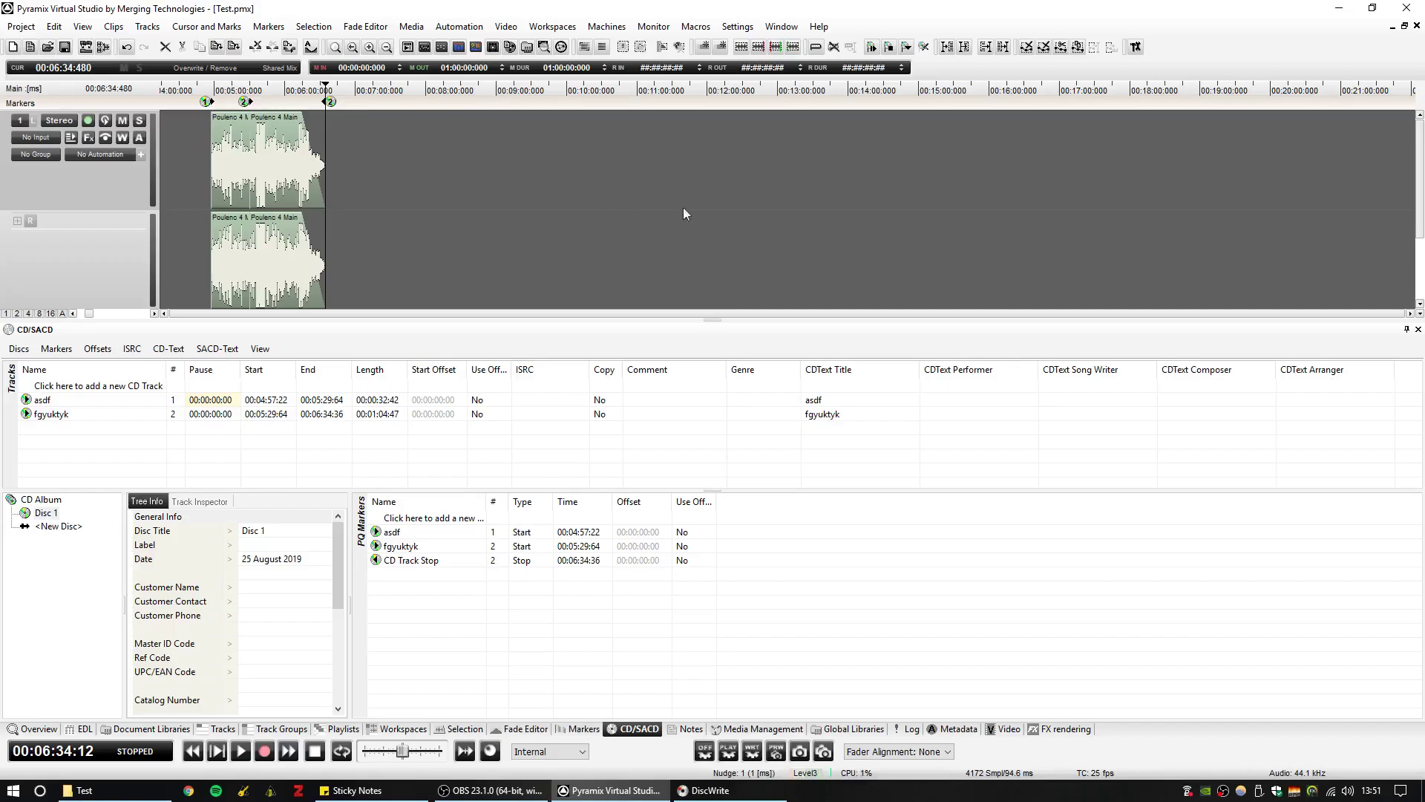
left_click(654, 185)
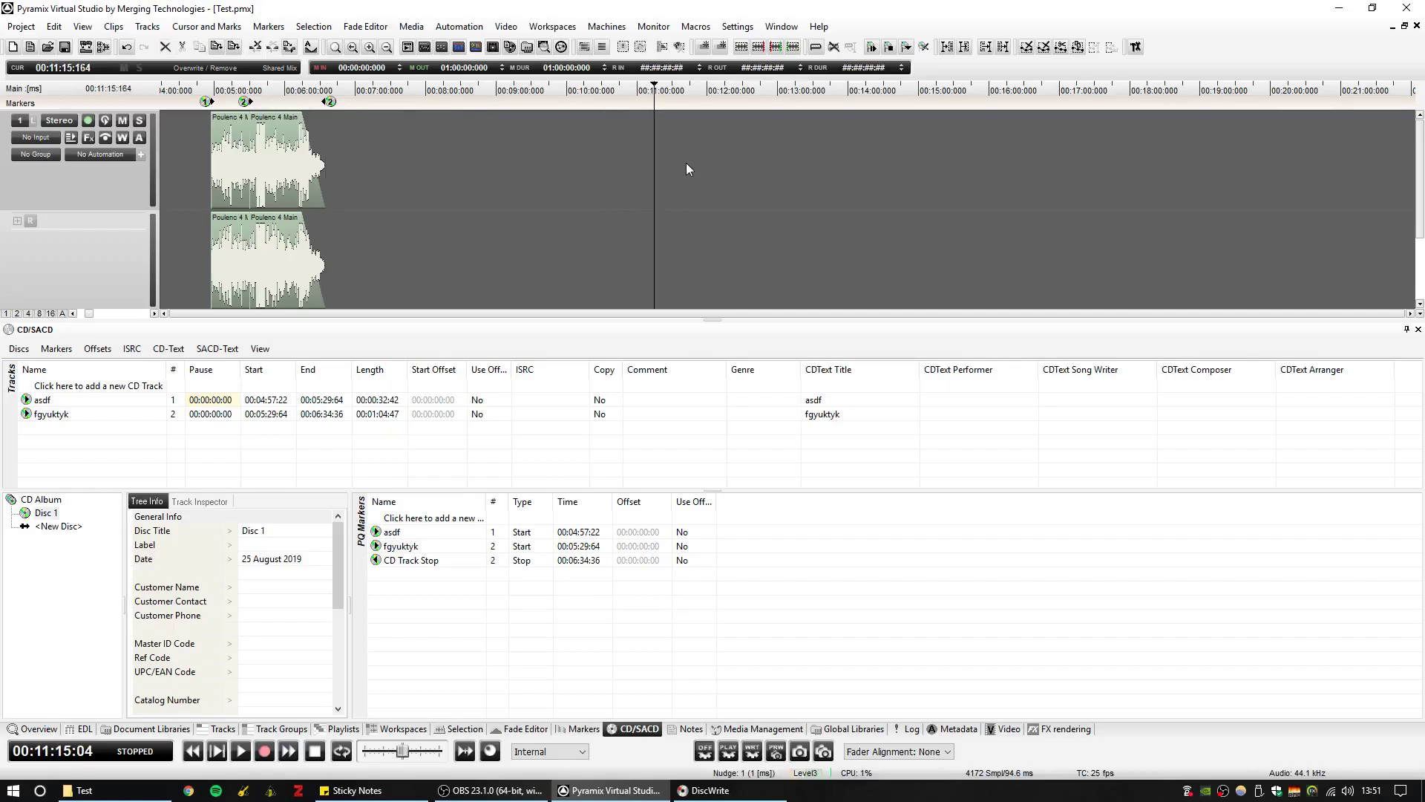
left_click_drag(438, 92, 224, 94)
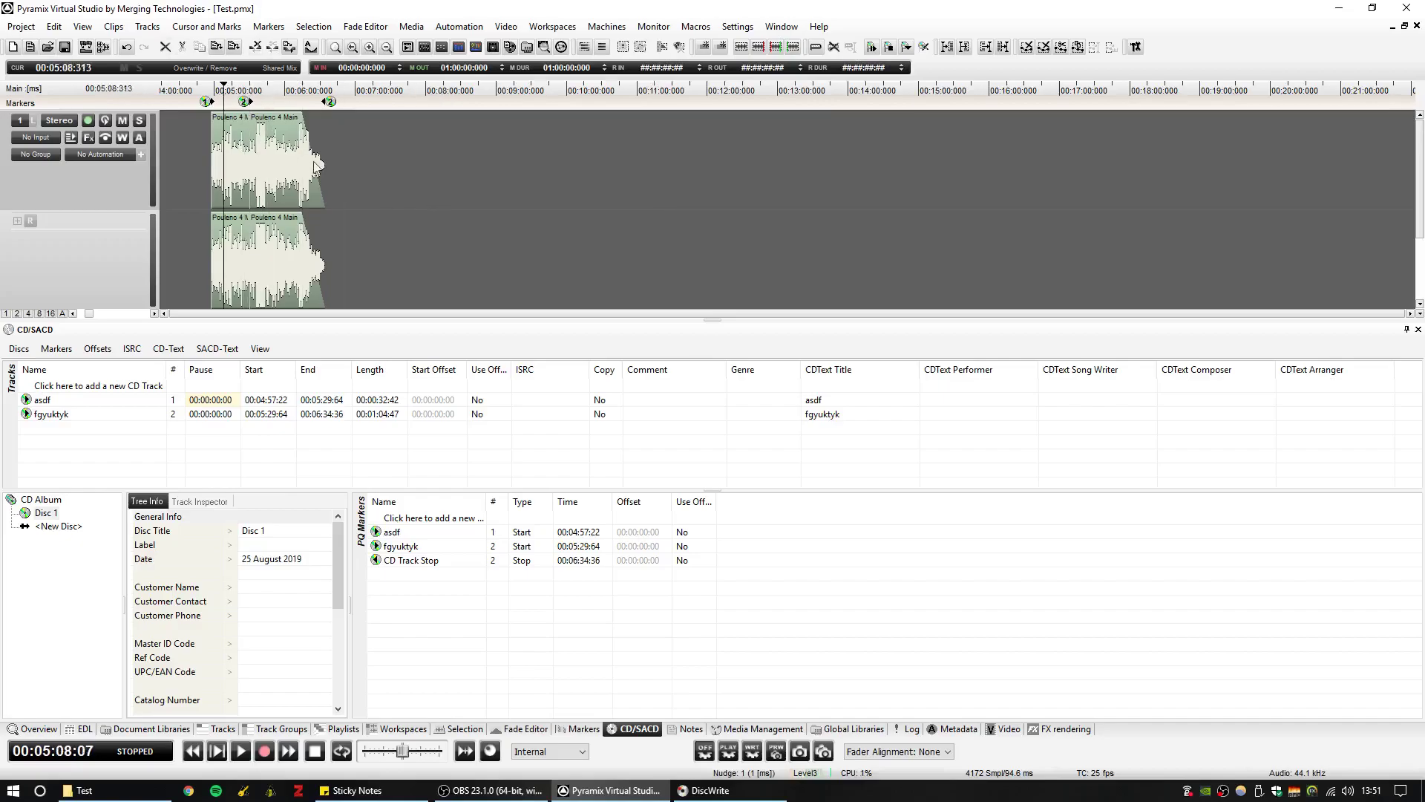
scroll(290, 165, "left", 3)
scroll(597, 138, "up", 4)
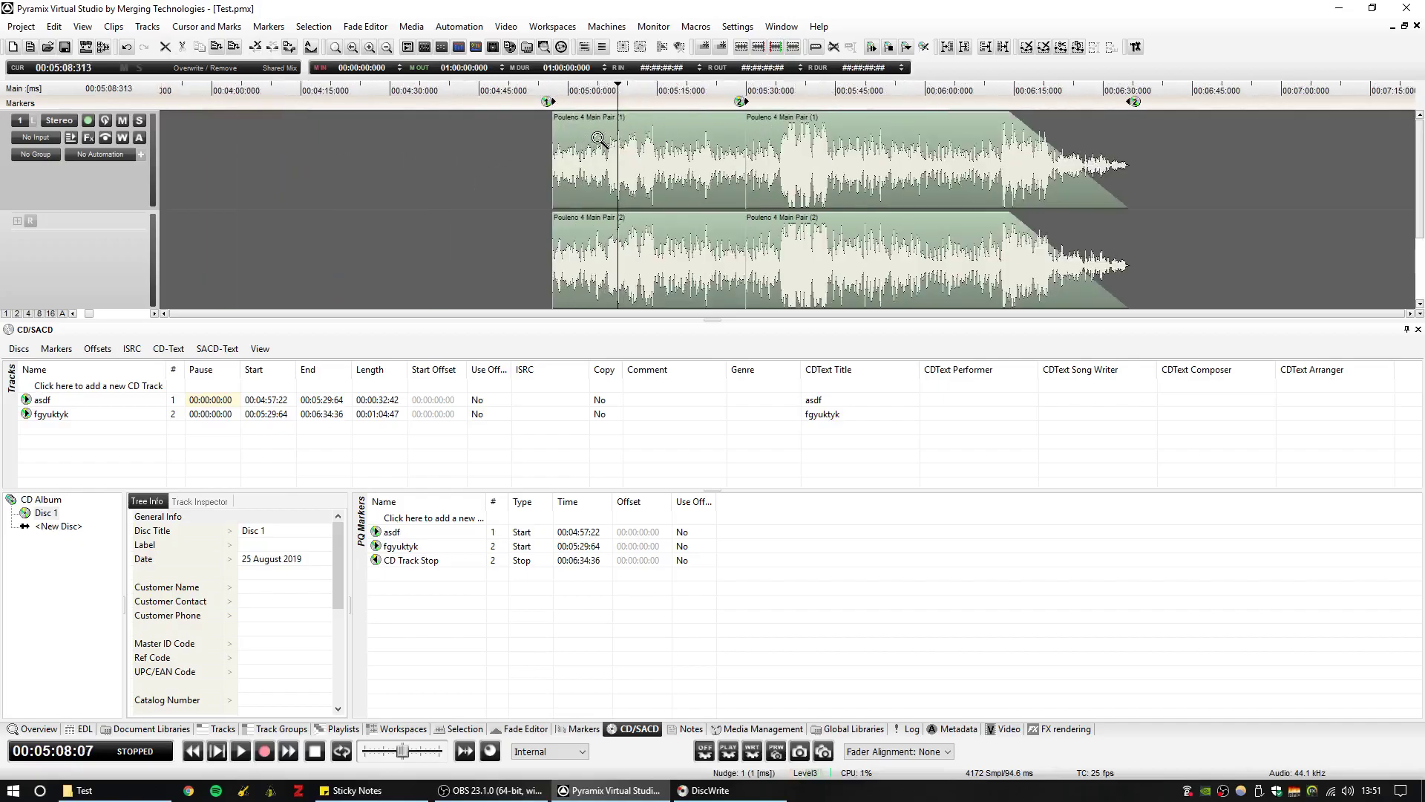
left_click(663, 172)
left_click(632, 89)
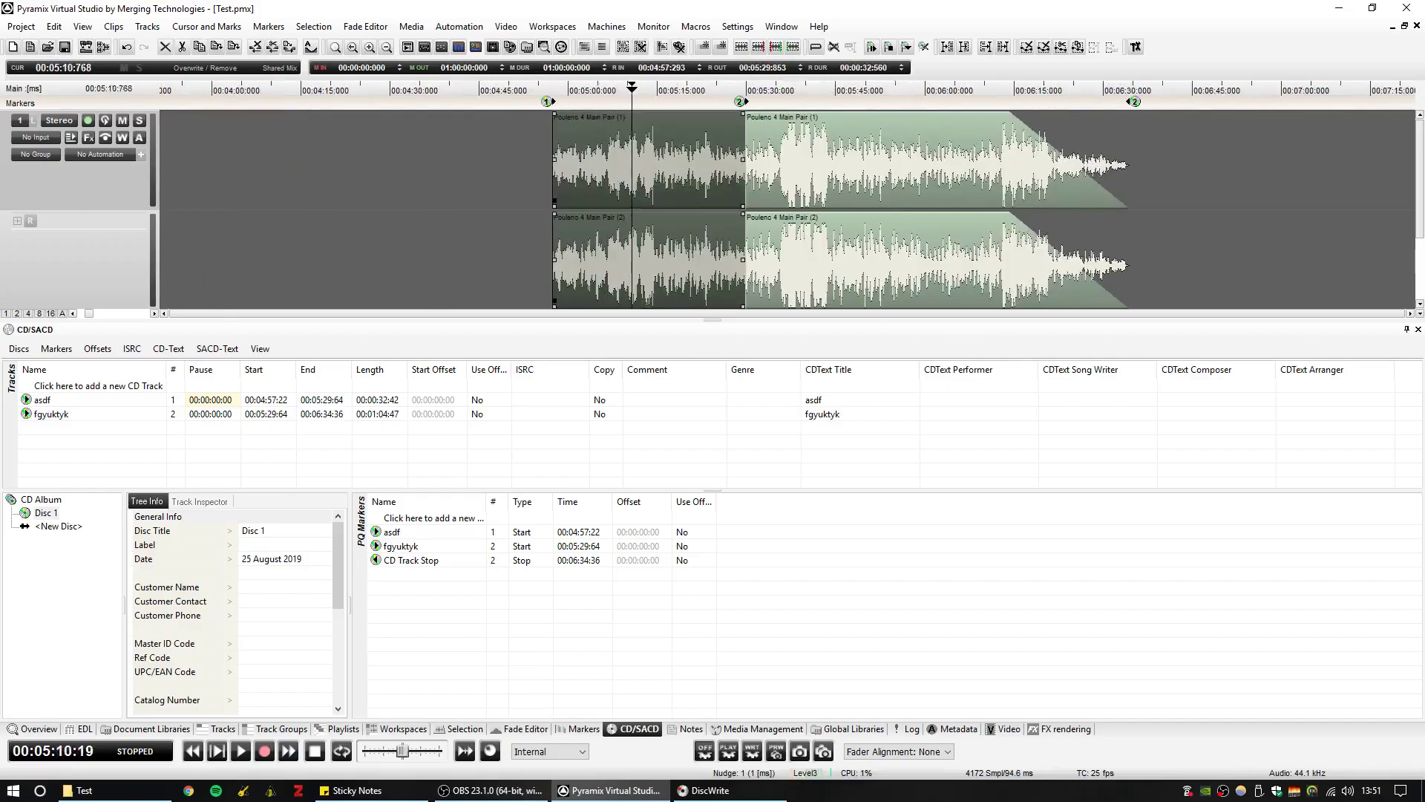
Set the clip gain of the first Poulenc 4 Main Pair clip to -1.83
left_click(479, 167)
left_click(627, 162)
right_click(613, 168)
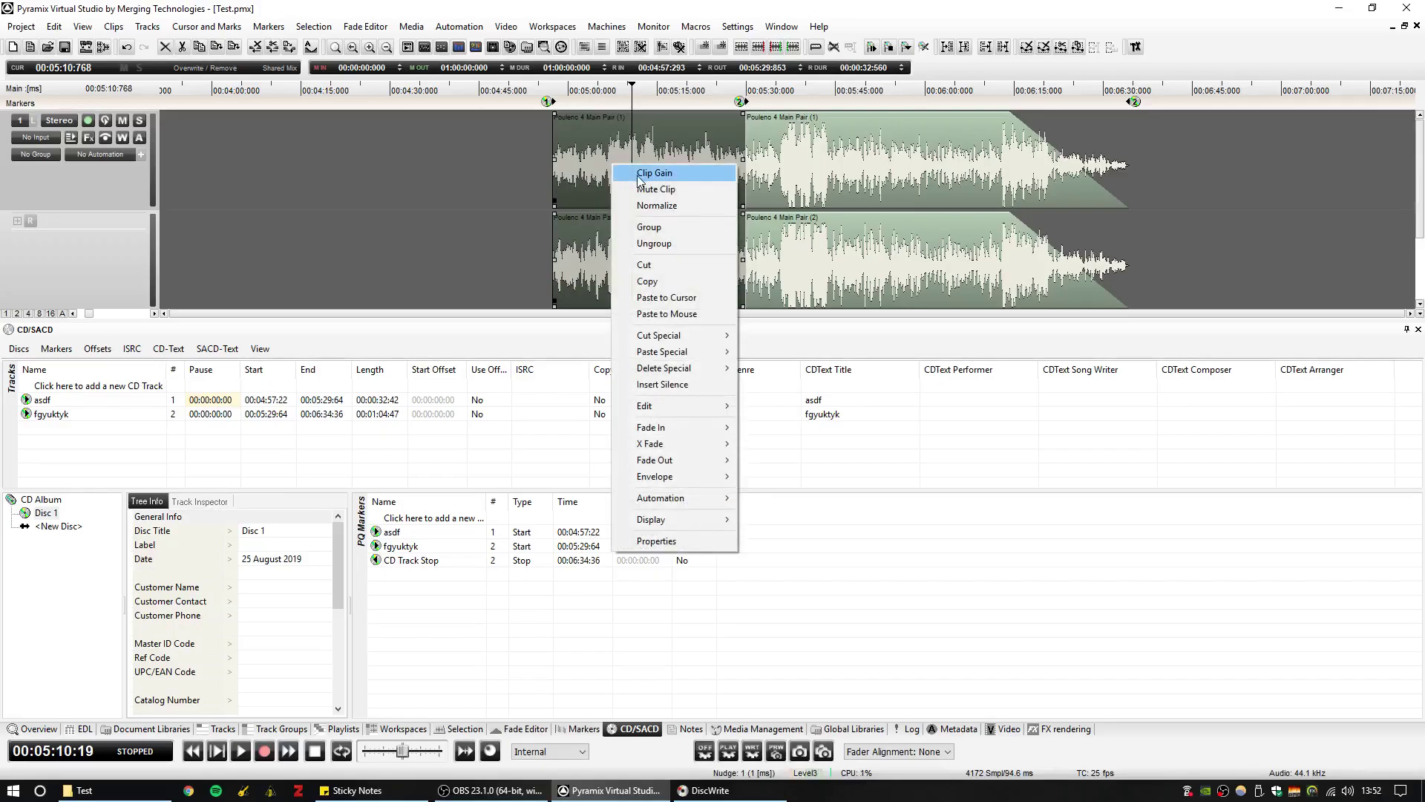
left_click(638, 173)
left_click_drag(643, 258, 642, 257)
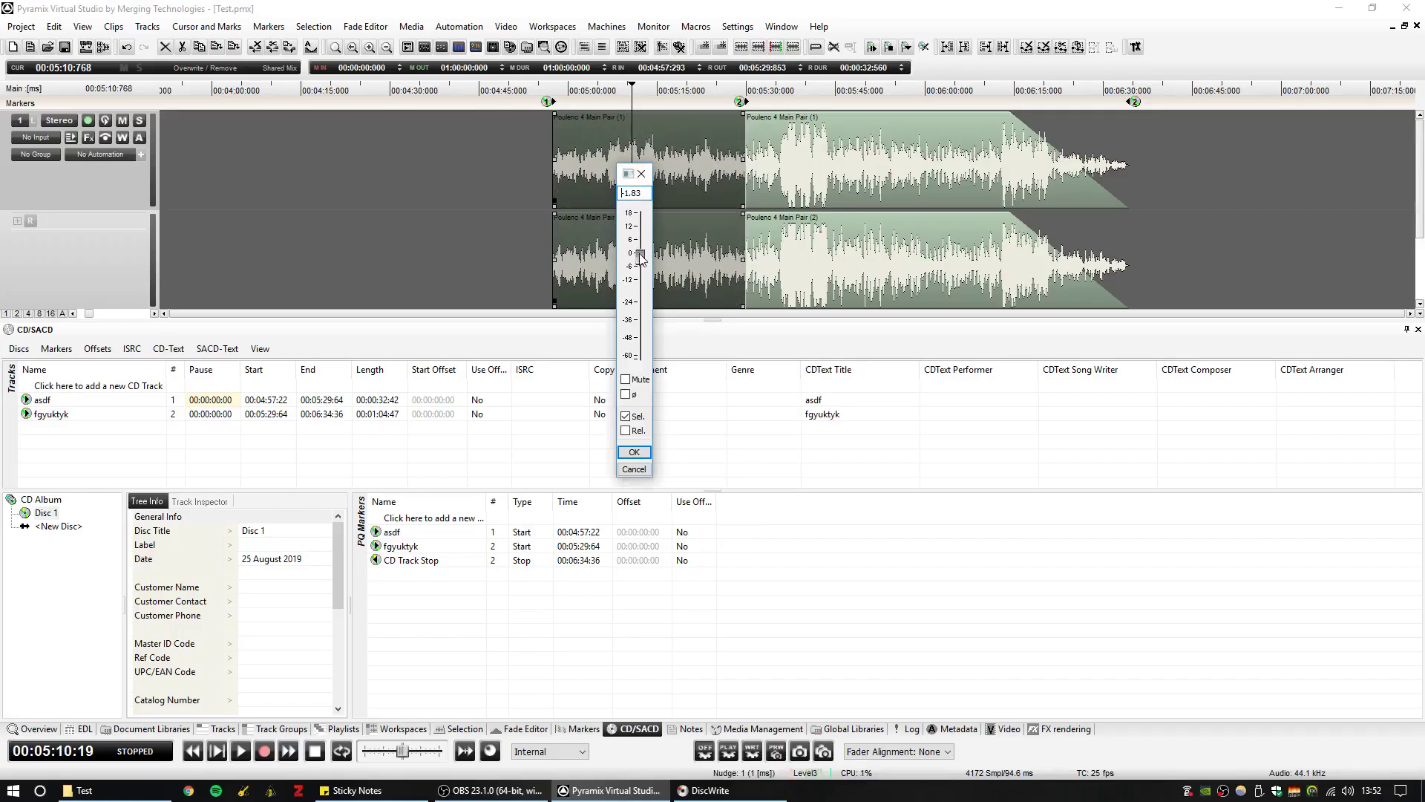
left_click(635, 452)
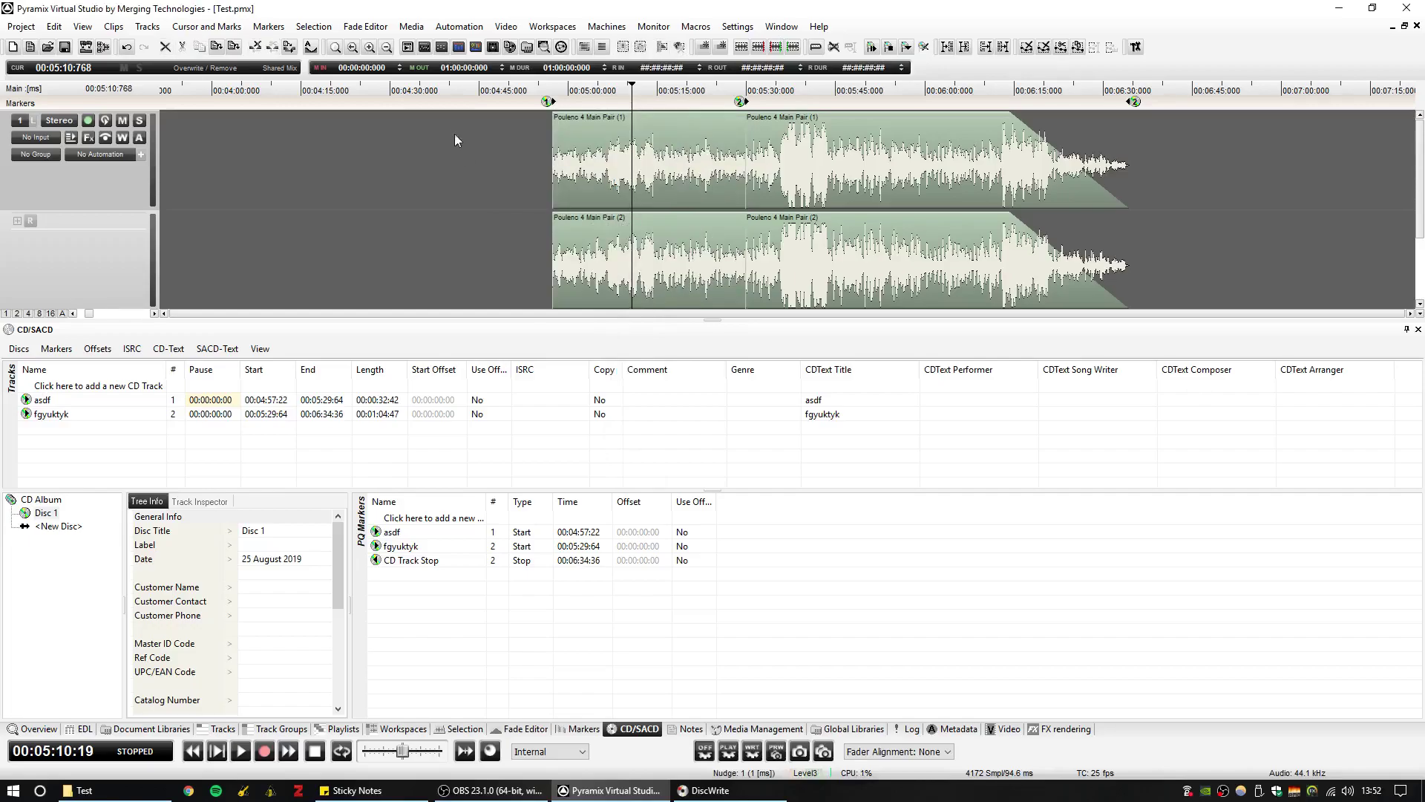
Show the clip envelope on track 1, try lowering a section near the first clip's start, and undo it
left_click(572, 191)
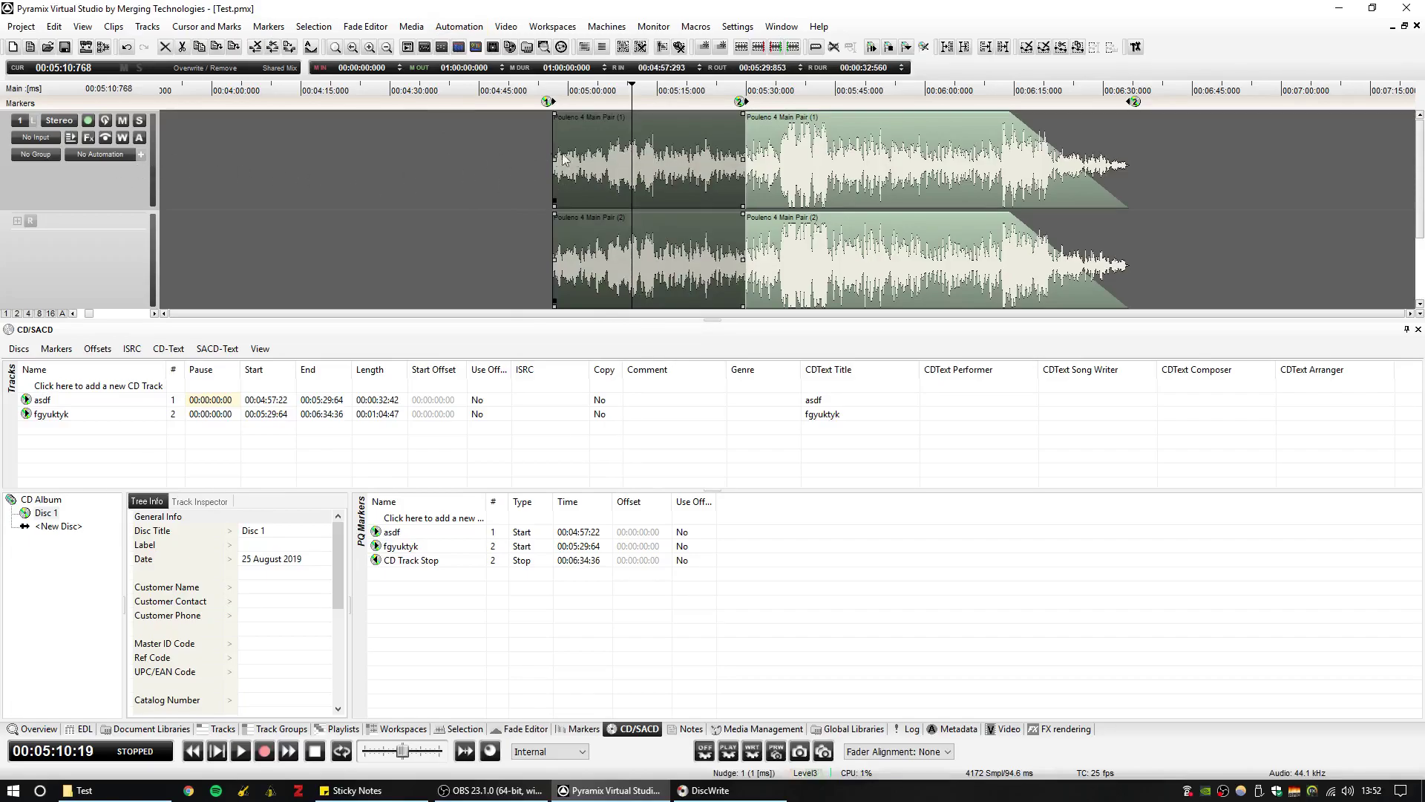
left_click(123, 138)
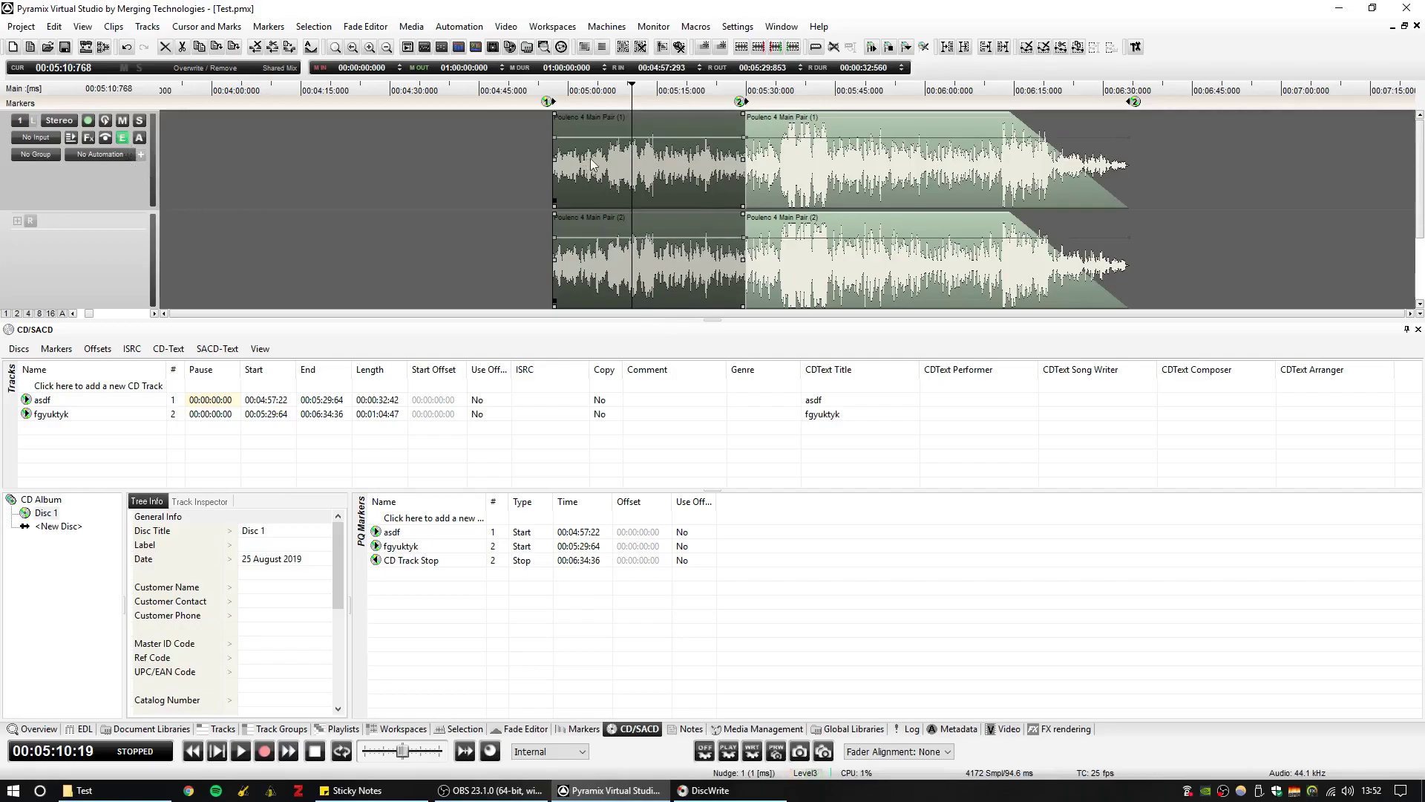
scroll(583, 127, "up", 2)
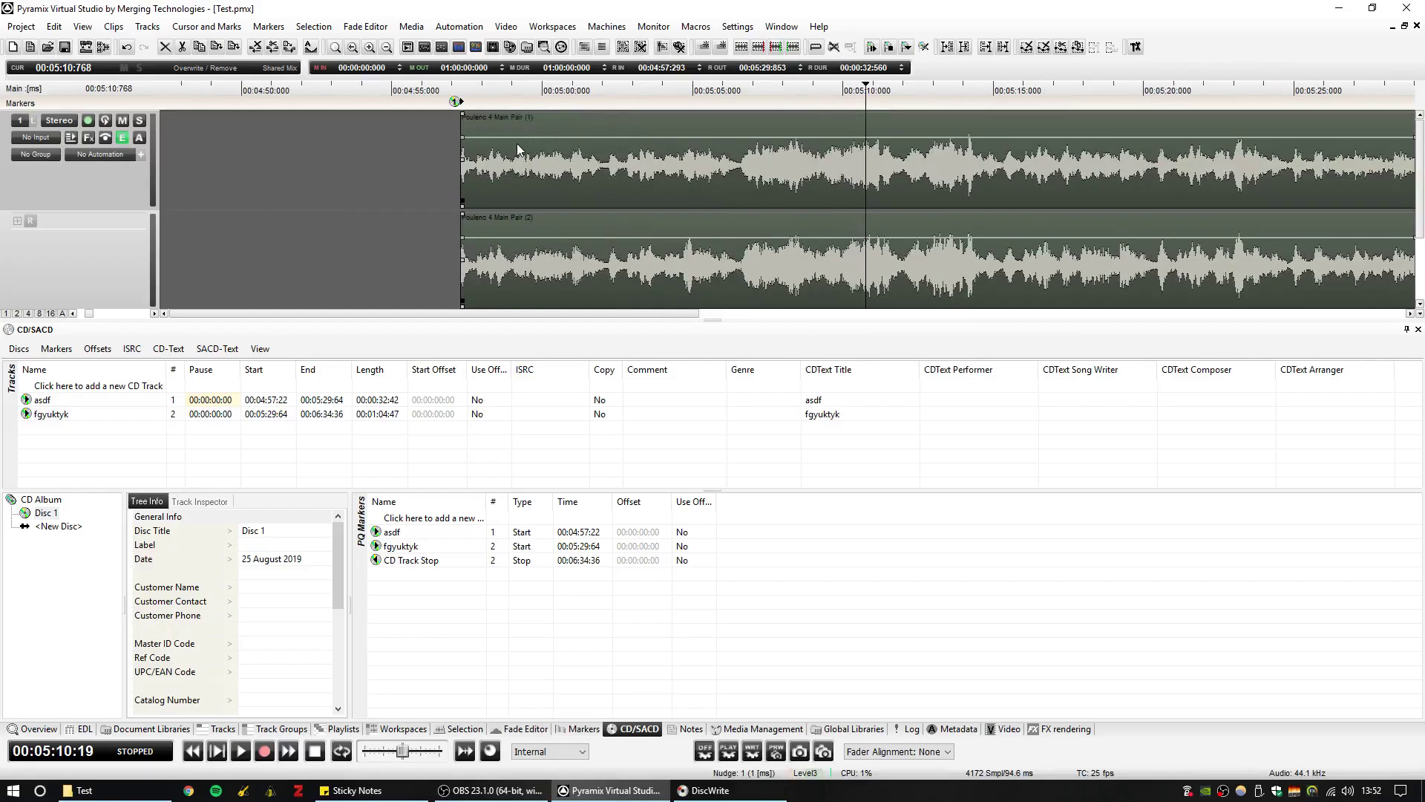
left_click(532, 136)
left_click(593, 136)
left_click_drag(567, 137, 559, 164)
key("ctrl+z")
left_click(433, 151)
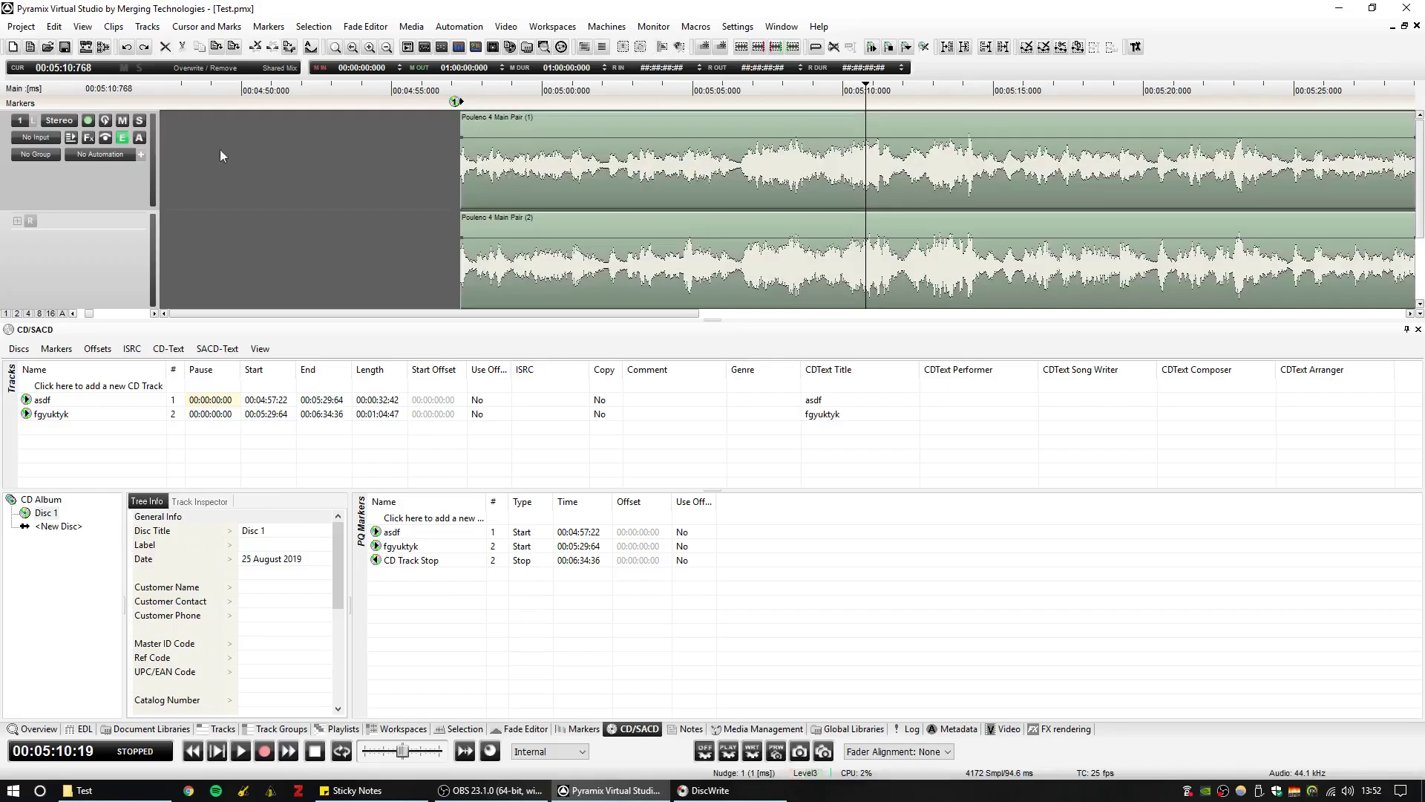
Cycle track 1 through its waveform, envelope and waveform-free display modes, ending on the plain waveform
left_click(123, 139)
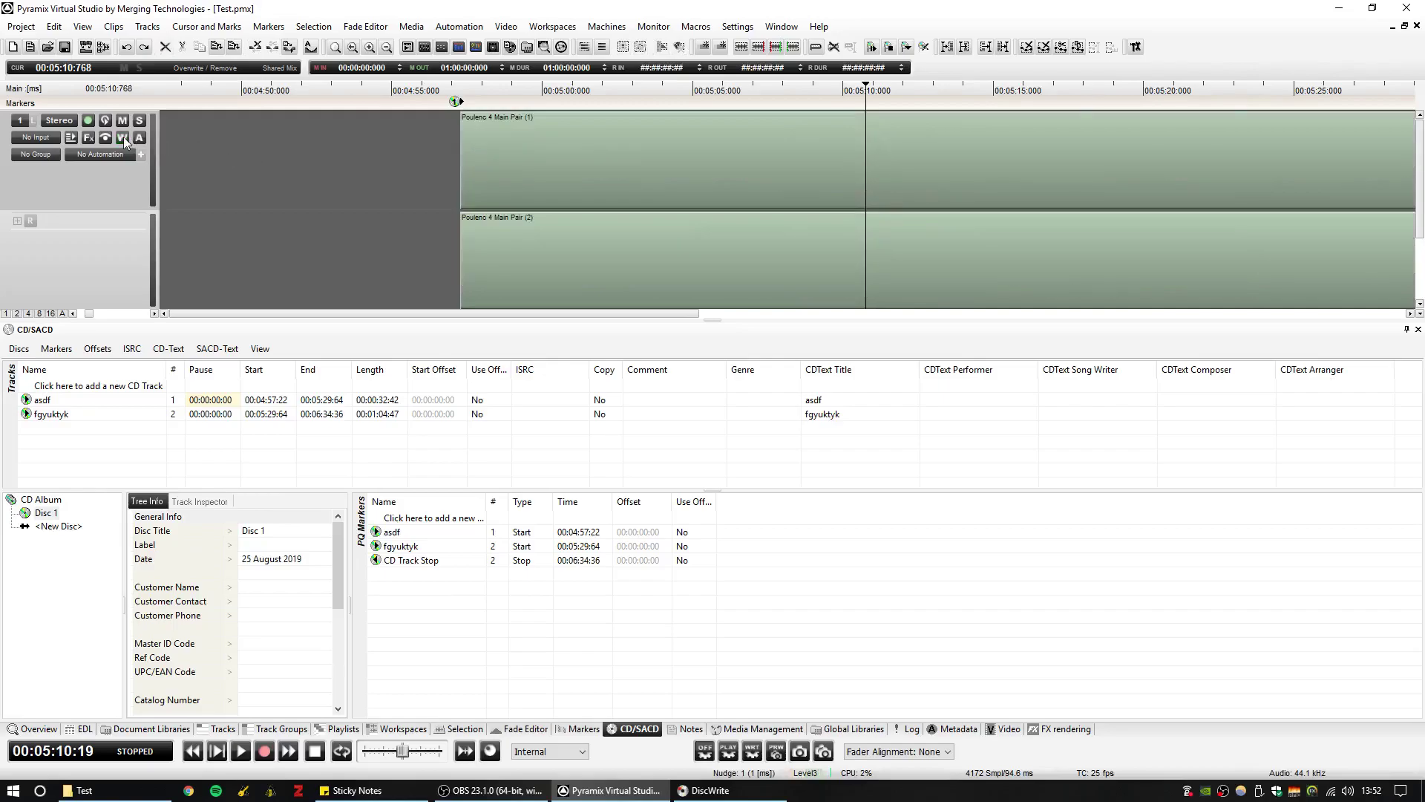
left_click(124, 137)
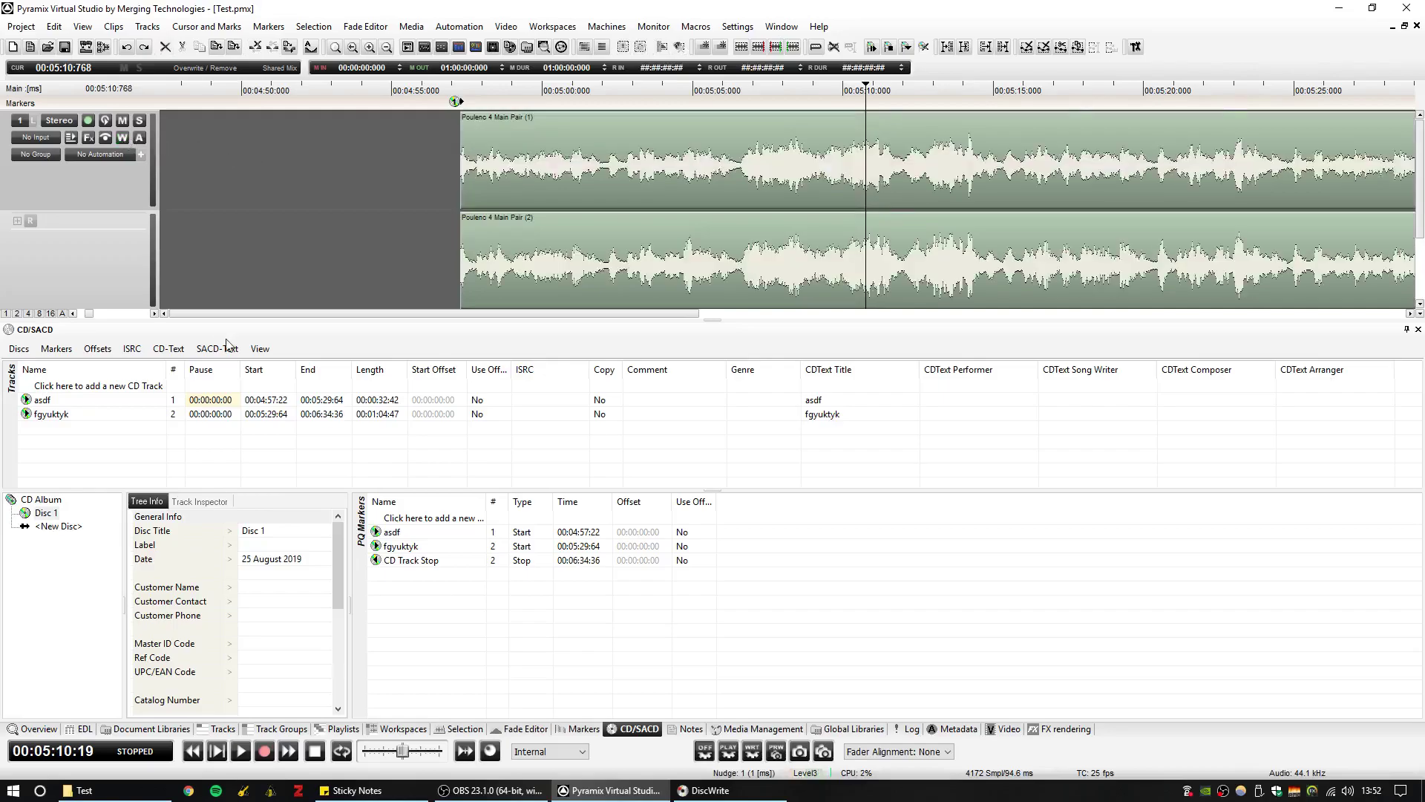
left_click(123, 138)
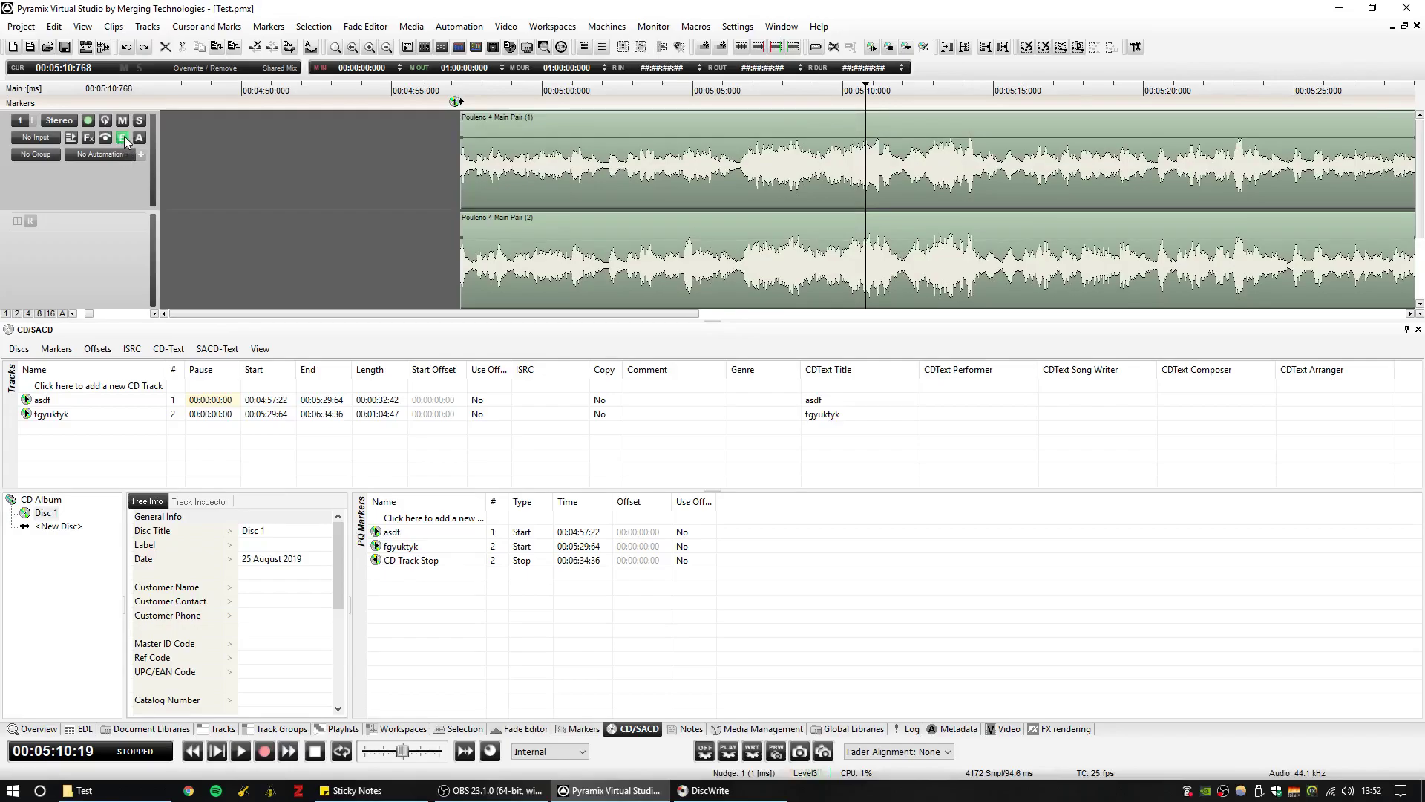
left_click(124, 138)
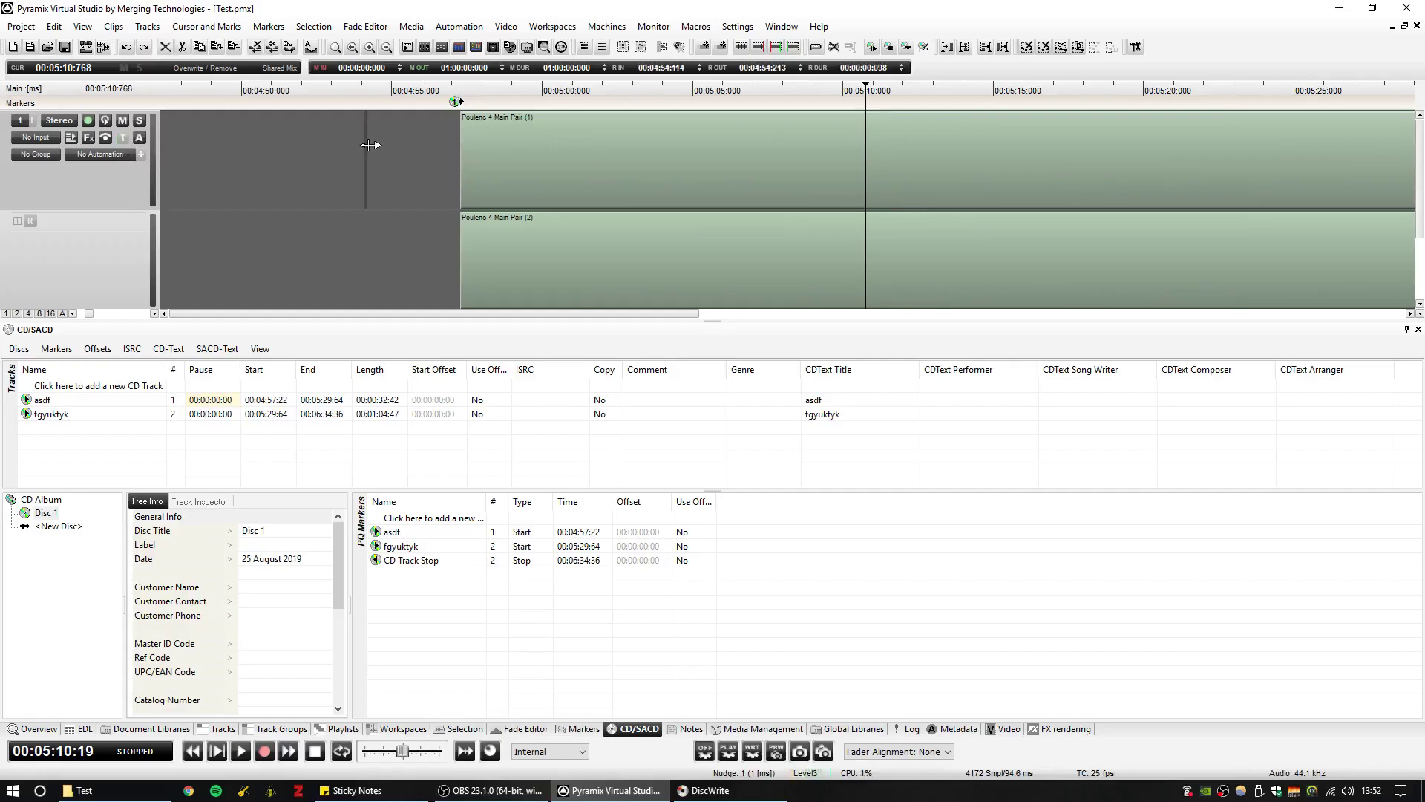
scroll(389, 145, "down", 3)
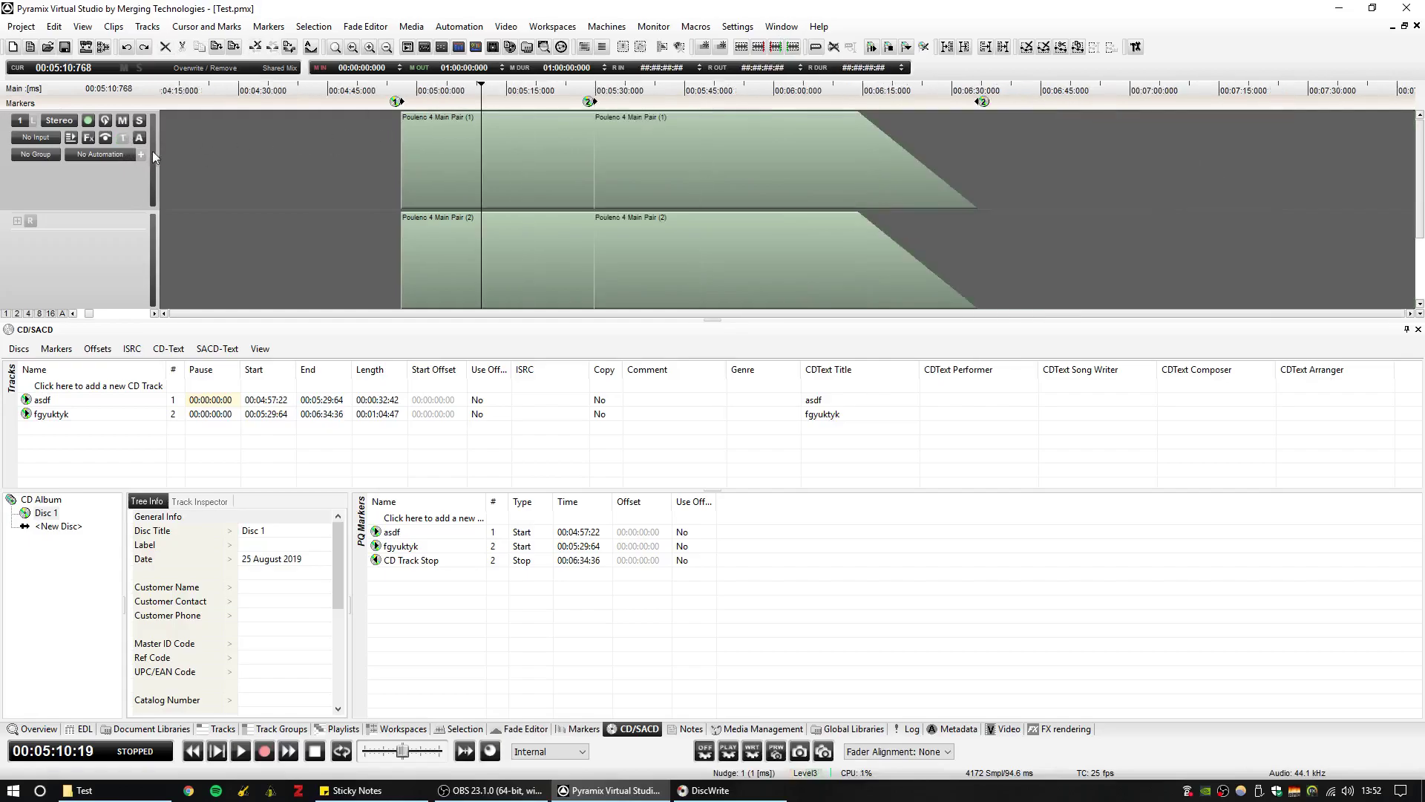
left_click(123, 138)
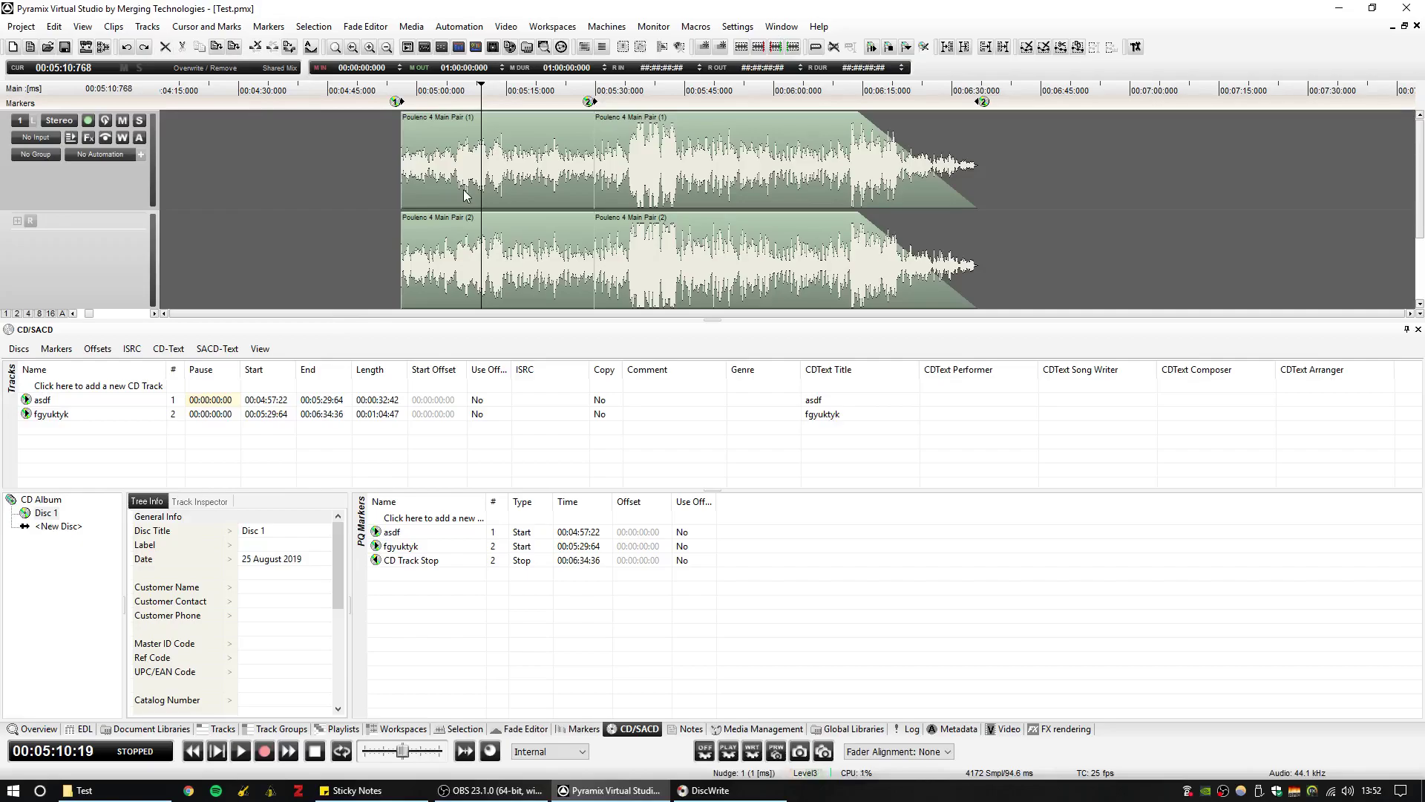
left_click(1123, 197)
left_click(1122, 196)
left_click(494, 791)
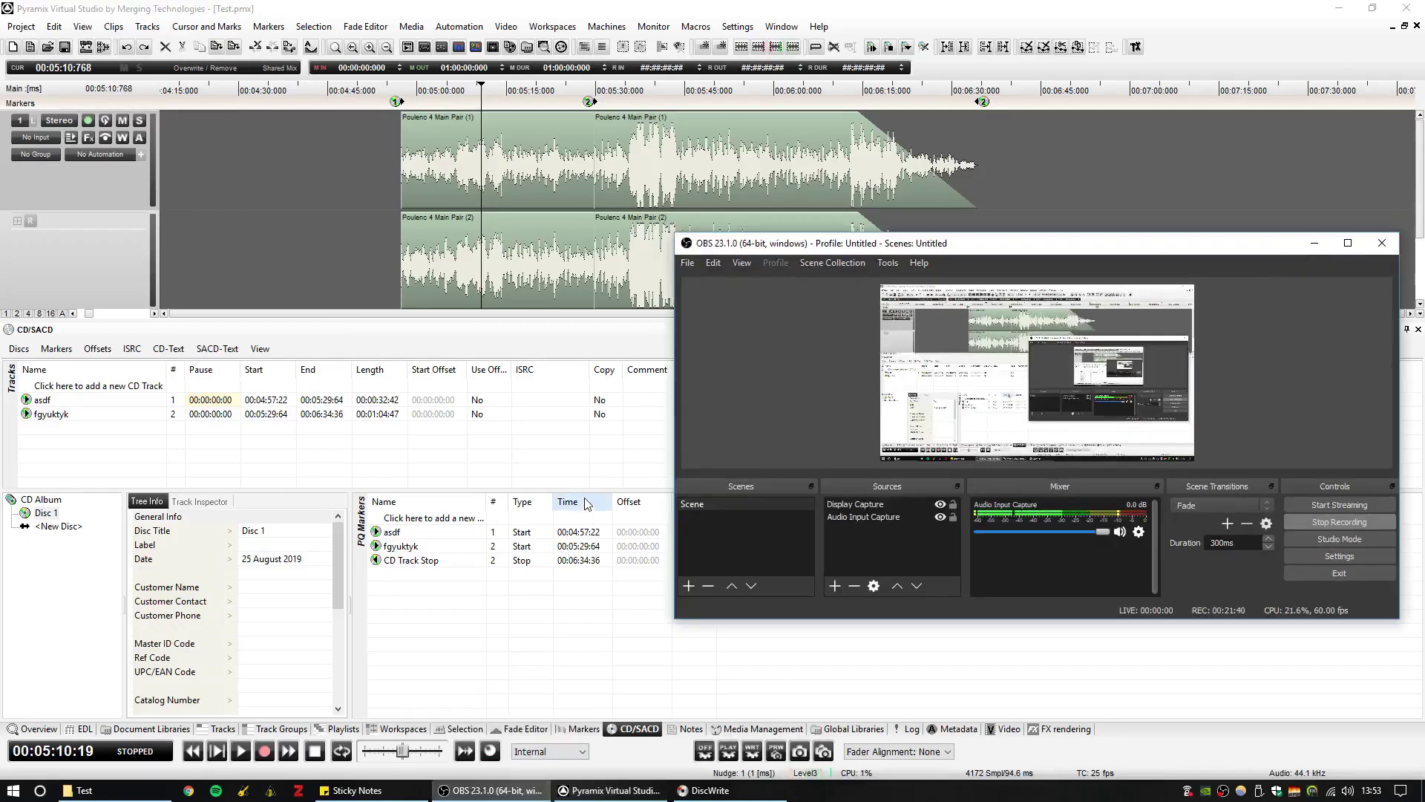